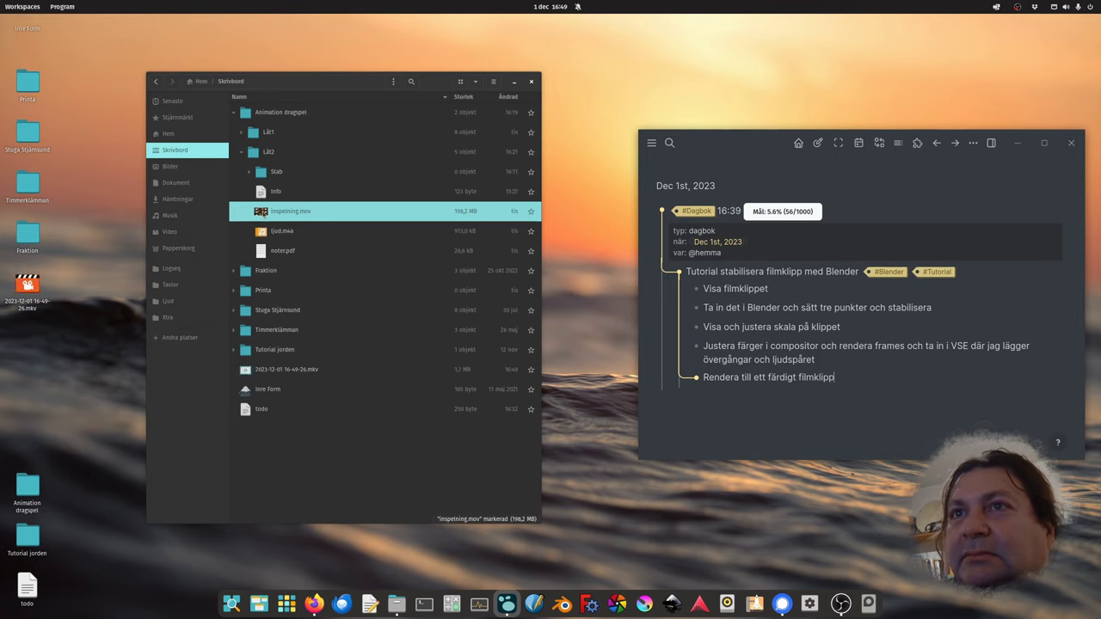
# - Play the accordion recording inspelning.mov from the Låt2 folder
pyautogui.doubleClick(262, 212)
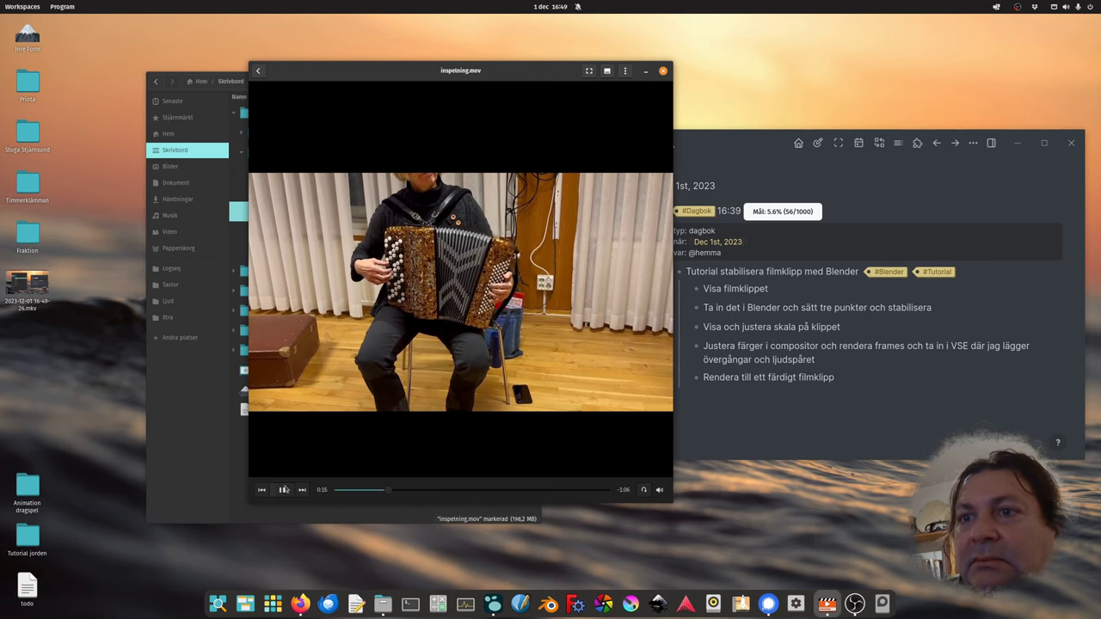
# - Pause the accordion clip and close the video player
pyautogui.click(284, 490)
pyautogui.click(663, 71)
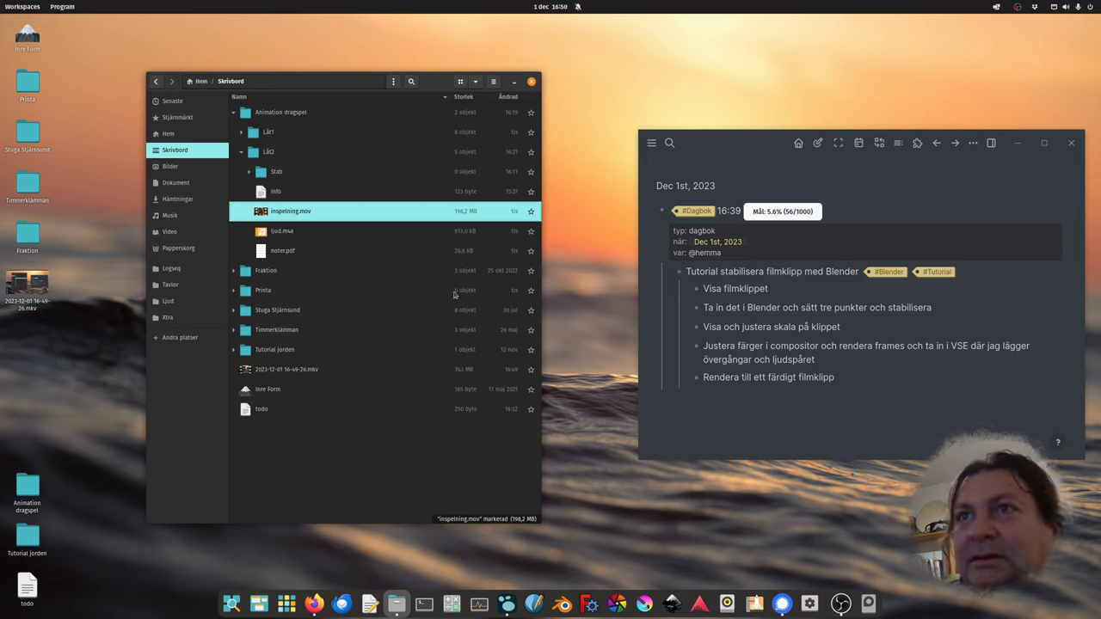
# - Launch Blender and add a Motion Tracking workspace from the VFX templates
pyautogui.click(607, 532)
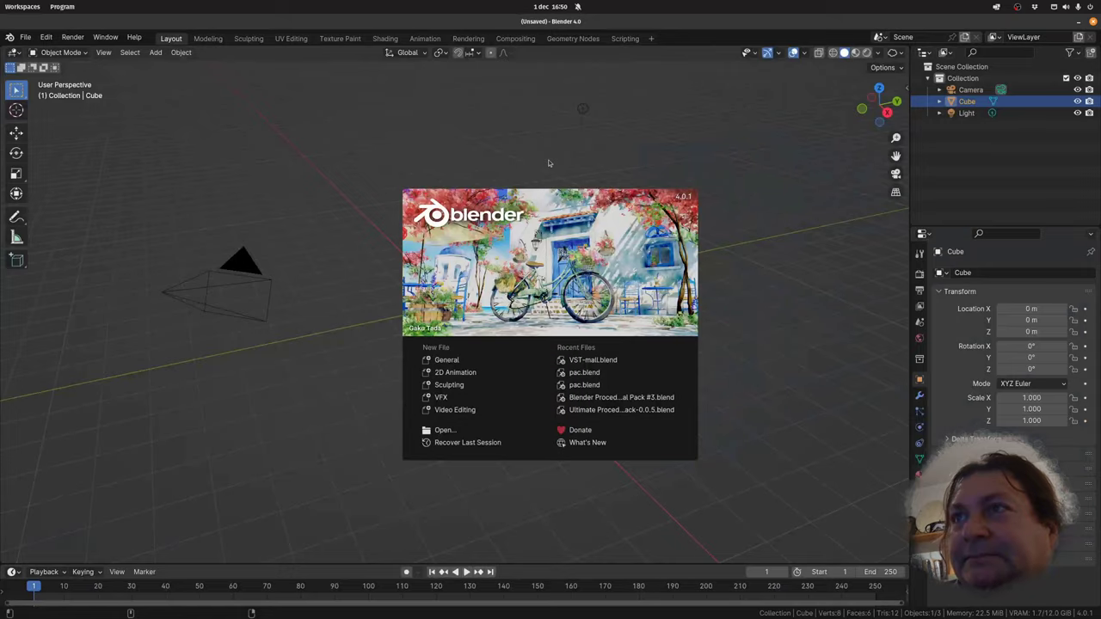
pyautogui.click(582, 107)
pyautogui.click(652, 40)
pyautogui.moveTo(603, 94)
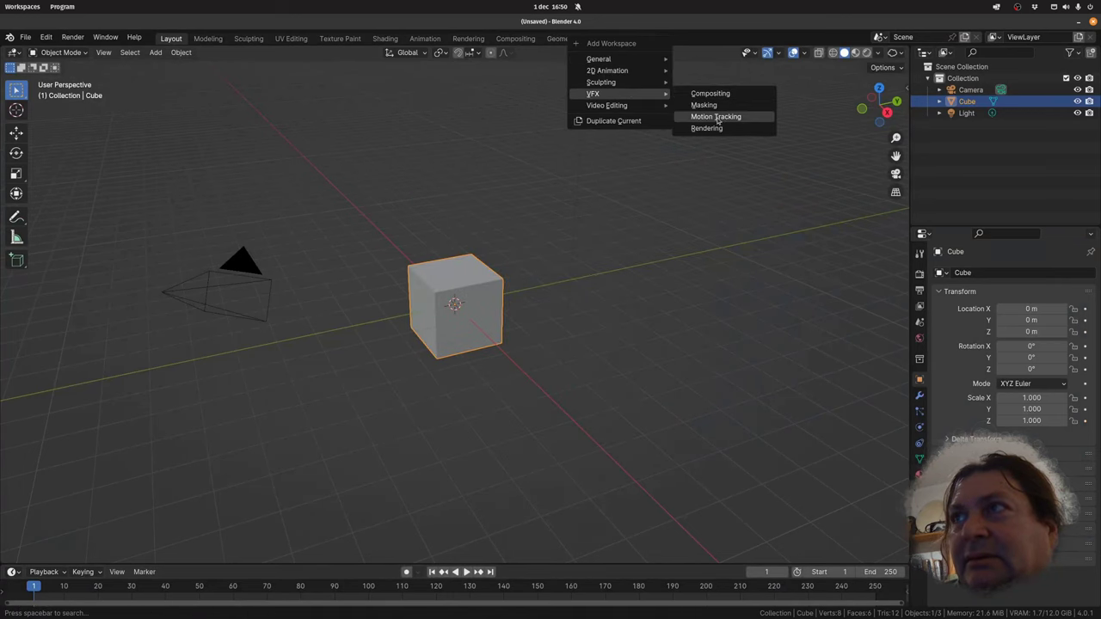
pyautogui.click(717, 117)
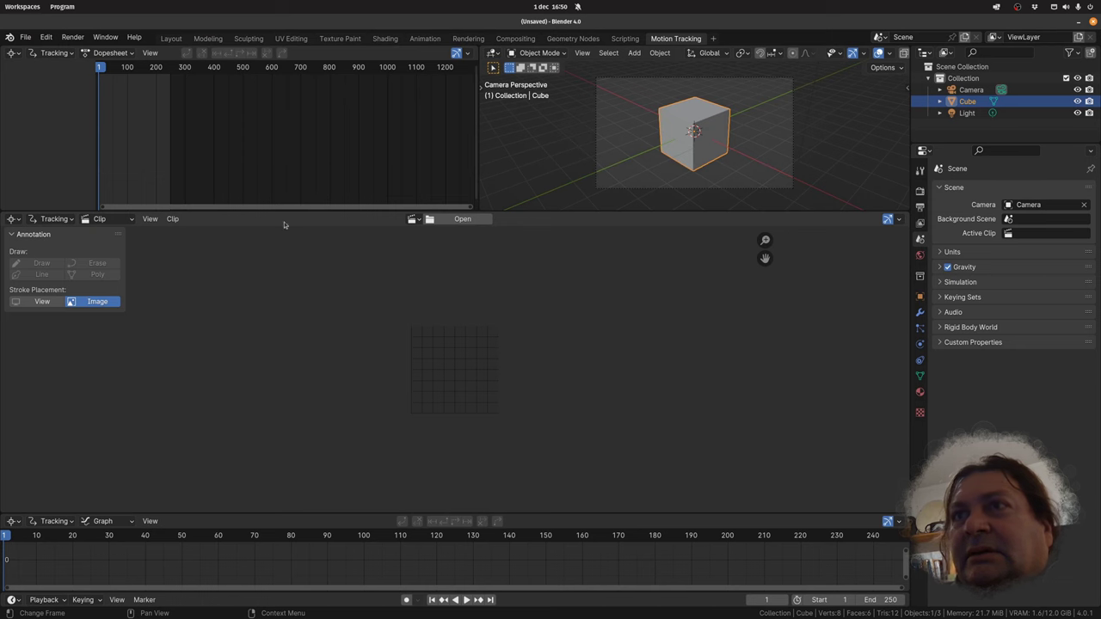
# - Load inspelning.mov from Animation dragspel/Låt2 on the Desktop as the tracking clip
pyautogui.click(463, 219)
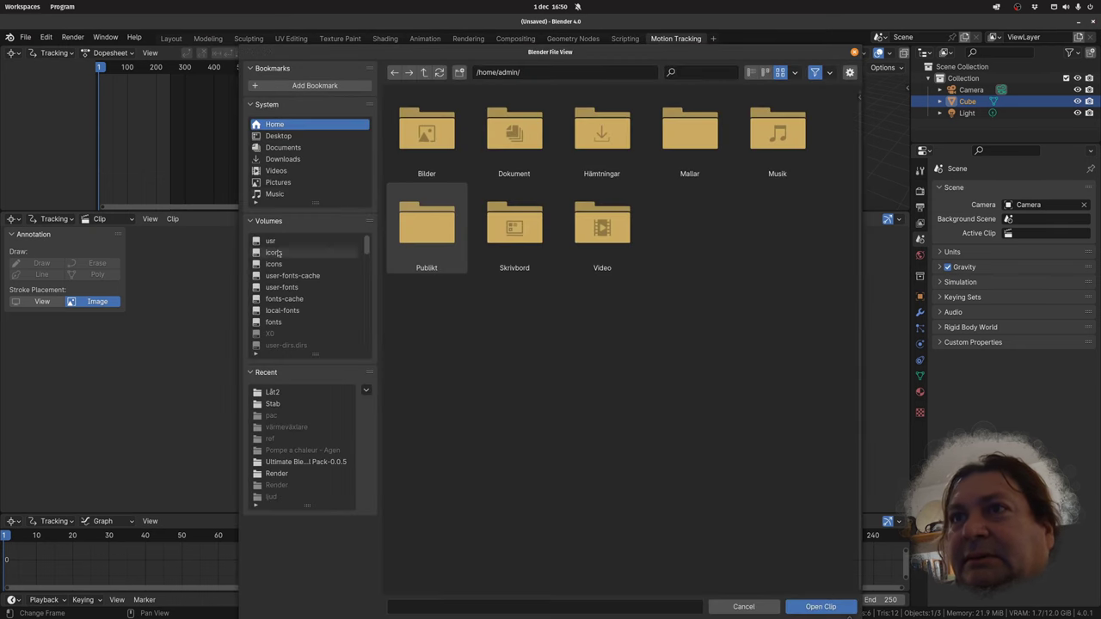
pyautogui.click(293, 136)
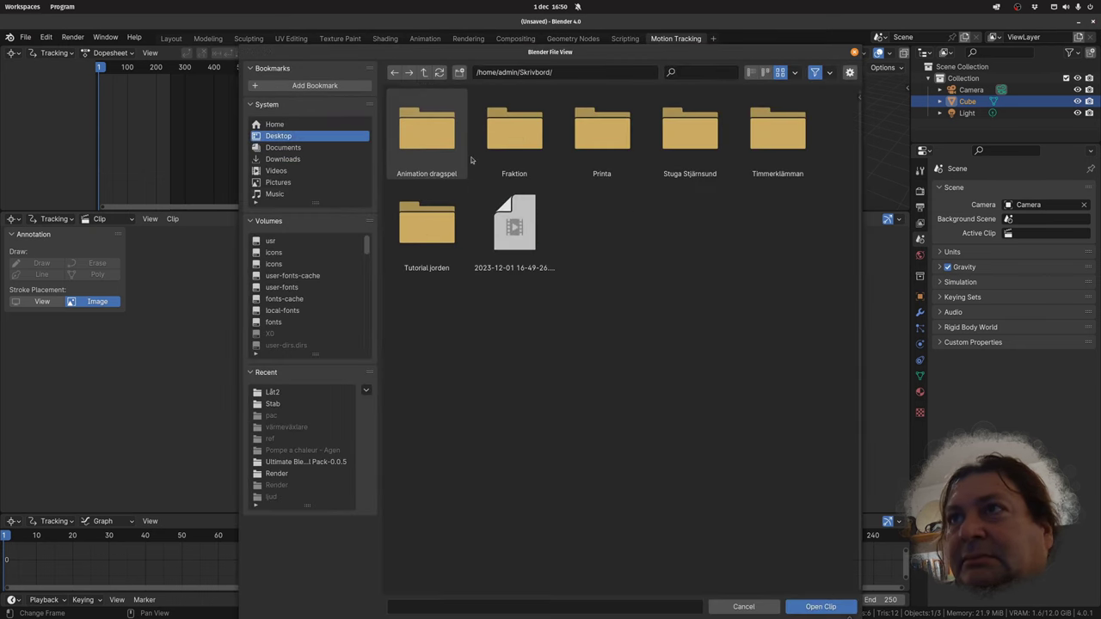
pyautogui.doubleClick(426, 134)
pyautogui.doubleClick(515, 137)
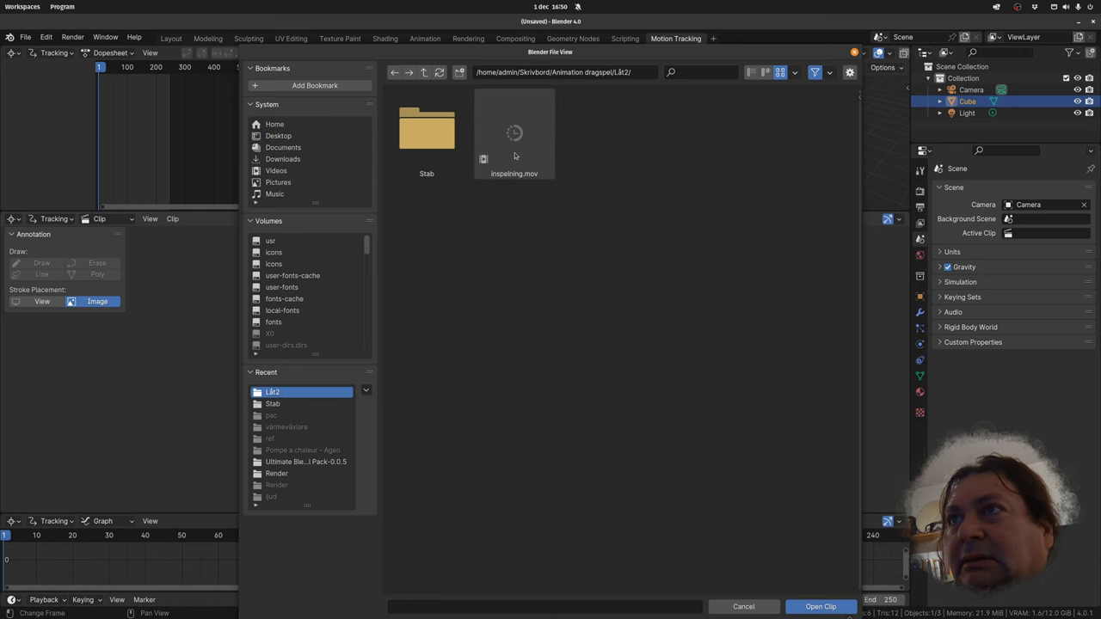
pyautogui.doubleClick(514, 138)
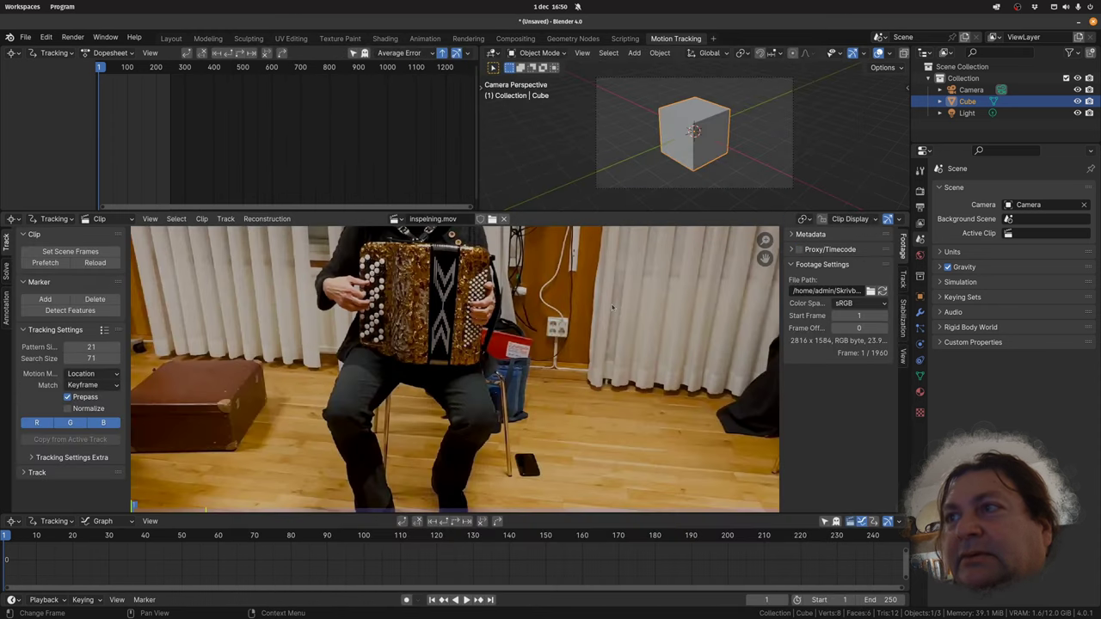
# - Move the clip to frame 157 and show the 1920×1080, 24 fps output settings
pyautogui.press('Home')
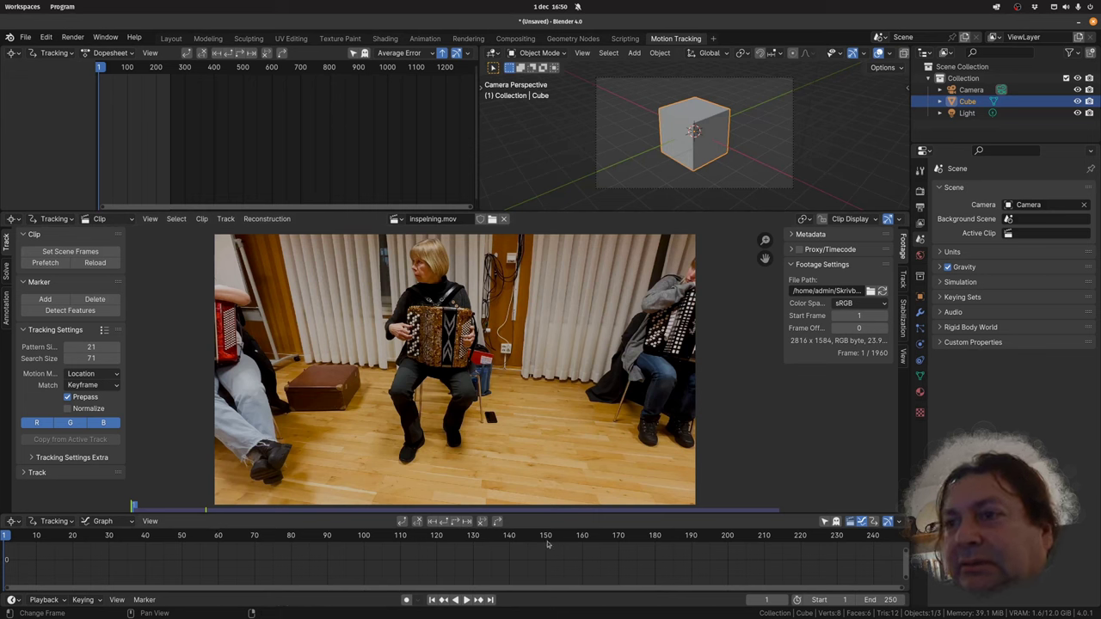
pyautogui.press('Home')
pyautogui.press('Home')
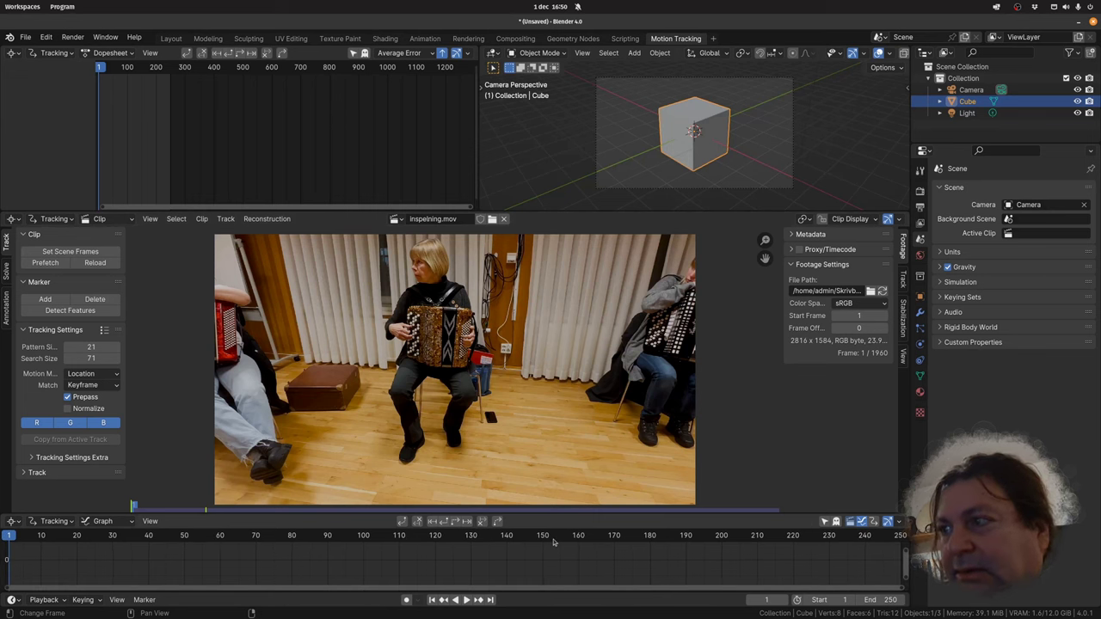
pyautogui.moveTo(784, 554); pyautogui.dragTo(738, 554, button='middle')
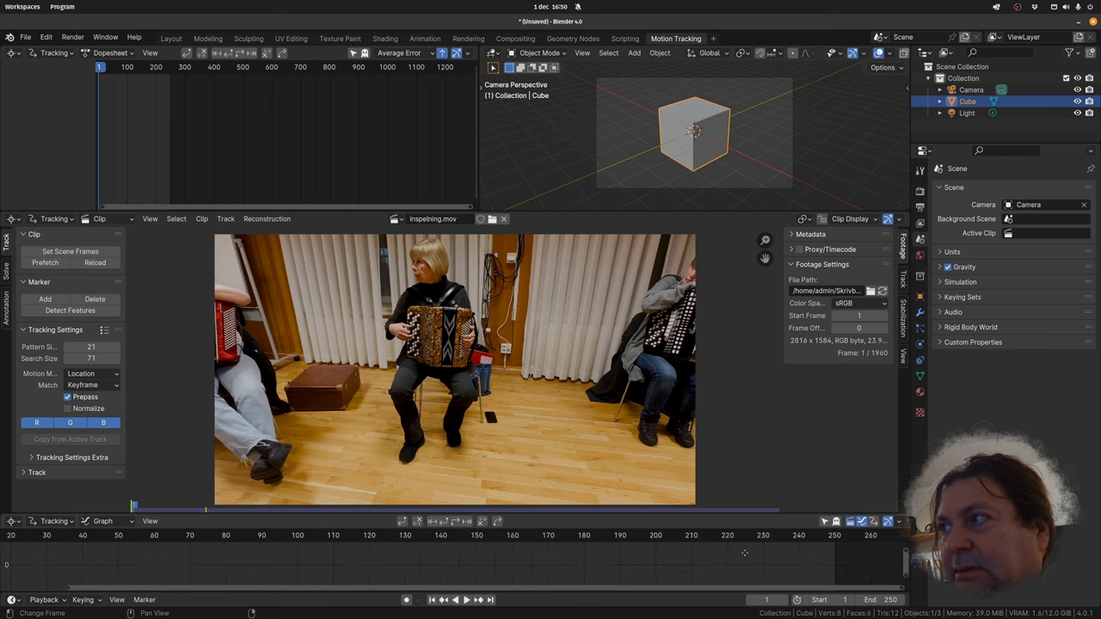
pyautogui.moveTo(436, 539); pyautogui.dragTo(522, 538)
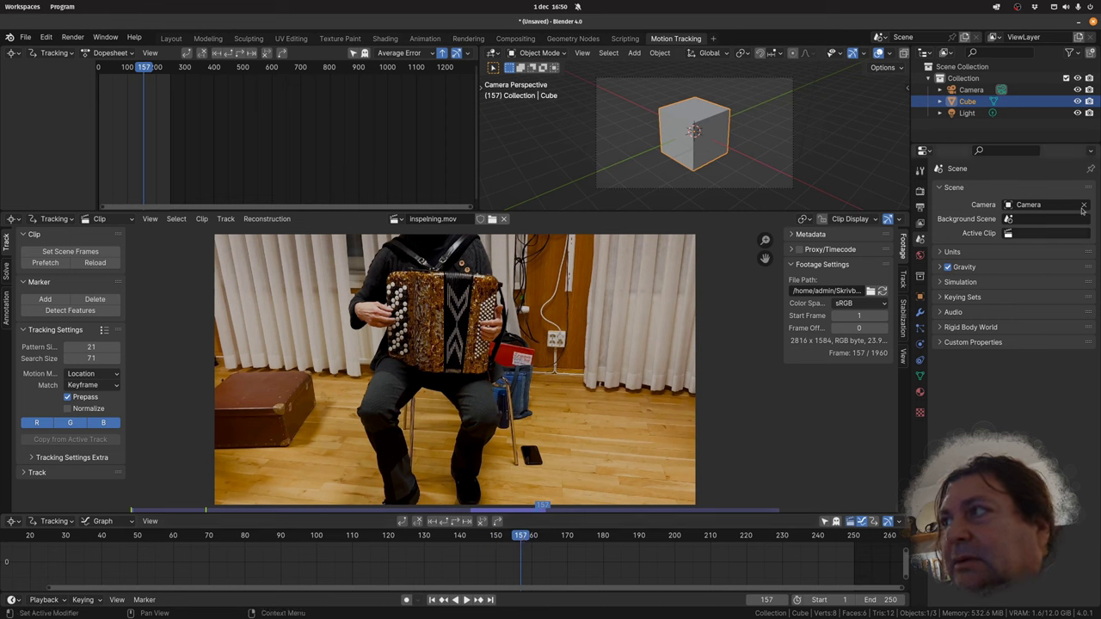
pyautogui.click(921, 209)
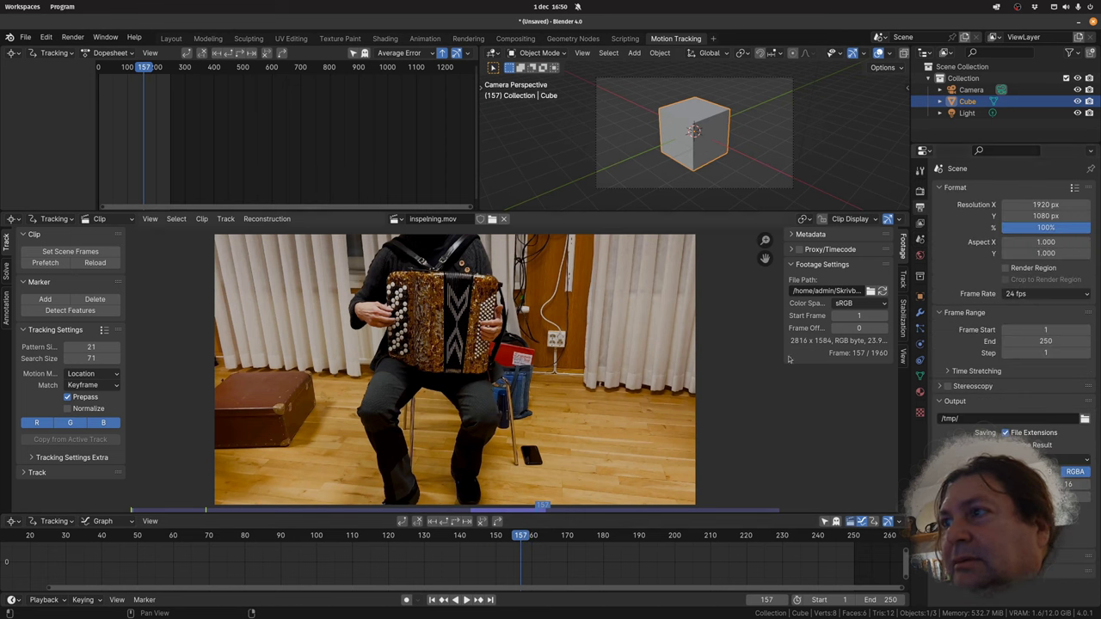
pyautogui.scroll(-5, 586, 383)
pyautogui.scroll(3, 585, 384)
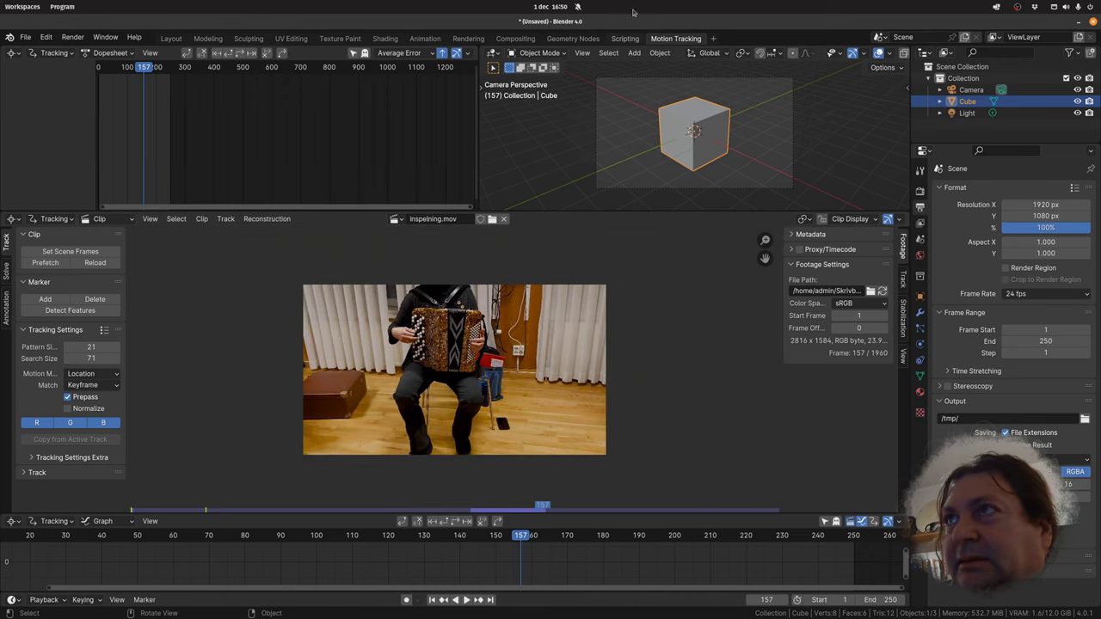
# - Add a Video Editing workspace and jump to the first frame
pyautogui.click(715, 39)
pyautogui.moveTo(672, 105)
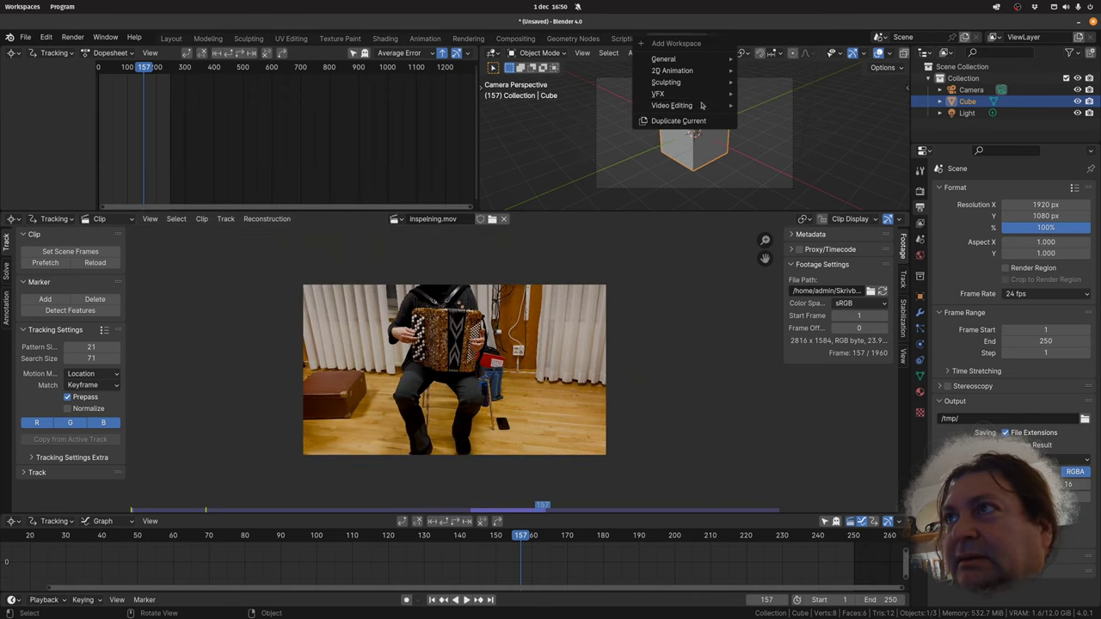
pyautogui.click(785, 117)
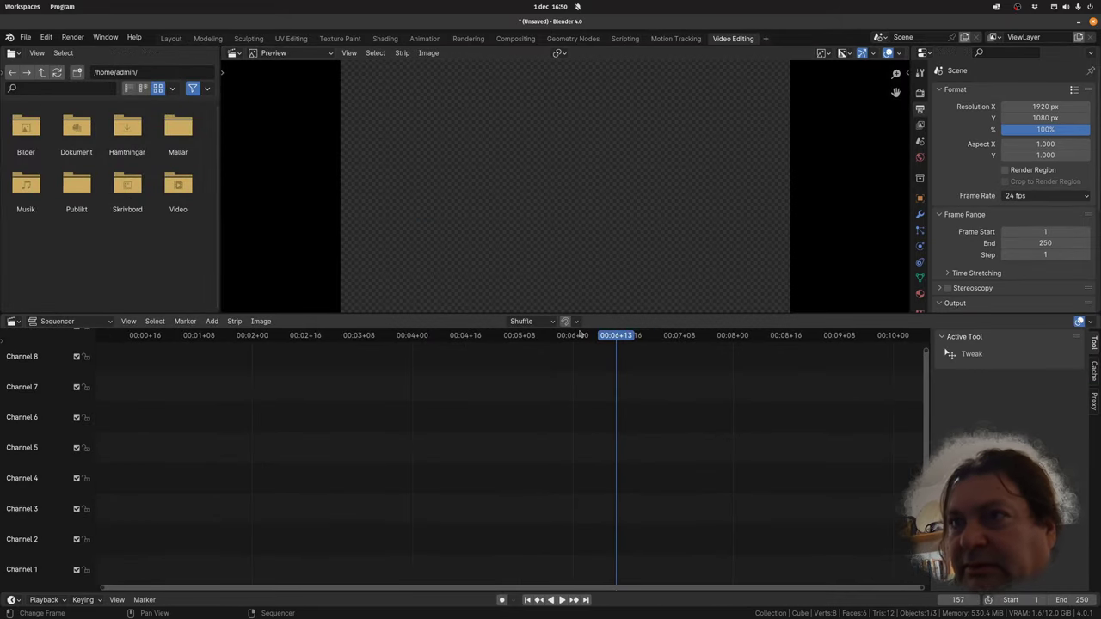
pyautogui.press('Home')
pyautogui.hotkey('shift', 'Left')
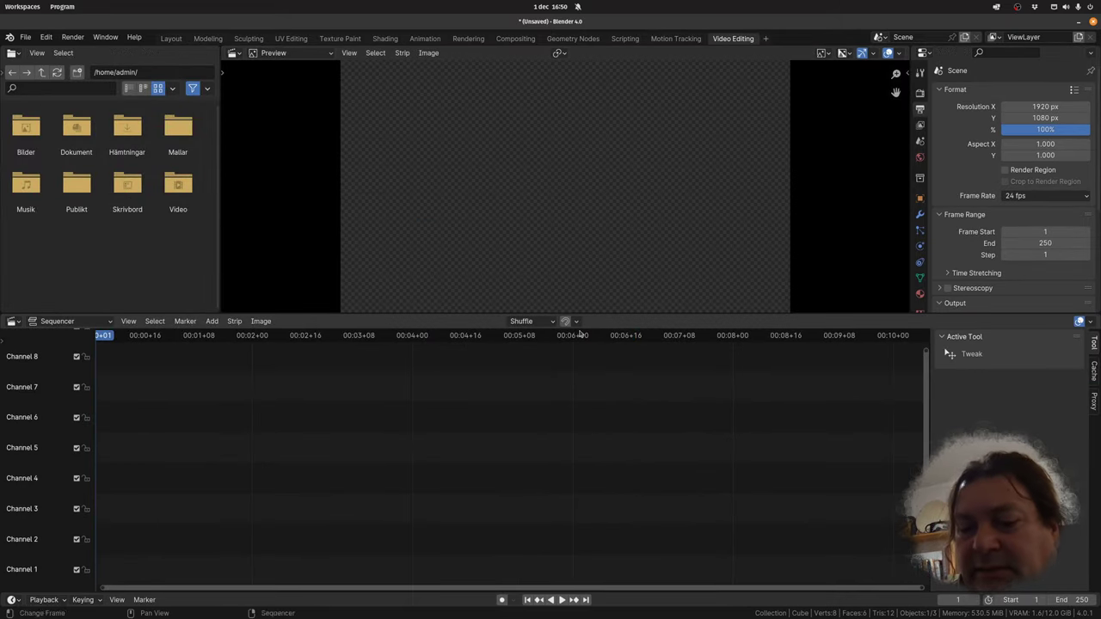
# - Add inspelning.mov from Animation dragspel/Låt2 as a movie strip with its sound strip
pyautogui.hotkey('shift', 'a')
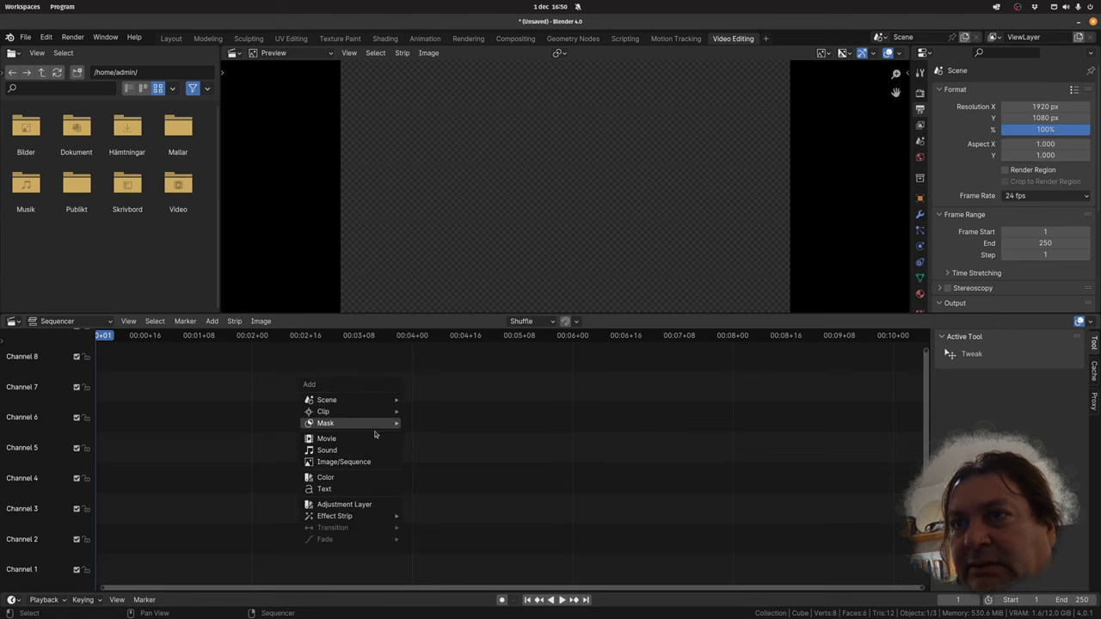
pyautogui.click(379, 439)
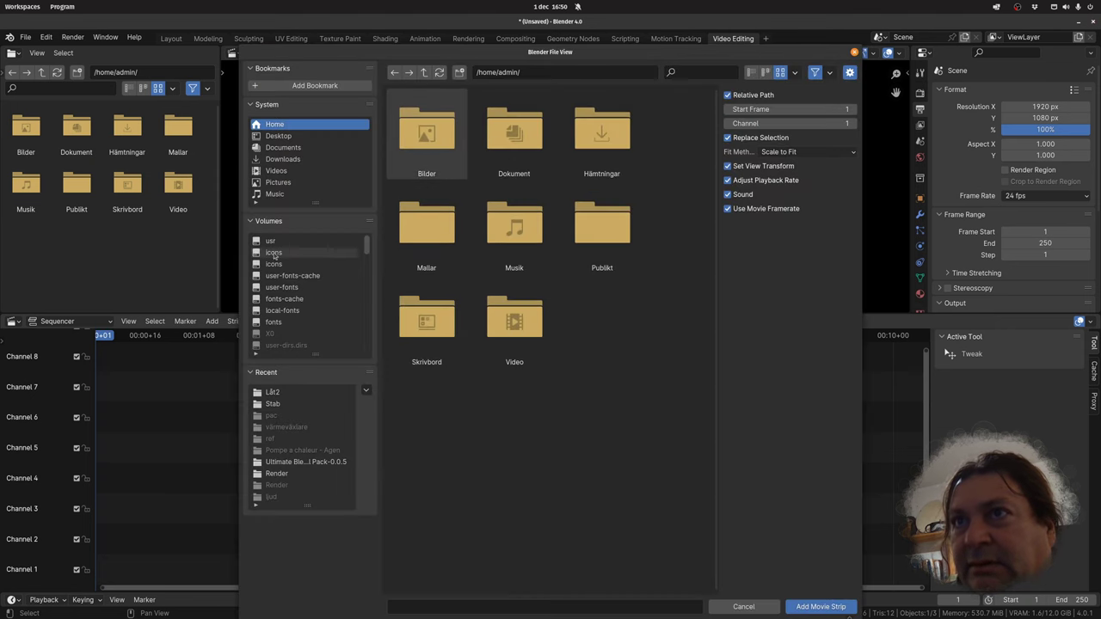
pyautogui.click(284, 136)
pyautogui.click(451, 141)
pyautogui.doubleClick(451, 141)
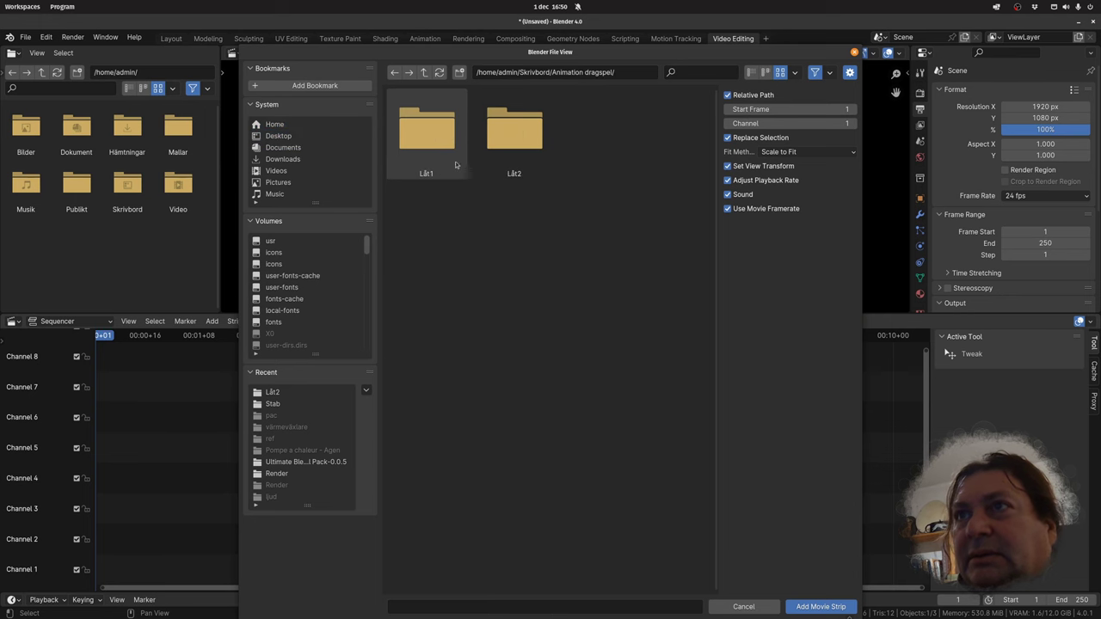
pyautogui.doubleClick(521, 135)
pyautogui.doubleClick(523, 136)
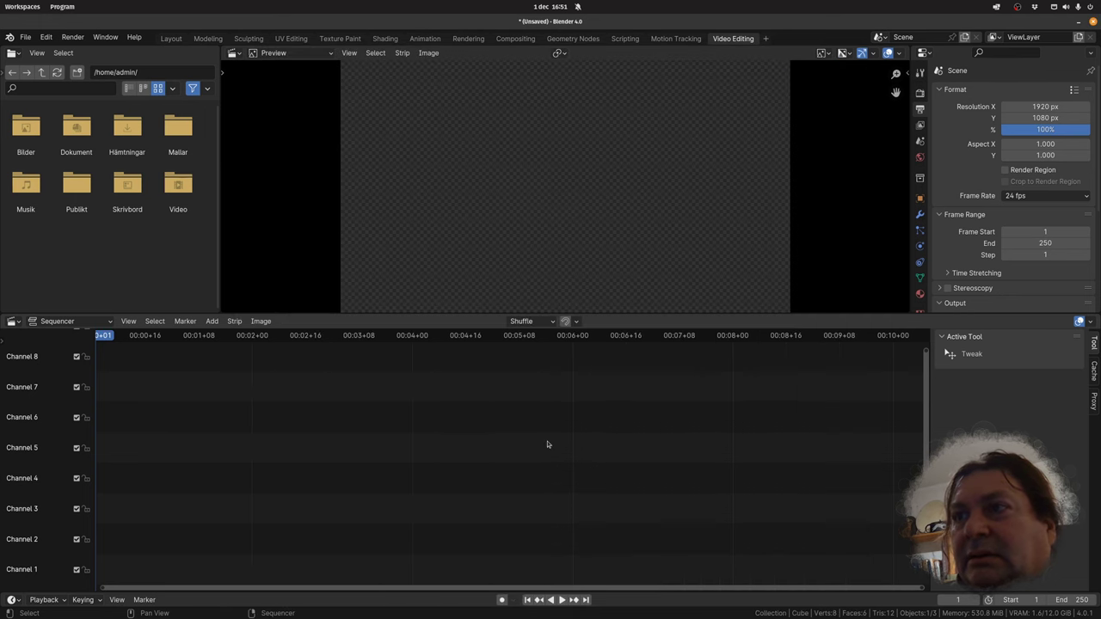
pyautogui.scroll(-1, 518, 439)
pyautogui.scroll(-1, 517, 442)
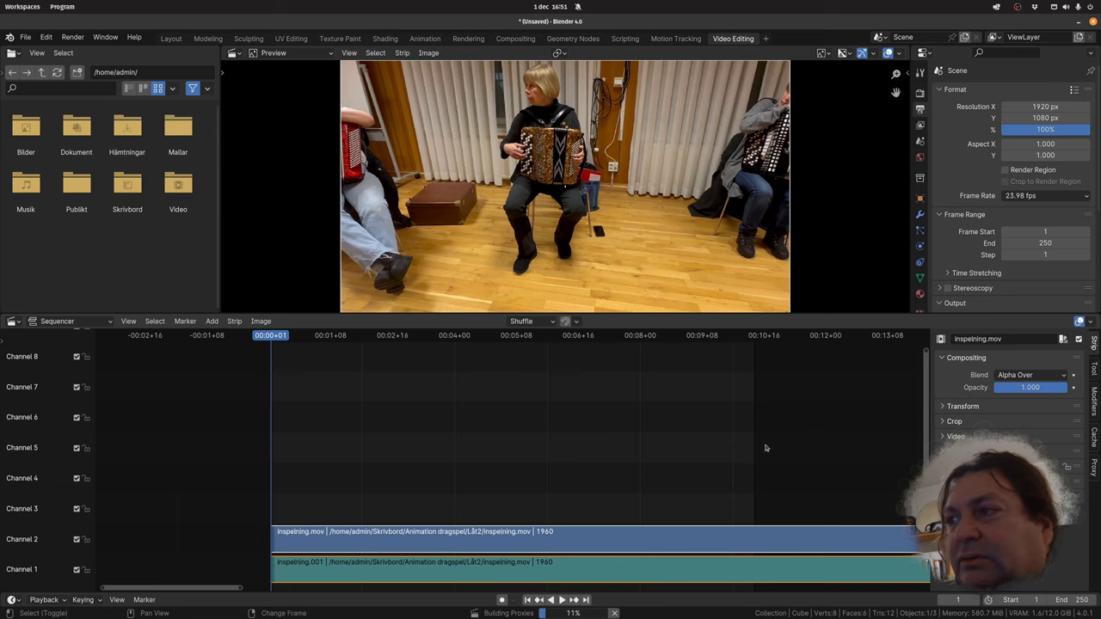
# - Select the sound and video strips and change the sequencer's waveform overlay display
pyautogui.press('Home')
pyautogui.click(638, 553)
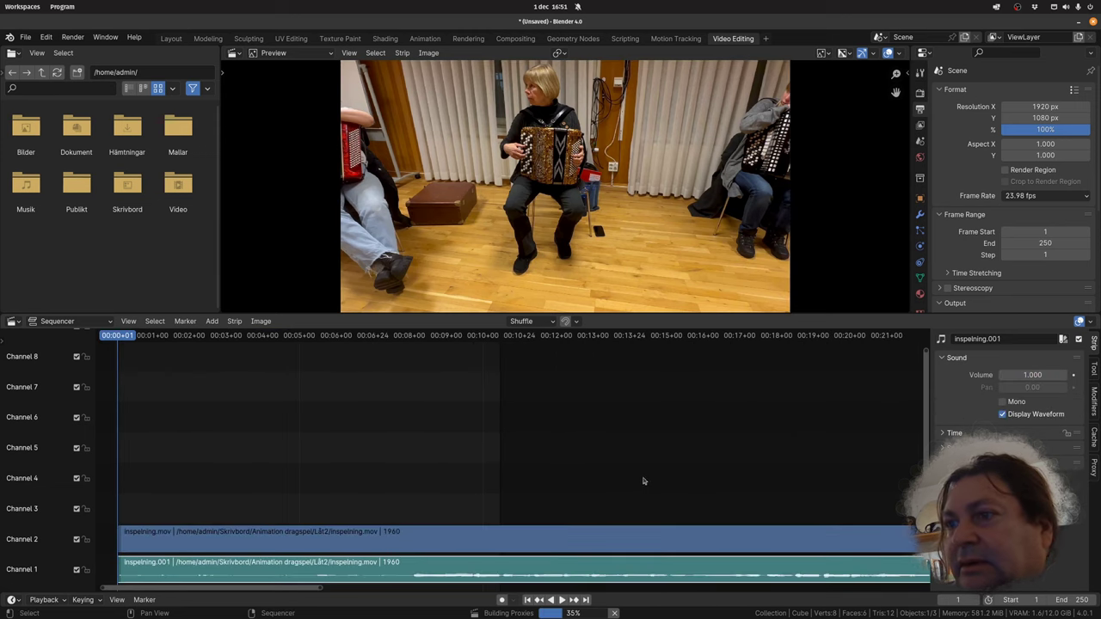
pyautogui.click(414, 545)
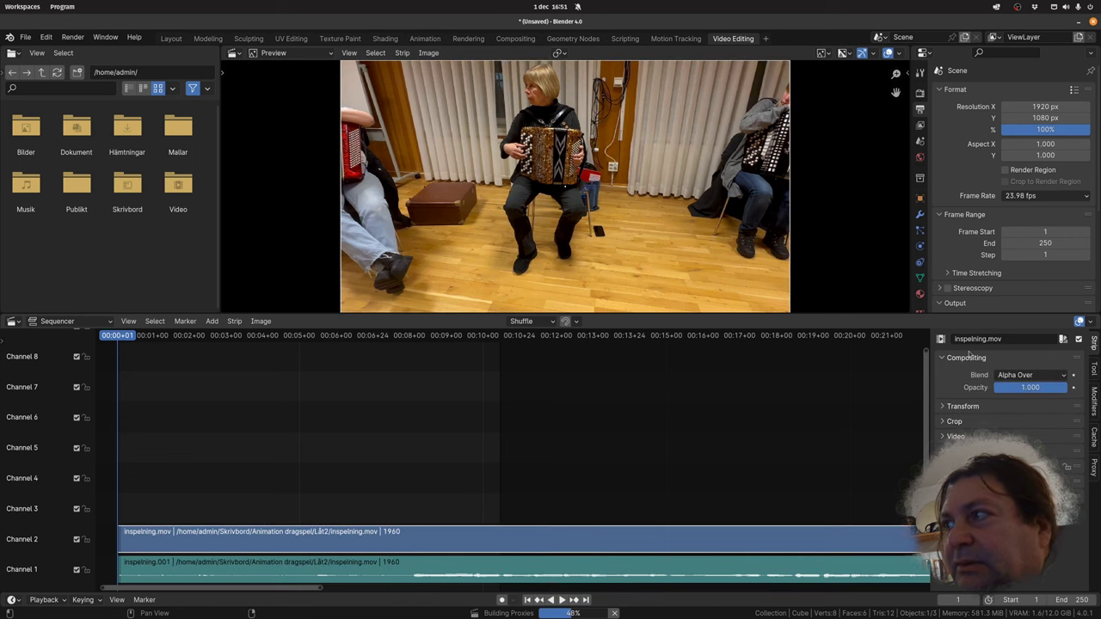
pyautogui.click(1091, 321)
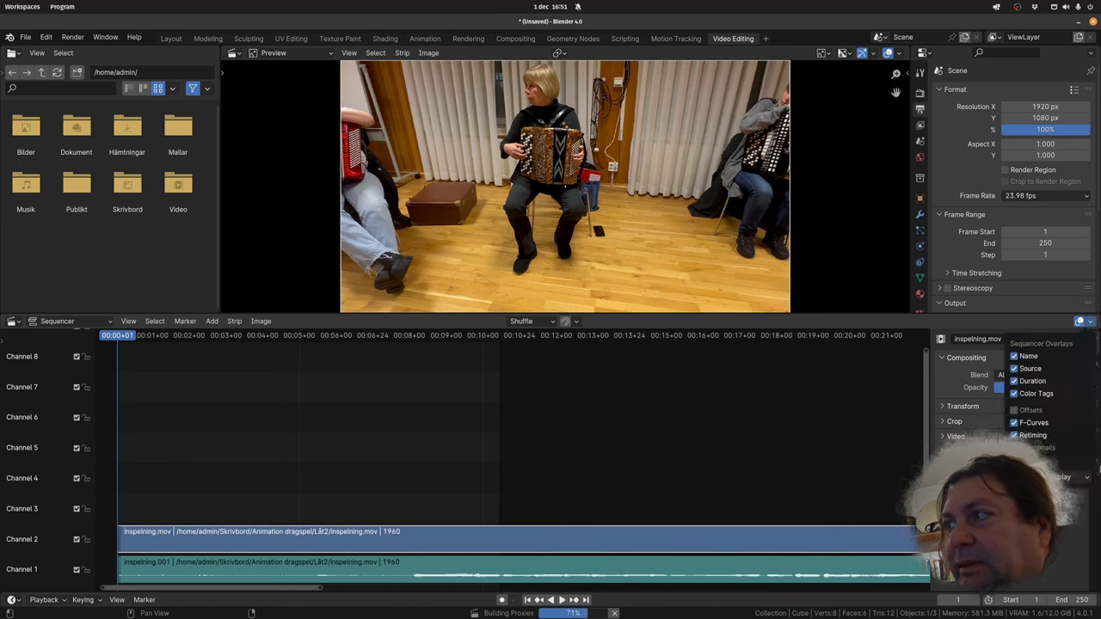
pyautogui.click(1086, 479)
pyautogui.scroll(-3, 662, 512)
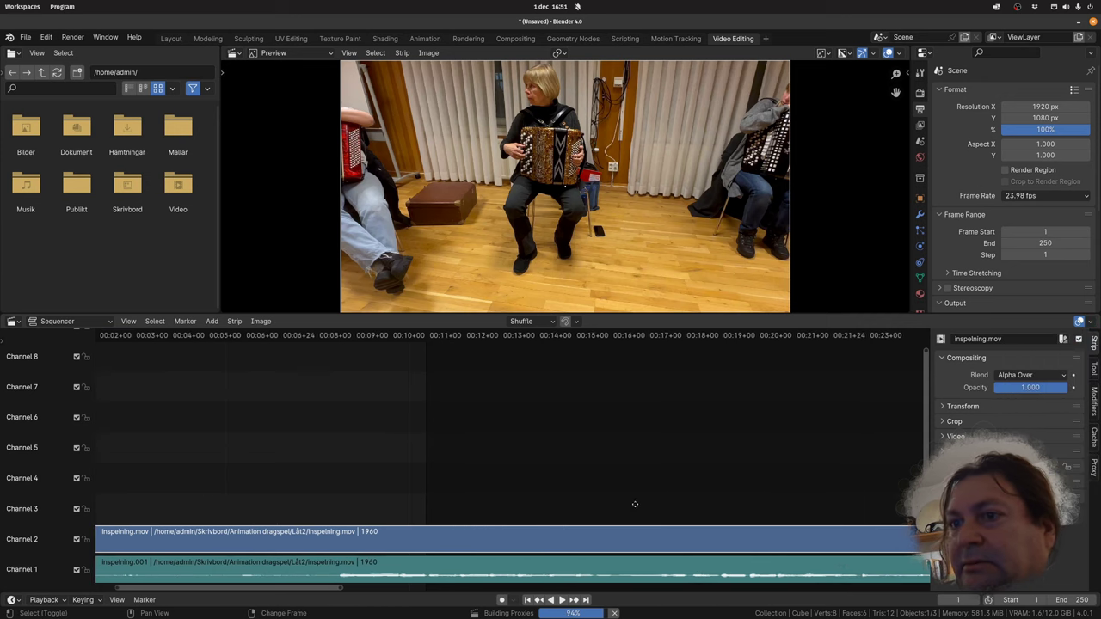
pyautogui.scroll(-2, 453, 369)
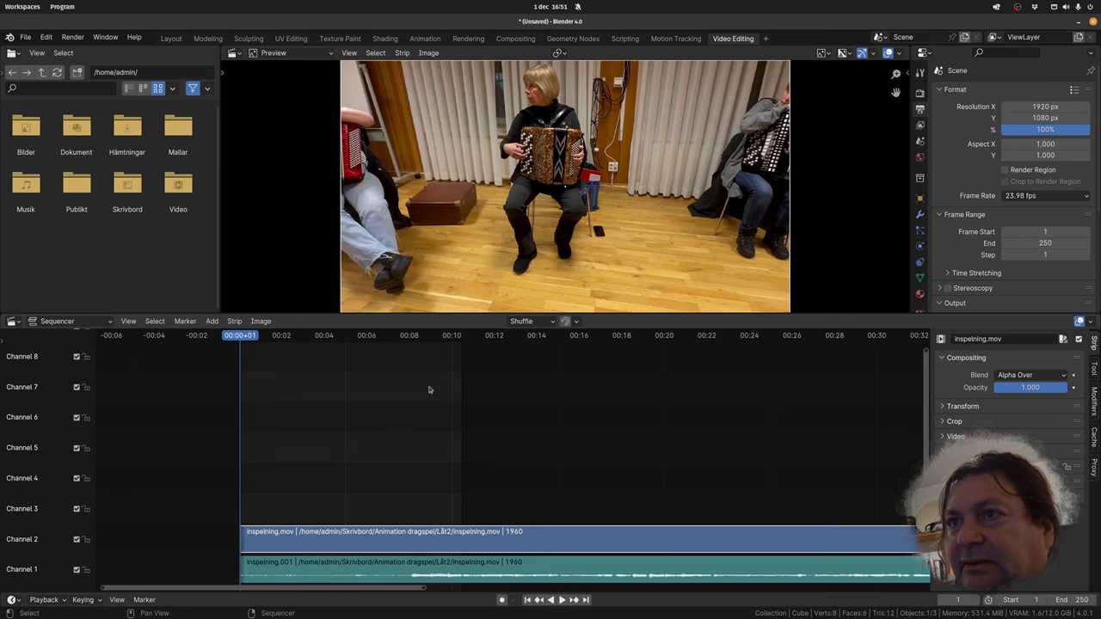
# - Set the scene frame range to the strips so it ends at frame 1960
pyautogui.click(129, 322)
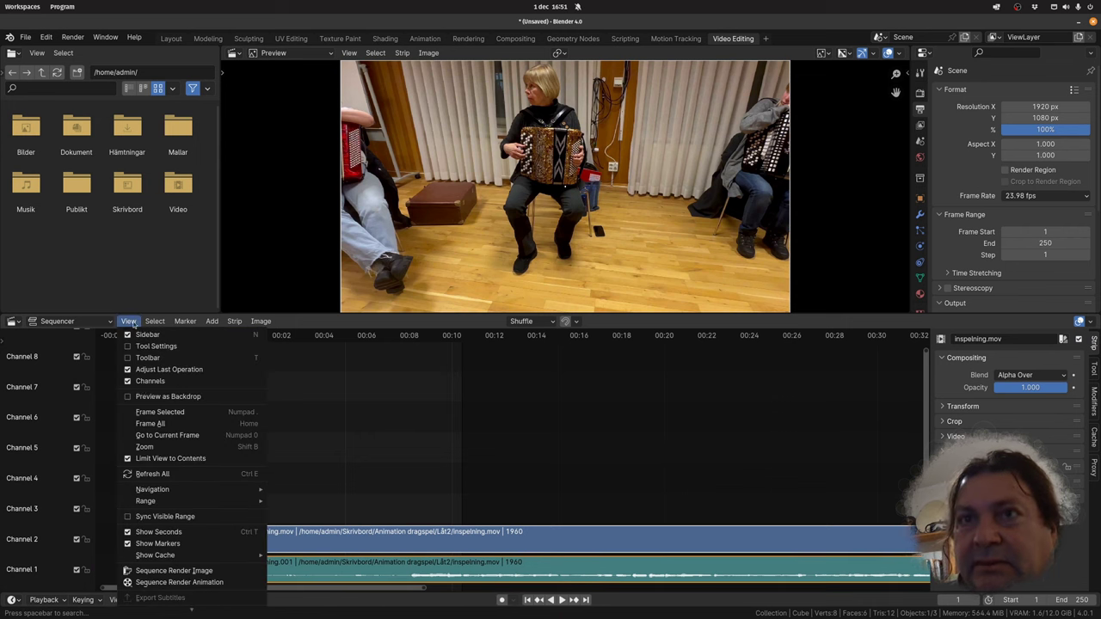
pyautogui.moveTo(145, 501)
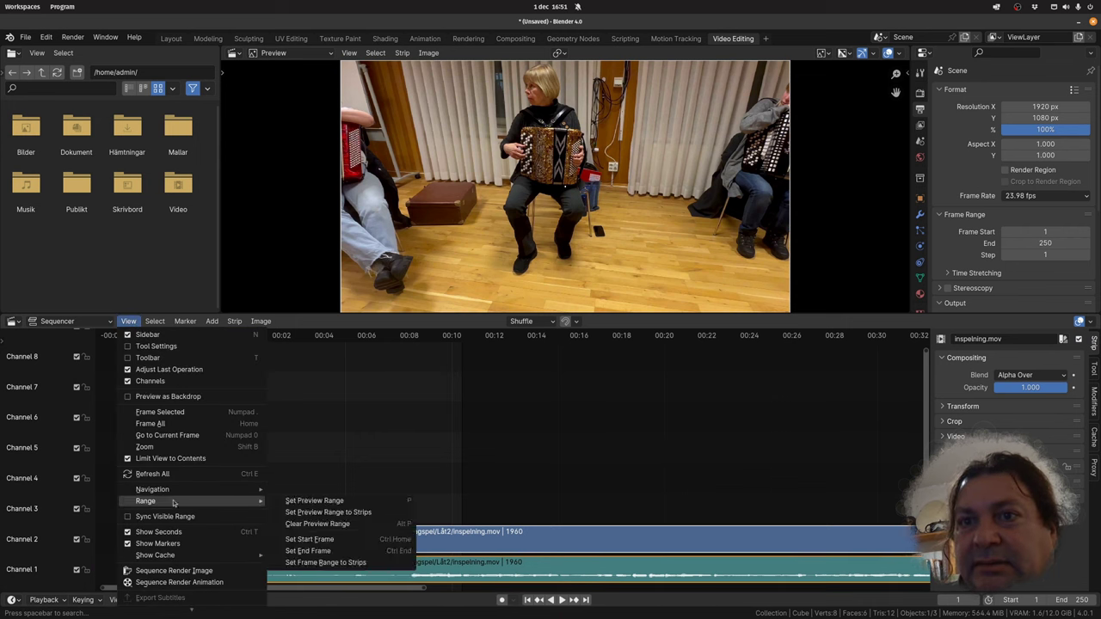
pyautogui.click(332, 563)
pyautogui.scroll(-2, 504, 482)
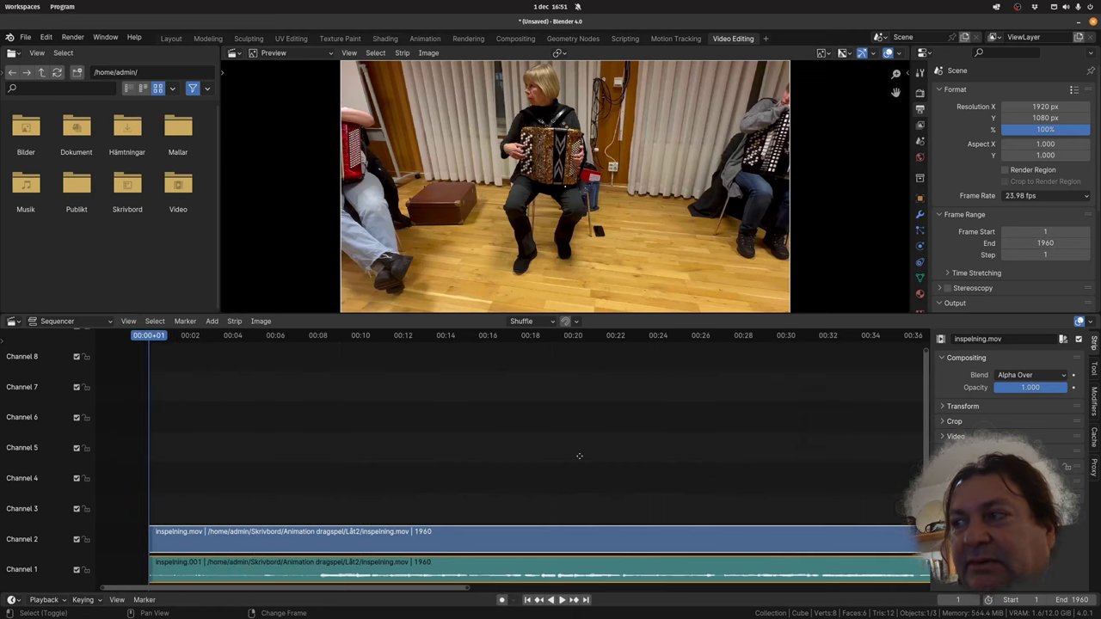
pyautogui.scroll(-2, 546, 461)
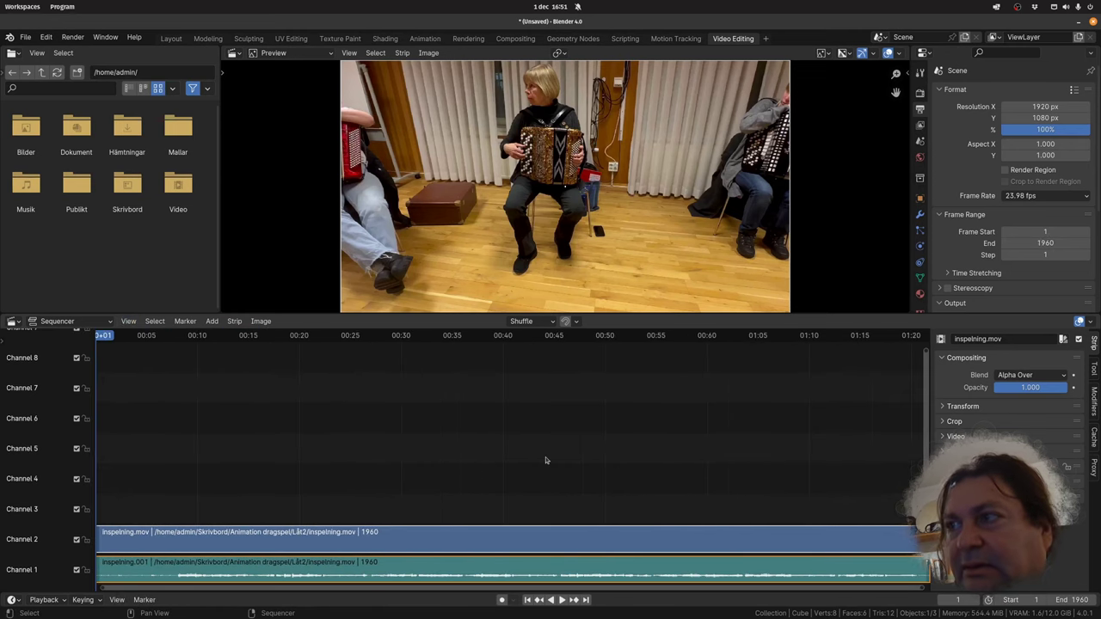
pyautogui.scroll(-1, 550, 459)
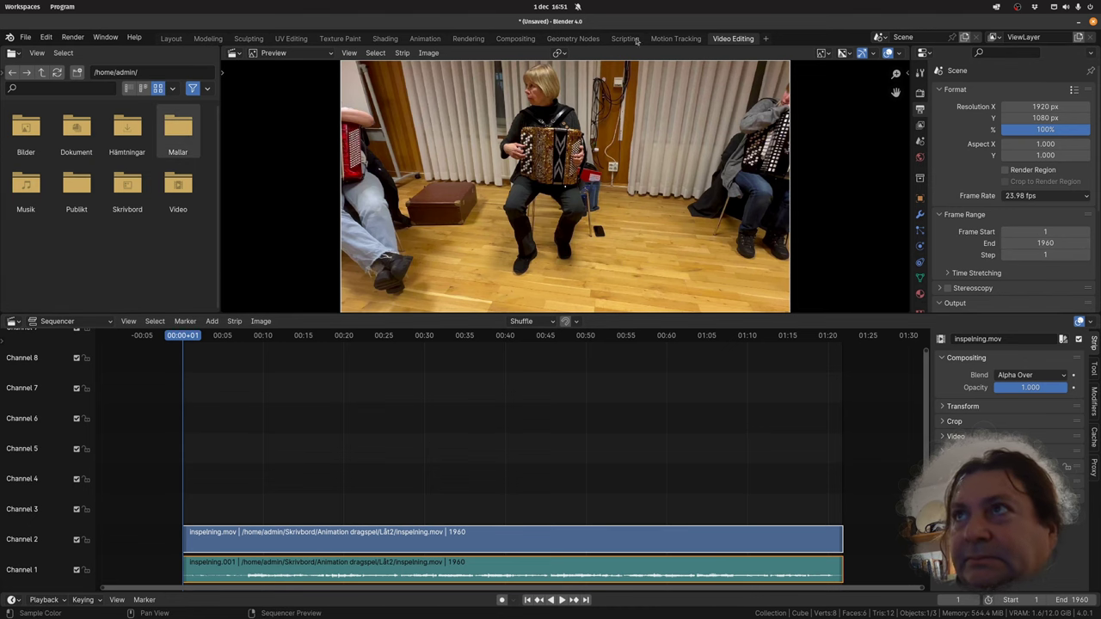
# - Move the clip to frame 164 in Motion Tracking, then go back to Video Editing
pyautogui.click(686, 40)
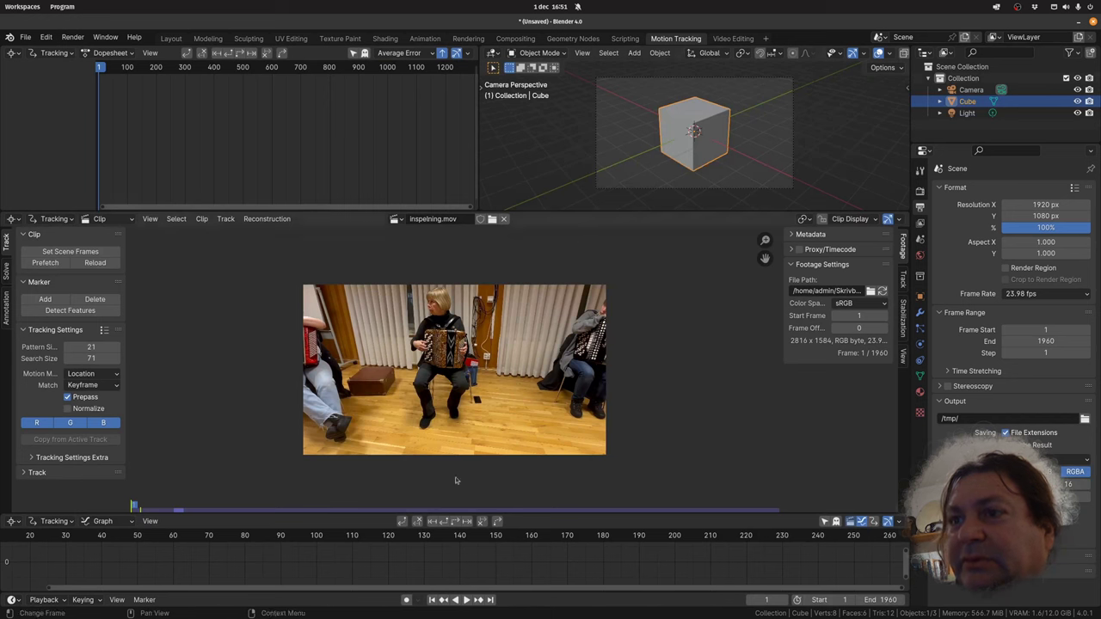
pyautogui.press('Home')
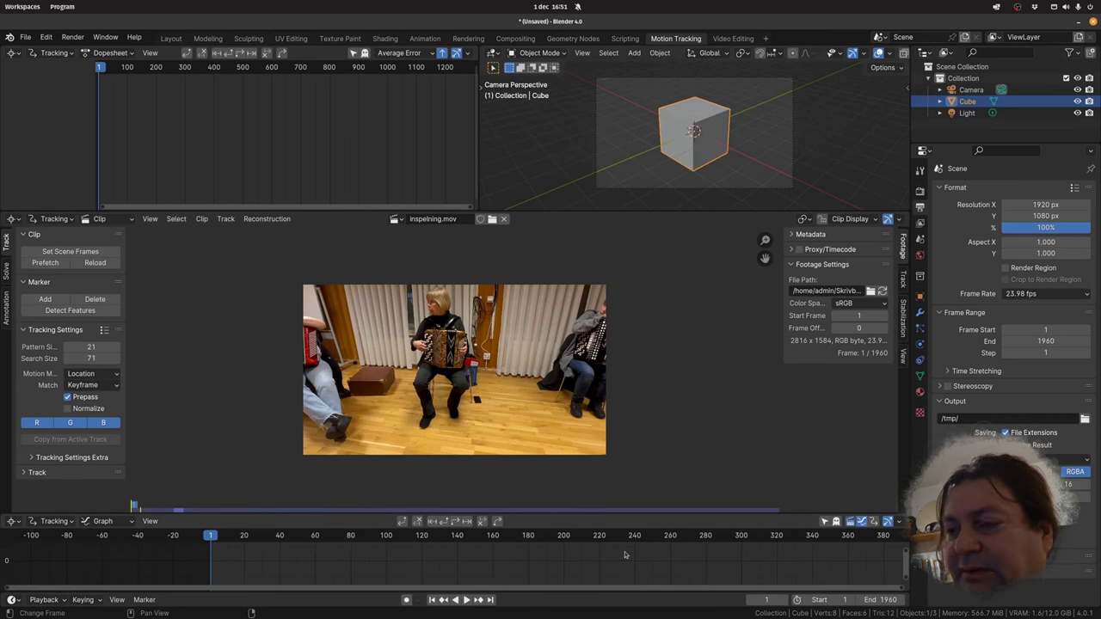
pyautogui.scroll(-1, 413, 555)
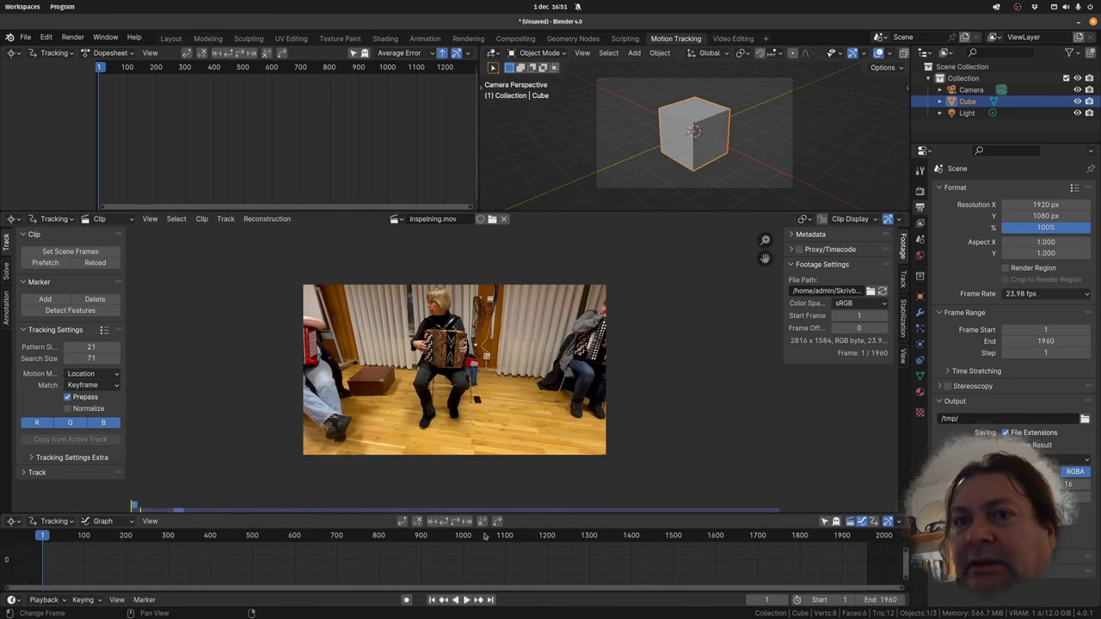
pyautogui.moveTo(136, 543); pyautogui.dragTo(313, 566, button='middle')
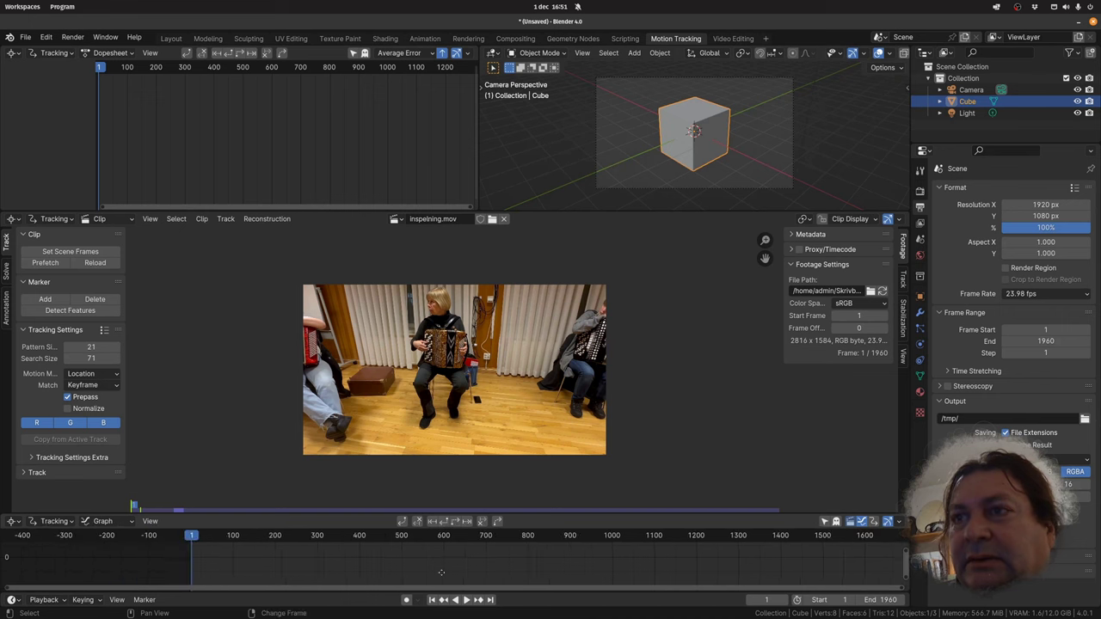
pyautogui.moveTo(237, 537); pyautogui.dragTo(242, 535)
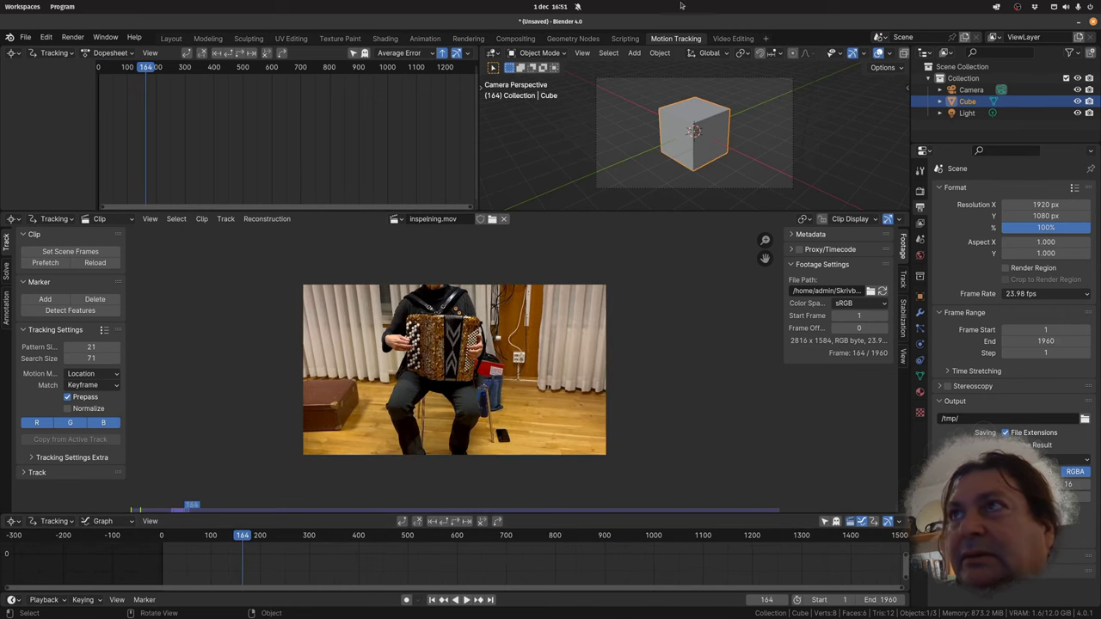
pyautogui.click(717, 39)
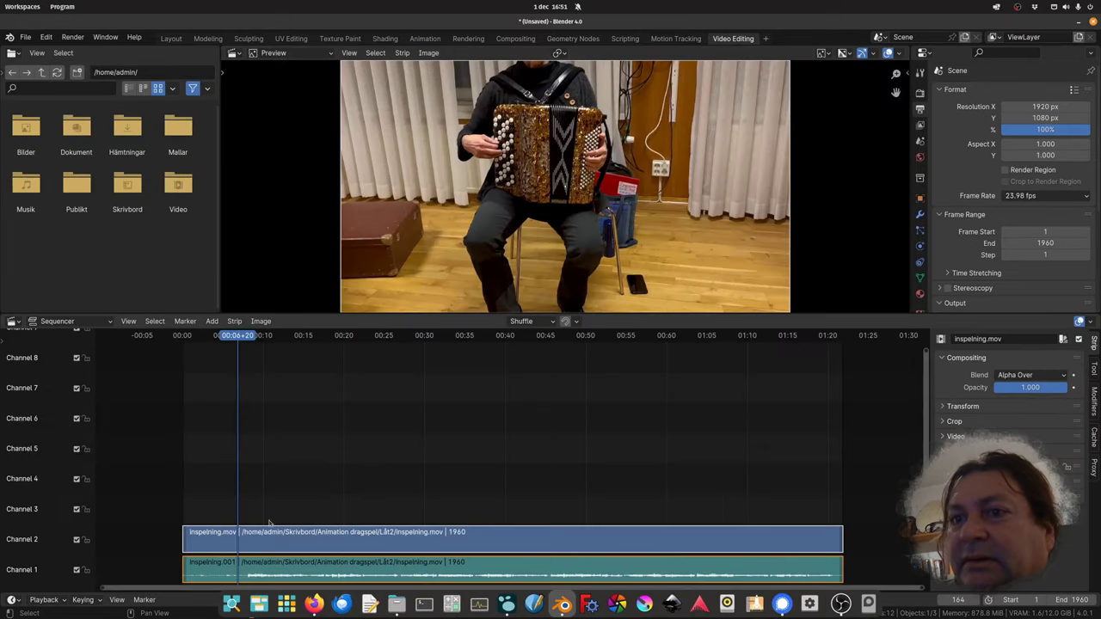
# - Set the inspelning.001 sound strip's volume to 2.700, then go to Motion Tracking
pyautogui.press('Home')
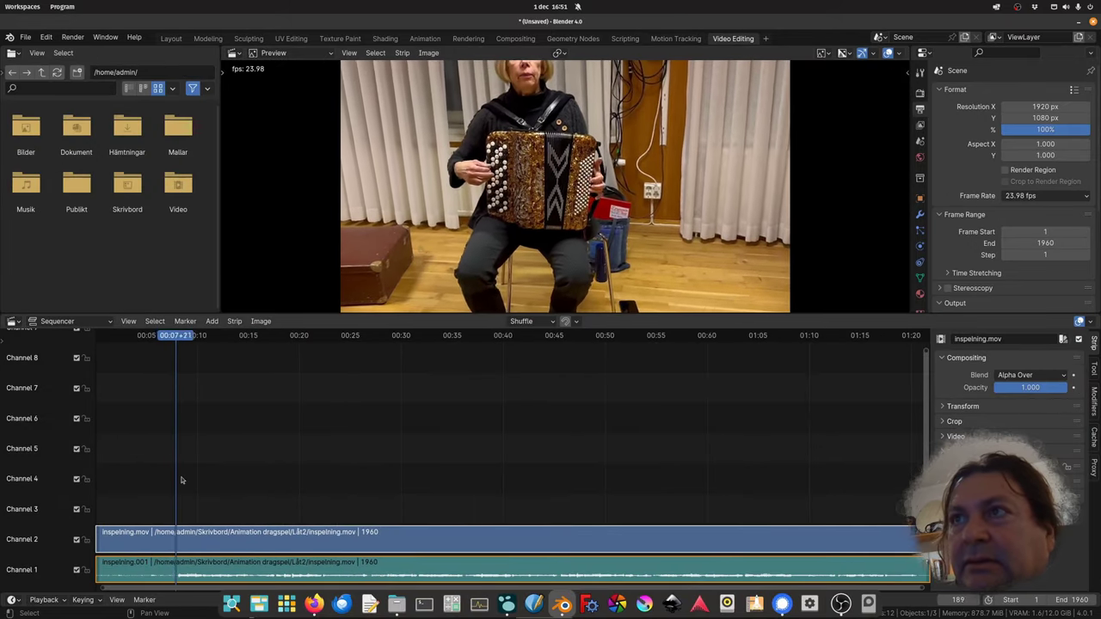
pyautogui.moveTo(180, 345); pyautogui.dragTo(172, 352)
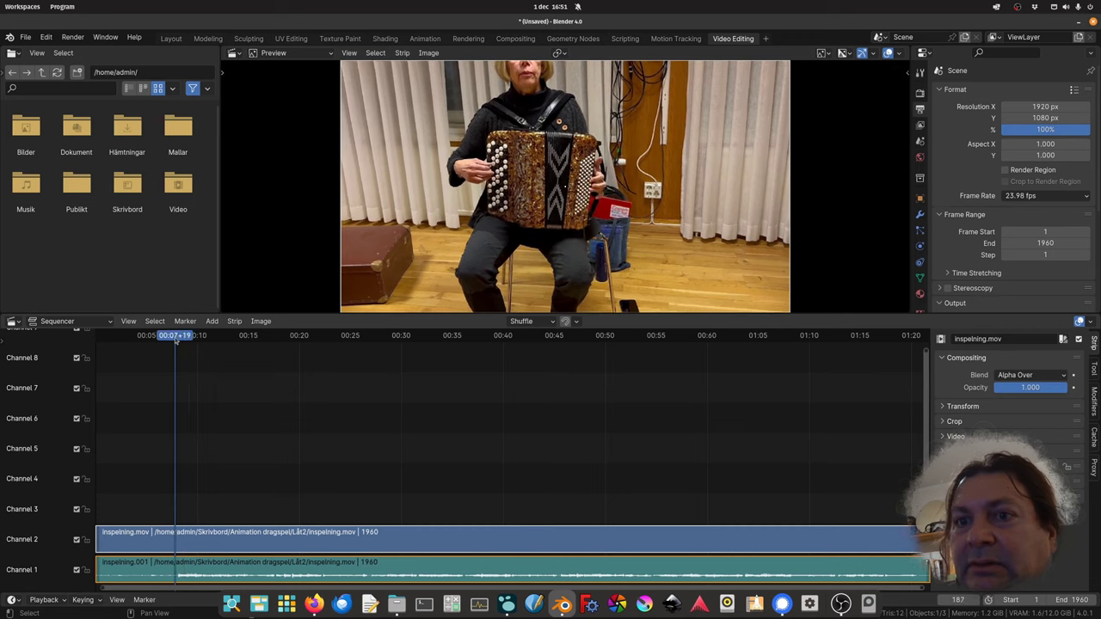
pyautogui.click(483, 489)
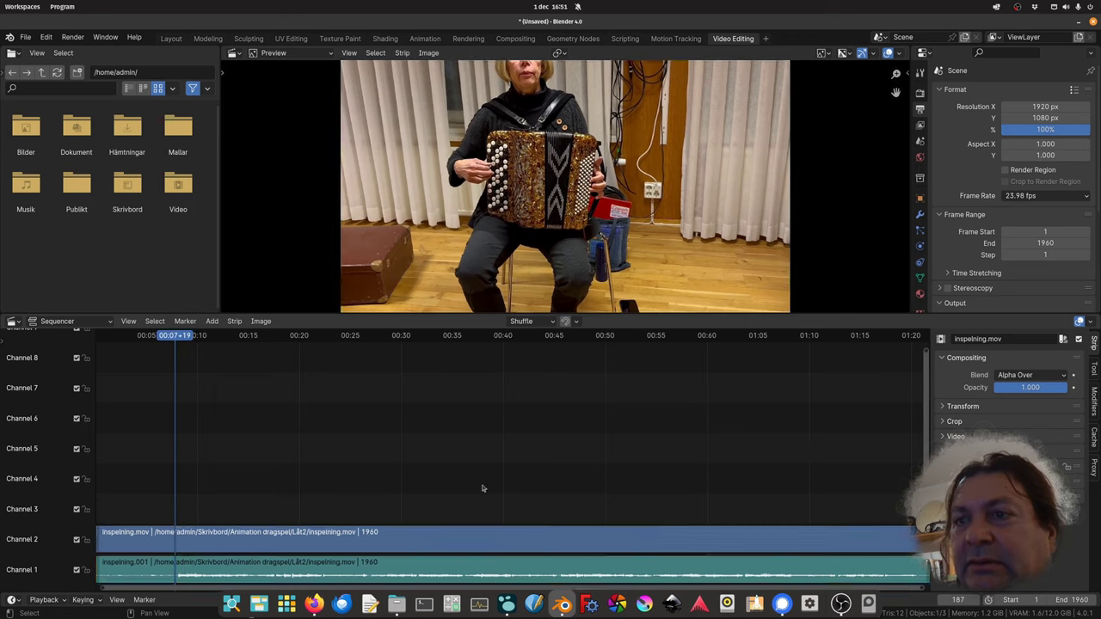
pyautogui.click(457, 572)
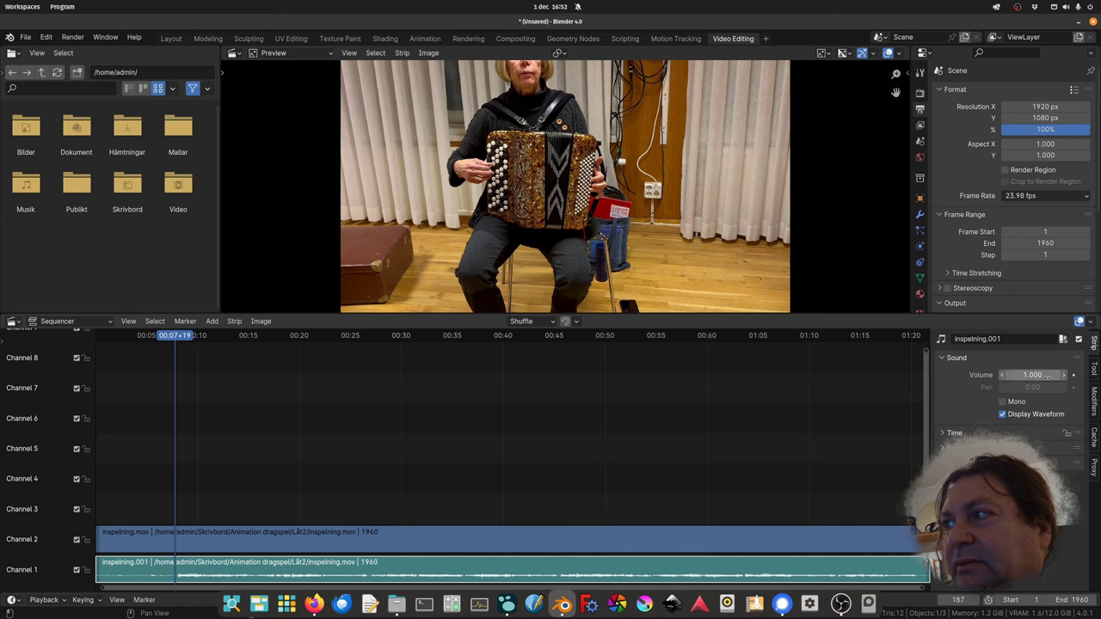
pyautogui.moveTo(1047, 376); pyautogui.dragTo(1067, 376)
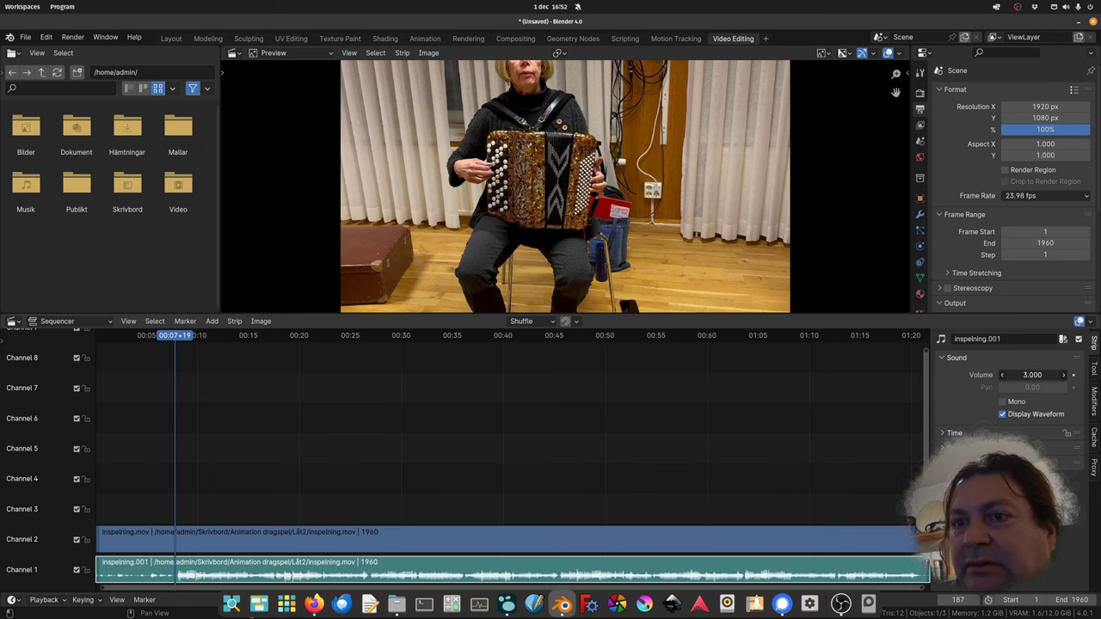
pyautogui.moveTo(1067, 376); pyautogui.dragTo(1058, 376)
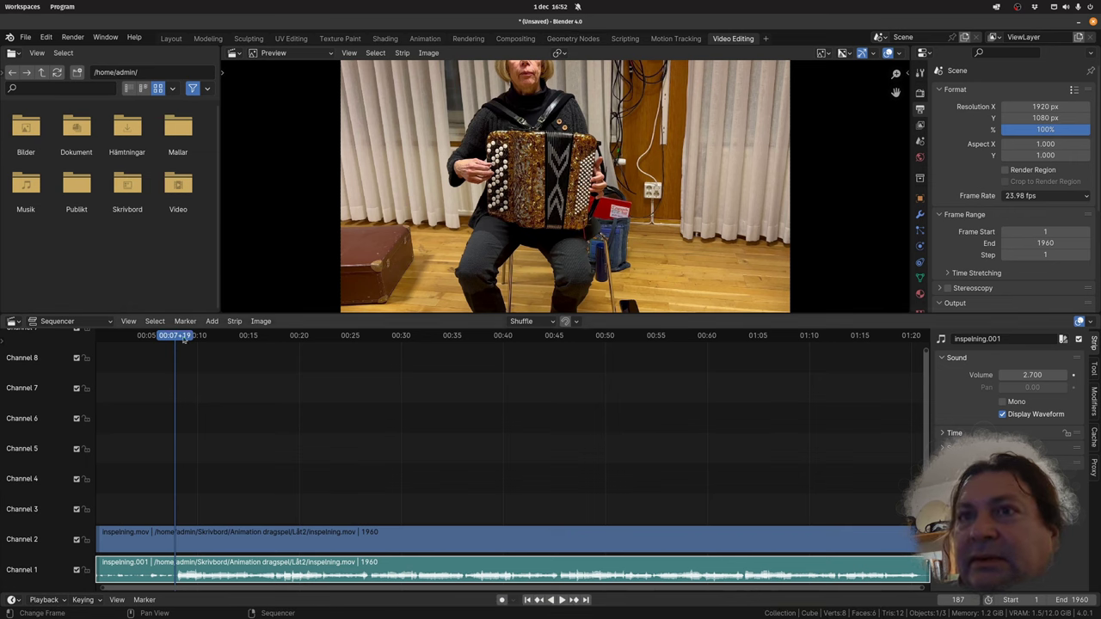
pyautogui.moveTo(183, 338); pyautogui.dragTo(172, 339)
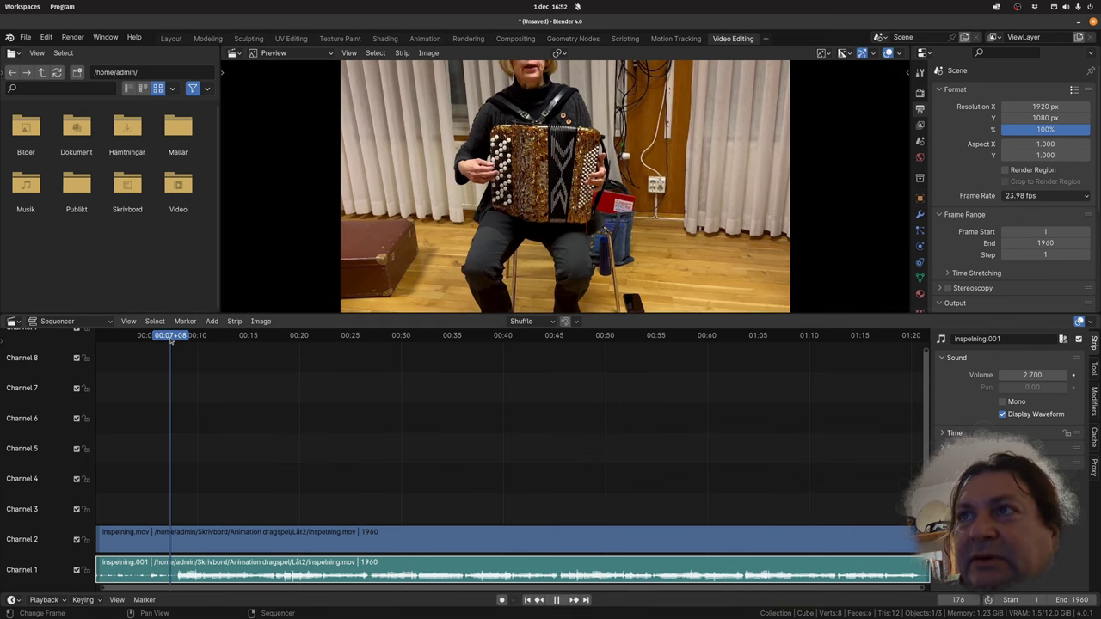
pyautogui.click(675, 38)
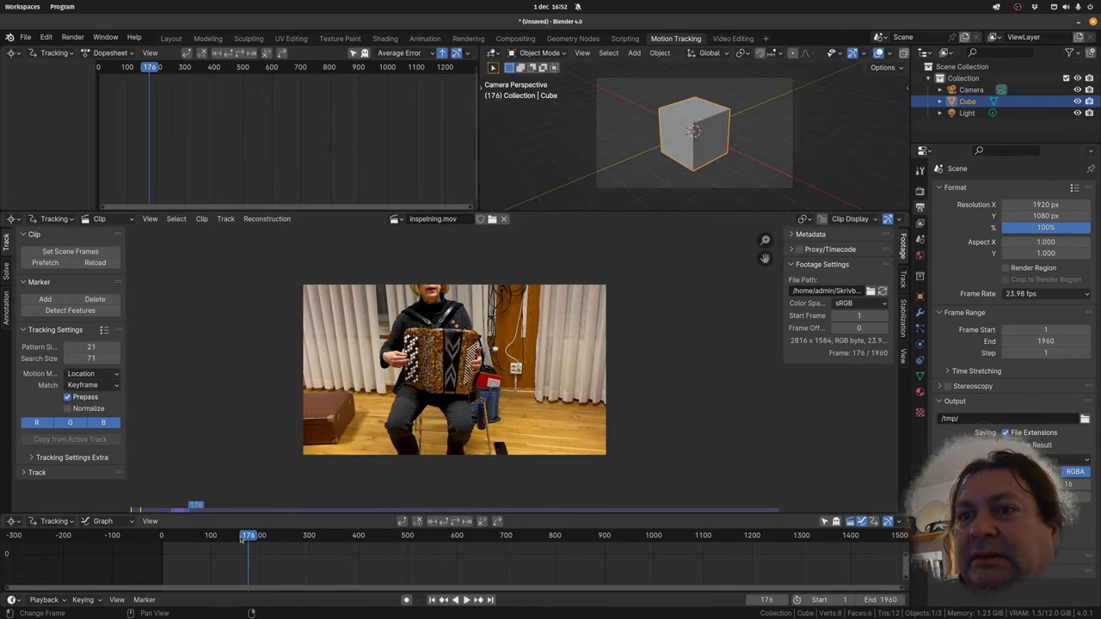
# - Zoom the graph timeline and scrub through the clip, around frames 1454, 1218 and 505
pyautogui.scroll(3, 253, 540)
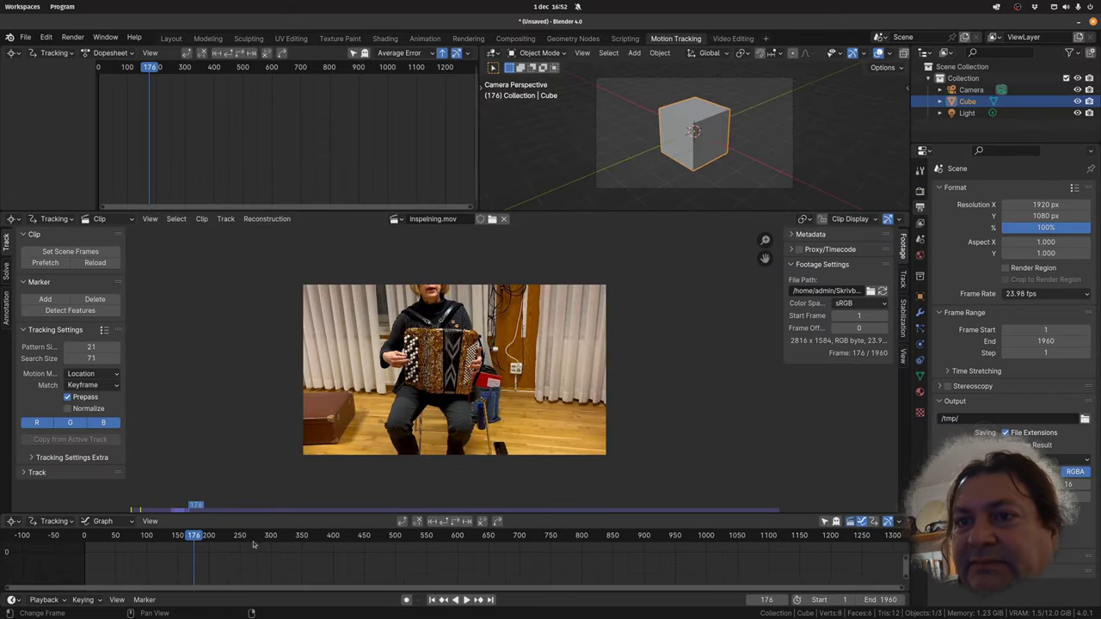
pyautogui.moveTo(253, 541); pyautogui.dragTo(522, 533, button='middle')
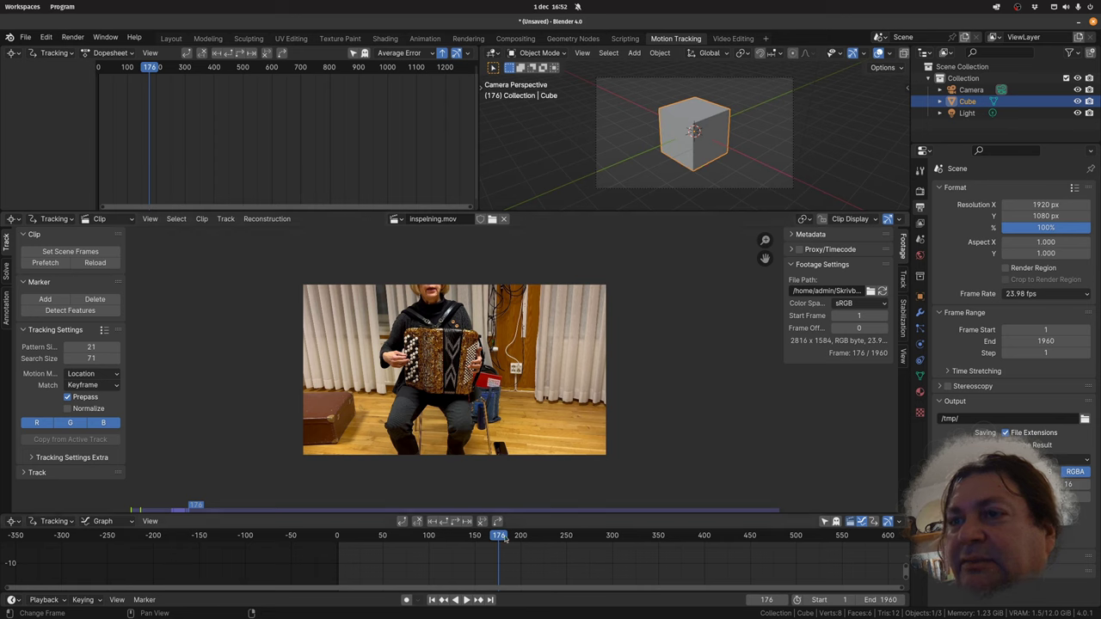
pyautogui.keyDown('ctrl'); pyautogui.moveTo(551, 549); pyautogui.dragTo(282, 549, button='middle'); pyautogui.keyUp('ctrl')
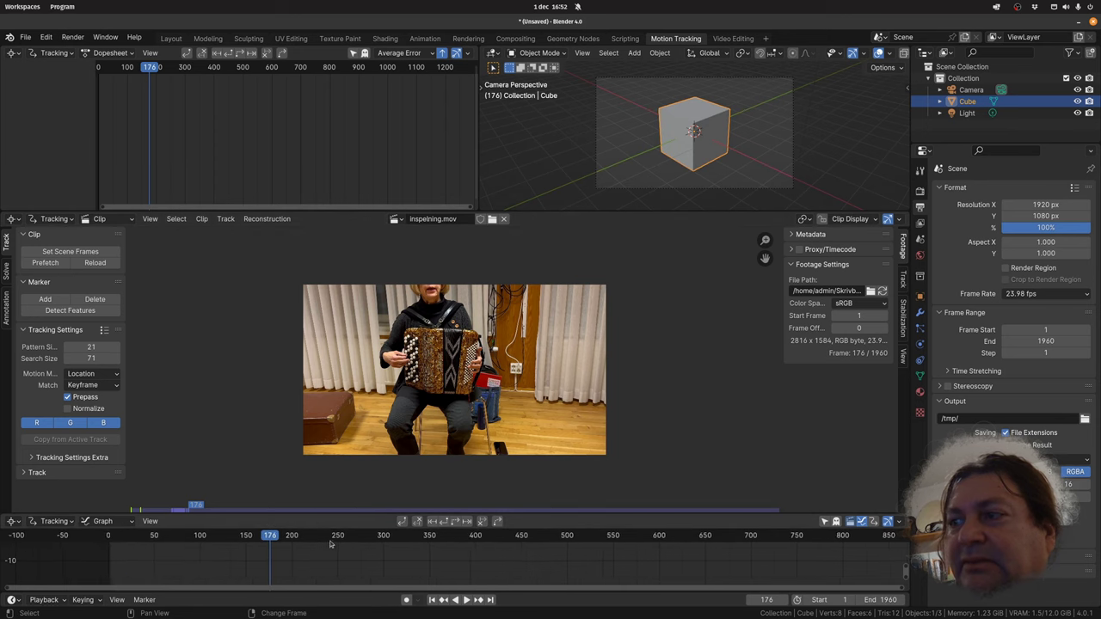
pyautogui.scroll(-2, 281, 549)
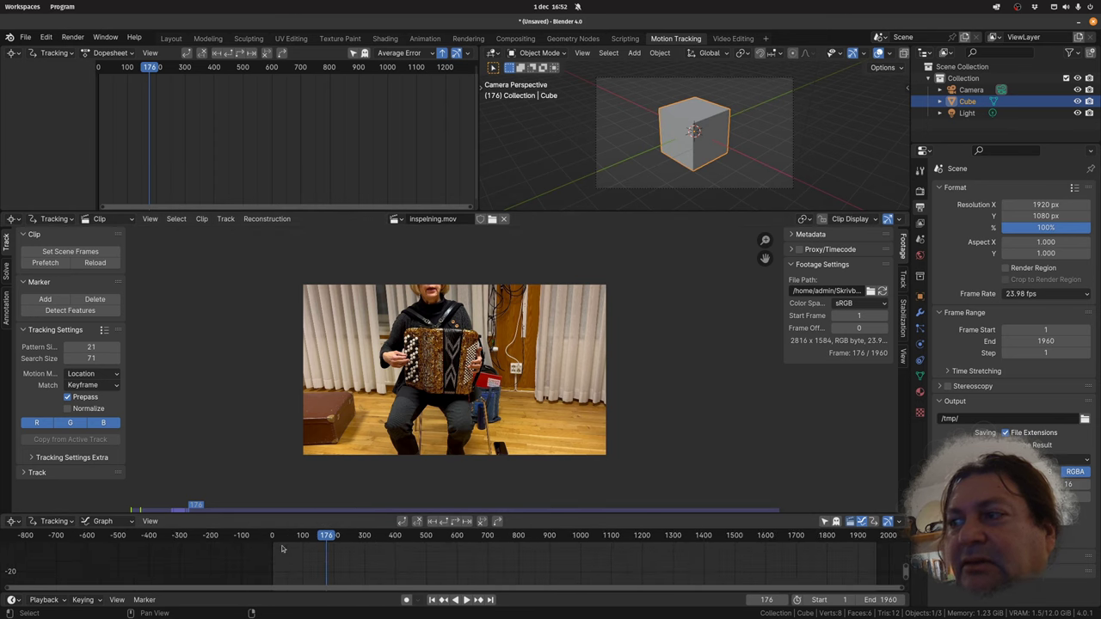
pyautogui.scroll(-2, 282, 549)
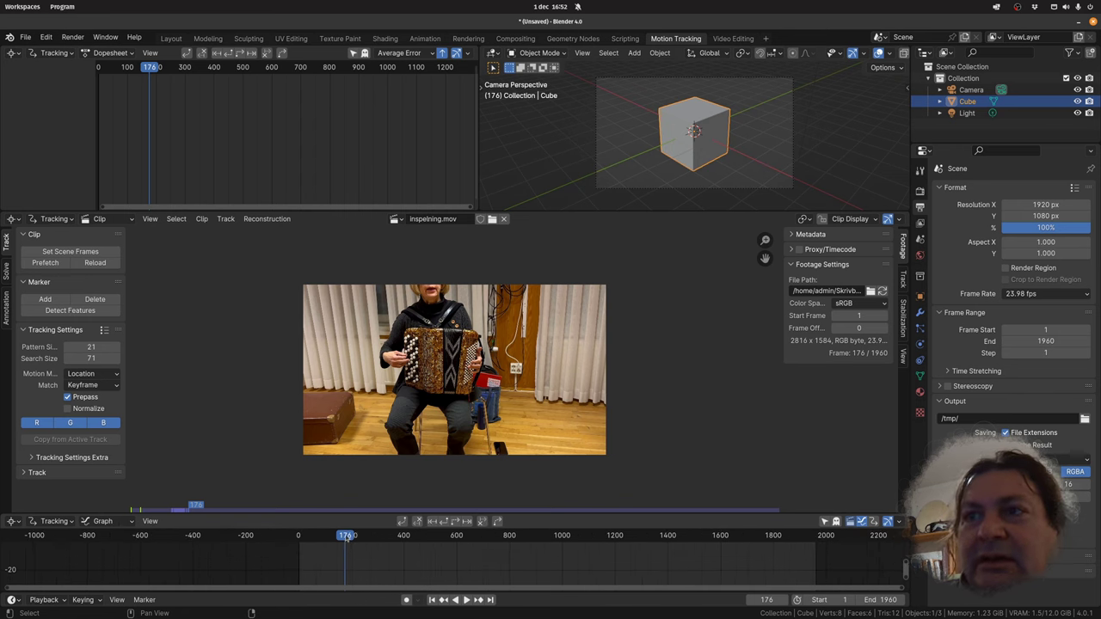
pyautogui.moveTo(347, 538)
pyautogui.mouseDown()
pyautogui.moveTo(591, 533)
pyautogui.moveTo(503, 524)
pyautogui.mouseUp()
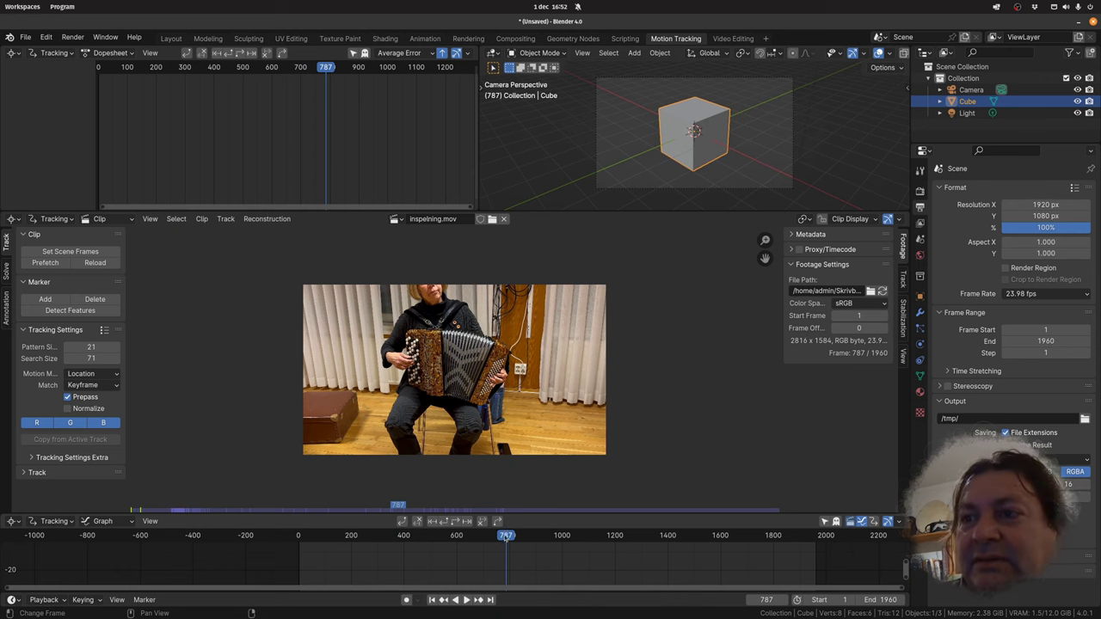
pyautogui.moveTo(397, 505); pyautogui.dragTo(619, 552)
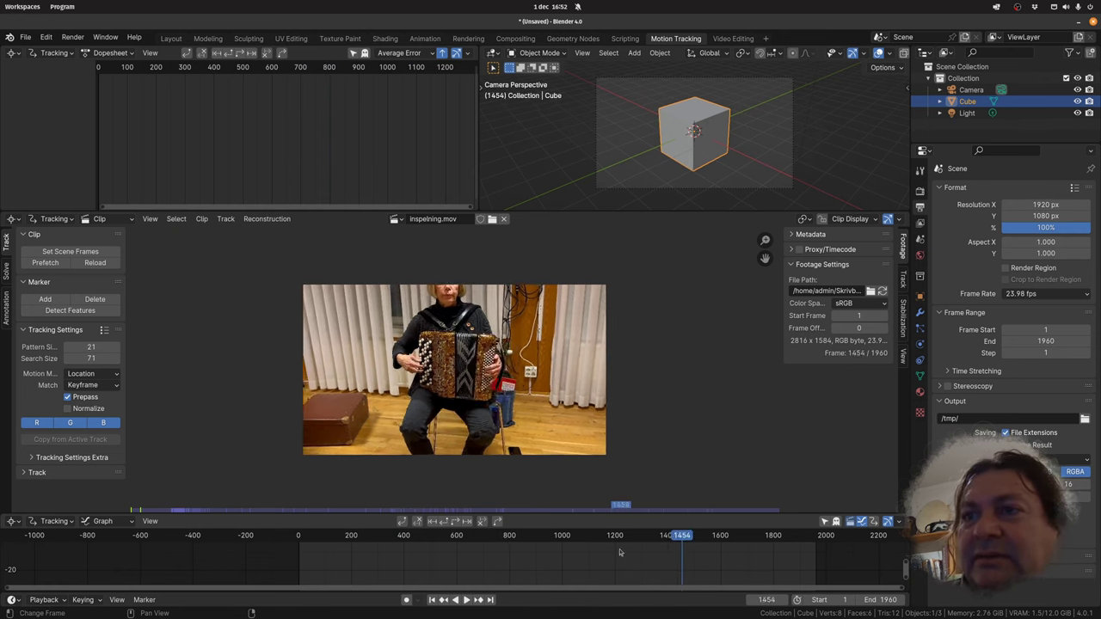
pyautogui.click(619, 553)
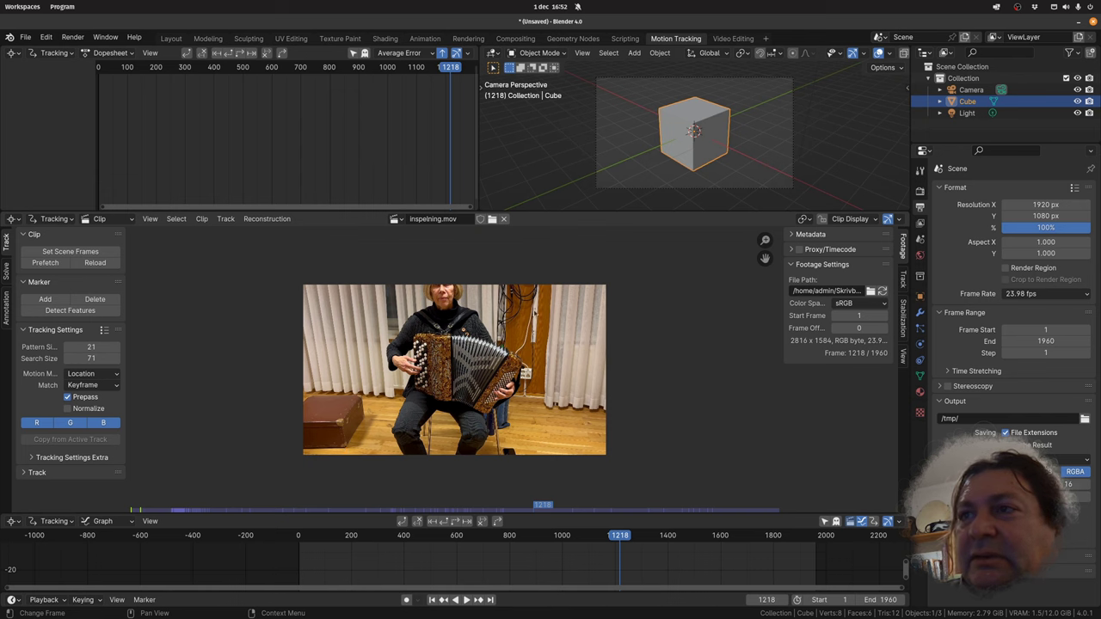
pyautogui.moveTo(625, 537); pyautogui.dragTo(342, 536)
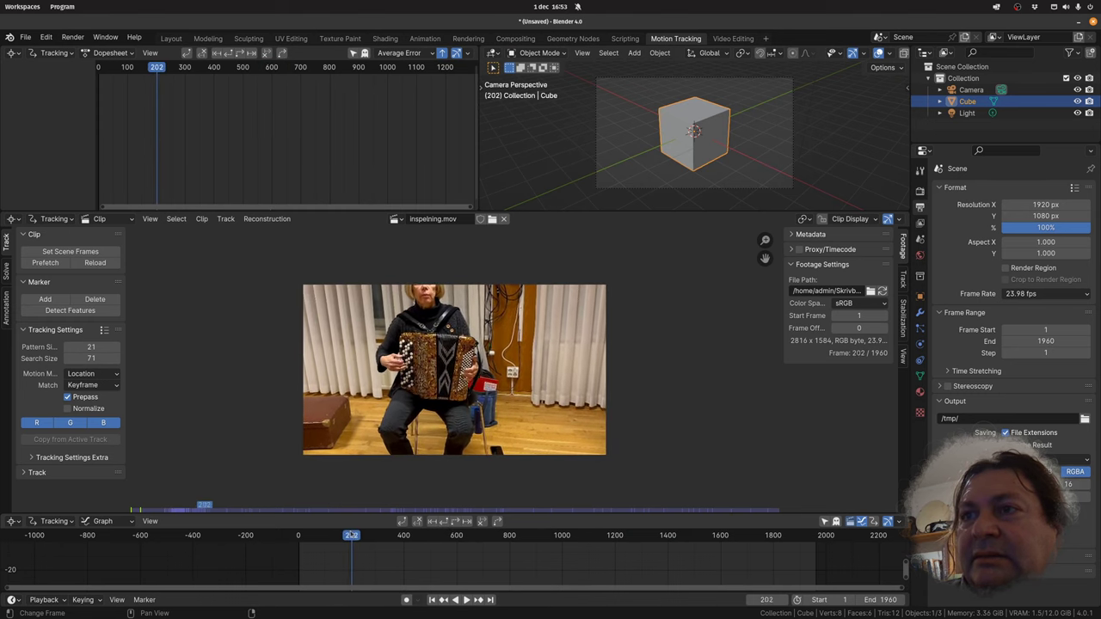
# - Fill the editor with the clip, play from frame 176 and stop near frame 190
pyautogui.press('f')
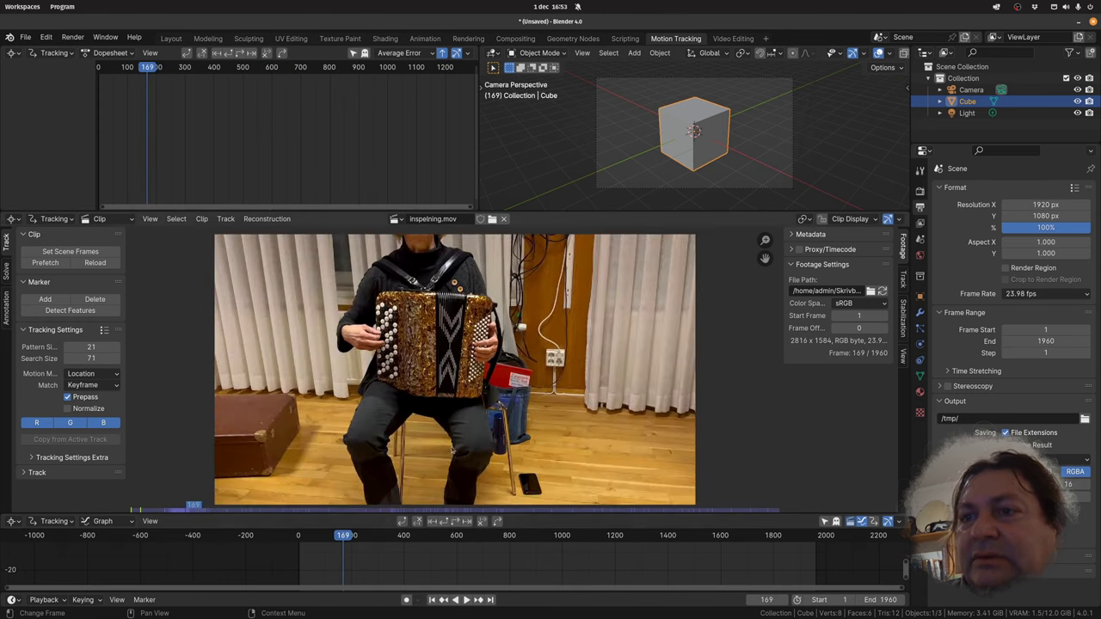
pyautogui.moveTo(346, 540); pyautogui.dragTo(346, 542)
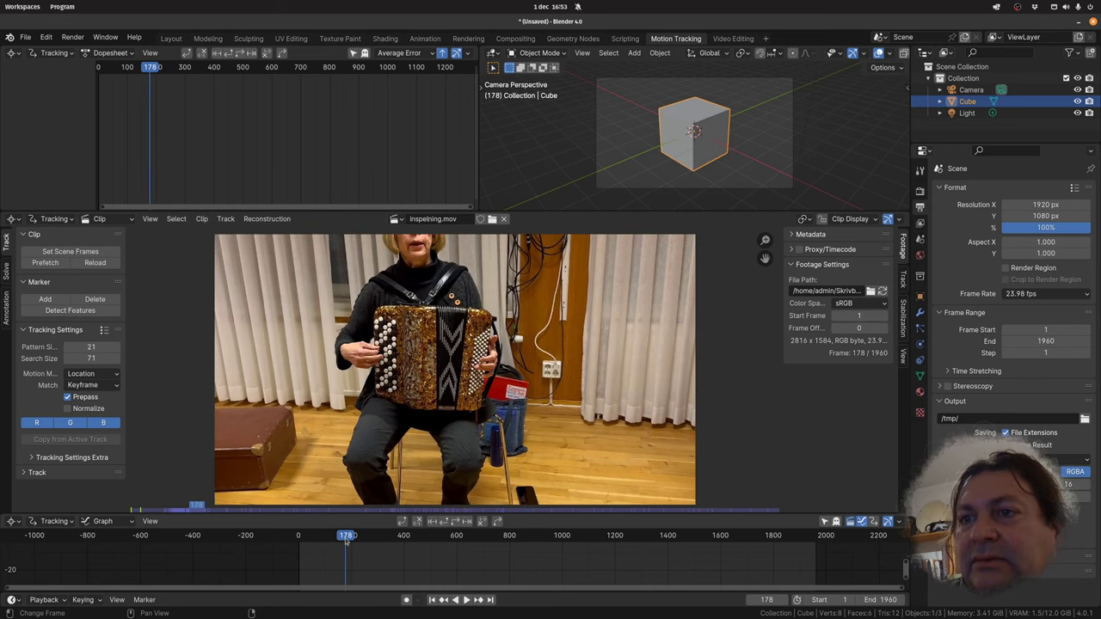
pyautogui.moveTo(346, 540); pyautogui.dragTo(345, 540)
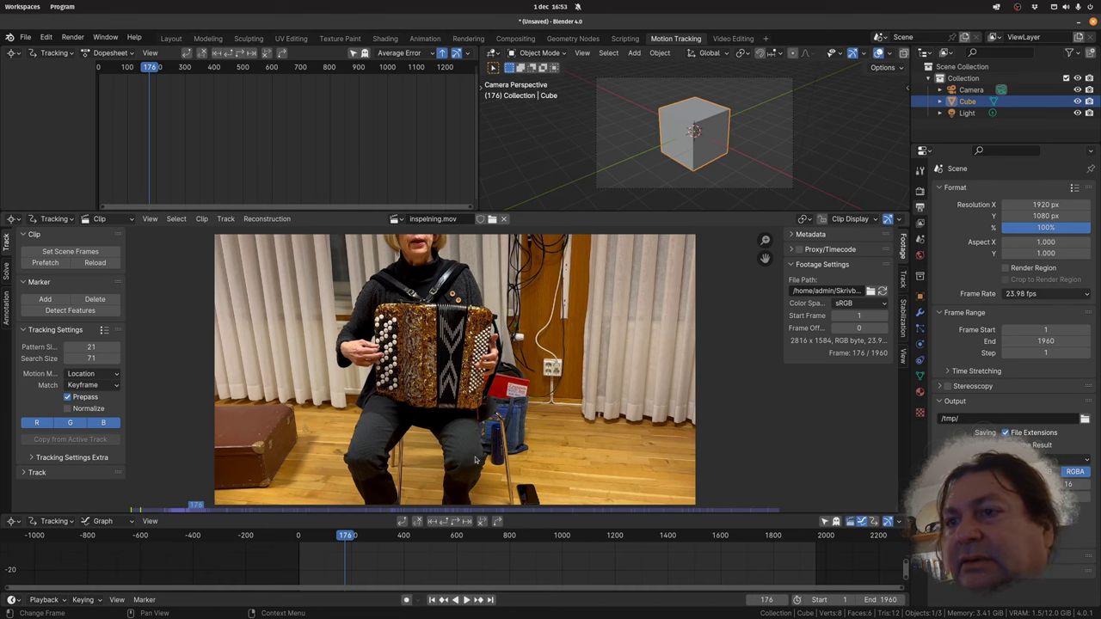
pyautogui.press('space')
pyautogui.press('space')
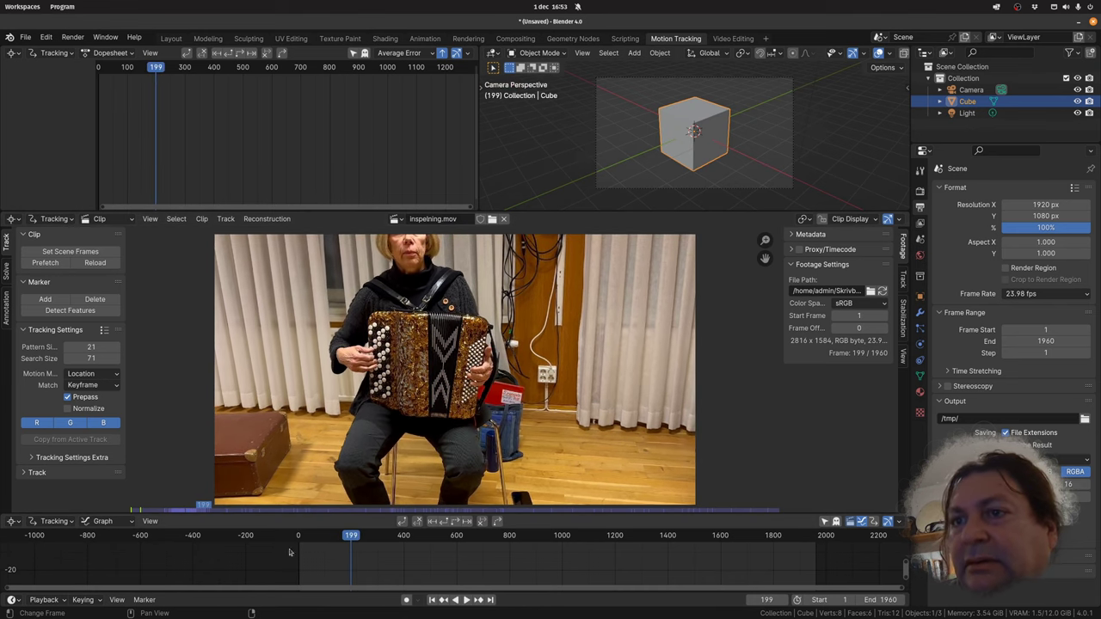
pyautogui.click(349, 539)
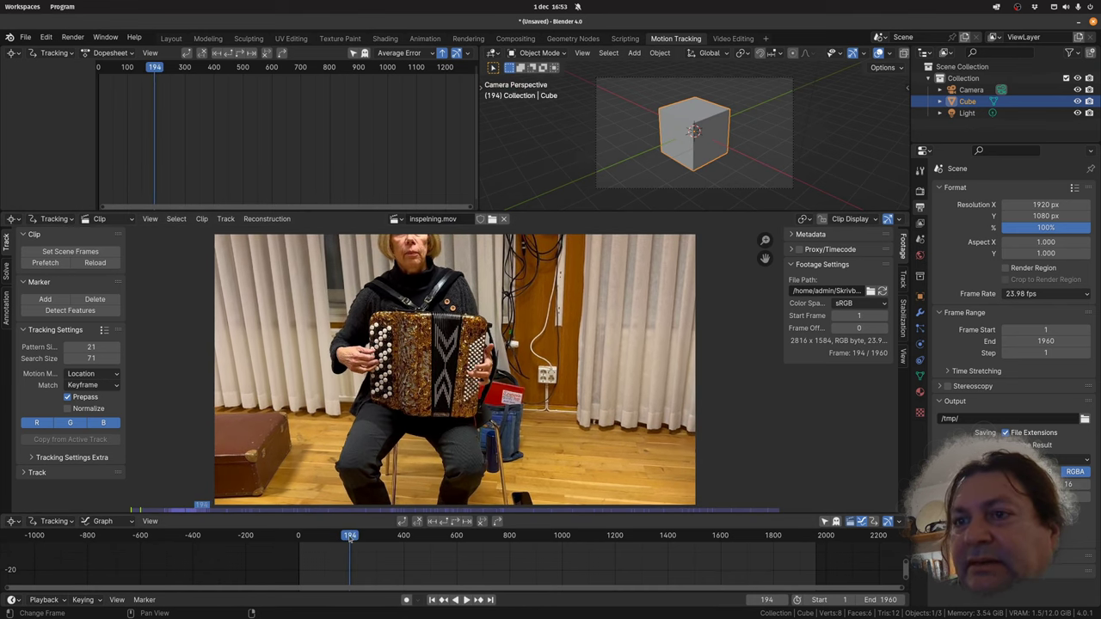
pyautogui.click(733, 38)
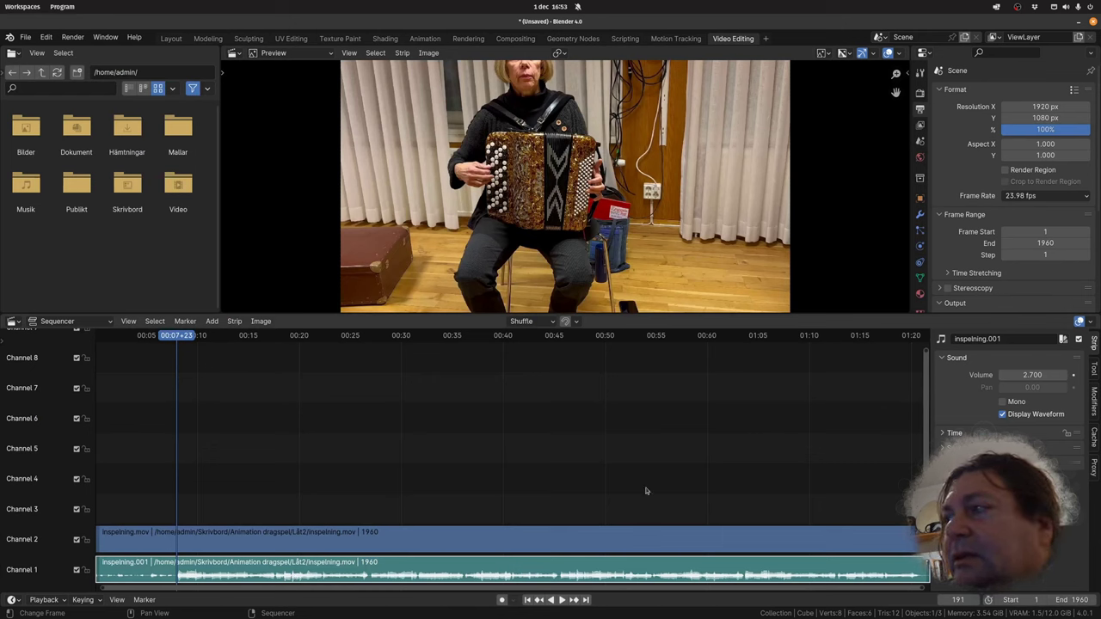
# - Switch the sequencer timeline from seconds to frame numbers and scrub to frame 187
pyautogui.click(179, 337)
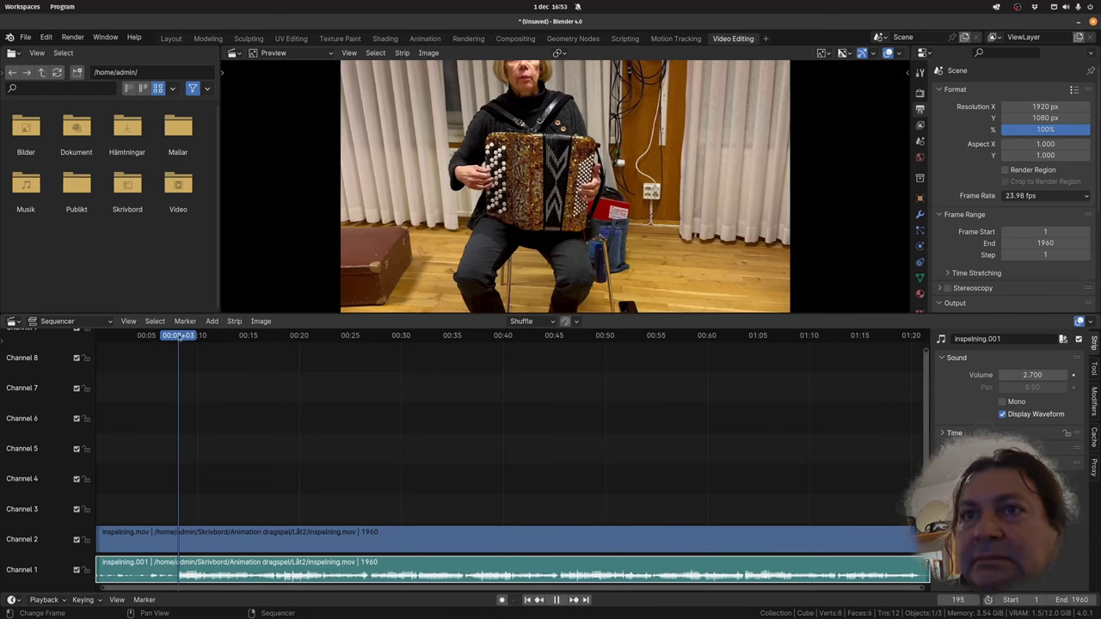
pyautogui.press('space')
pyautogui.click(128, 321)
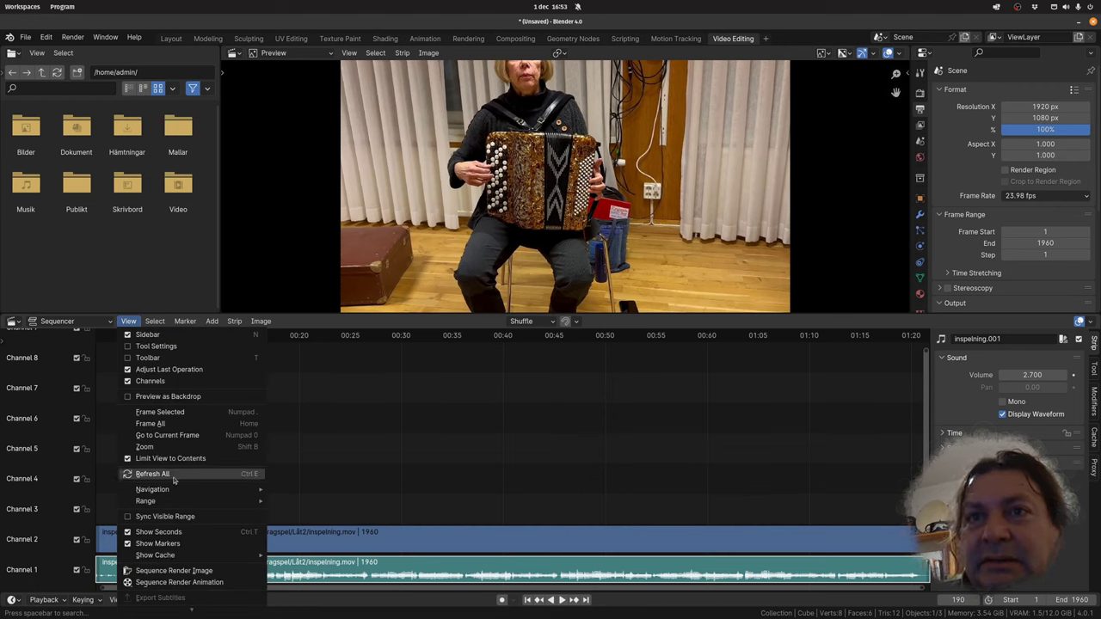
pyautogui.click(163, 532)
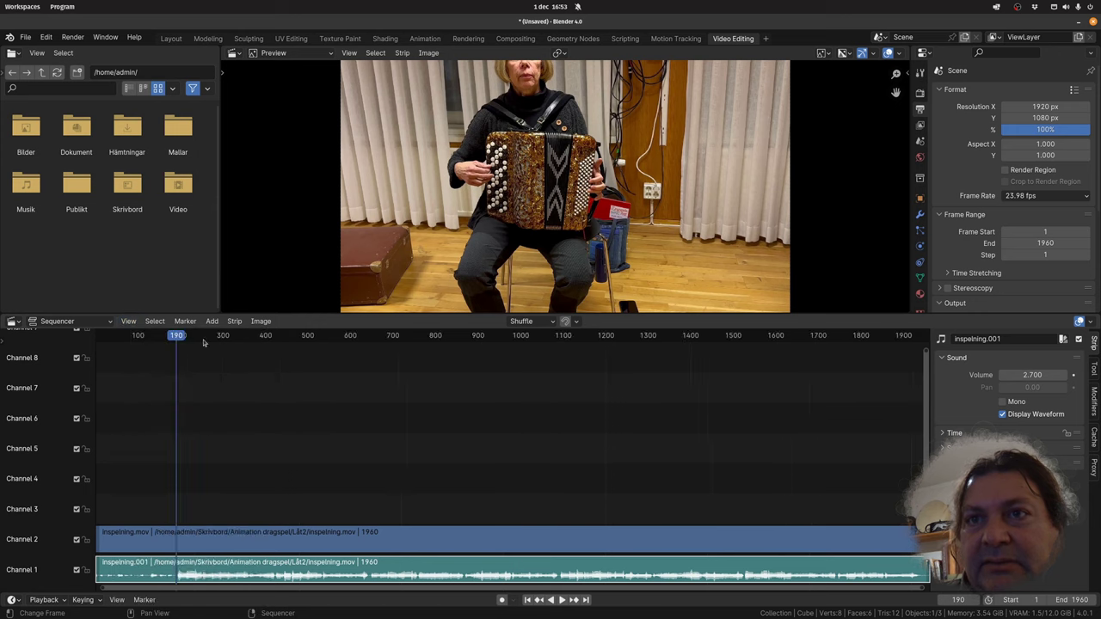
pyautogui.moveTo(177, 338); pyautogui.dragTo(177, 339)
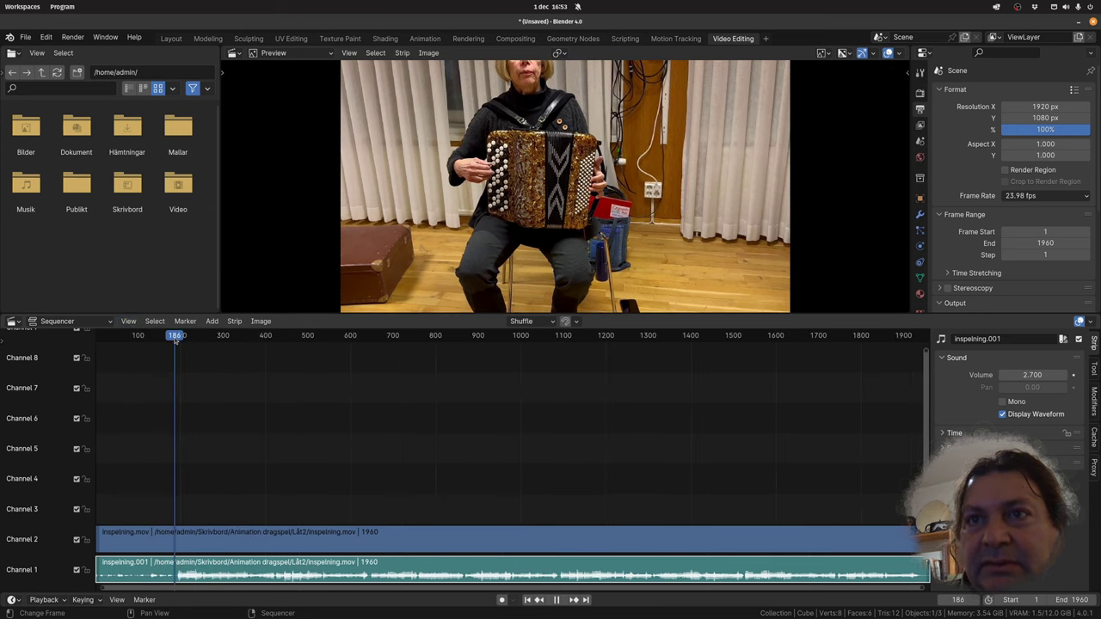
pyautogui.press('space')
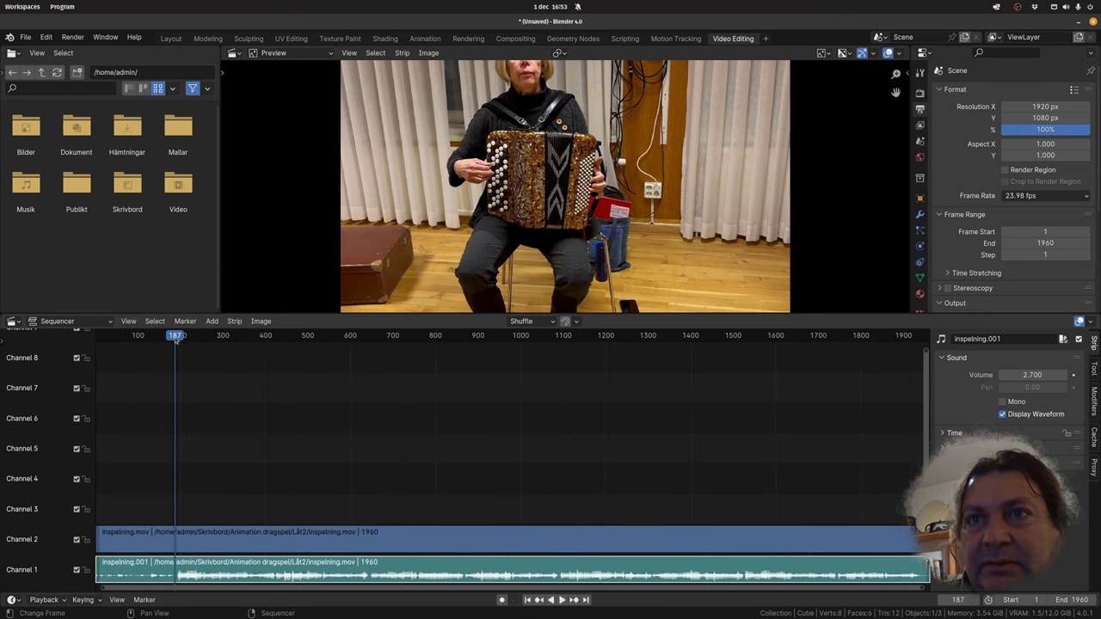
pyautogui.click(675, 39)
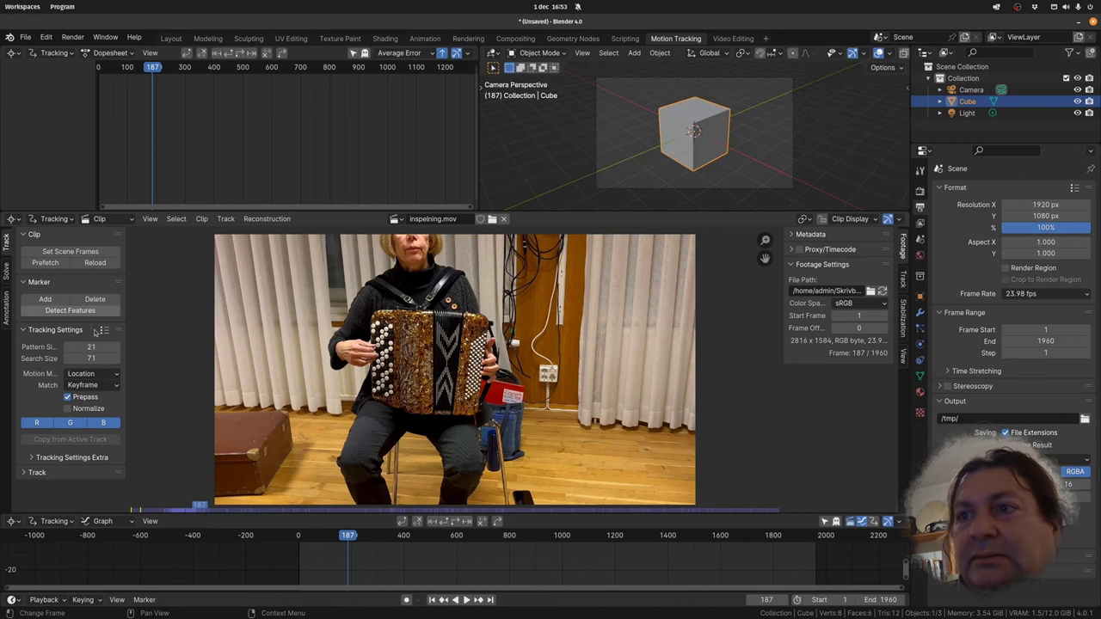
# - Add a tracking marker on the player's knee at frame 187
pyautogui.moveTo(417, 459); pyautogui.dragTo(478, 398, button='middle')
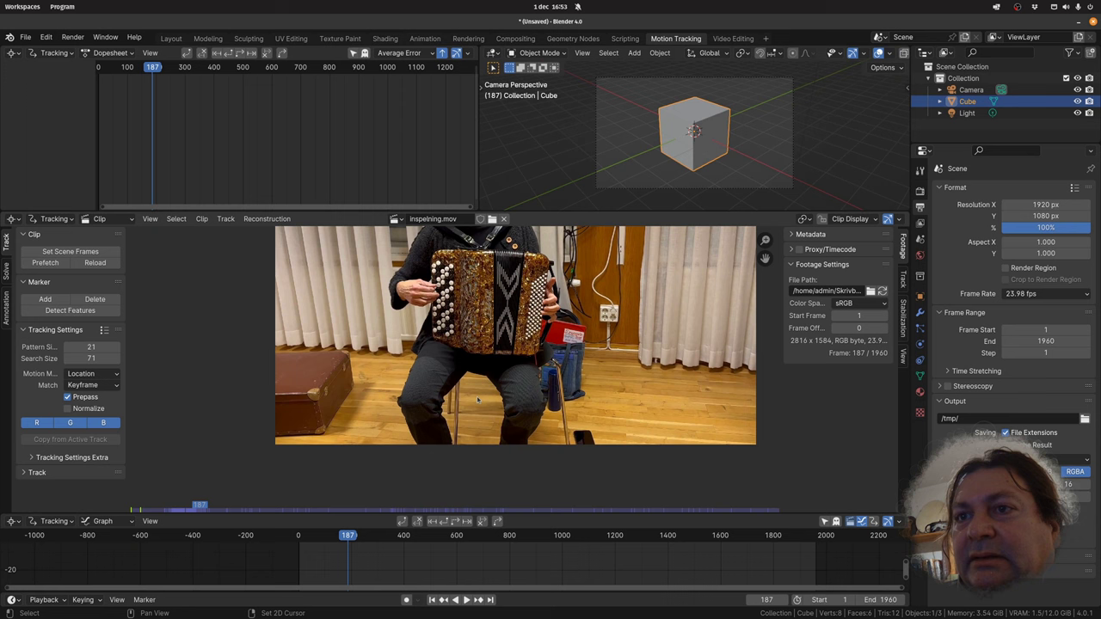
pyautogui.click(45, 299)
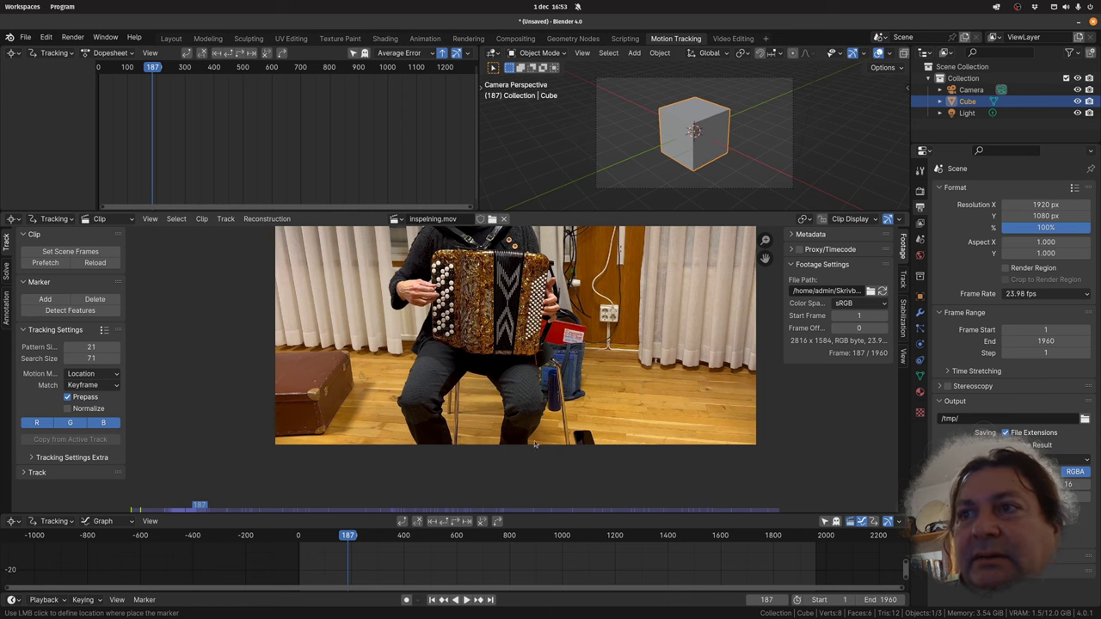
pyautogui.click(449, 416)
pyautogui.scroll(3, 430, 379)
pyautogui.scroll(2, 426, 371)
pyautogui.scroll(1, 425, 368)
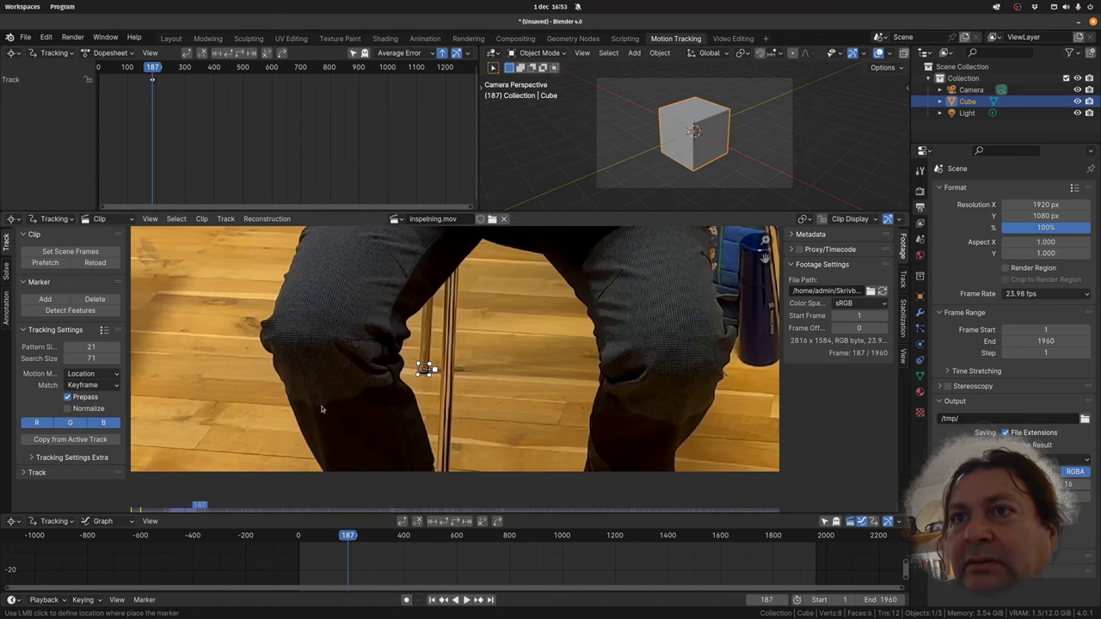
# - Place a second marker on the suitcase corner and enlarge its pattern box
pyautogui.moveTo(281, 364); pyautogui.dragTo(569, 320, button='middle')
pyautogui.click(305, 387)
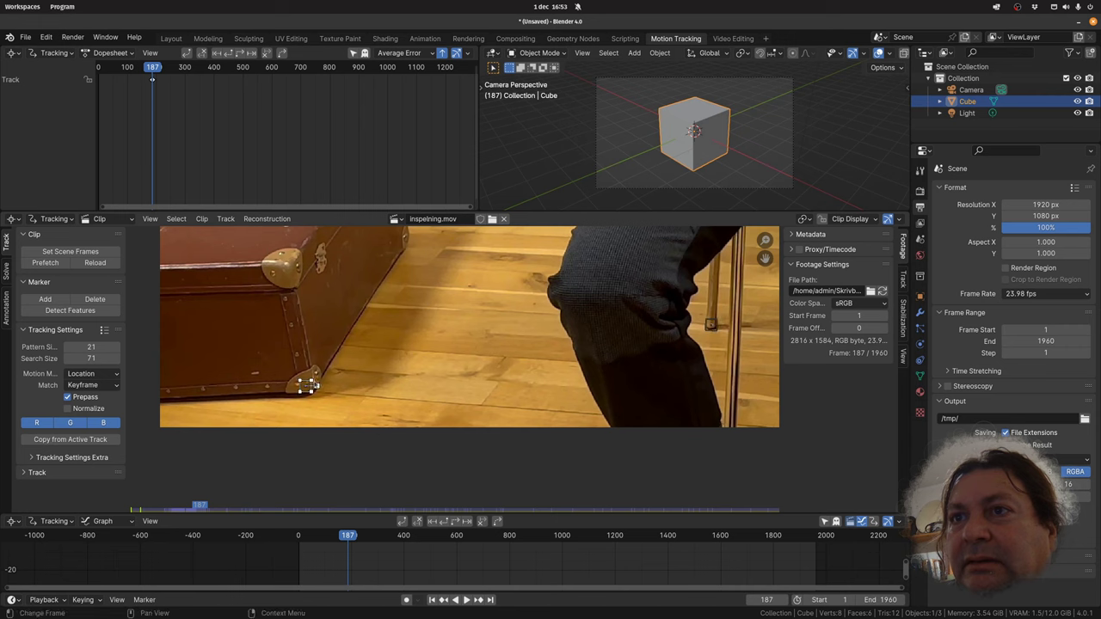
pyautogui.moveTo(314, 388); pyautogui.dragTo(340, 387)
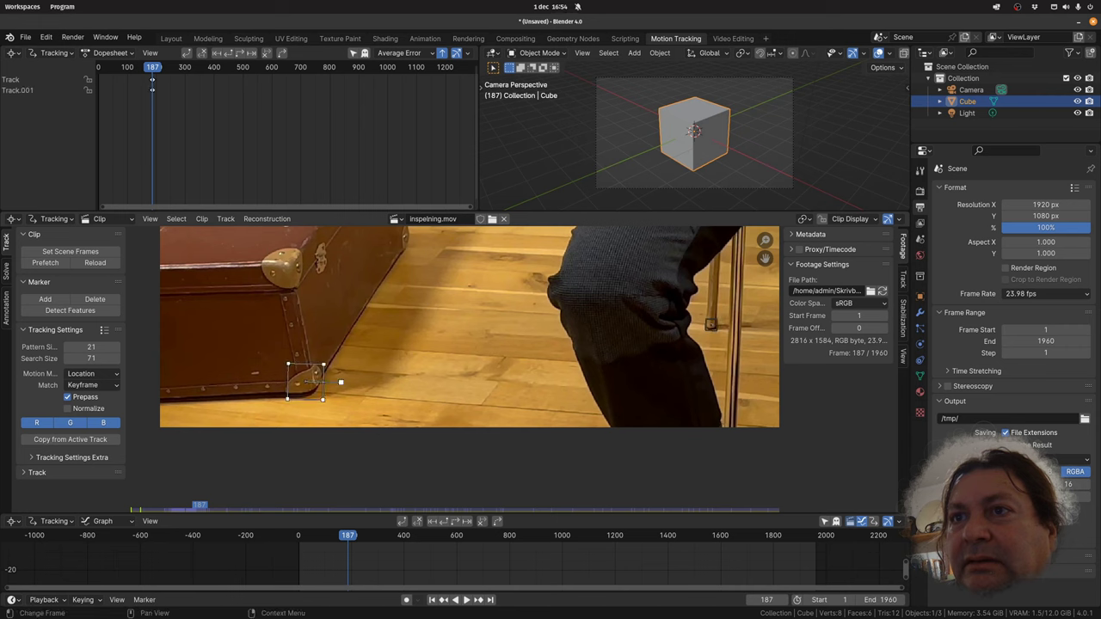
pyautogui.scroll(-3, 586, 300)
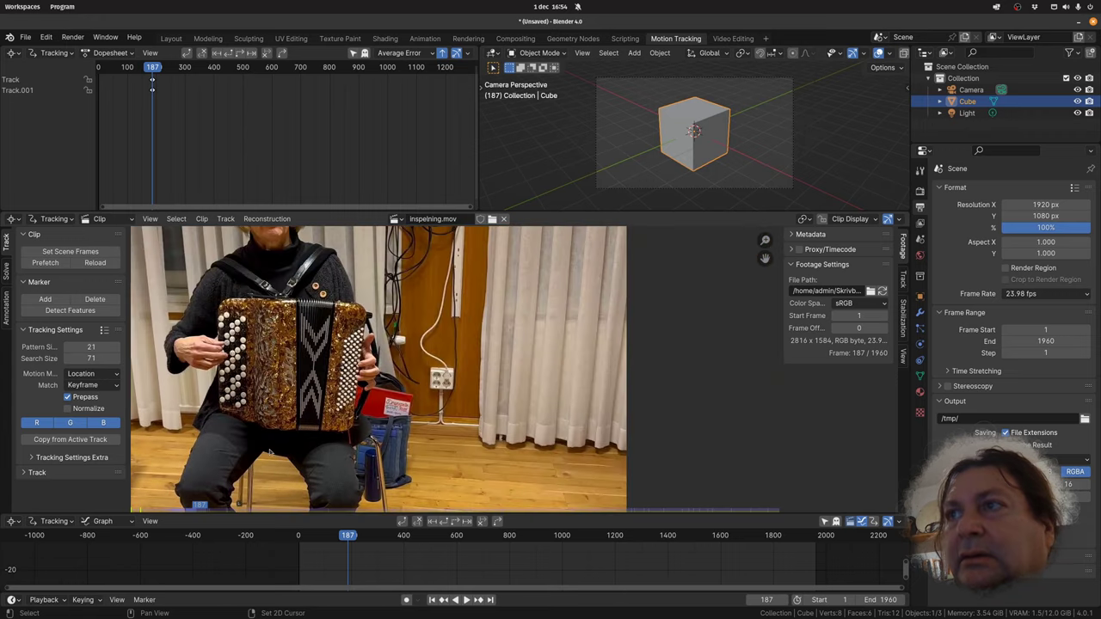
pyautogui.scroll(5, 406, 306)
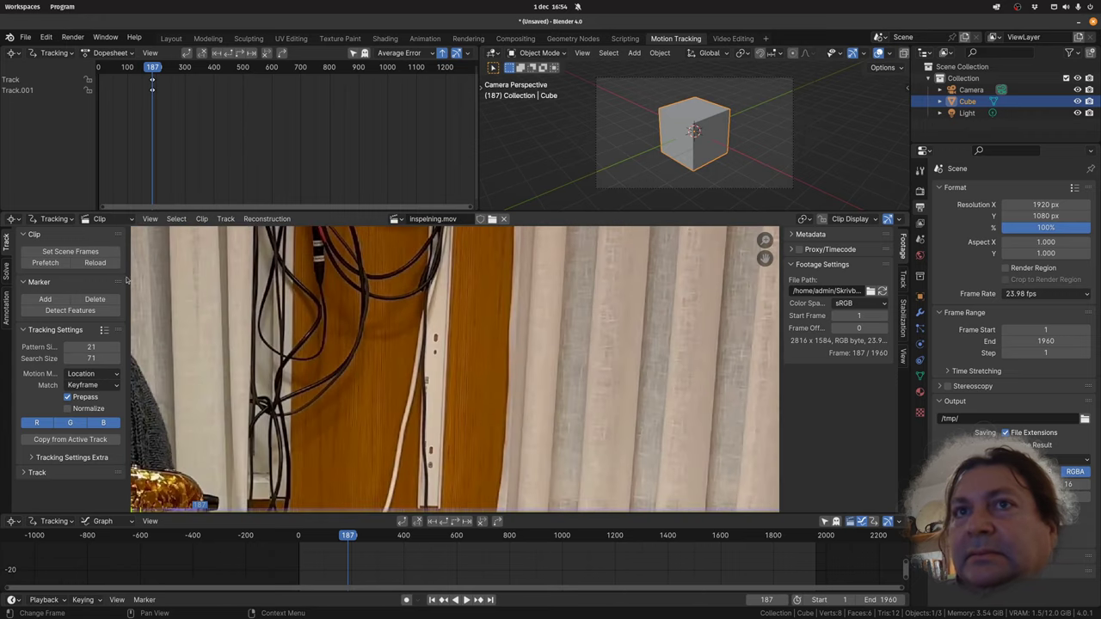
# - Add a third marker, Track.002, on the white wall strip beside the door
pyautogui.click(55, 301)
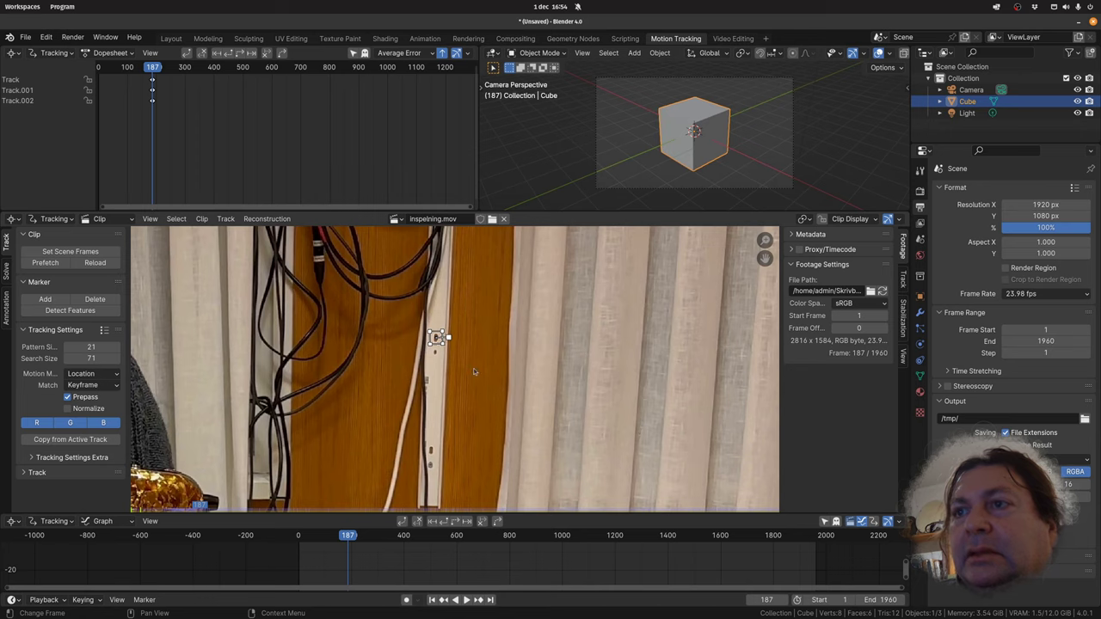
pyautogui.scroll(-5, 474, 368)
pyautogui.scroll(-1, 495, 413)
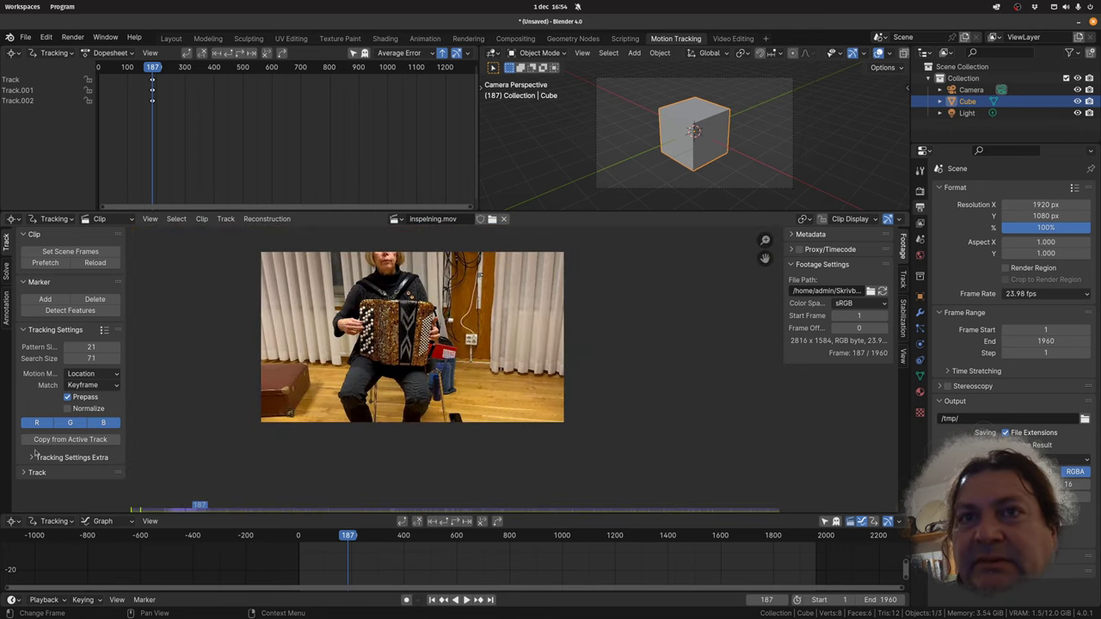
pyautogui.click(7, 275)
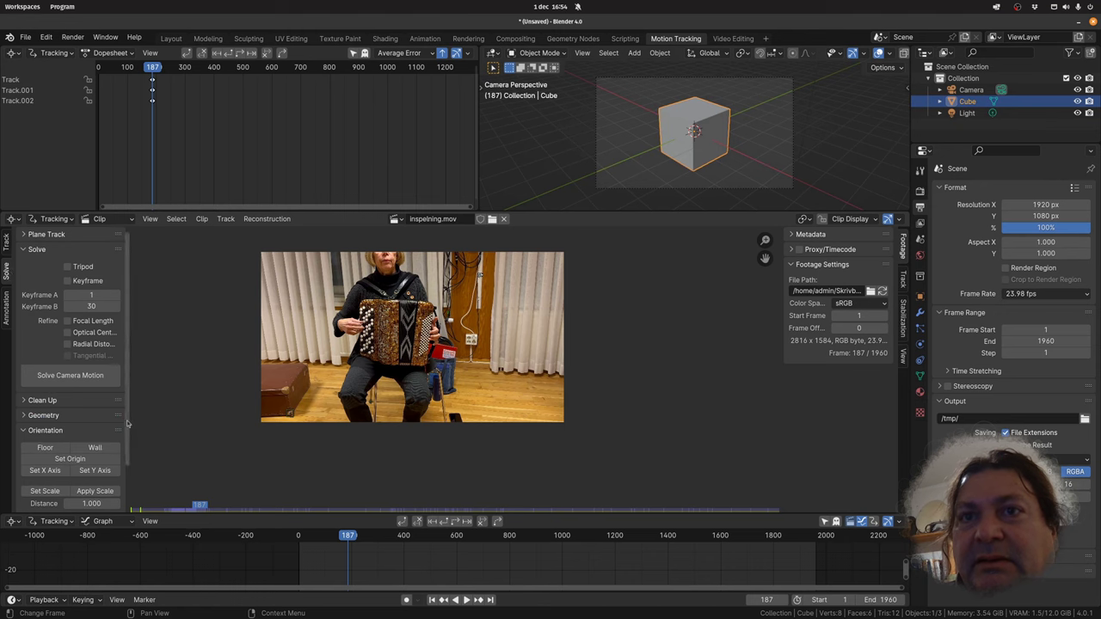
pyautogui.scroll(-2, 97, 442)
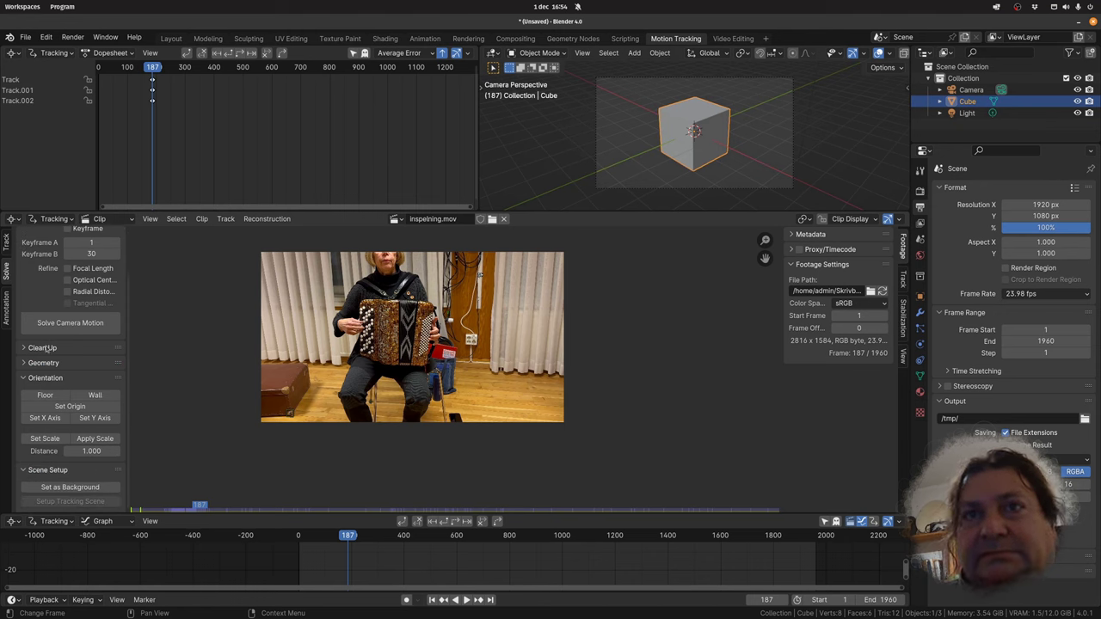
pyautogui.click(8, 247)
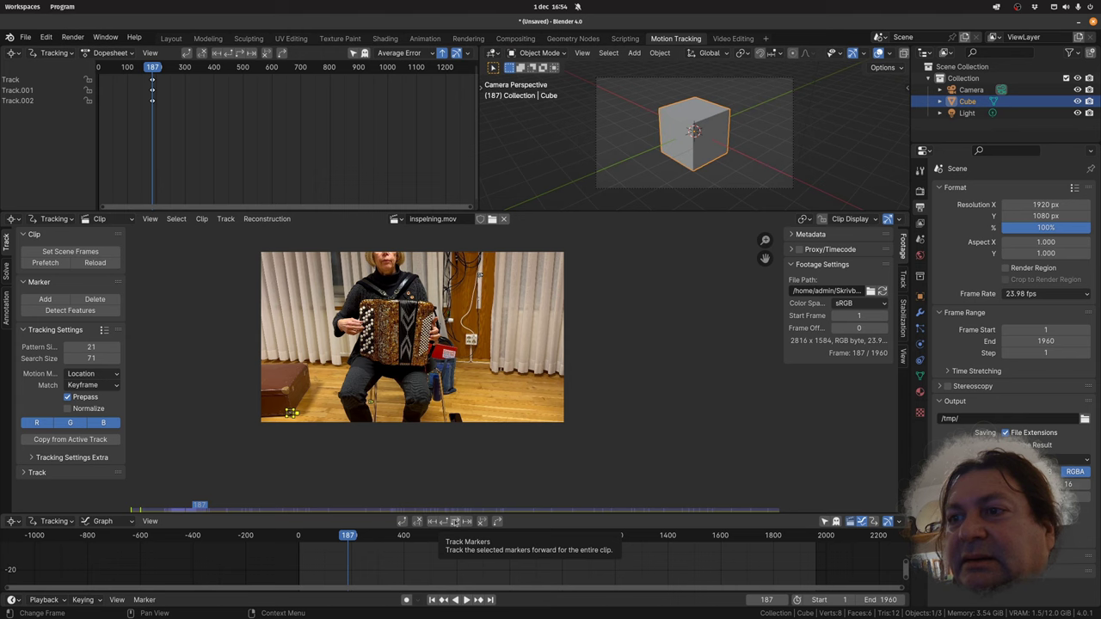
# - Track all three markers forward to frame 1960 and frame their motion curves in the graph
pyautogui.click(456, 522)
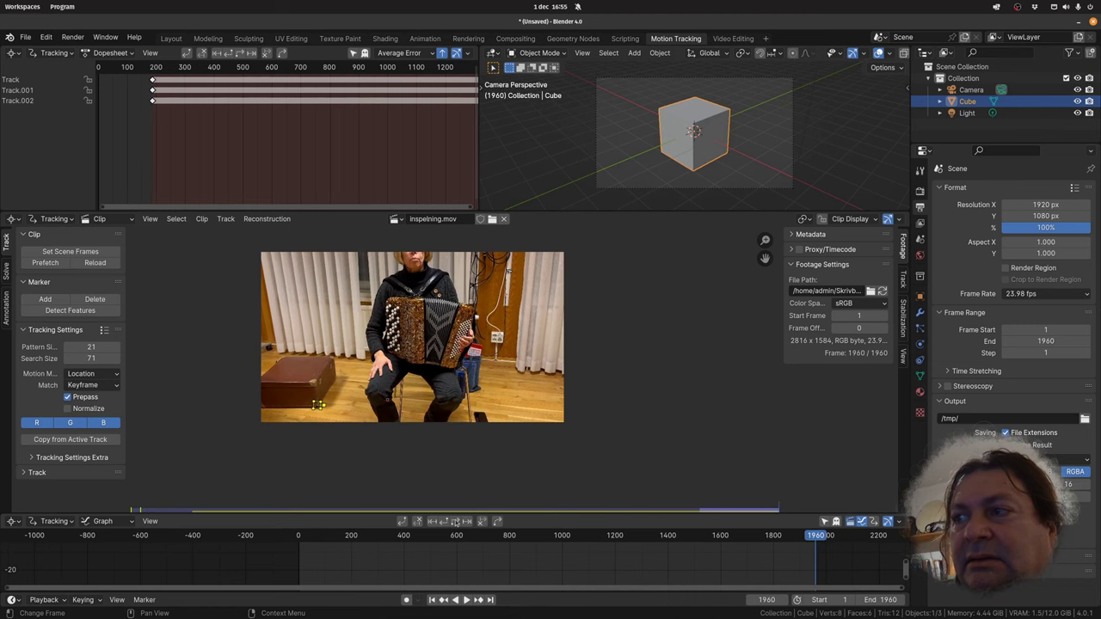
pyautogui.scroll(1, 536, 550)
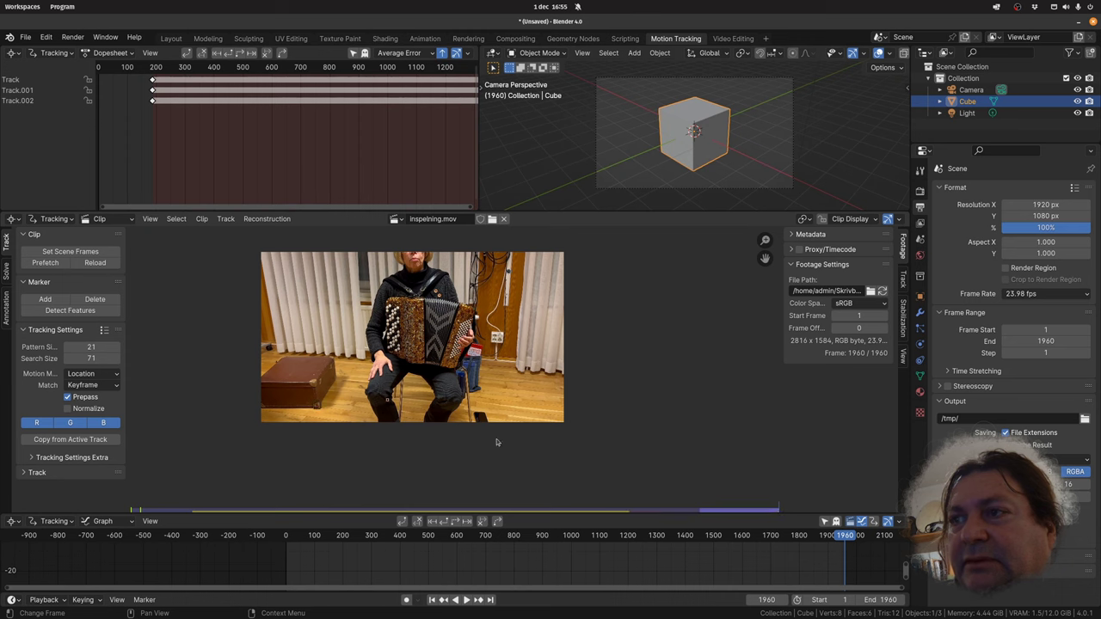
pyautogui.moveTo(496, 442); pyautogui.dragTo(509, 402, button='middle')
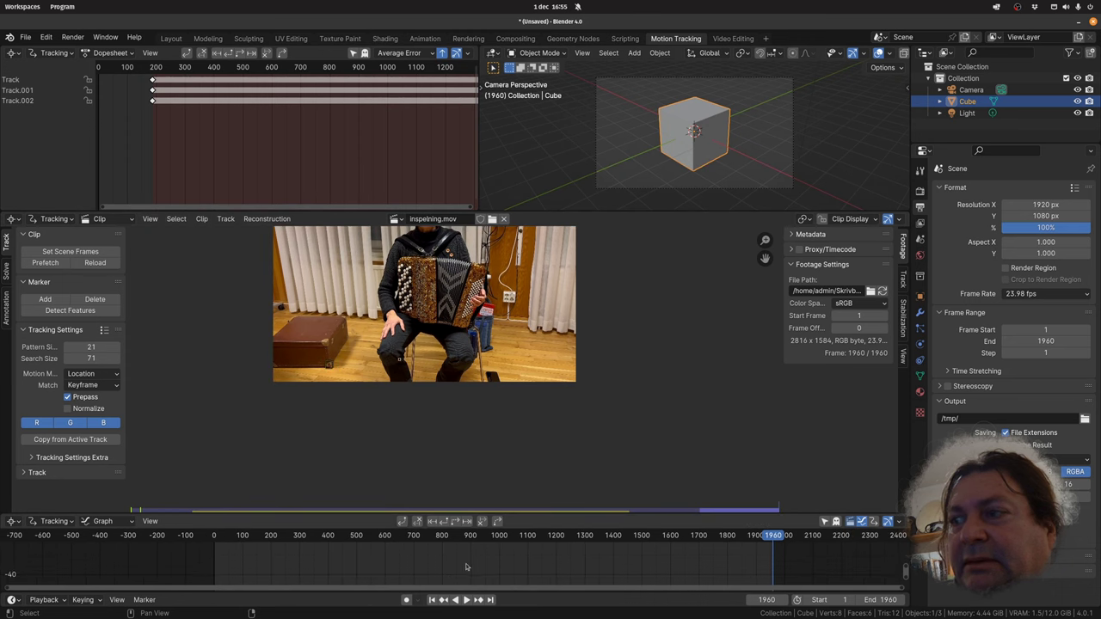
pyautogui.press('Home')
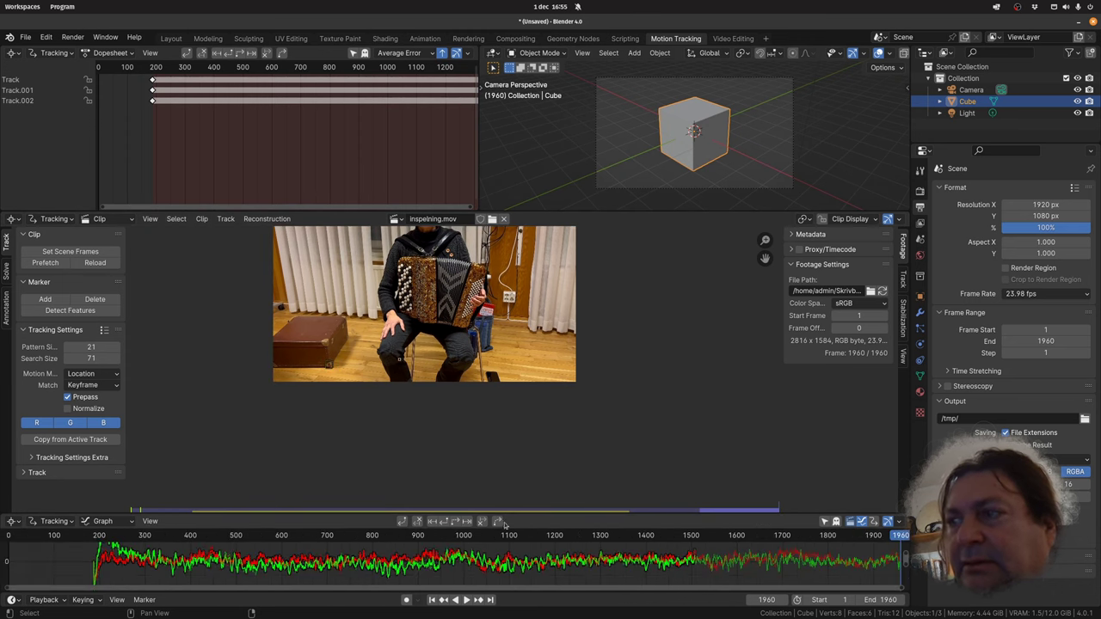
# - Go to frame 1505, zoom in on the knees and check the knee marker frame by frame
pyautogui.scroll(3, 420, 365)
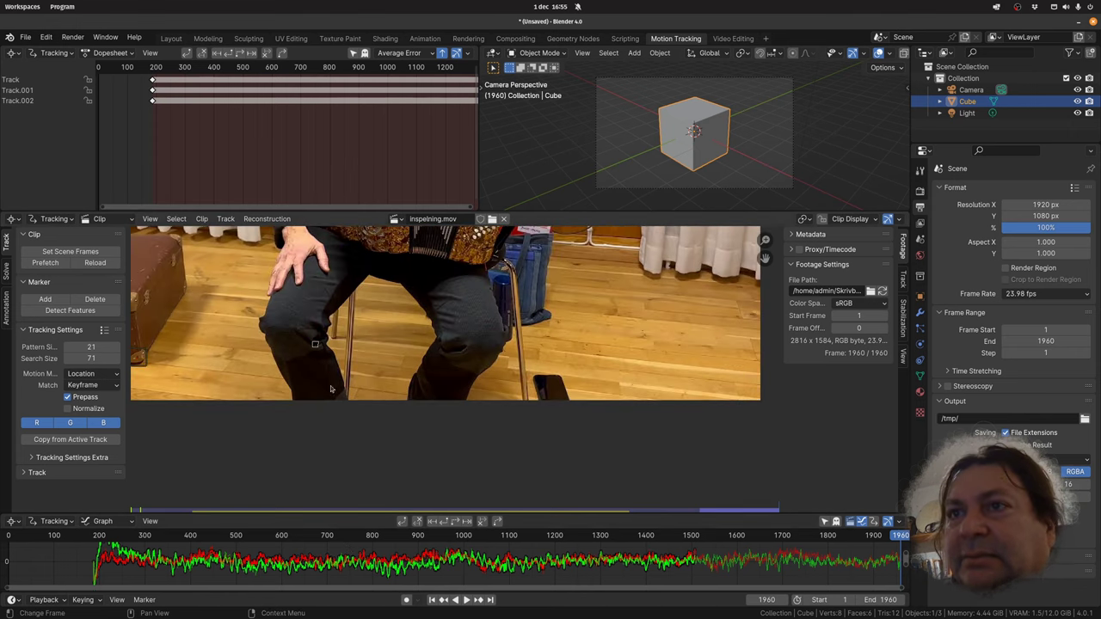
pyautogui.moveTo(447, 535)
pyautogui.mouseDown()
pyautogui.moveTo(426, 538)
pyautogui.moveTo(667, 540)
pyautogui.mouseUp()
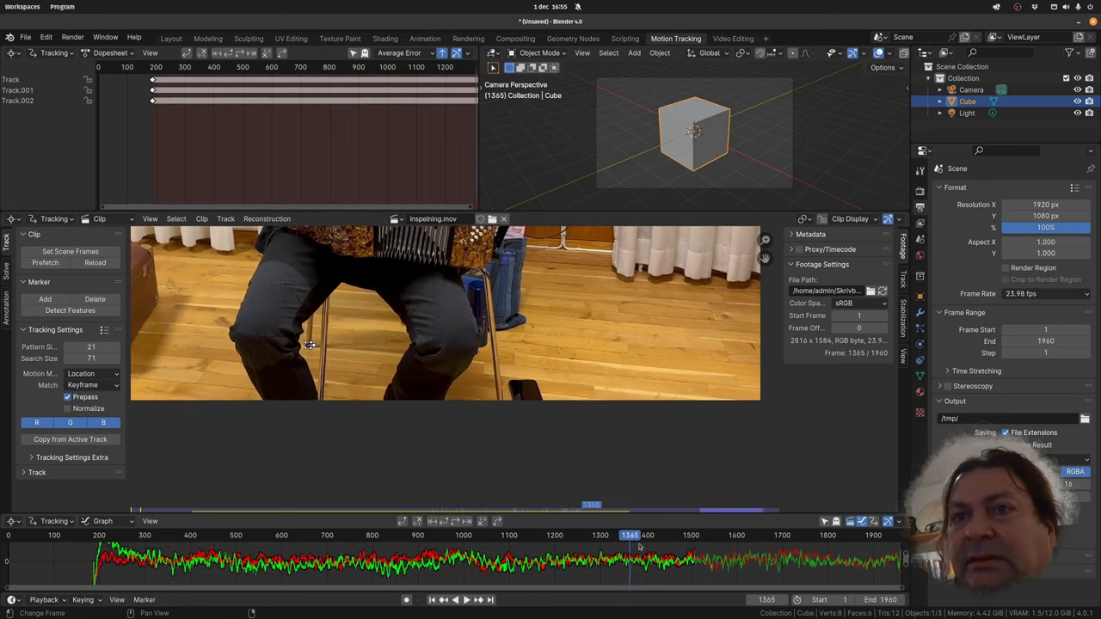
pyautogui.moveTo(393, 138); pyautogui.dragTo(233, 177, button='middle')
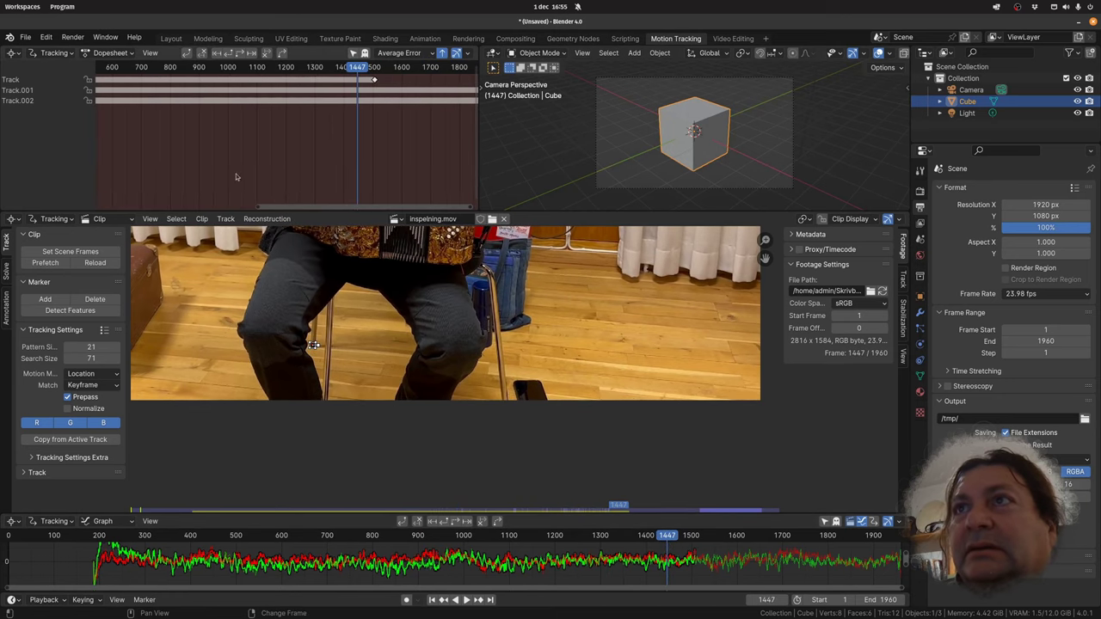
pyautogui.click(374, 69)
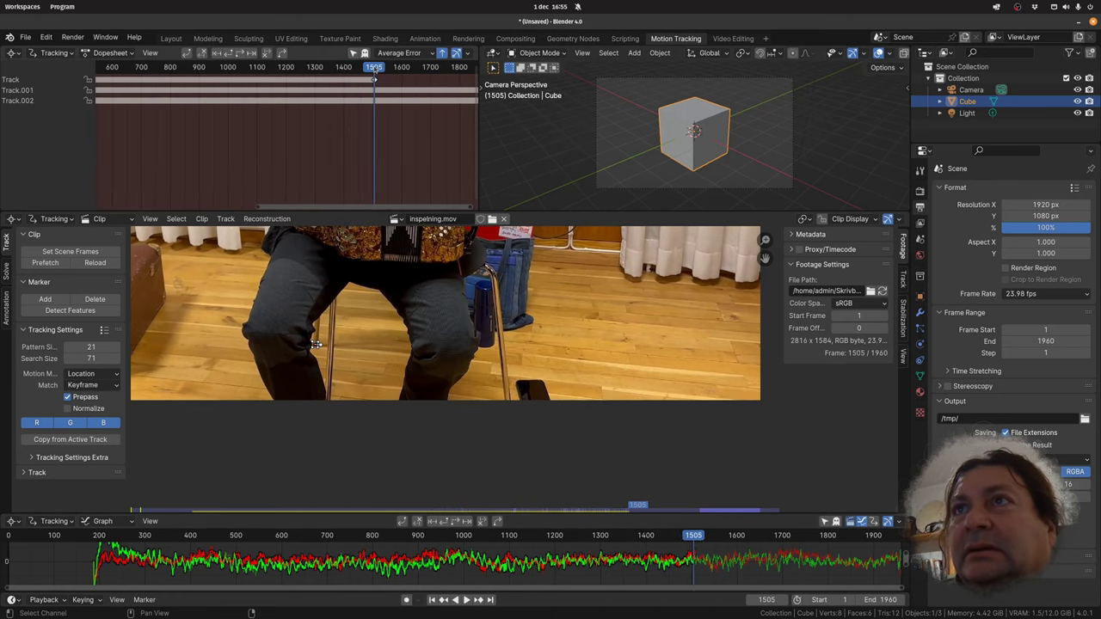
pyautogui.moveTo(374, 78); pyautogui.dragTo(375, 79)
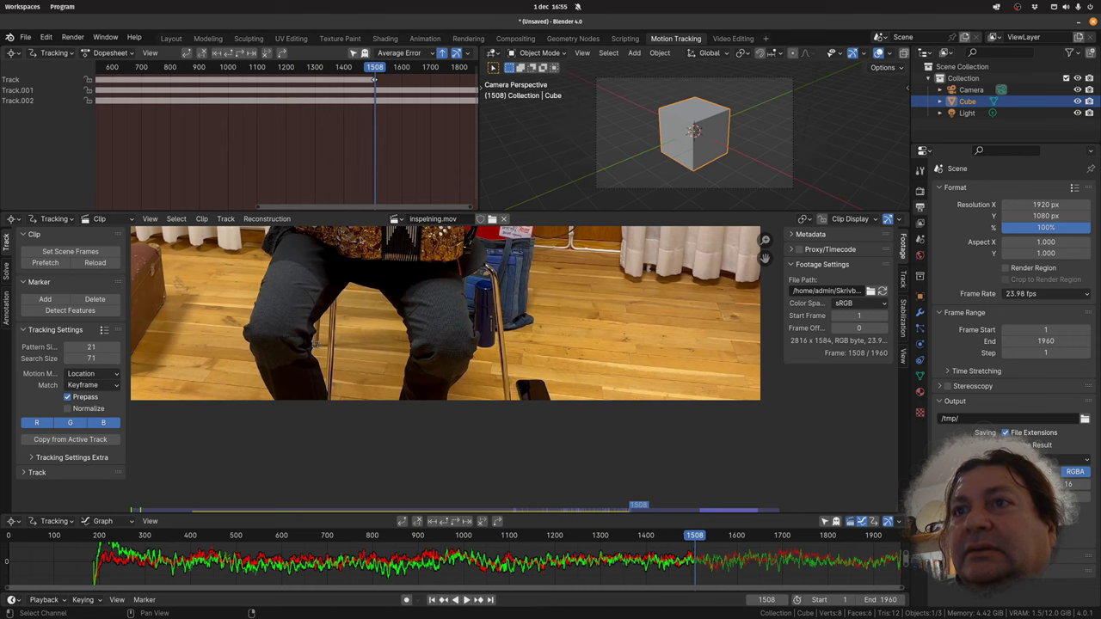
pyautogui.scroll(2, 288, 332)
pyautogui.moveTo(267, 337); pyautogui.dragTo(407, 351, button='middle')
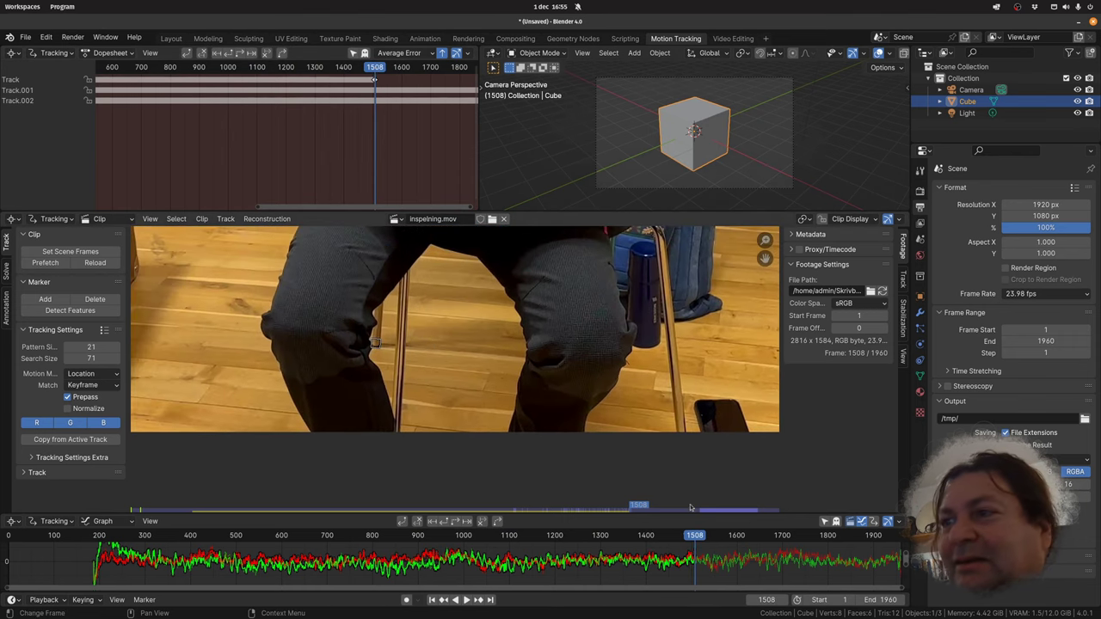
pyautogui.moveTo(695, 542); pyautogui.dragTo(695, 542)
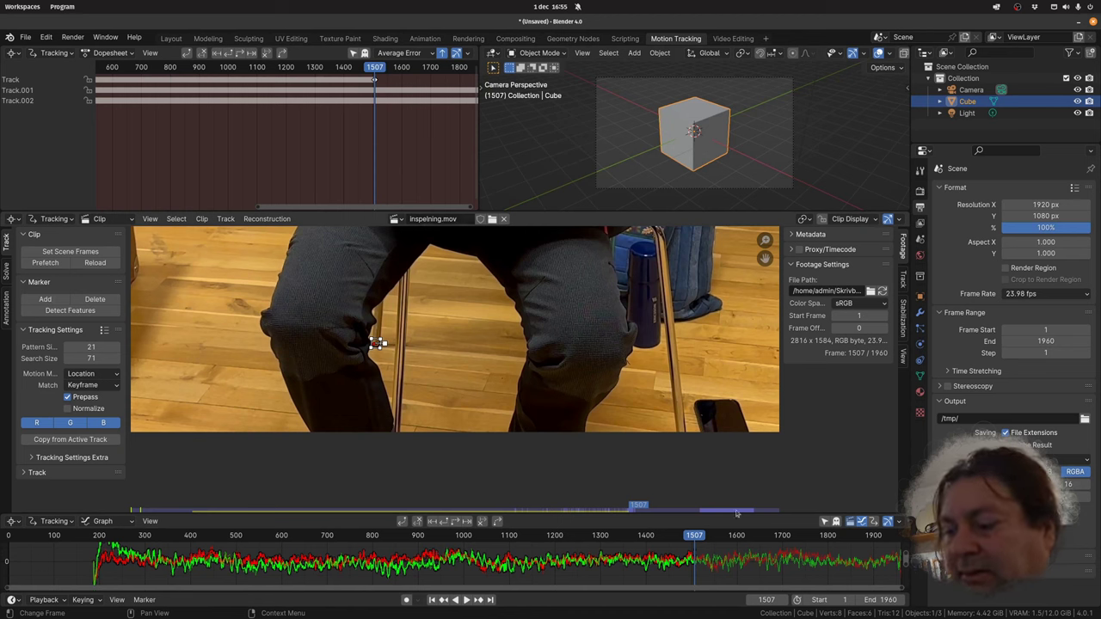
pyautogui.press('Right')
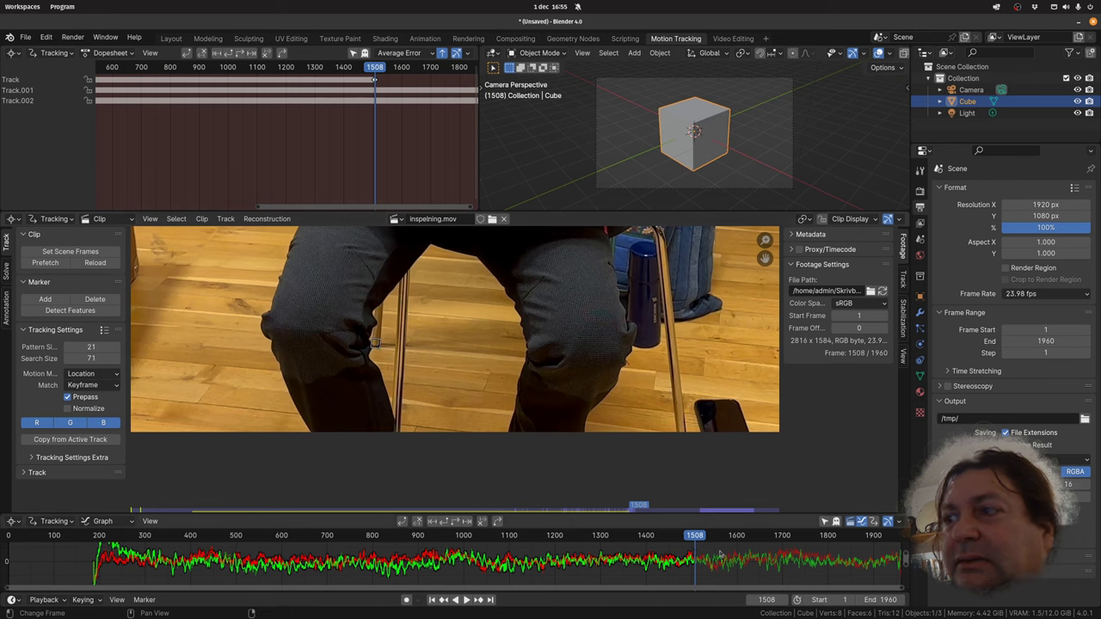
pyautogui.press('Left')
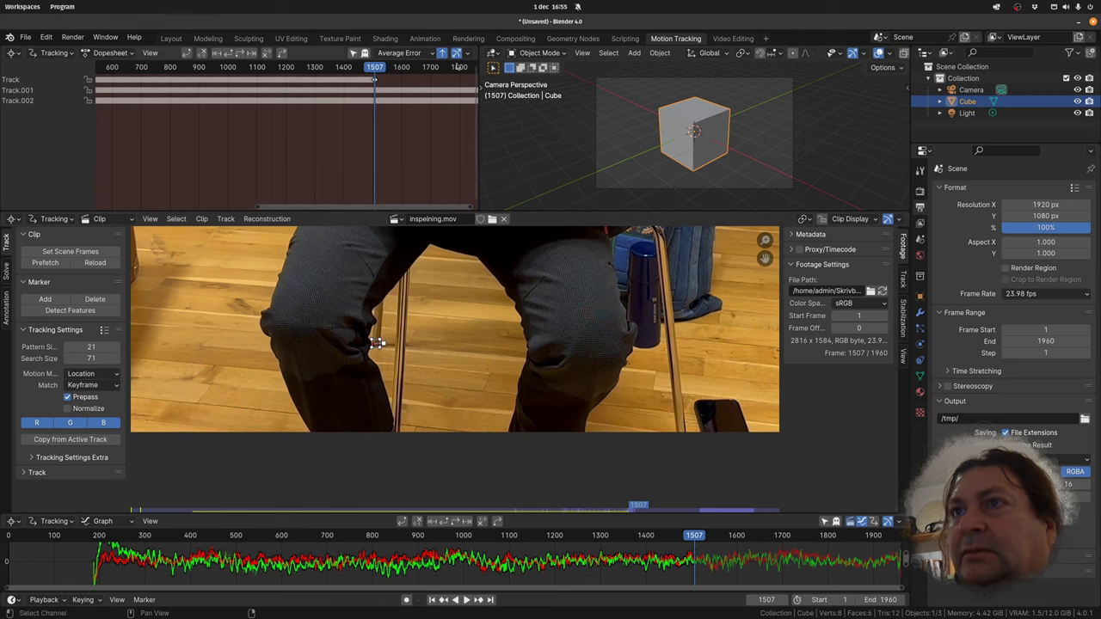
# - Re-track the knee marker forward from frame 1526 to the final frame, 1960
pyautogui.click(456, 524)
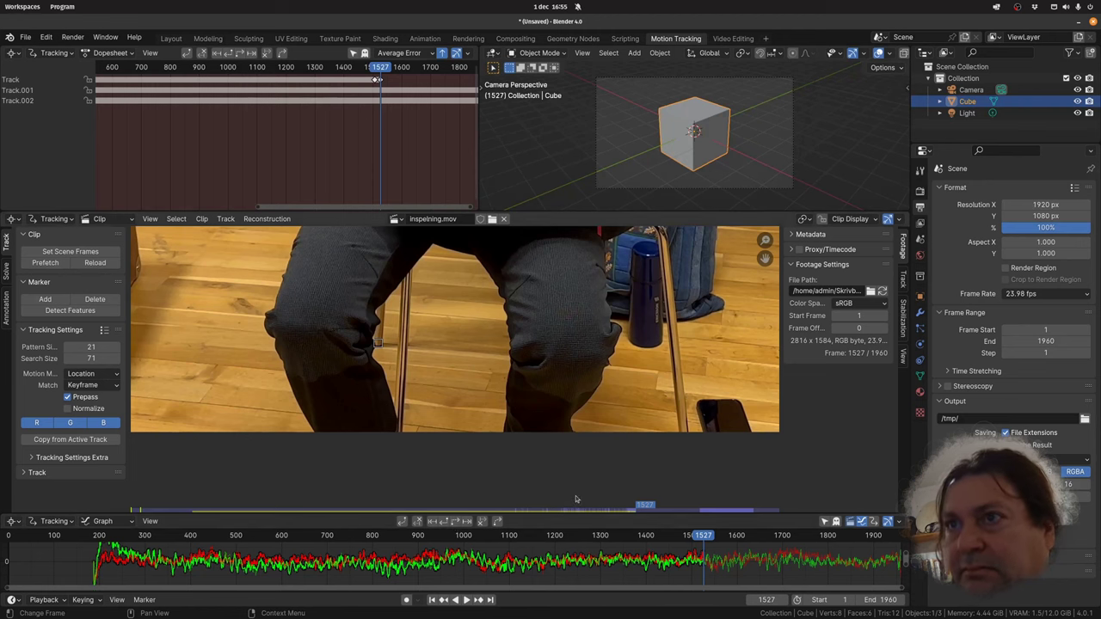
pyautogui.press('Left')
pyautogui.scroll(3, 381, 371)
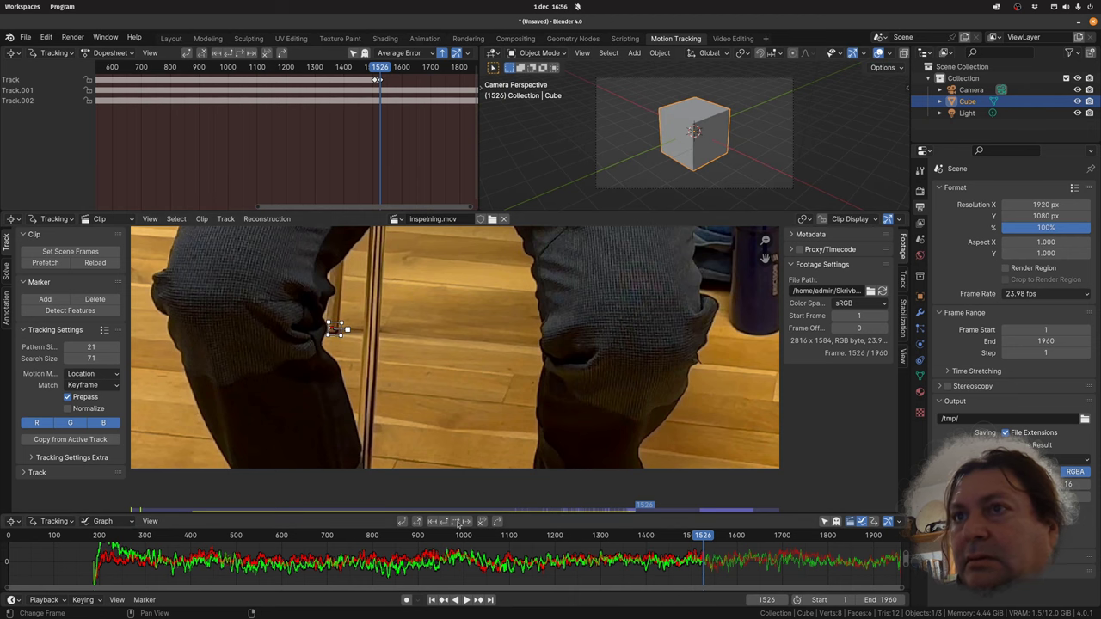
pyautogui.click(459, 522)
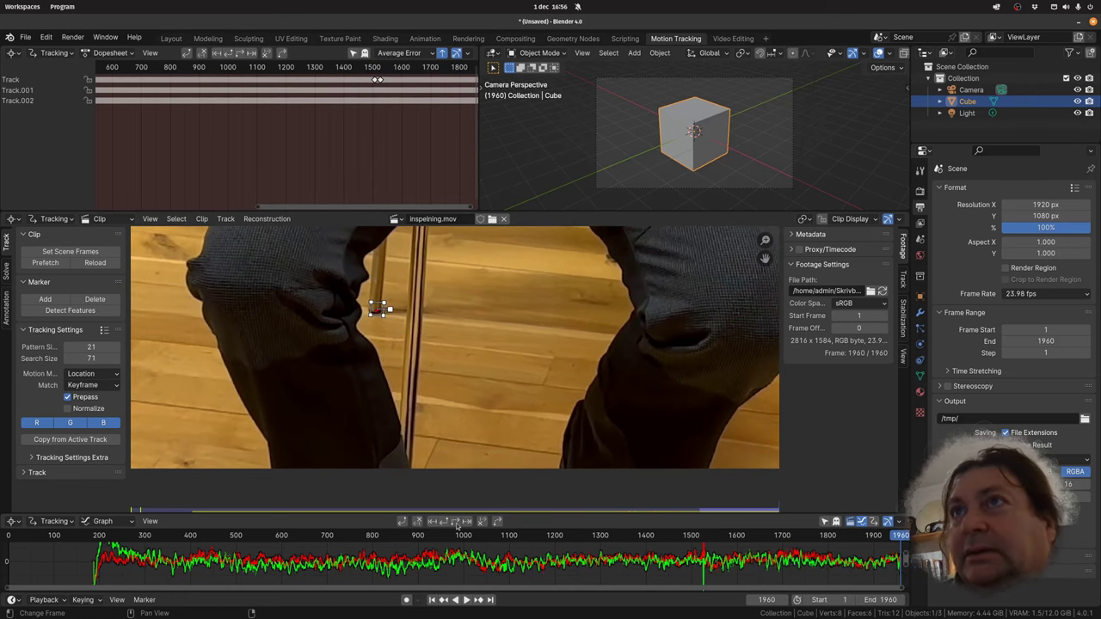
pyautogui.scroll(-1, 319, 129)
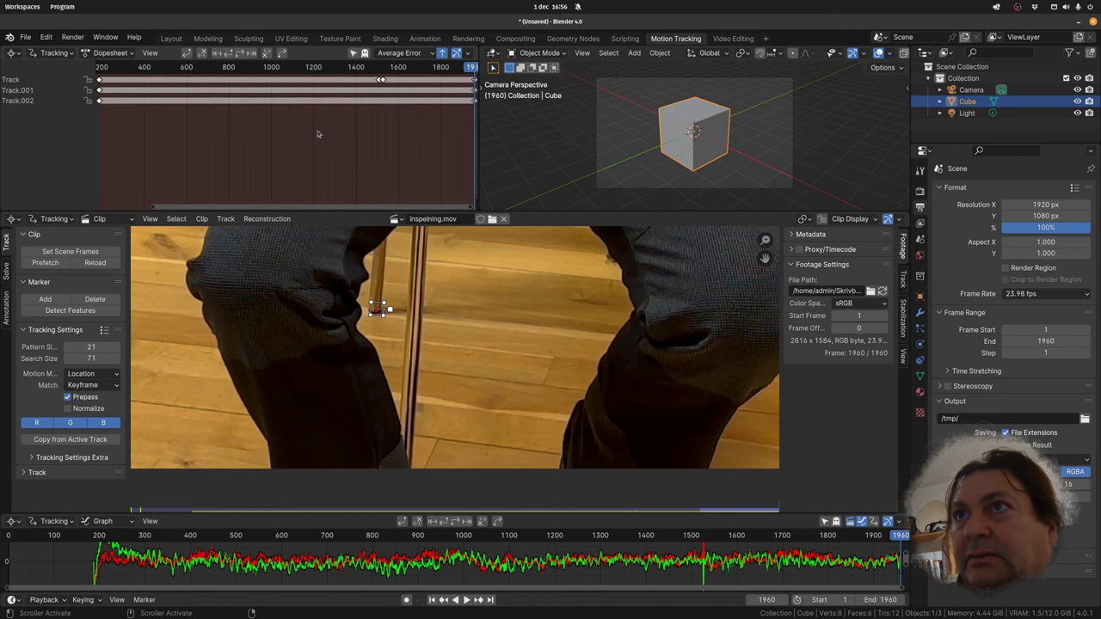
pyautogui.scroll(-1, 318, 129)
pyautogui.scroll(-2, 318, 129)
pyautogui.scroll(-1, 382, 314)
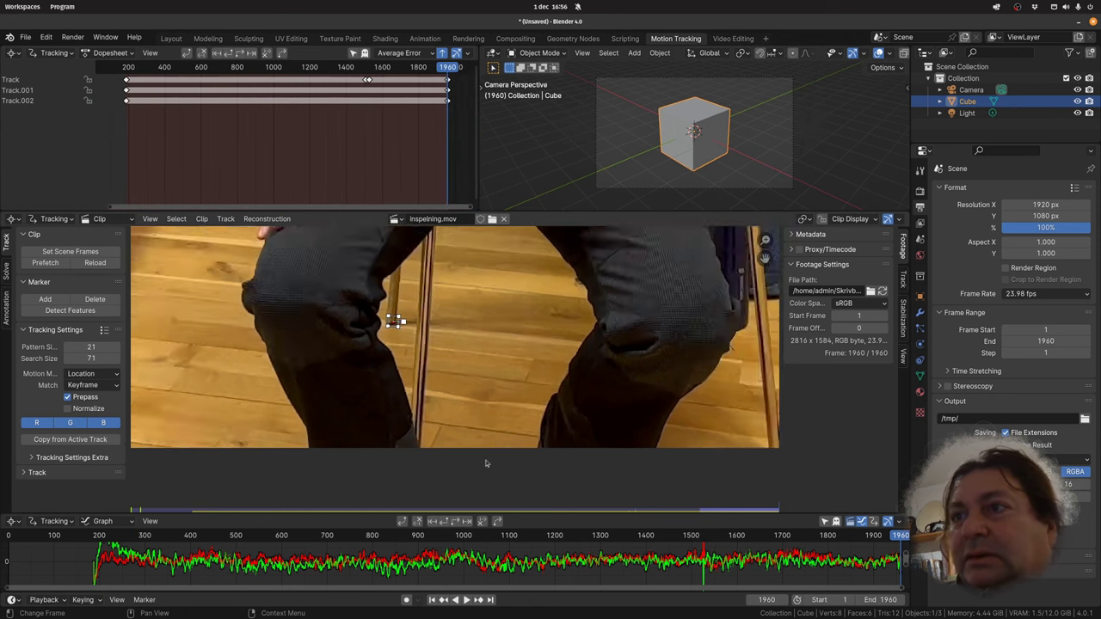
pyautogui.scroll(-2, 381, 319)
pyautogui.scroll(-1, 435, 353)
pyautogui.scroll(-1, 435, 353)
# - Enable 2D Stabilization with Rotation in the clip's Stabilization settings
pyautogui.scroll(-2, 436, 387)
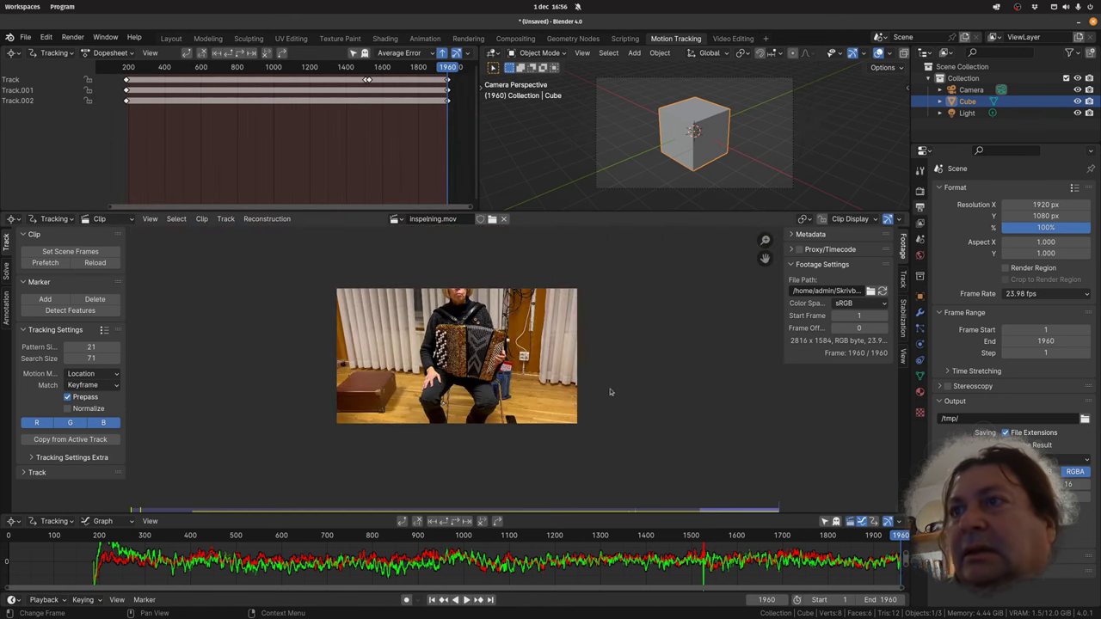
pyautogui.scroll(2, 436, 421)
pyautogui.moveTo(712, 535); pyautogui.dragTo(792, 535)
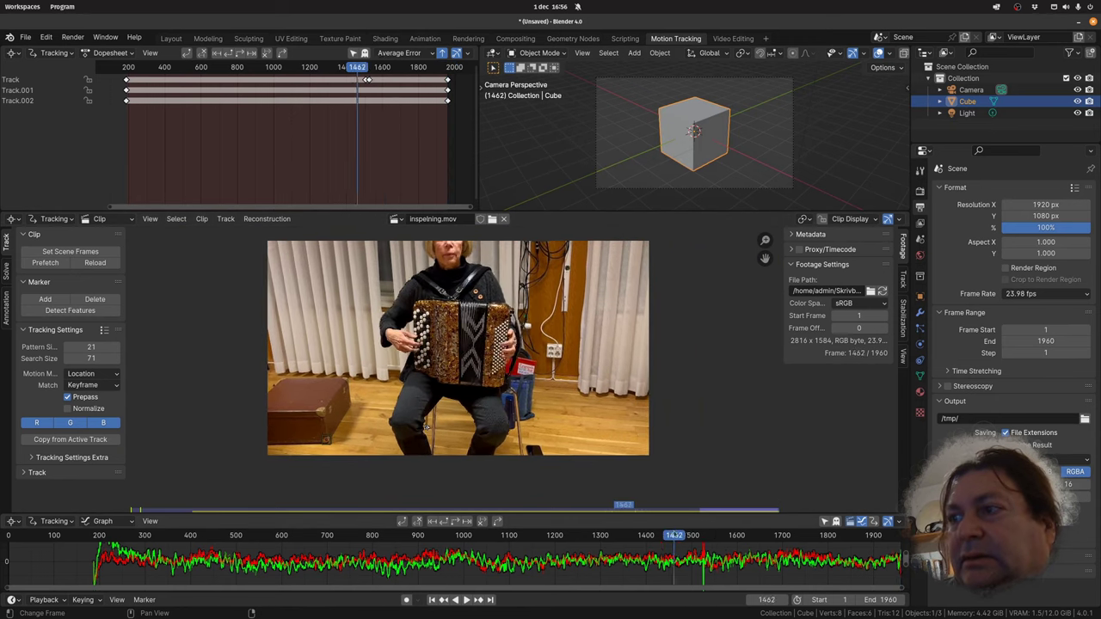
pyautogui.moveTo(613, 535); pyautogui.dragTo(560, 535)
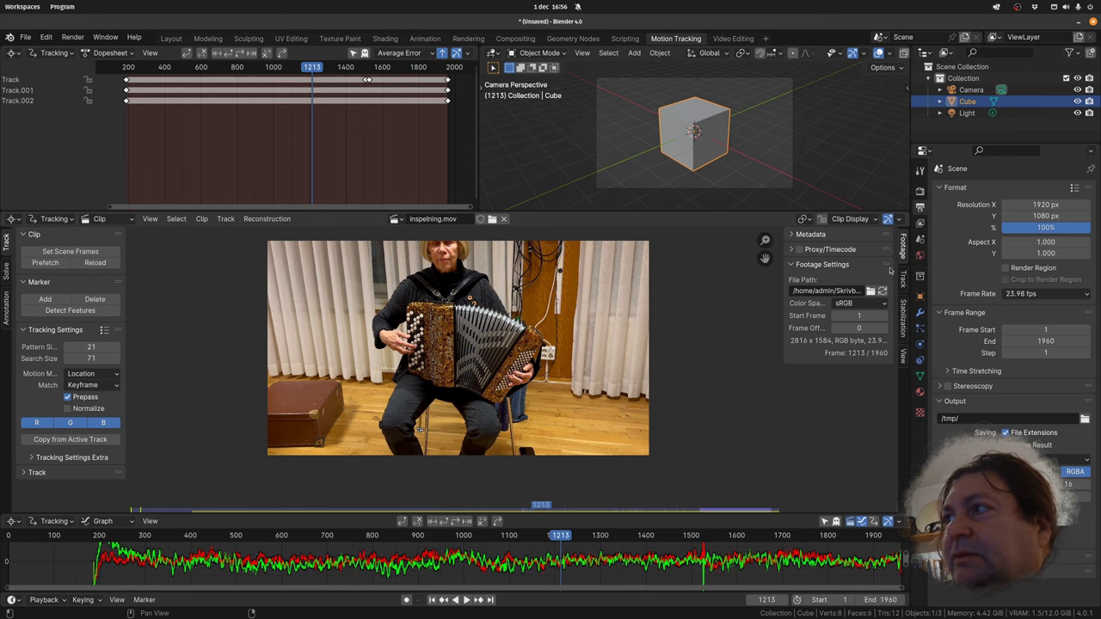
pyautogui.click(905, 319)
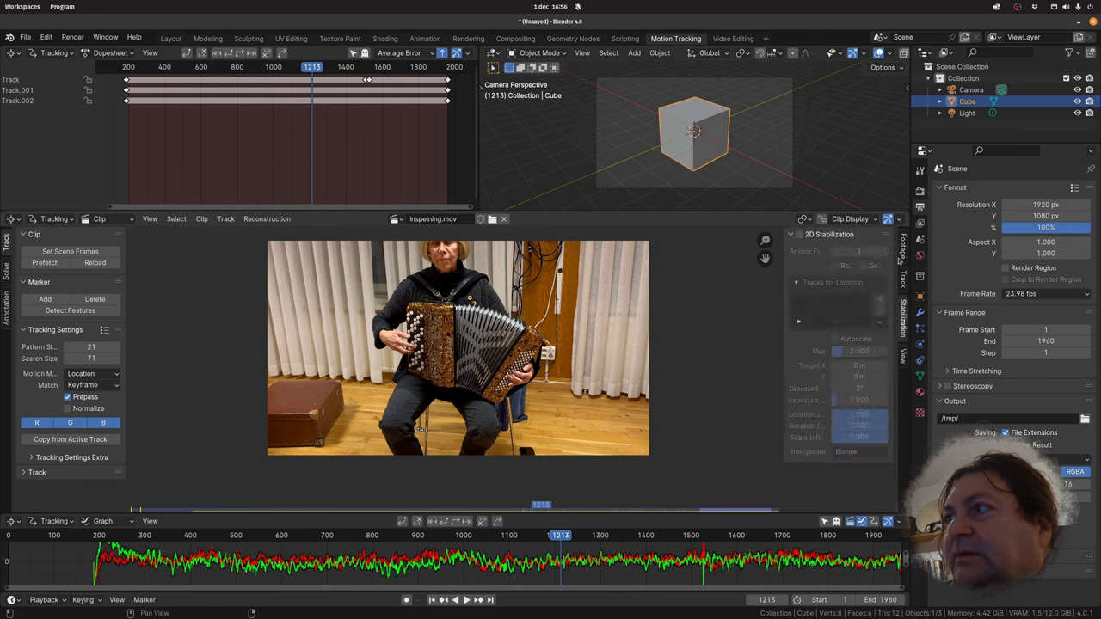
pyautogui.click(799, 235)
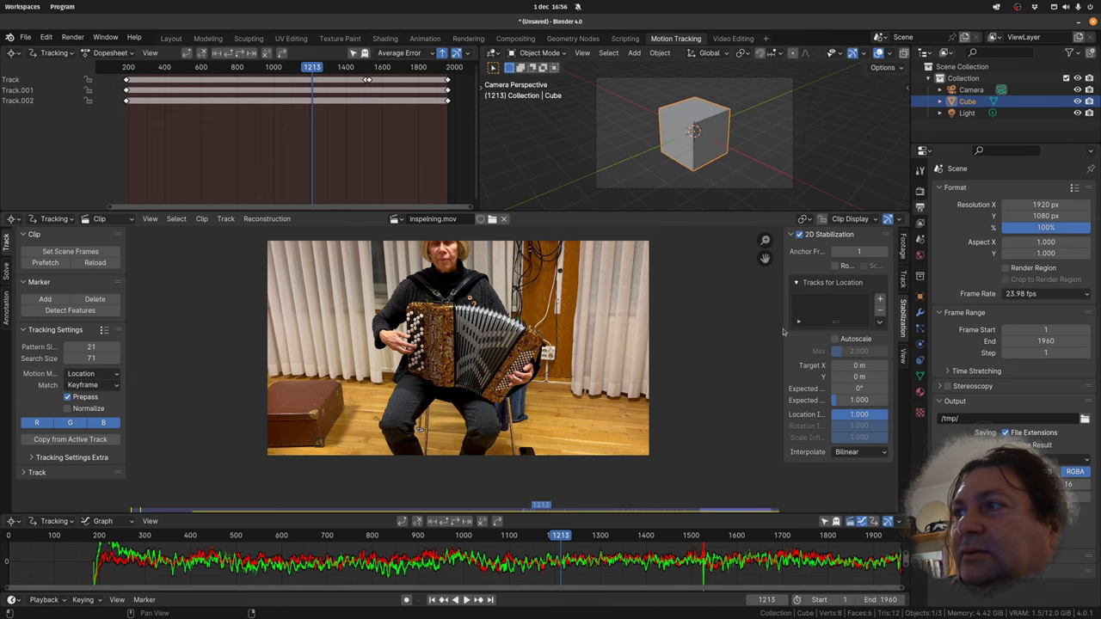
pyautogui.moveTo(779, 326); pyautogui.dragTo(713, 309)
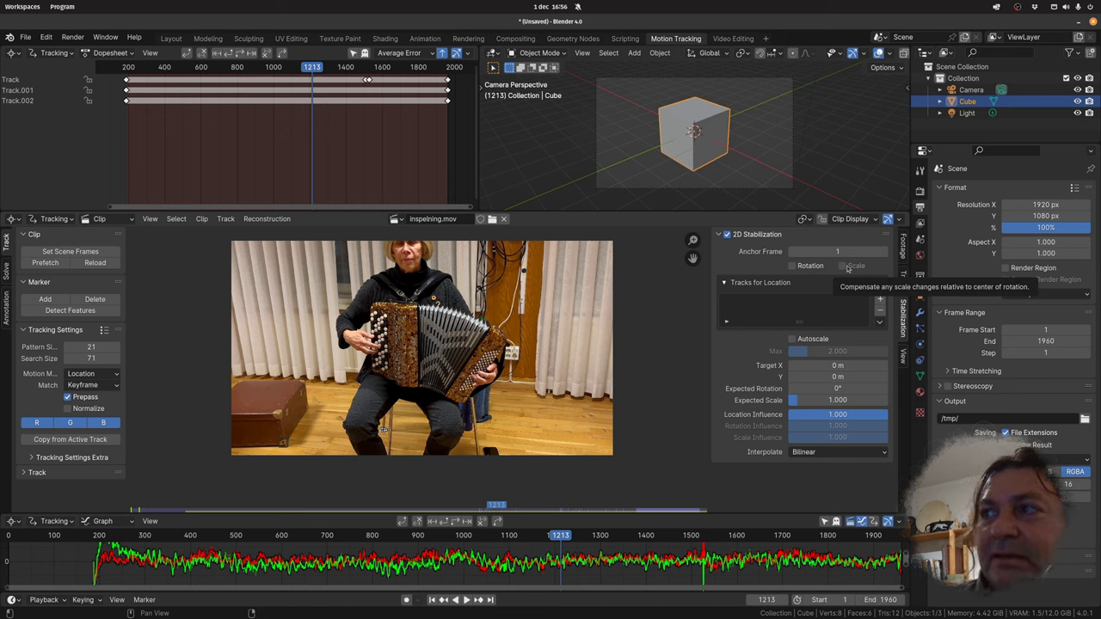
pyautogui.click(793, 266)
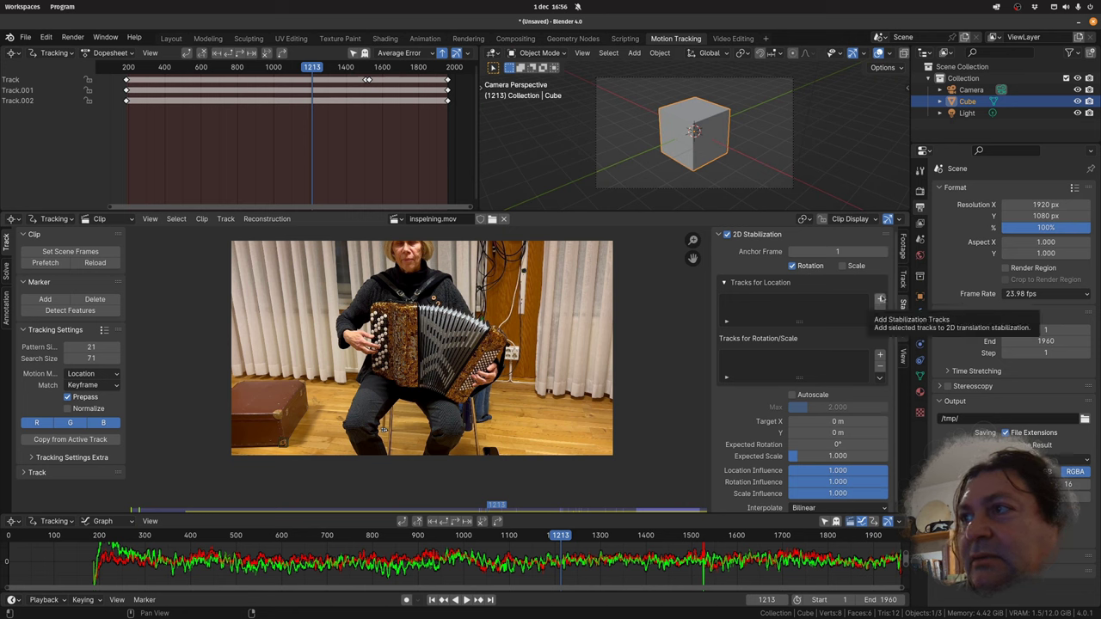
# - Add Track, Track.001 and Track.002 to both the location and rotation/scale track lists
pyautogui.click(880, 300)
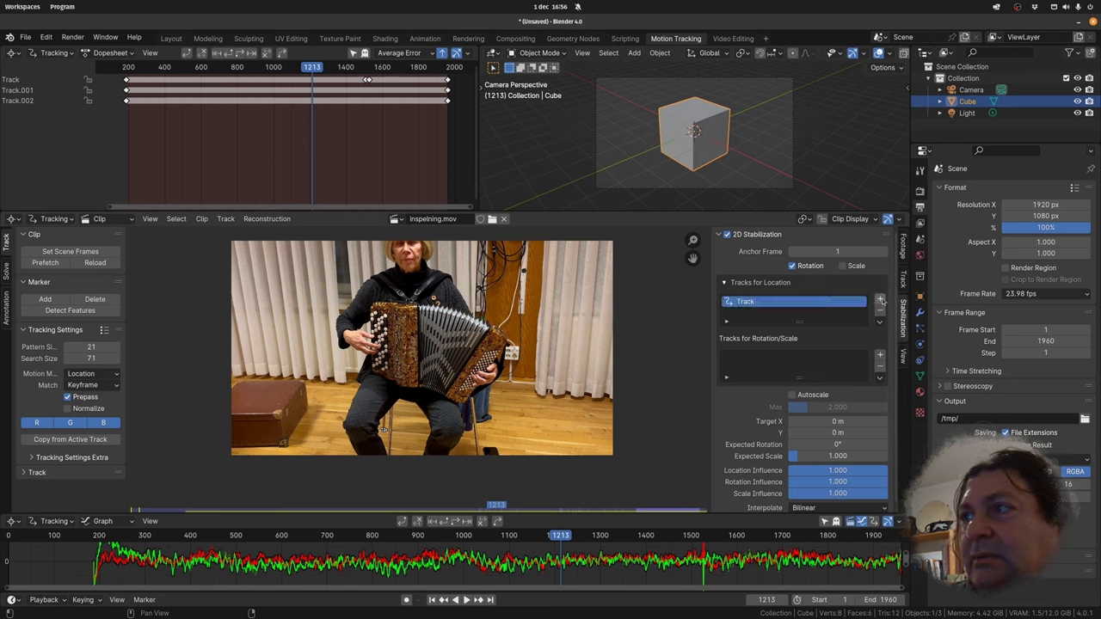
pyautogui.click(880, 355)
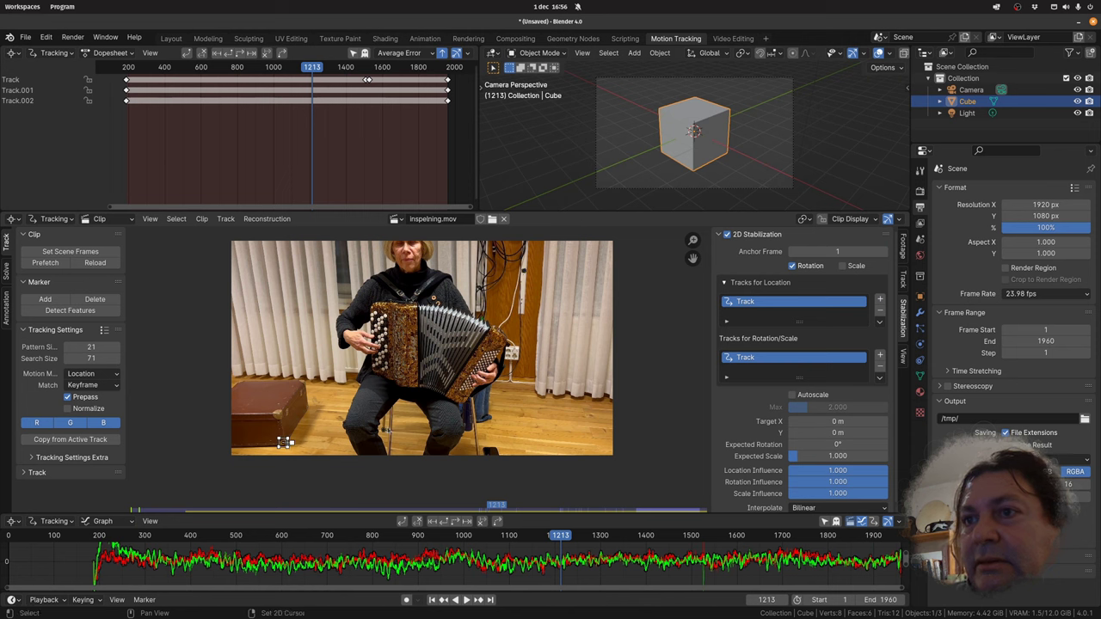
pyautogui.click(285, 442)
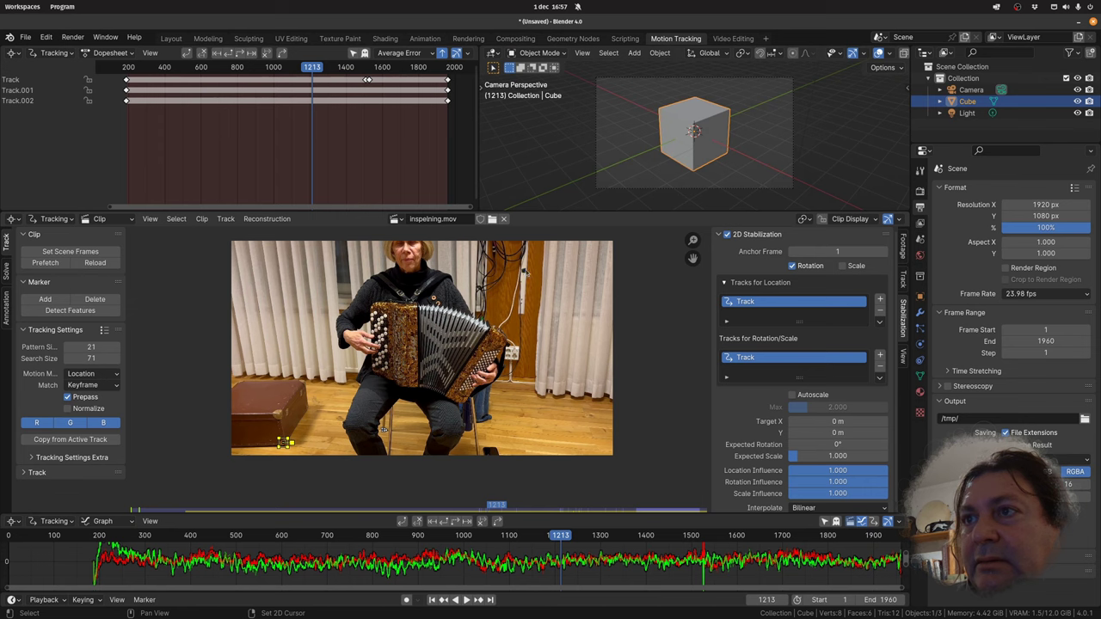
pyautogui.click(880, 299)
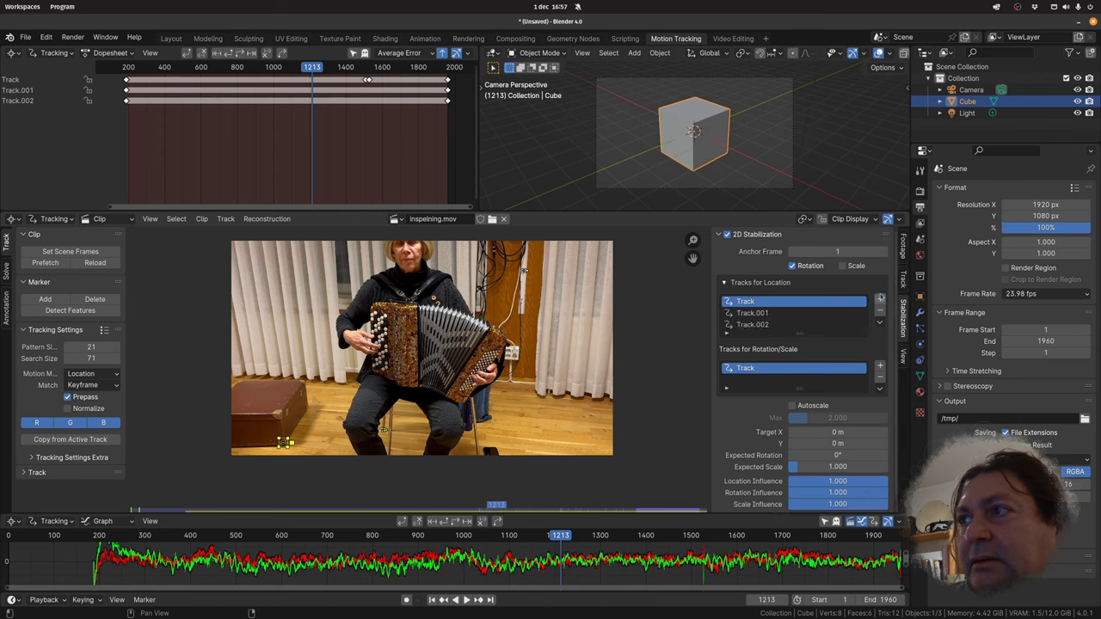
pyautogui.click(880, 367)
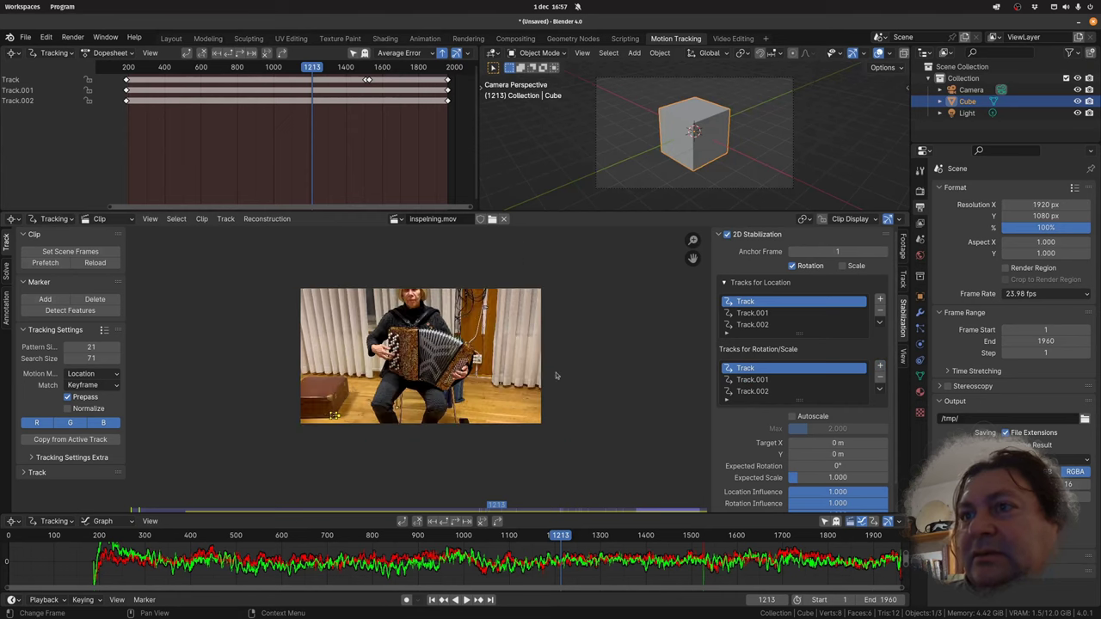
pyautogui.scroll(-3, 556, 376)
pyautogui.scroll(2, 556, 376)
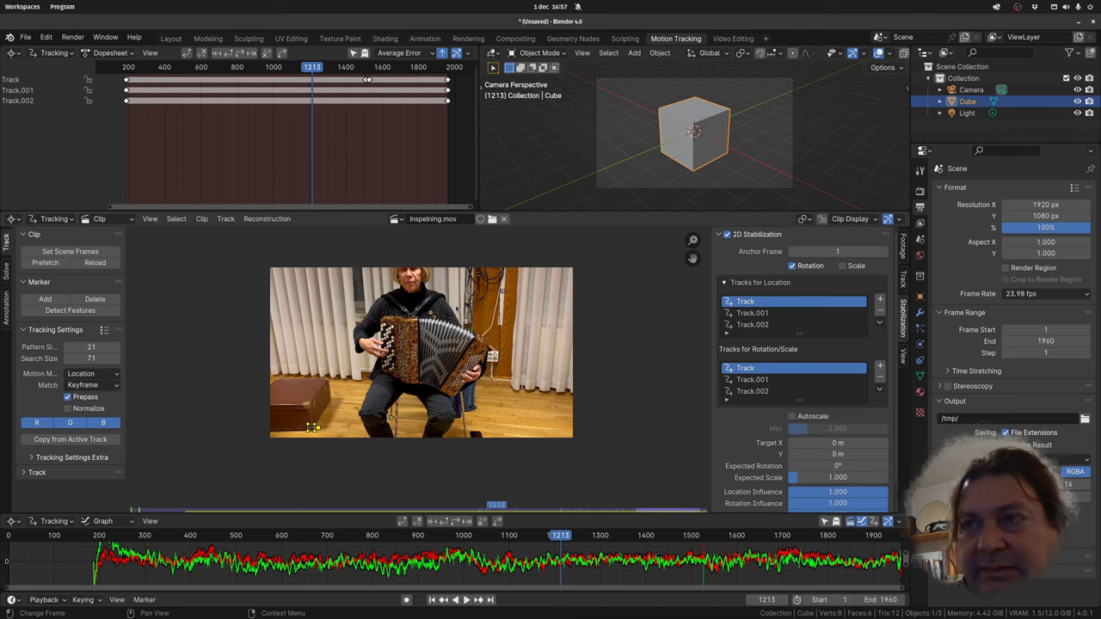
pyautogui.hotkey('alt', 'Tab')
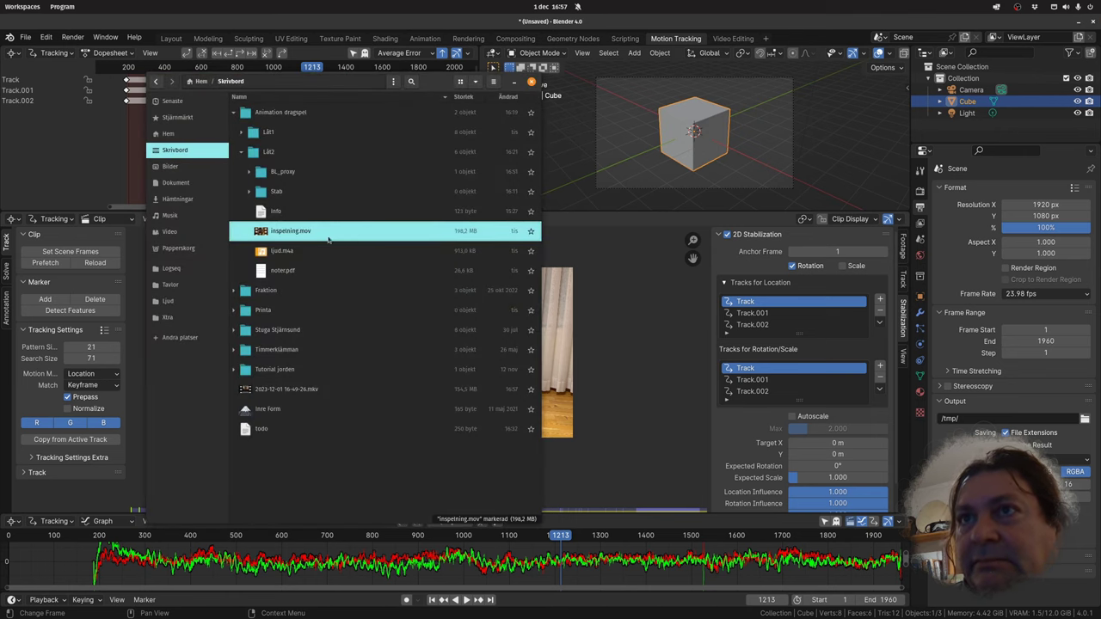
pyautogui.rightClick(328, 241)
pyautogui.click(370, 370)
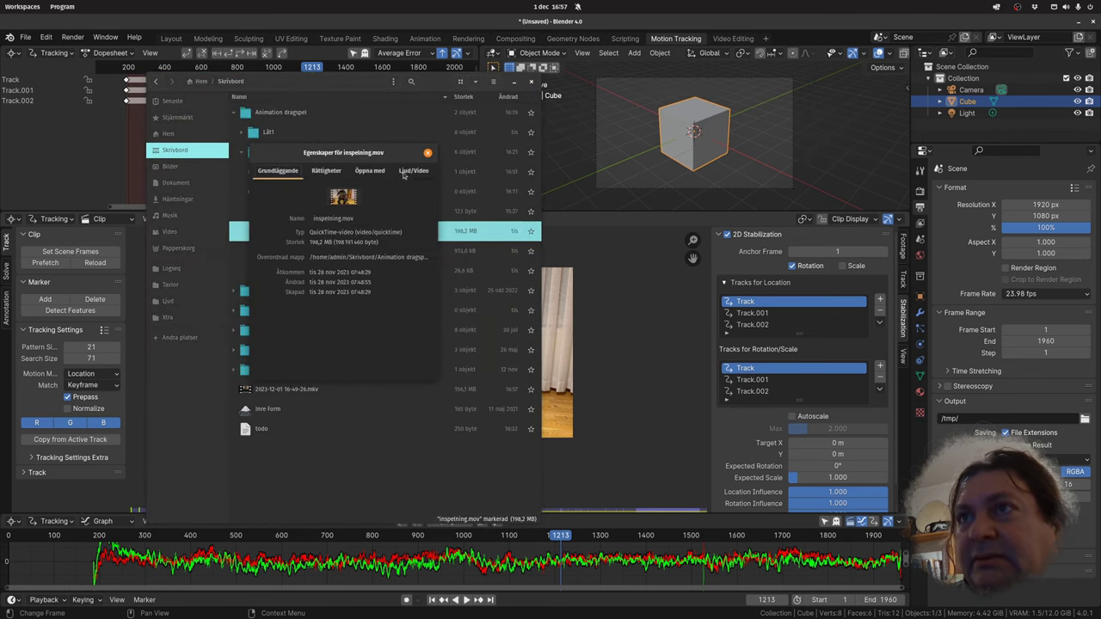
pyautogui.click(412, 172)
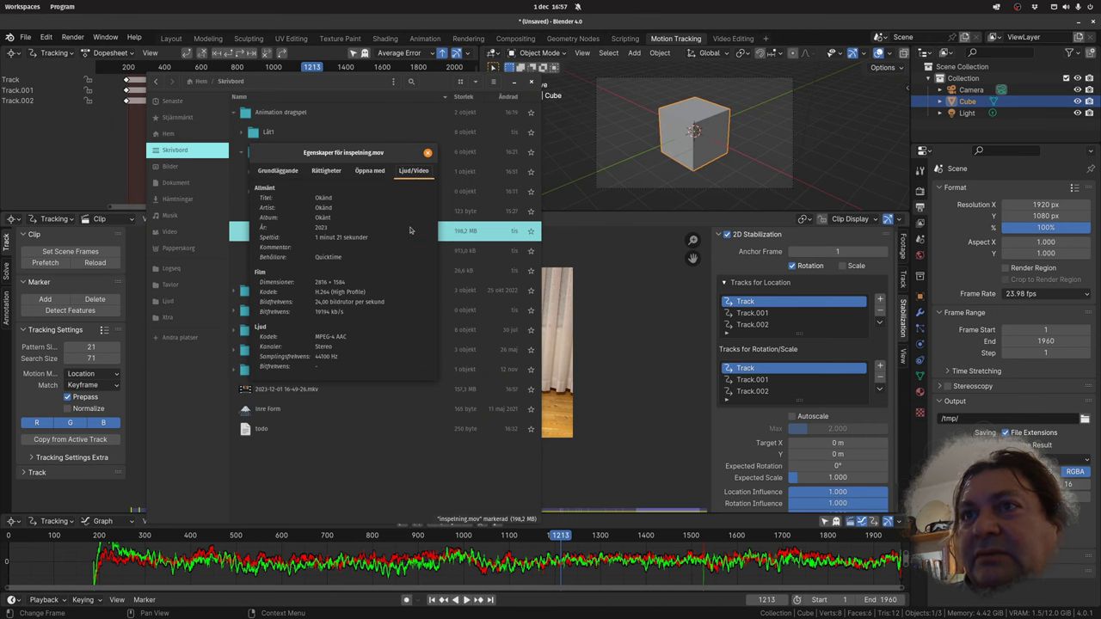
pyautogui.click(1026, 18)
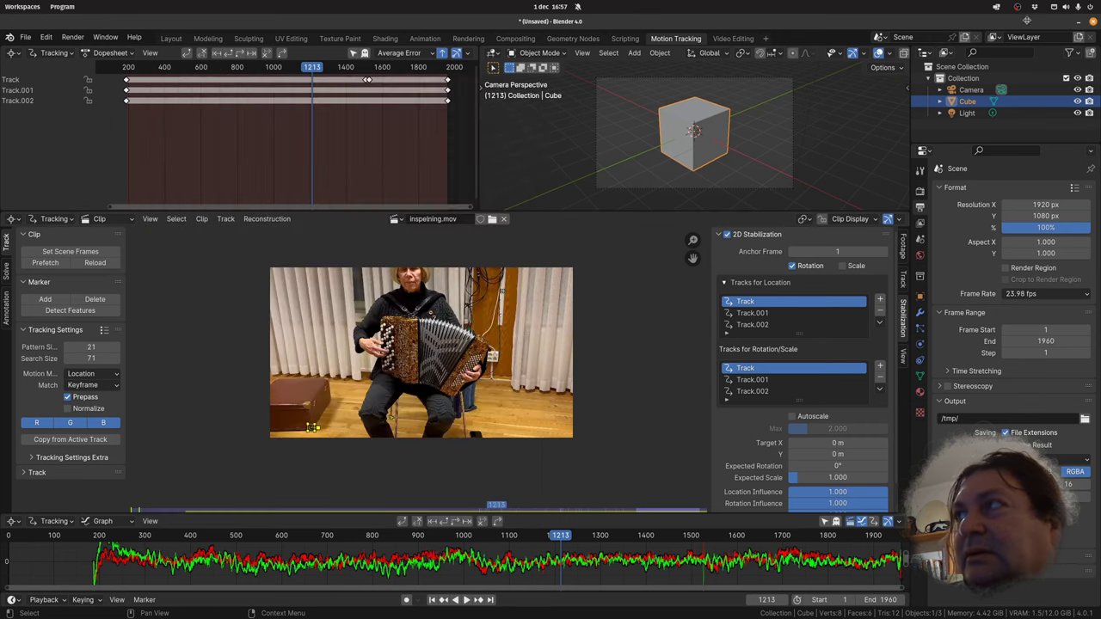
# - Set the render resolution to 2816 × 1584 px
pyautogui.click(1048, 203)
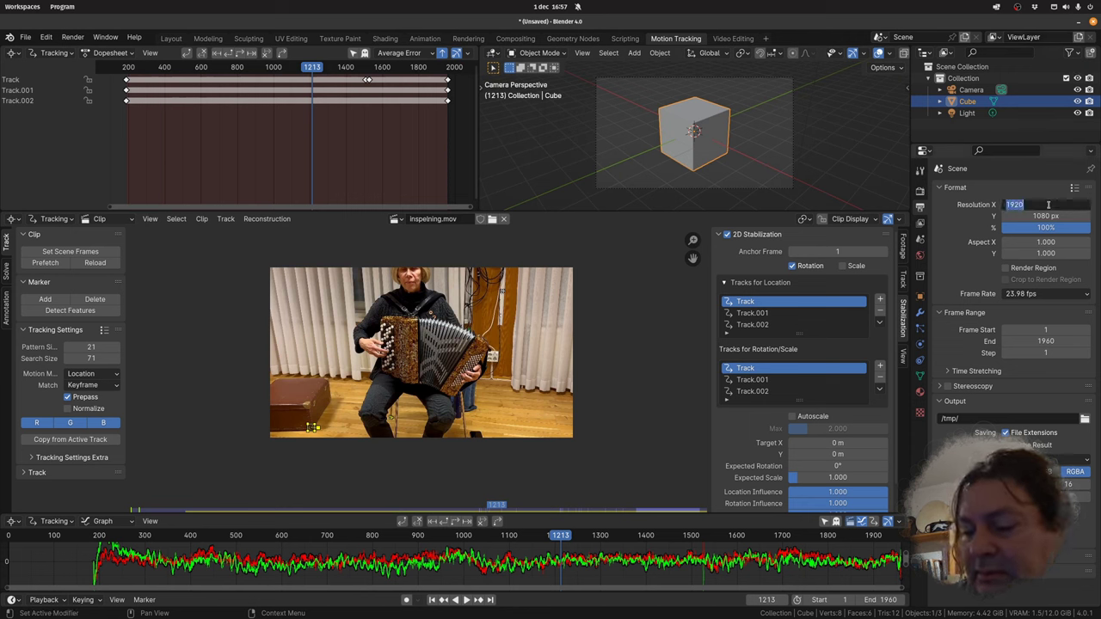
pyautogui.write('2816')
pyautogui.press('Tab')
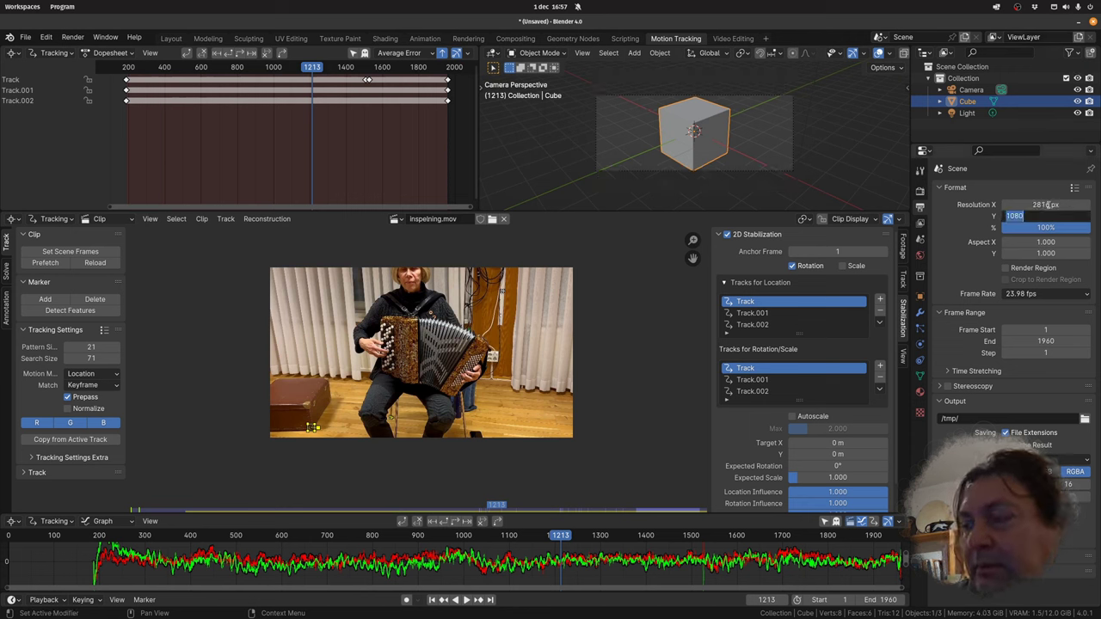
pyautogui.press('BackSpace')
pyautogui.press('Return')
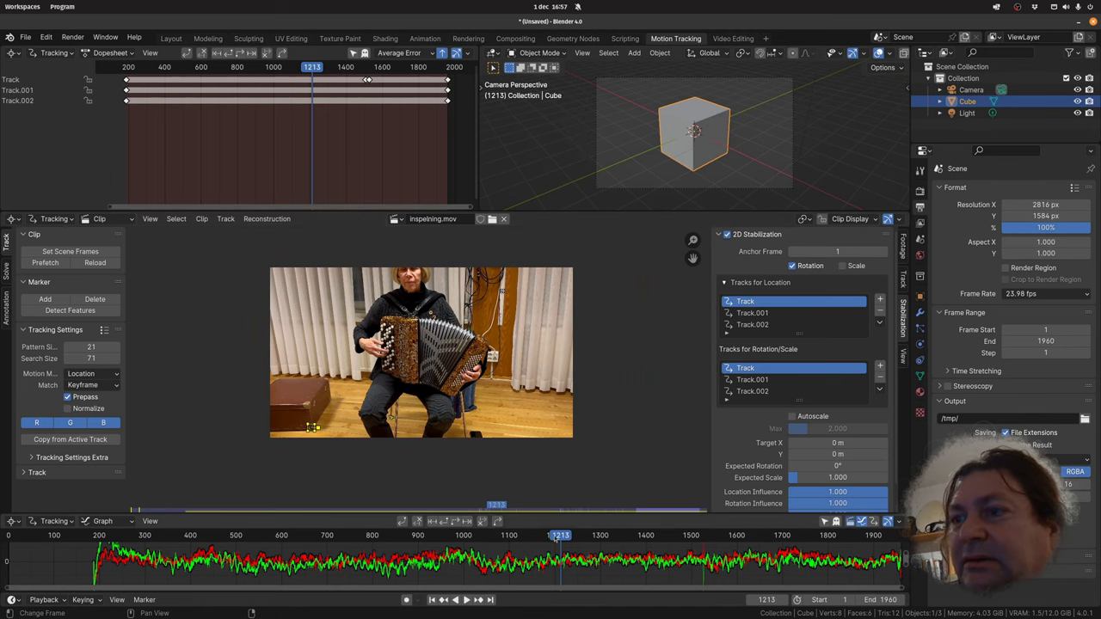
# - Turn on Show Stable in the clip display options
pyautogui.moveTo(560, 535); pyautogui.dragTo(537, 536)
pyautogui.click(900, 220)
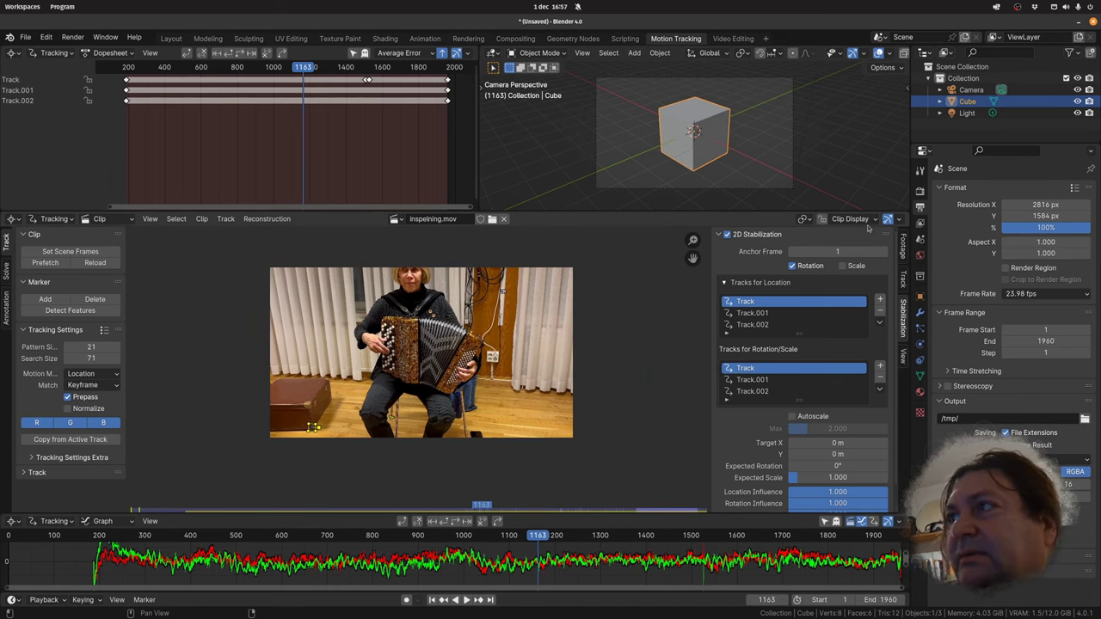
pyautogui.click(871, 222)
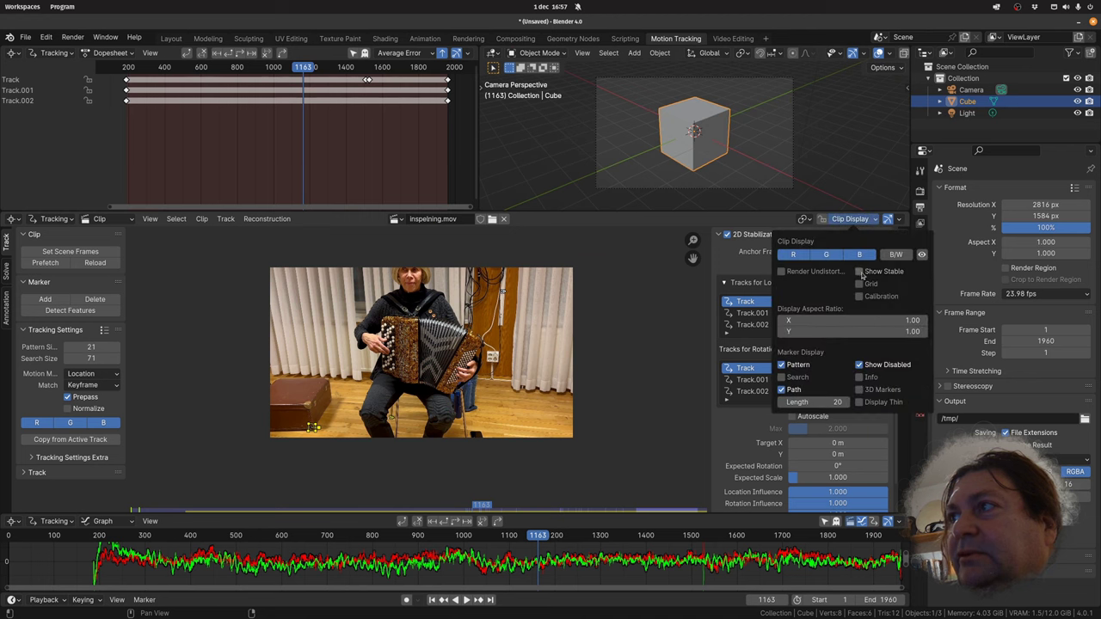
pyautogui.click(860, 272)
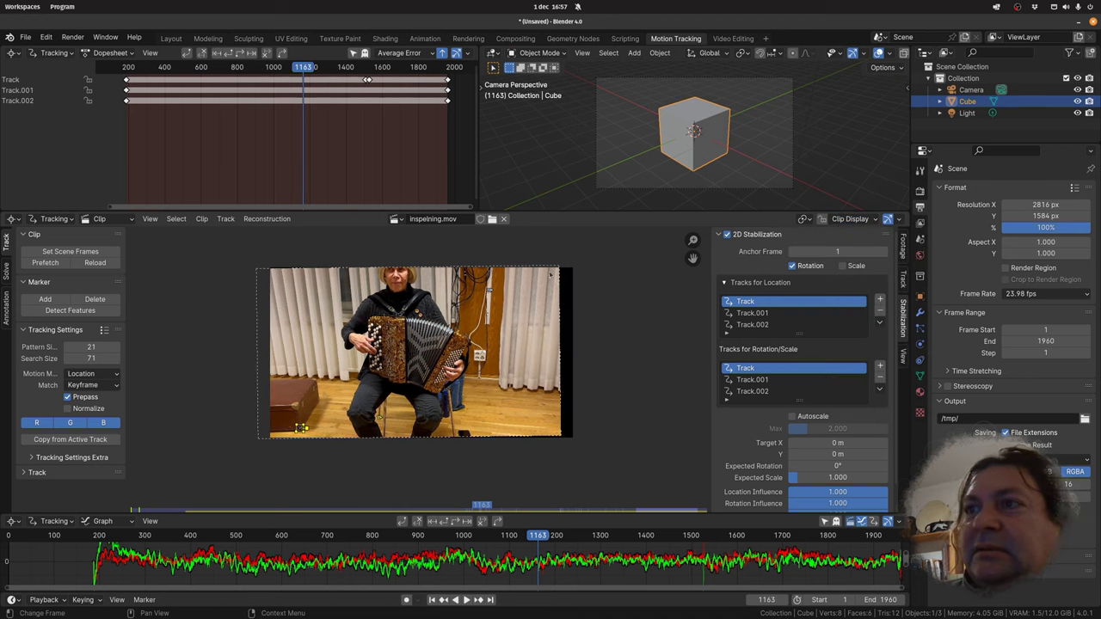
# - Scrub to around frame 1414 and enable stabilization Autoscale (1.187 scale, 2.000 max)
pyautogui.moveTo(533, 540)
pyautogui.mouseDown()
pyautogui.moveTo(647, 537)
pyautogui.moveTo(517, 537)
pyautogui.mouseUp()
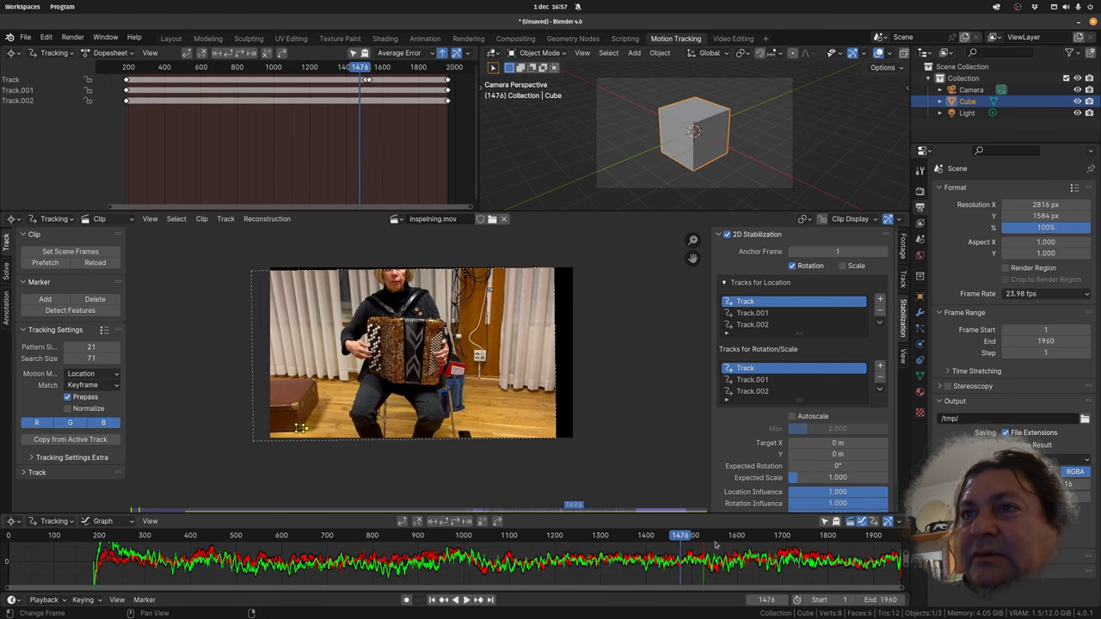
pyautogui.moveTo(428, 541); pyautogui.dragTo(652, 554)
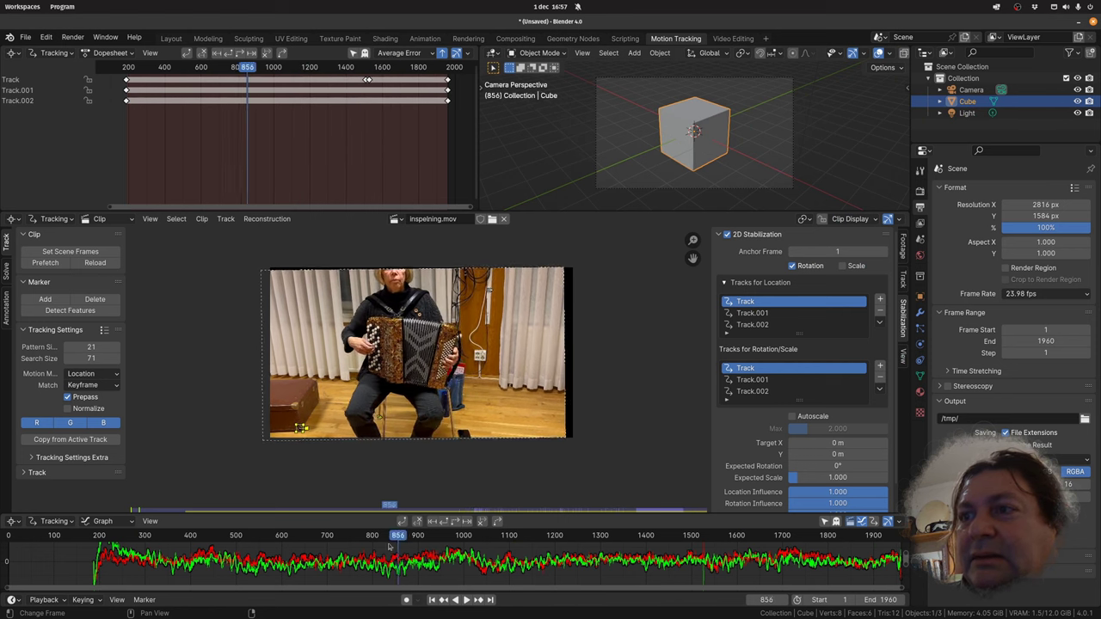
pyautogui.scroll(-3, 653, 555)
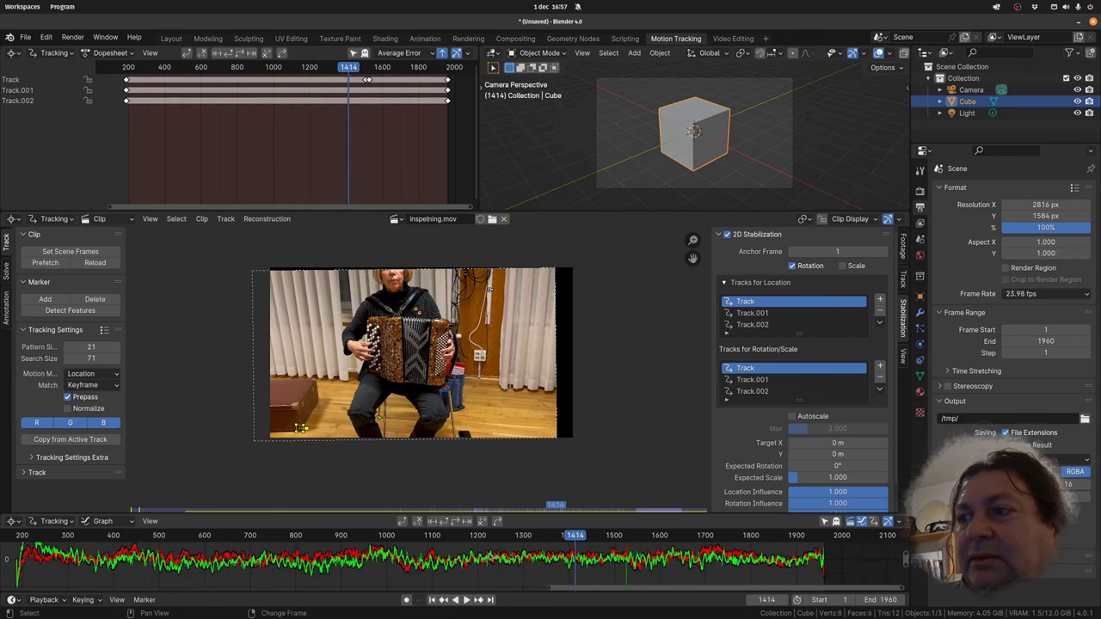
pyautogui.click(793, 417)
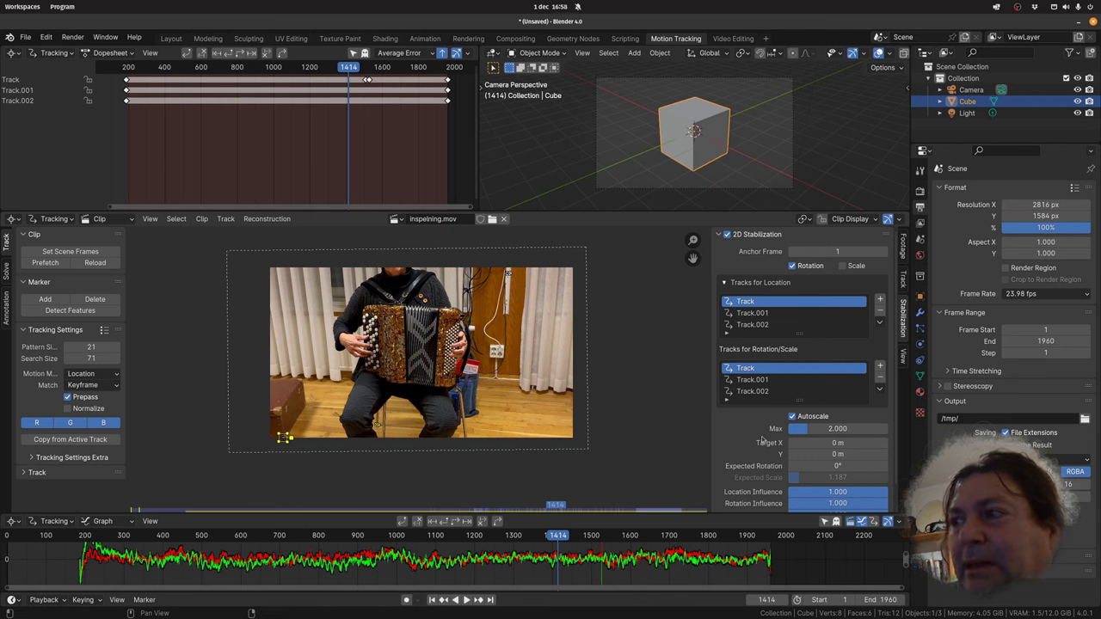
# - Turn off Autoscale and set expected scale 1.784, expected rotation 0.7° and target Y -0.14 m
pyautogui.click(792, 416)
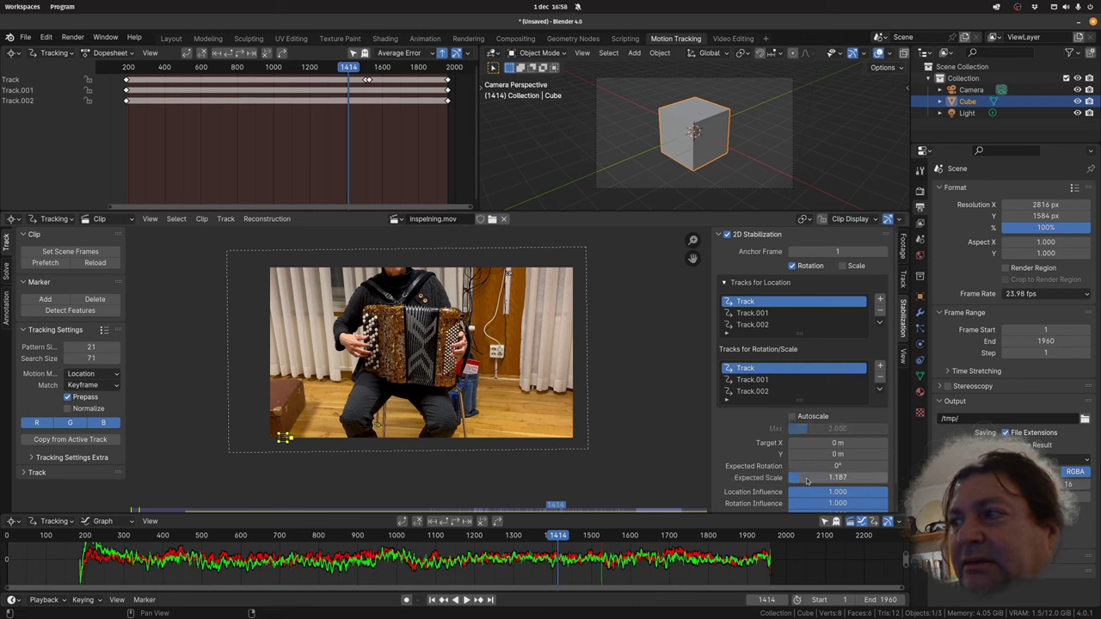
pyautogui.scroll(1, 543, 402)
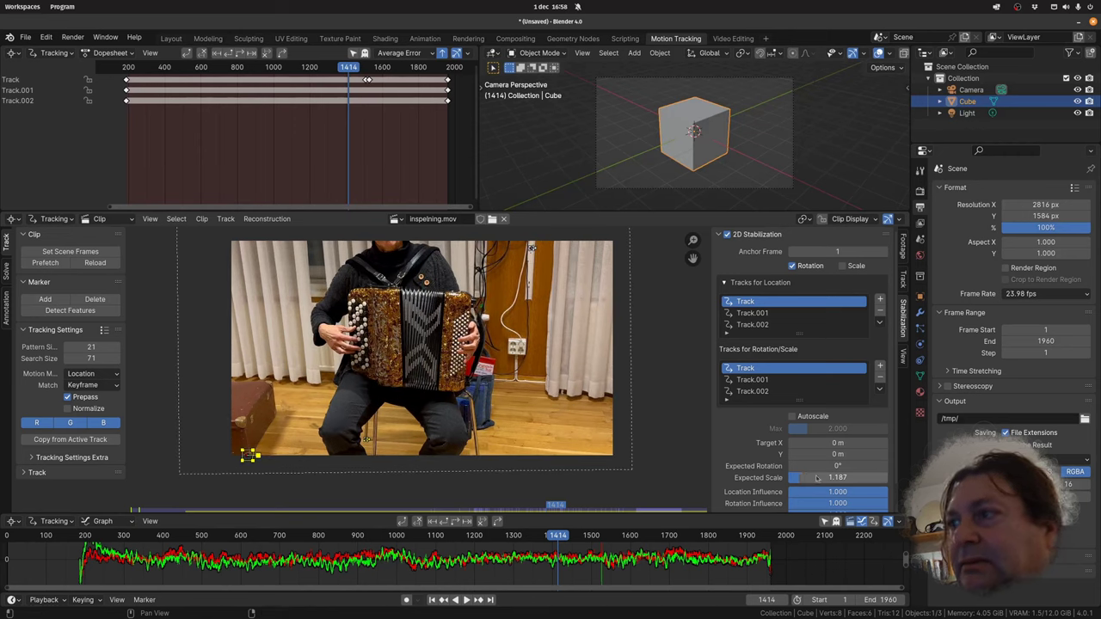
pyautogui.scroll(-1, 818, 479)
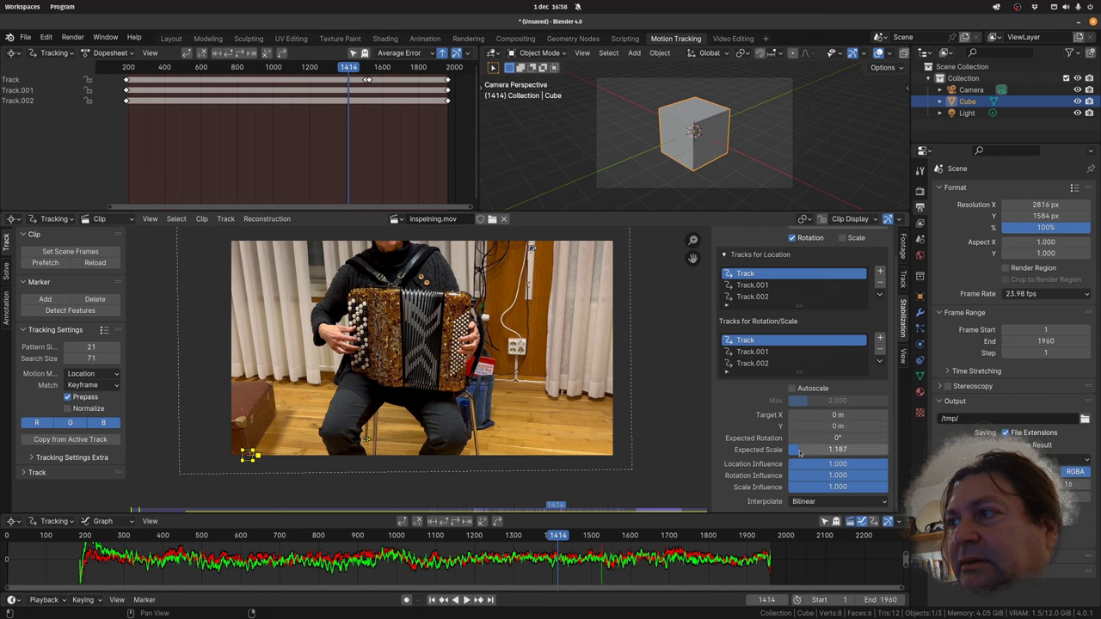
pyautogui.moveTo(799, 450)
pyautogui.mouseDown()
pyautogui.moveTo(774, 450)
pyautogui.moveTo(826, 450)
pyautogui.mouseUp()
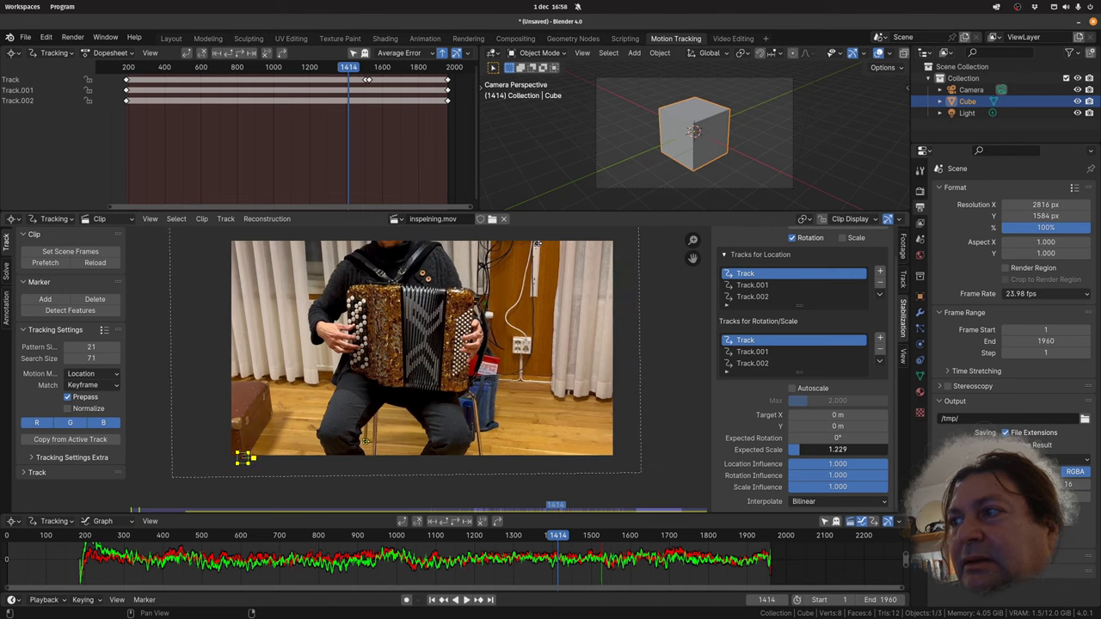
pyautogui.moveTo(555, 538); pyautogui.dragTo(566, 538)
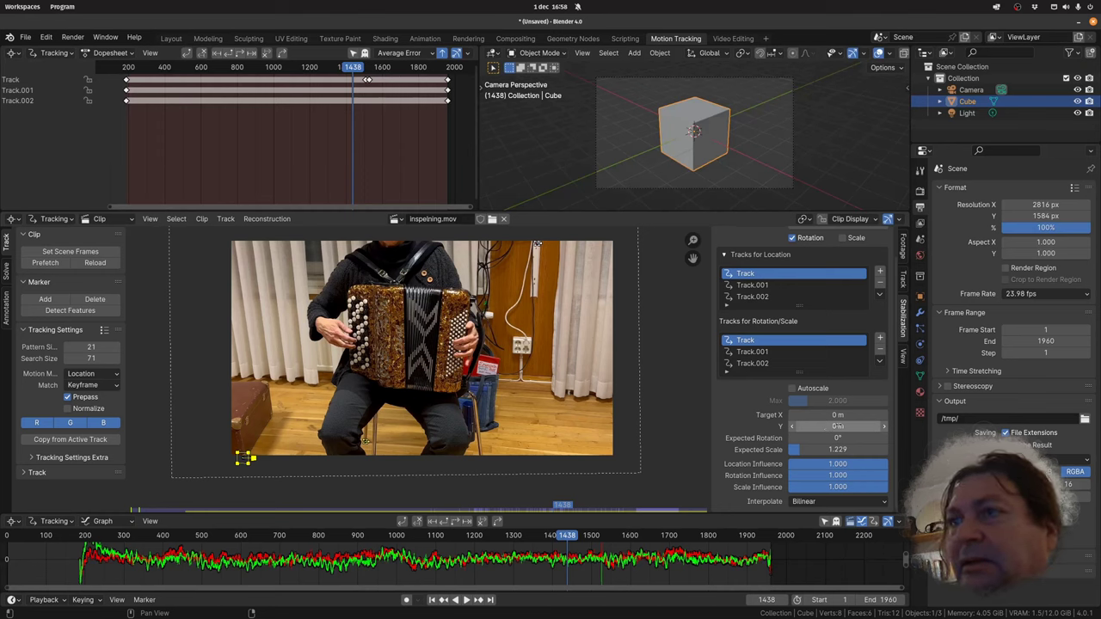
pyautogui.moveTo(837, 426)
pyautogui.mouseDown()
pyautogui.moveTo(803, 449)
pyautogui.moveTo(843, 449)
pyautogui.mouseUp()
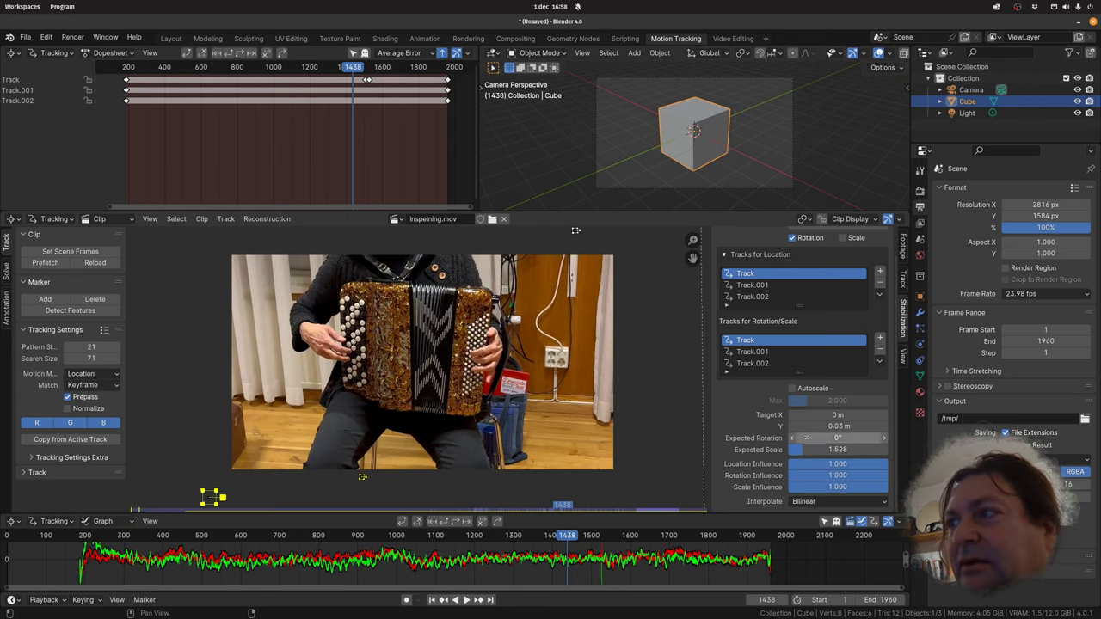
pyautogui.moveTo(818, 438)
pyautogui.mouseDown()
pyautogui.moveTo(833, 438)
pyautogui.moveTo(821, 426)
pyautogui.moveTo(851, 451)
pyautogui.mouseUp()
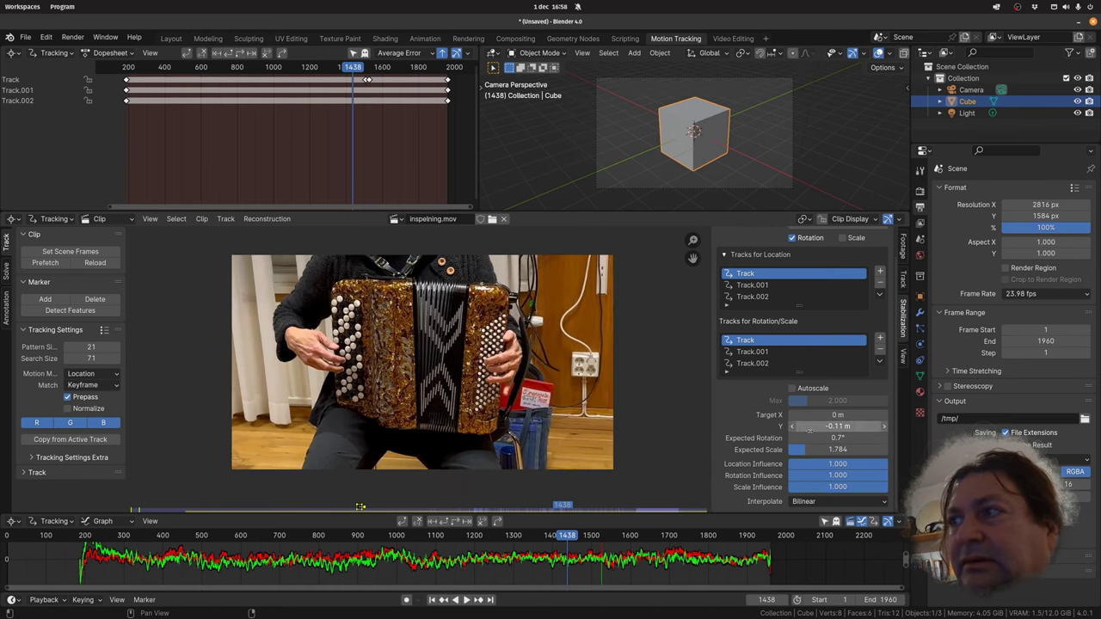
pyautogui.moveTo(828, 426); pyautogui.dragTo(813, 426)
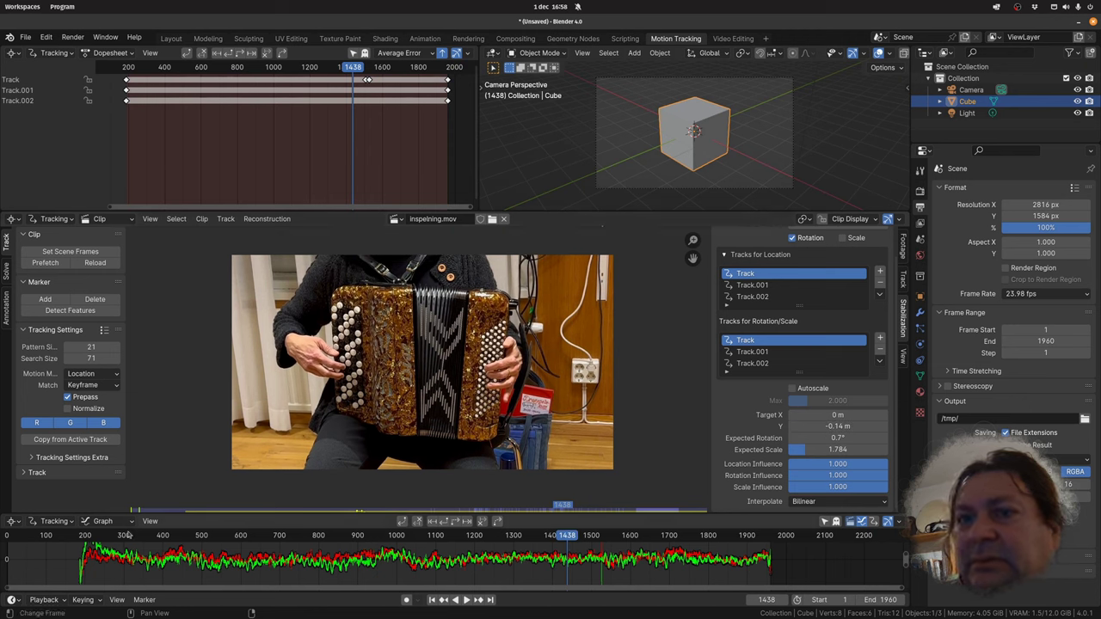
pyautogui.moveTo(109, 535)
pyautogui.mouseDown()
pyautogui.moveTo(663, 523)
pyautogui.moveTo(325, 535)
pyautogui.mouseUp()
# - Check framing across later frames and raise stabilization target Y to -0.109 m
pyautogui.scroll(-3, 390, 440)
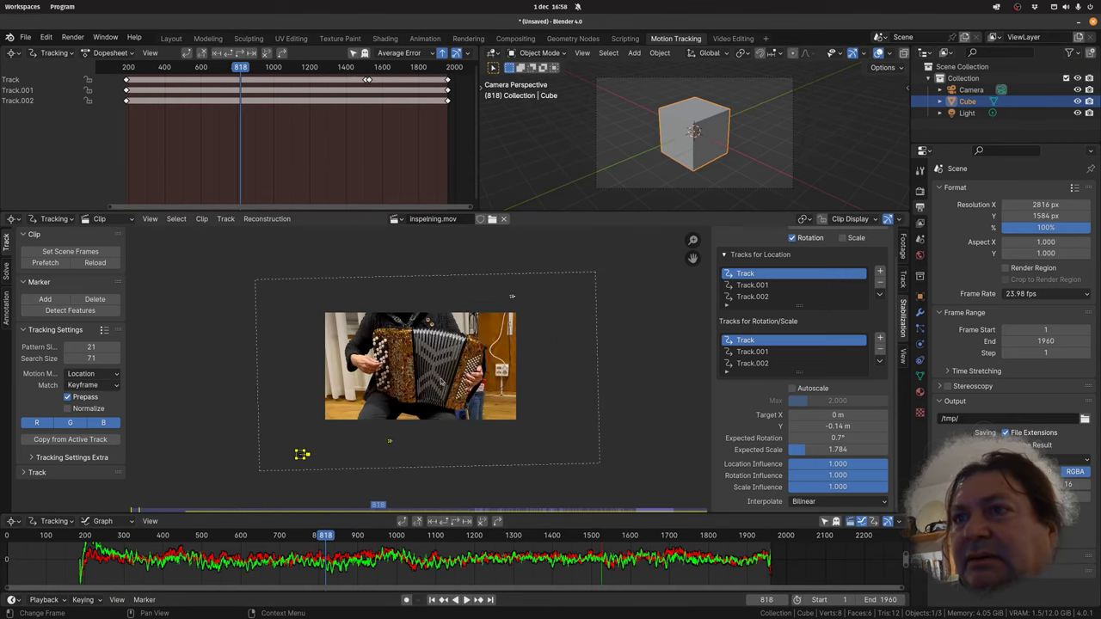
pyautogui.scroll(1, 604, 284)
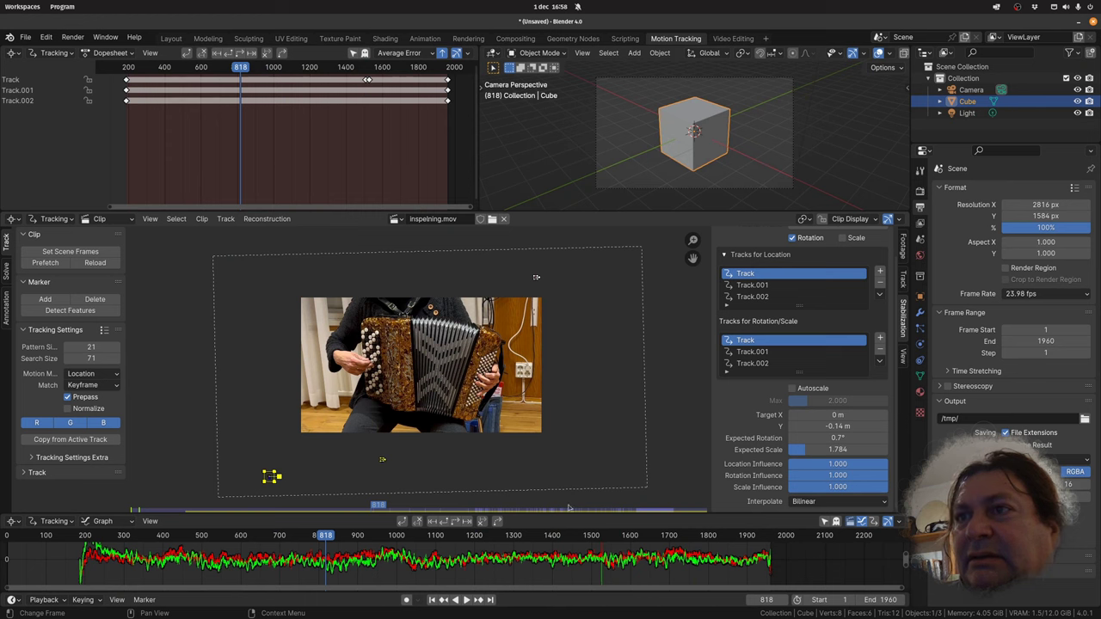
pyautogui.moveTo(479, 538)
pyautogui.mouseDown()
pyautogui.moveTo(726, 554)
pyautogui.moveTo(600, 553)
pyautogui.mouseUp()
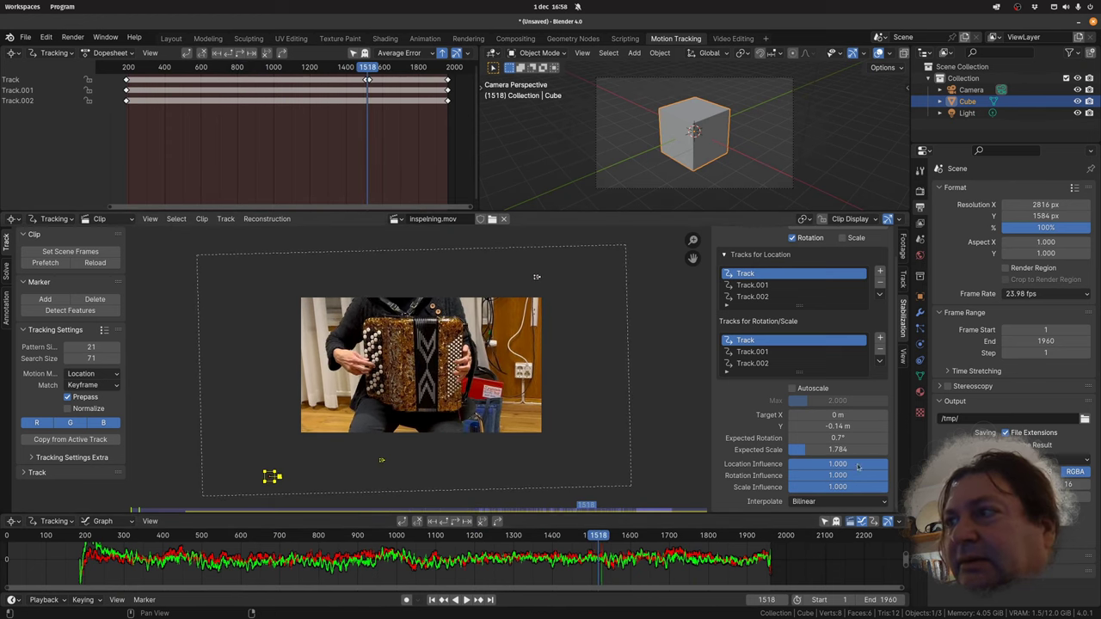
pyautogui.moveTo(834, 426); pyautogui.dragTo(841, 426)
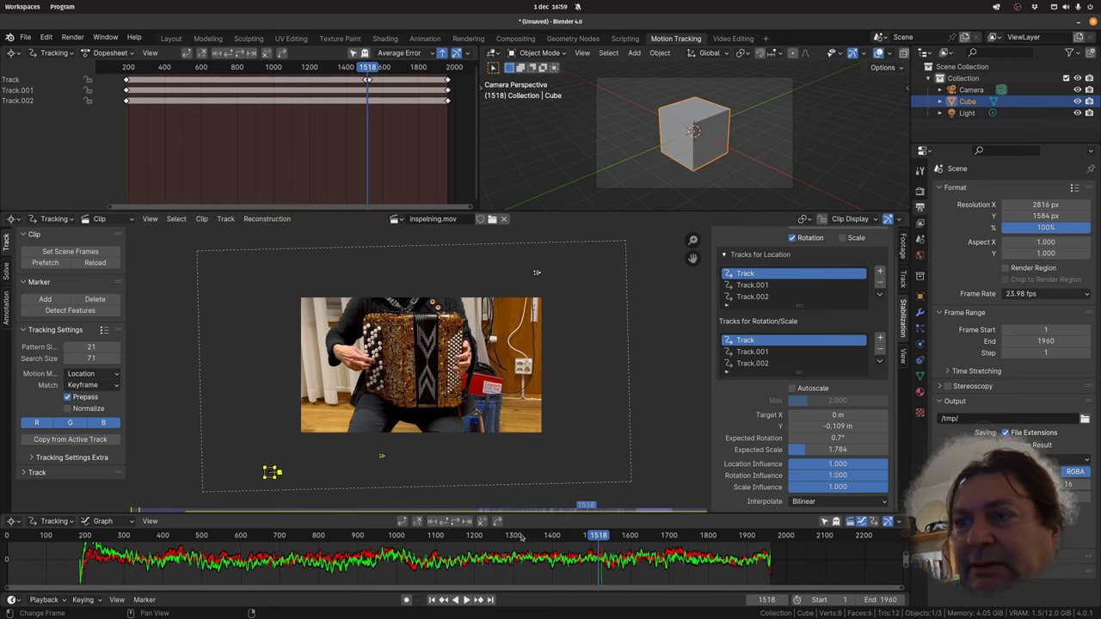
pyautogui.moveTo(522, 539)
pyautogui.mouseDown()
pyautogui.moveTo(324, 539)
pyautogui.moveTo(737, 536)
pyautogui.mouseUp()
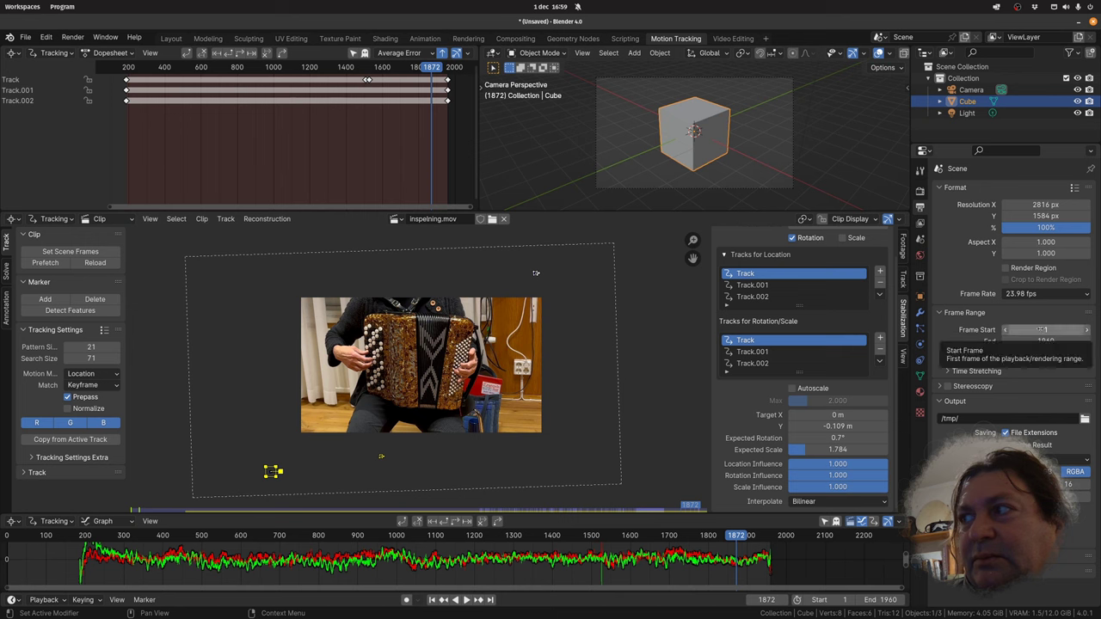
pyautogui.click(1042, 330)
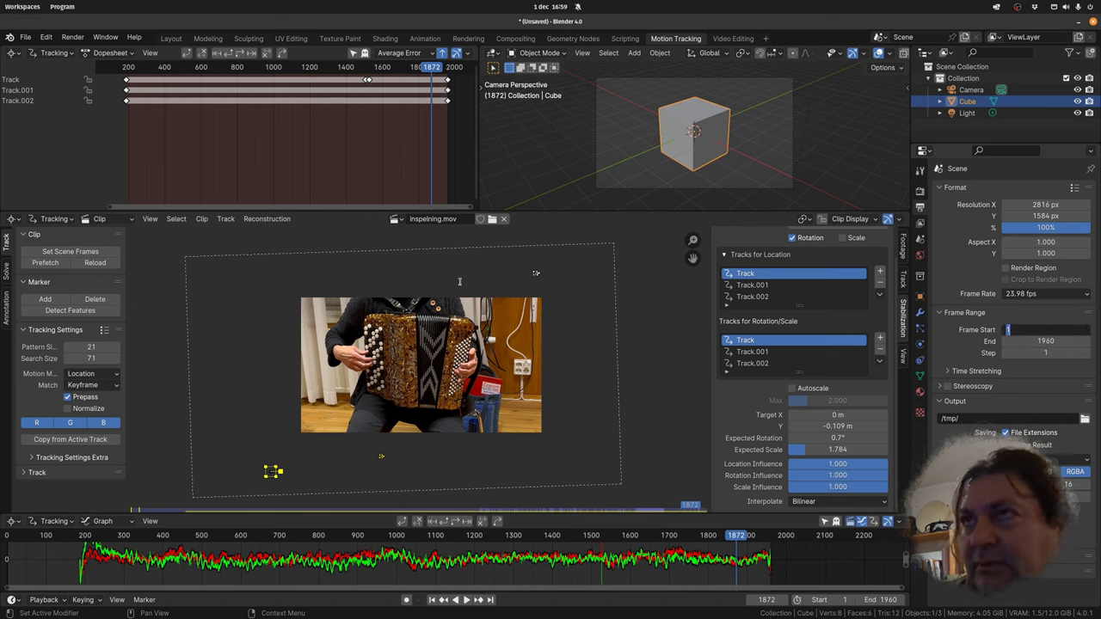
# - Set the scene's Frame Start to 187 and switch to the Compositing workspace
pyautogui.click(733, 39)
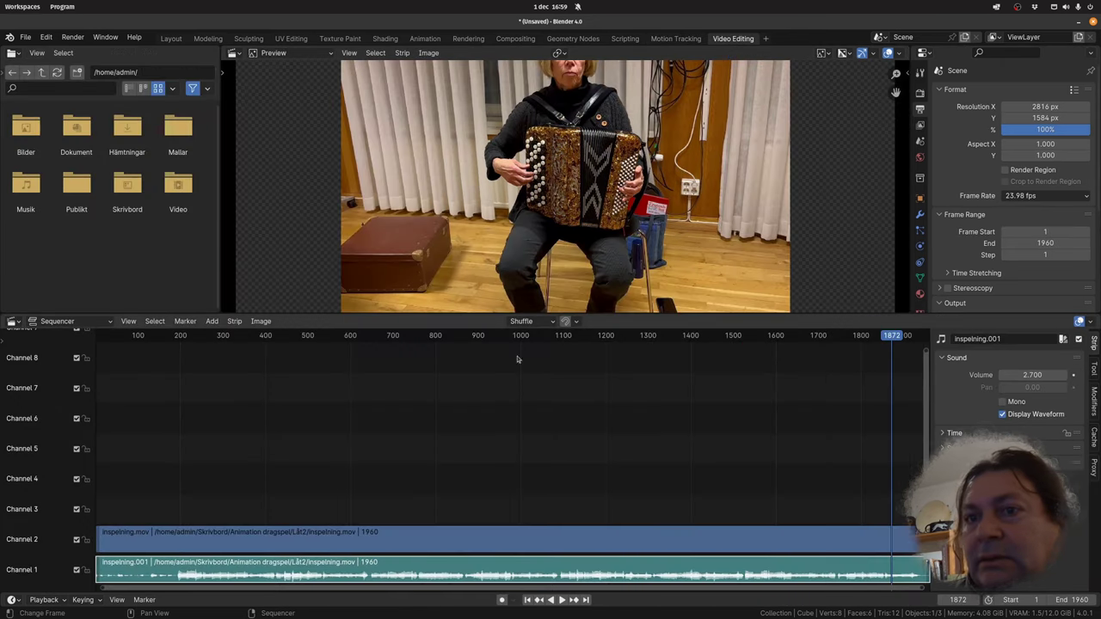
pyautogui.click(676, 39)
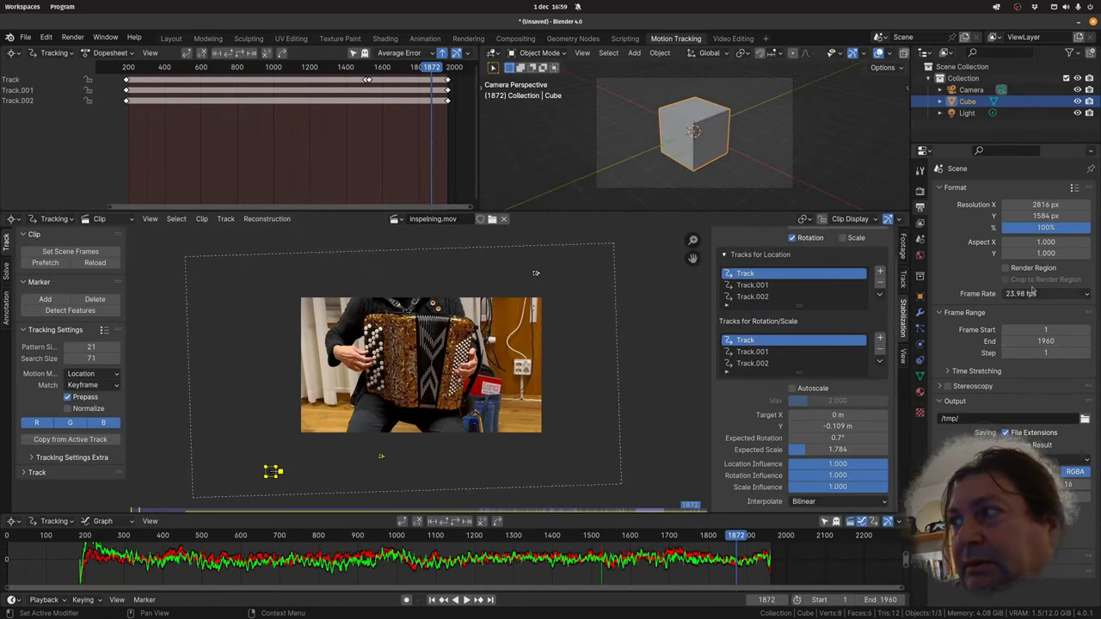
pyautogui.click(1041, 331)
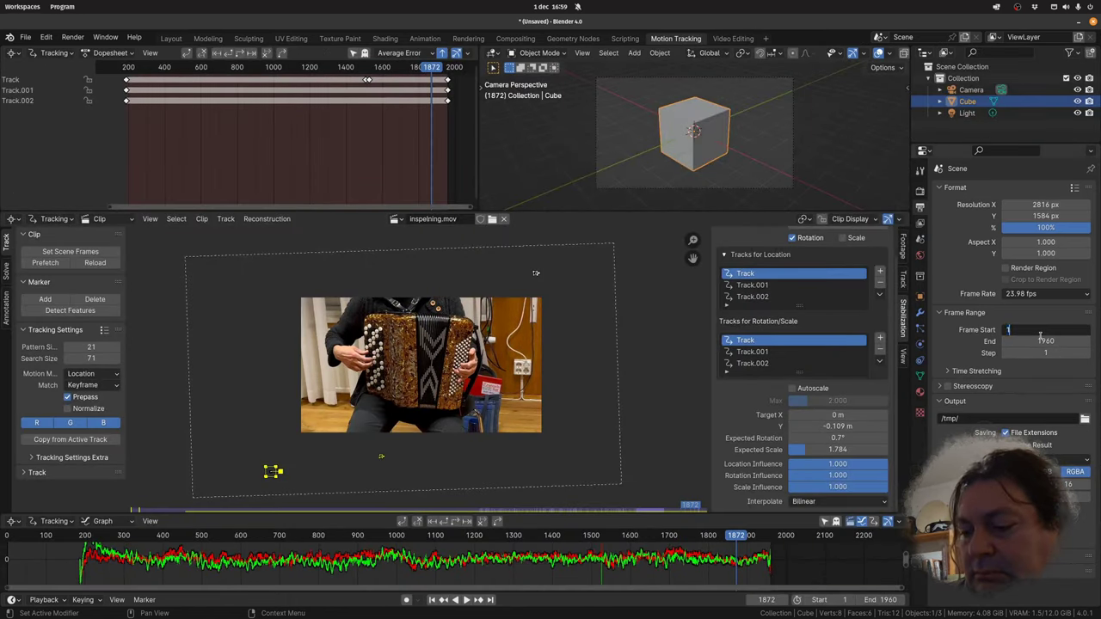
pyautogui.write('187')
pyautogui.press('Return')
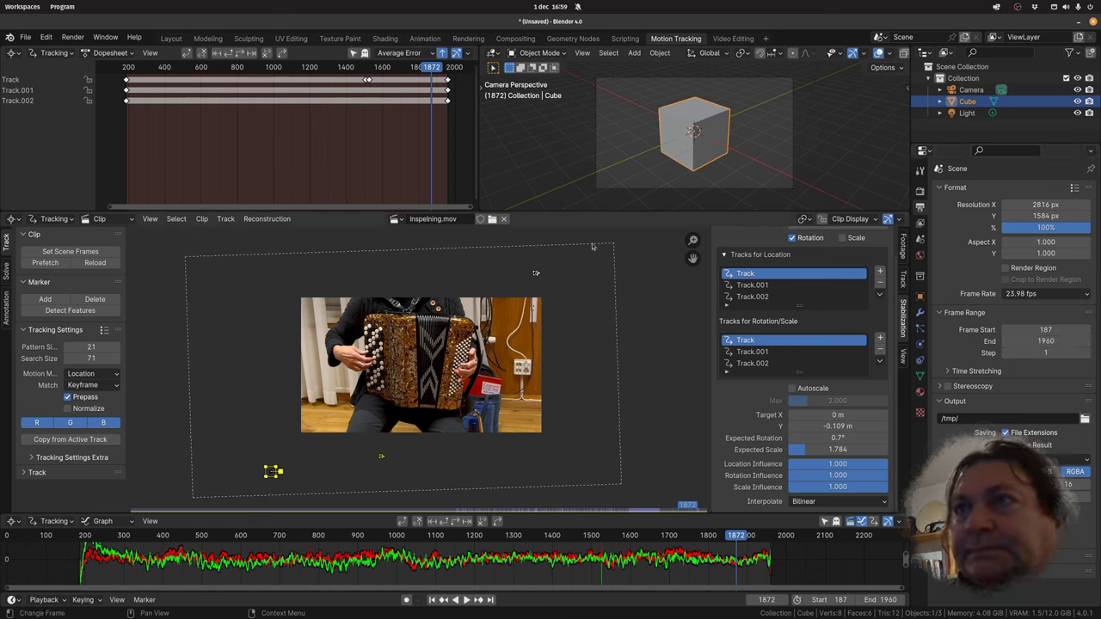
pyautogui.scroll(1, 555, 293)
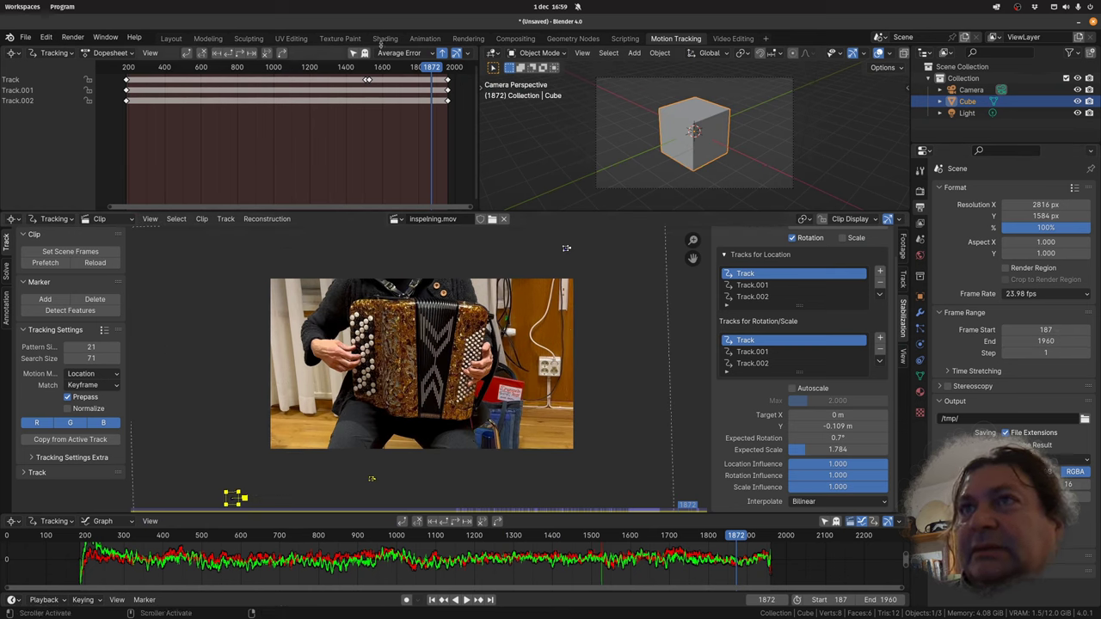
pyautogui.click(515, 38)
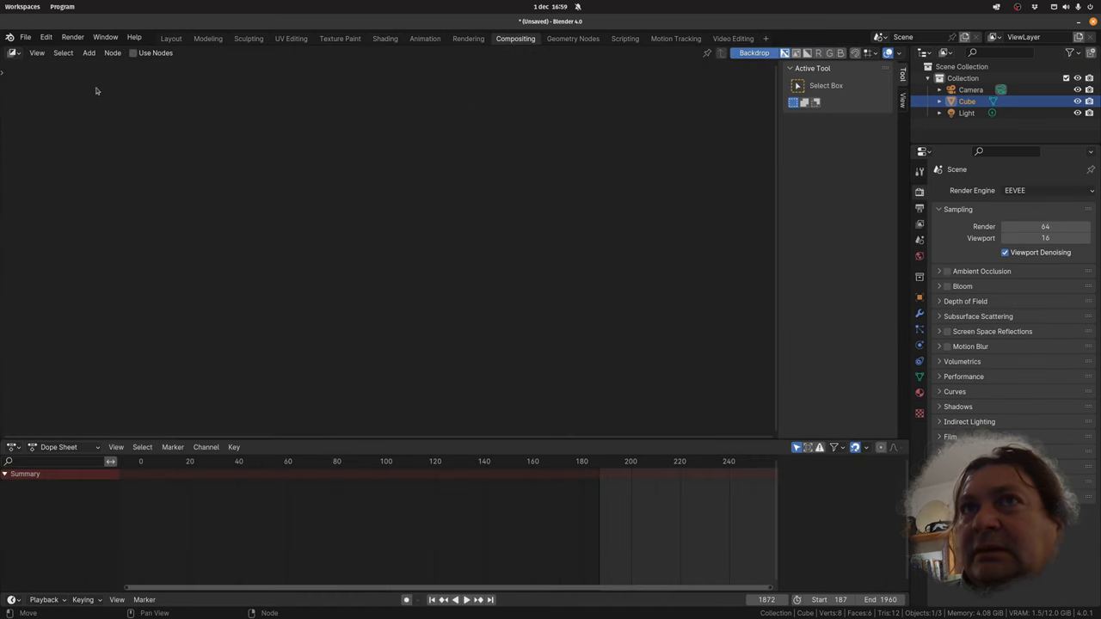
# - Enable compositor nodes and add a Stabilize 2D node
pyautogui.click(134, 52)
pyautogui.click(370, 262)
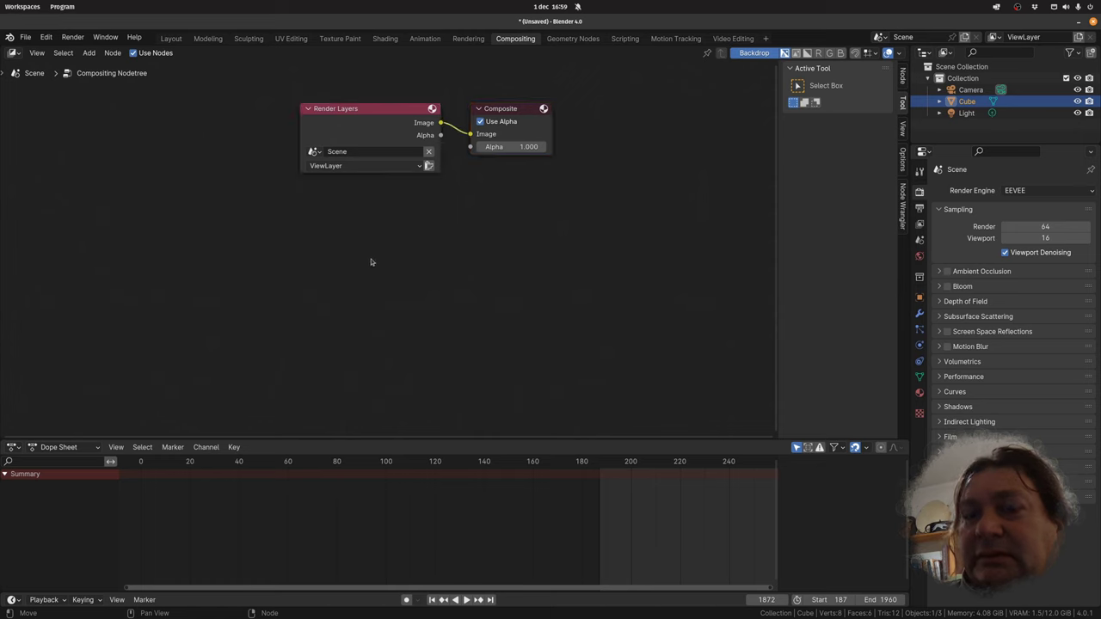
pyautogui.hotkey('shift', 'a')
pyautogui.click(371, 260)
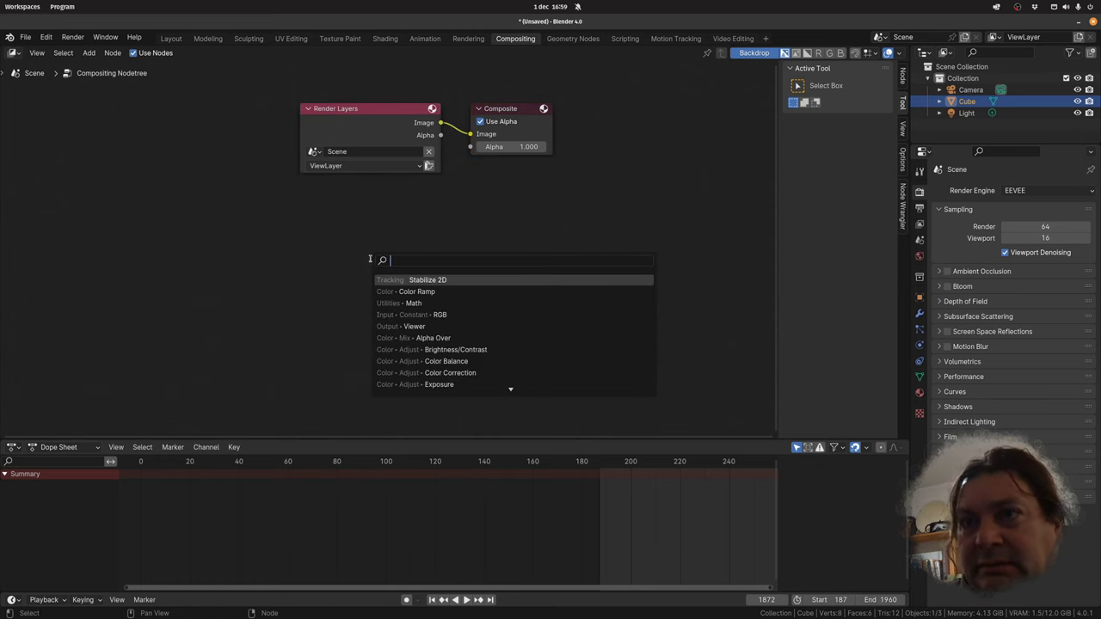
pyautogui.write('st')
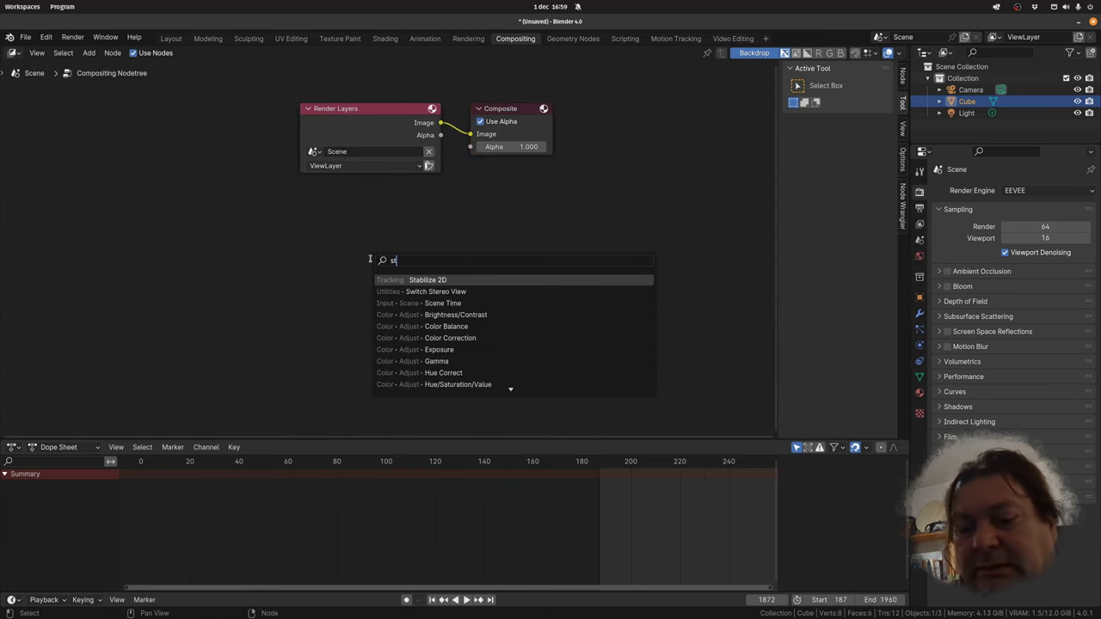
pyautogui.write('a')
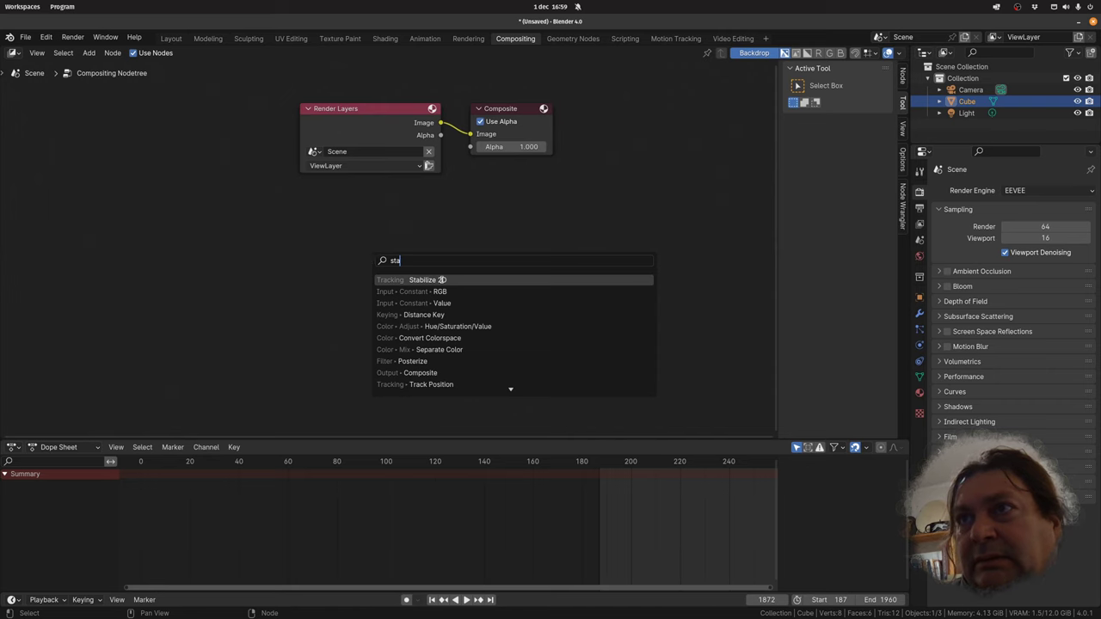
pyautogui.click(439, 286)
pyautogui.click(482, 211)
pyautogui.moveTo(383, 108); pyautogui.dragTo(313, 96)
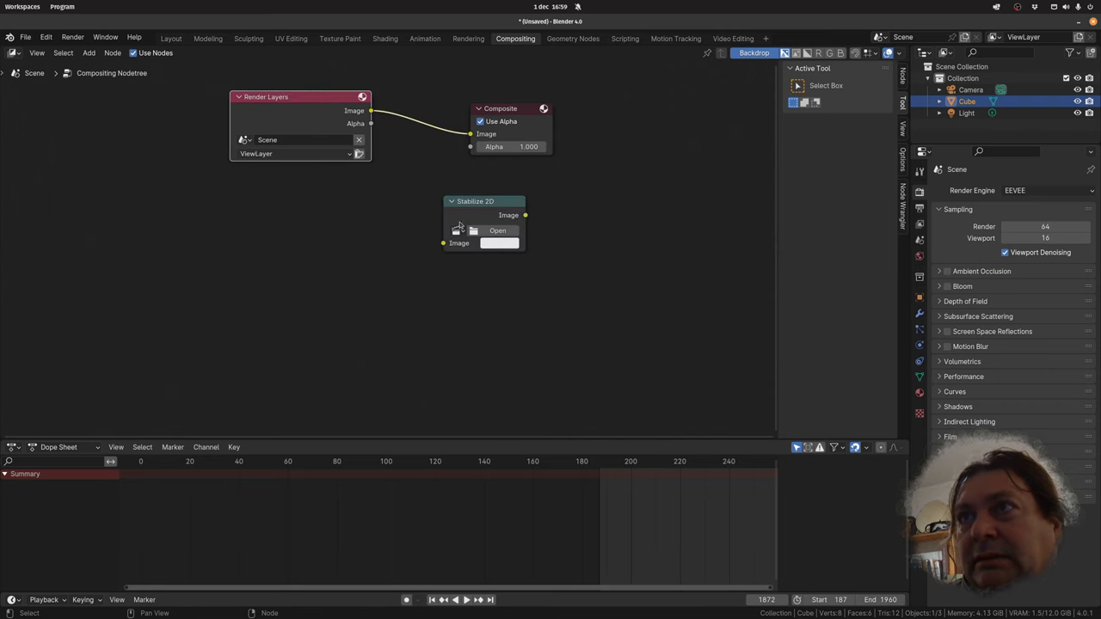
pyautogui.moveTo(443, 244); pyautogui.dragTo(260, 263)
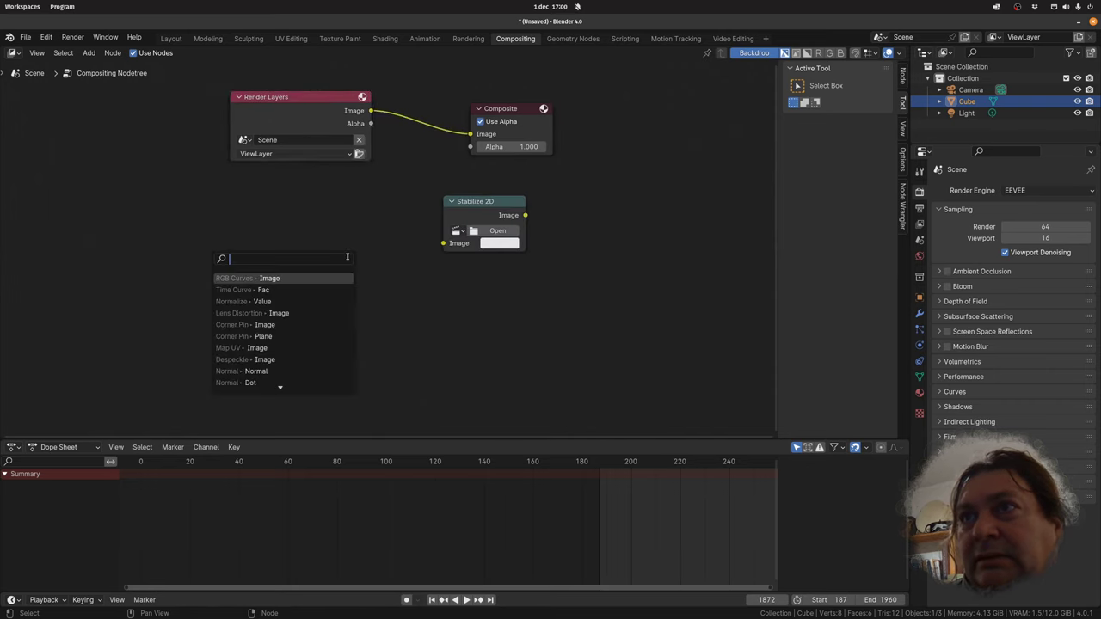
pyautogui.press('Escape')
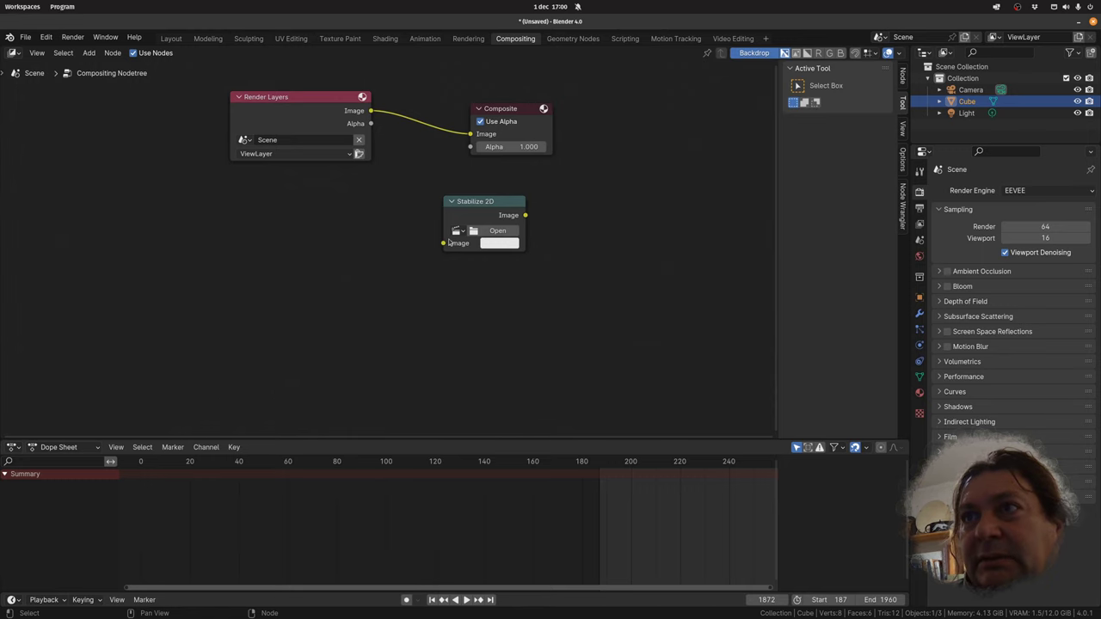
# - Feed a Movie Clip node with inspelning.mov into Stabilize 2D, also set to inspelning.mov
pyautogui.moveTo(444, 244); pyautogui.dragTo(329, 238)
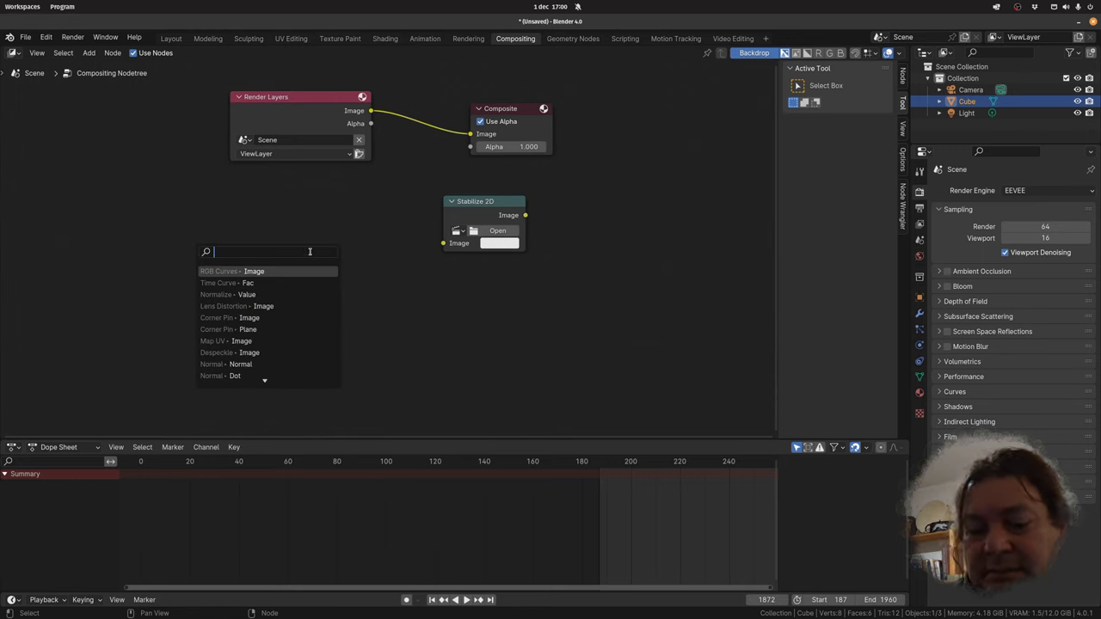
pyautogui.write('cli')
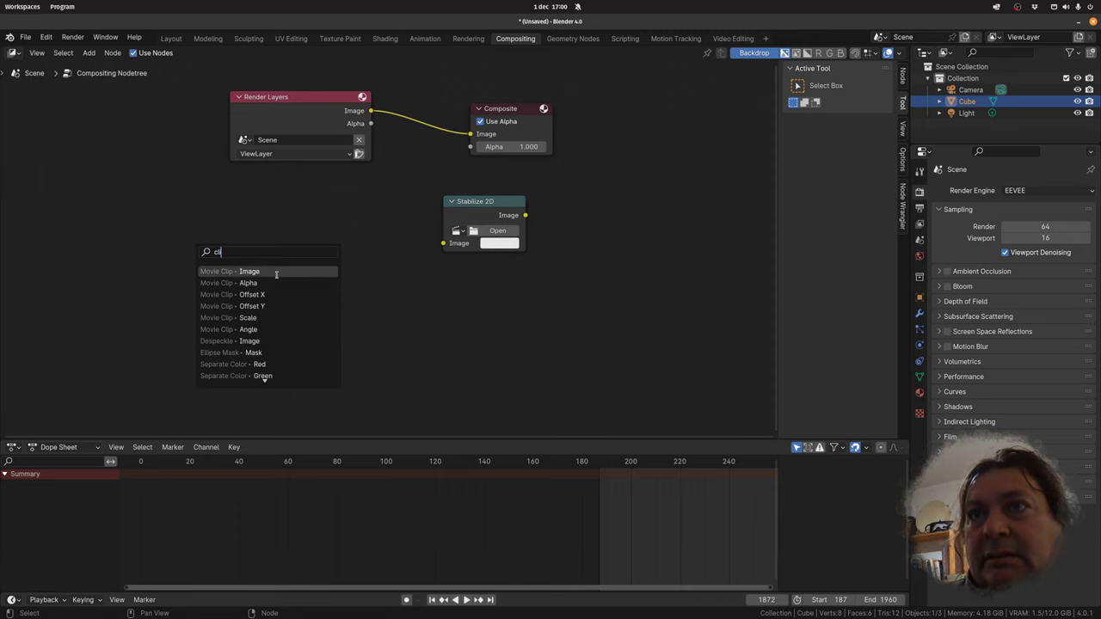
pyautogui.click(273, 271)
pyautogui.click(244, 334)
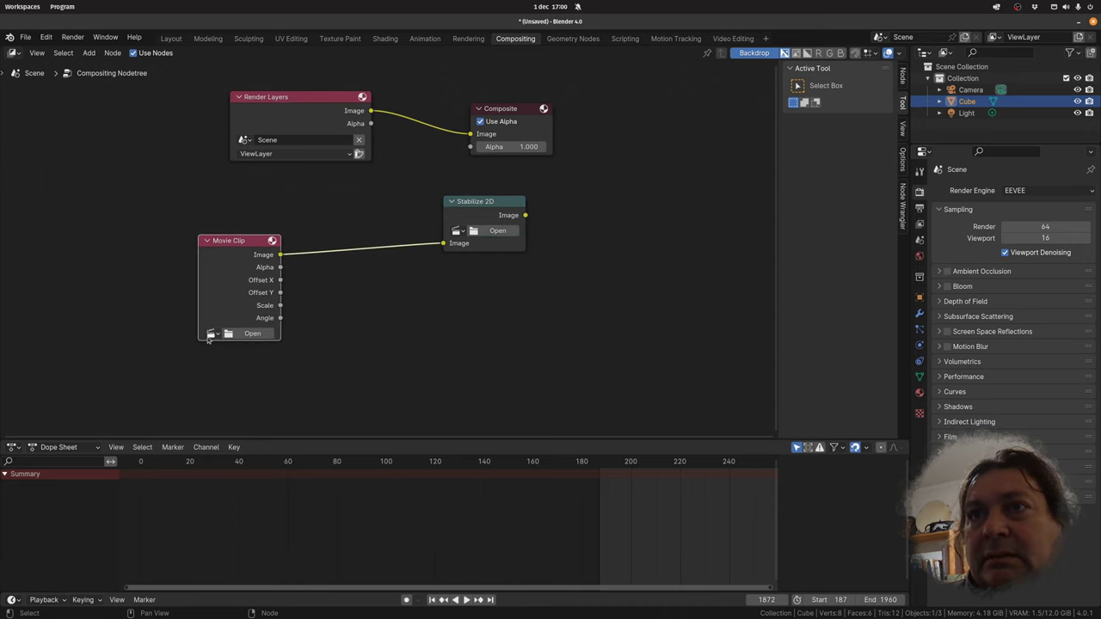
pyautogui.click(211, 334)
pyautogui.click(243, 351)
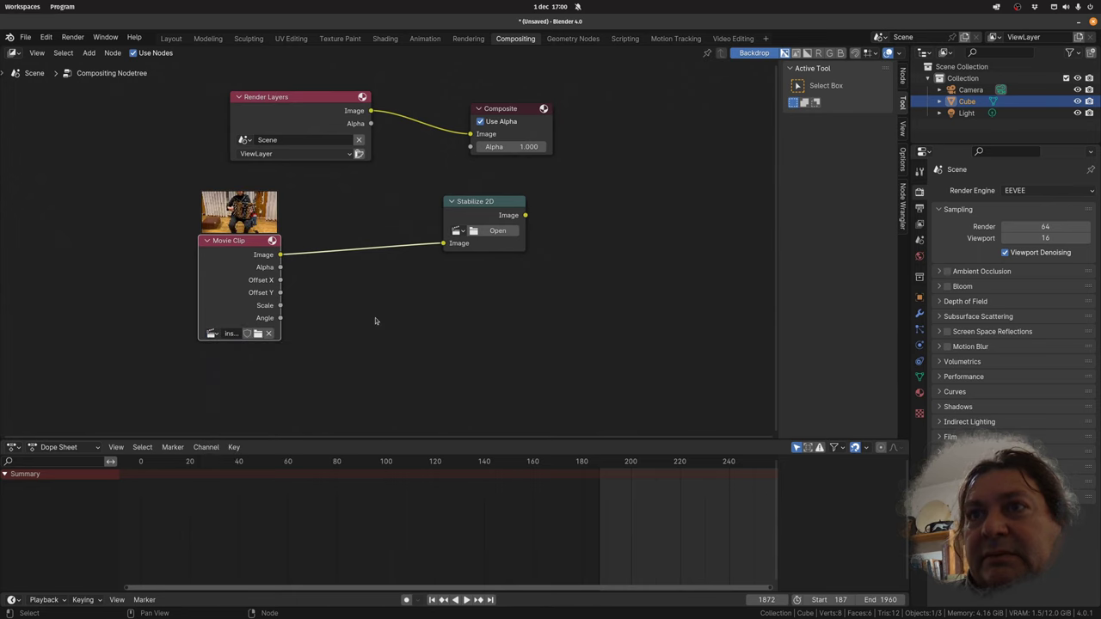
pyautogui.click(457, 230)
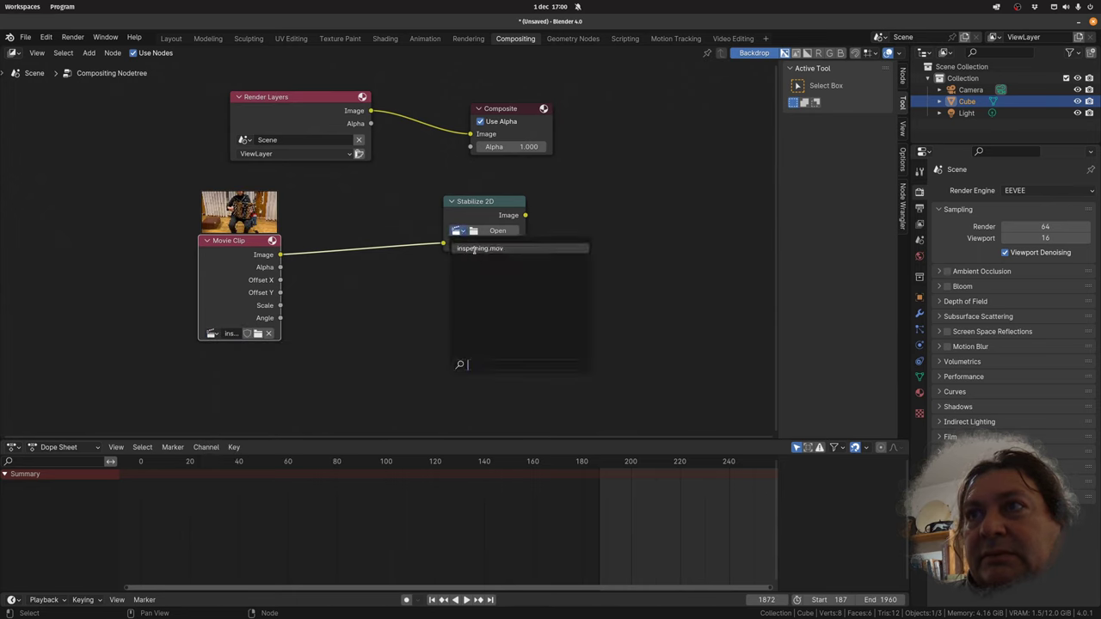
pyautogui.click(475, 249)
# - Connect the Stabilize 2D output to the Composite node and start adding a Viewer
pyautogui.moveTo(520, 116); pyautogui.dragTo(661, 132)
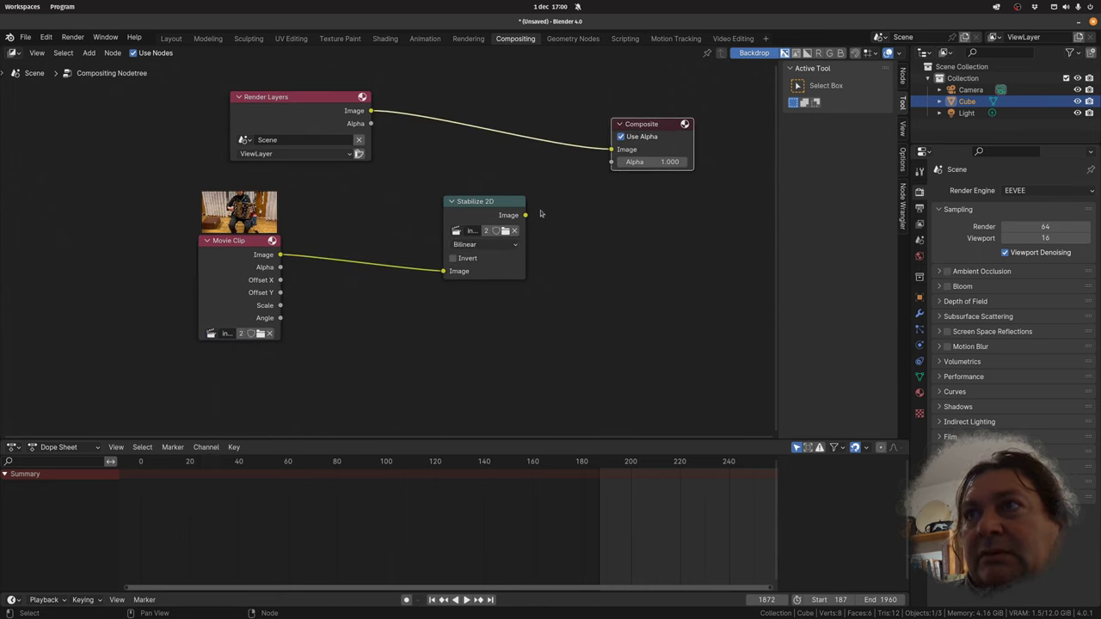
pyautogui.moveTo(525, 216); pyautogui.dragTo(611, 149)
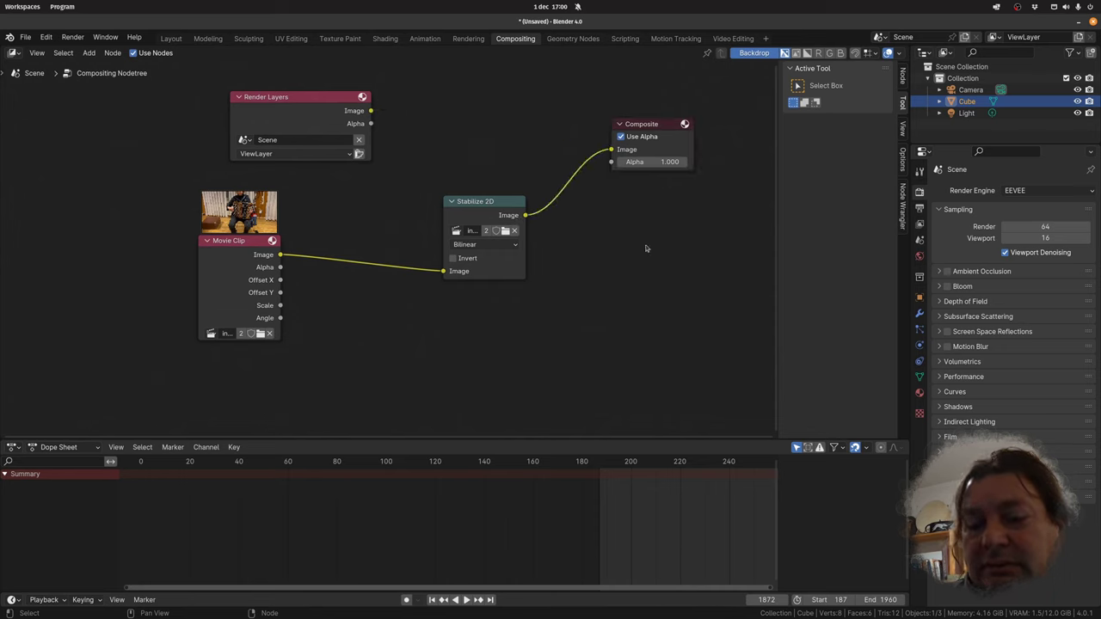
pyautogui.moveTo(525, 215); pyautogui.dragTo(638, 267)
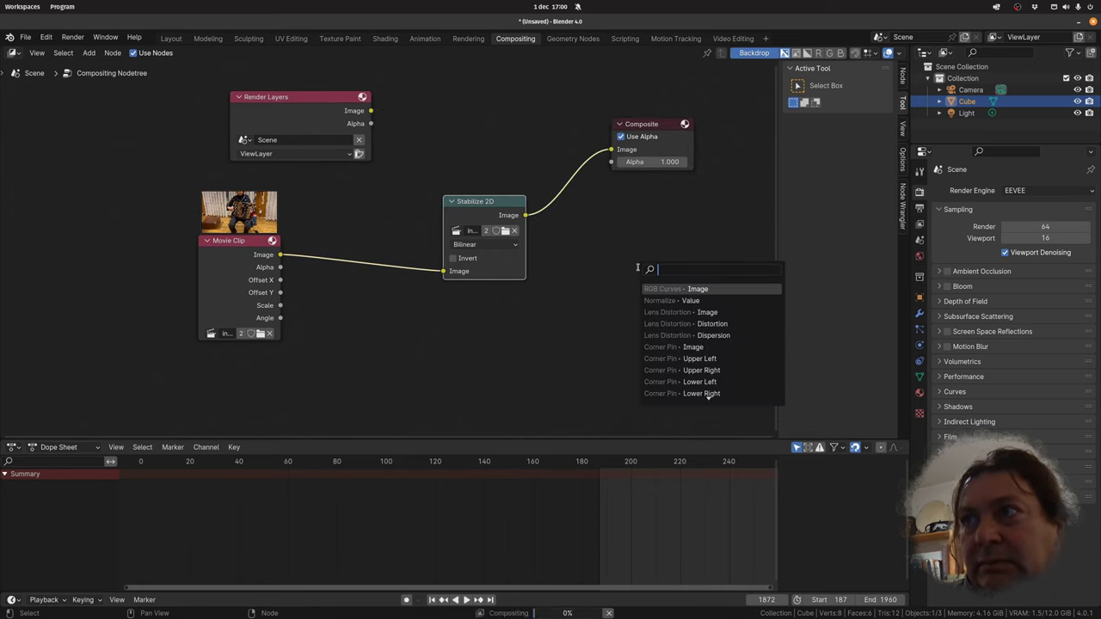
pyautogui.write('vi')
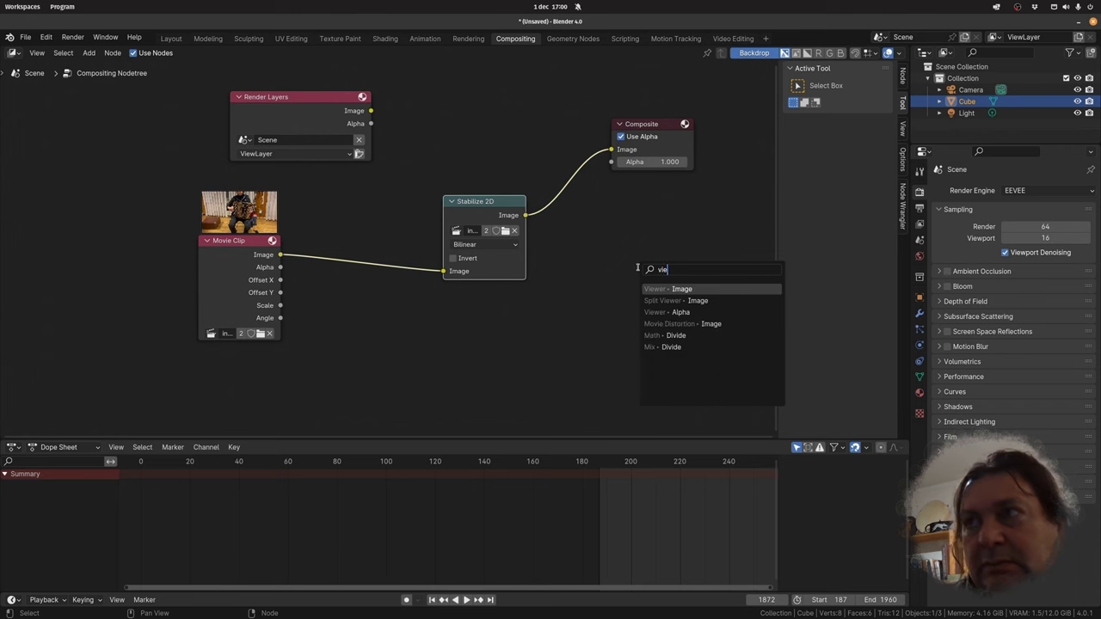
pyautogui.write('e')
# - Add a Viewer node from Stabilize 2D and zoom the backdrop out to fit the whole video
pyautogui.click(689, 289)
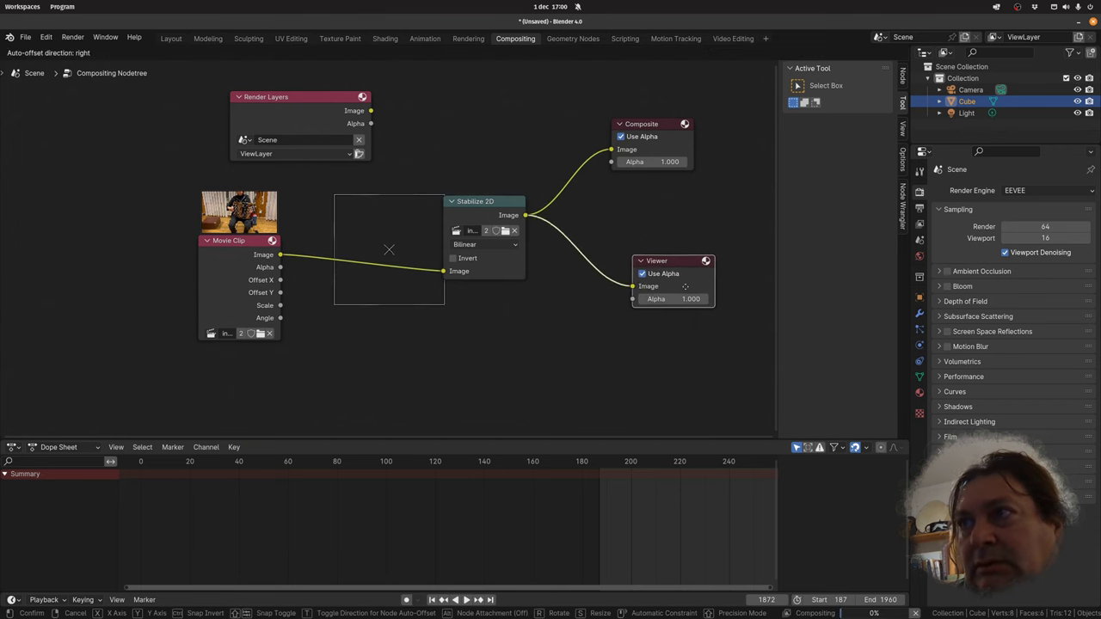
pyautogui.scroll(-1, 640, 290)
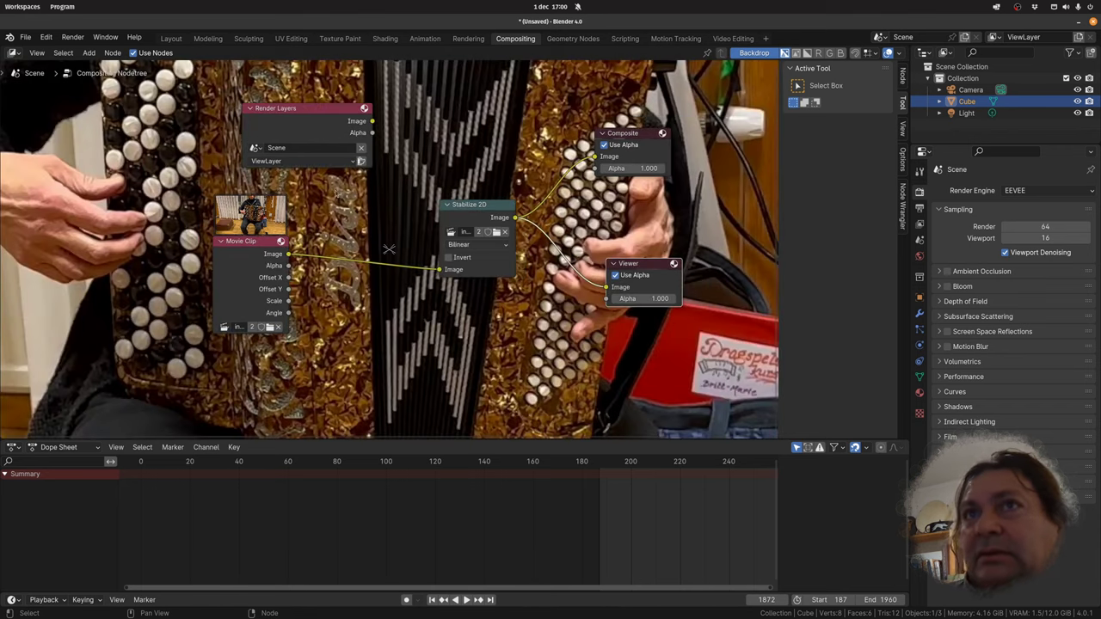
pyautogui.click(37, 52)
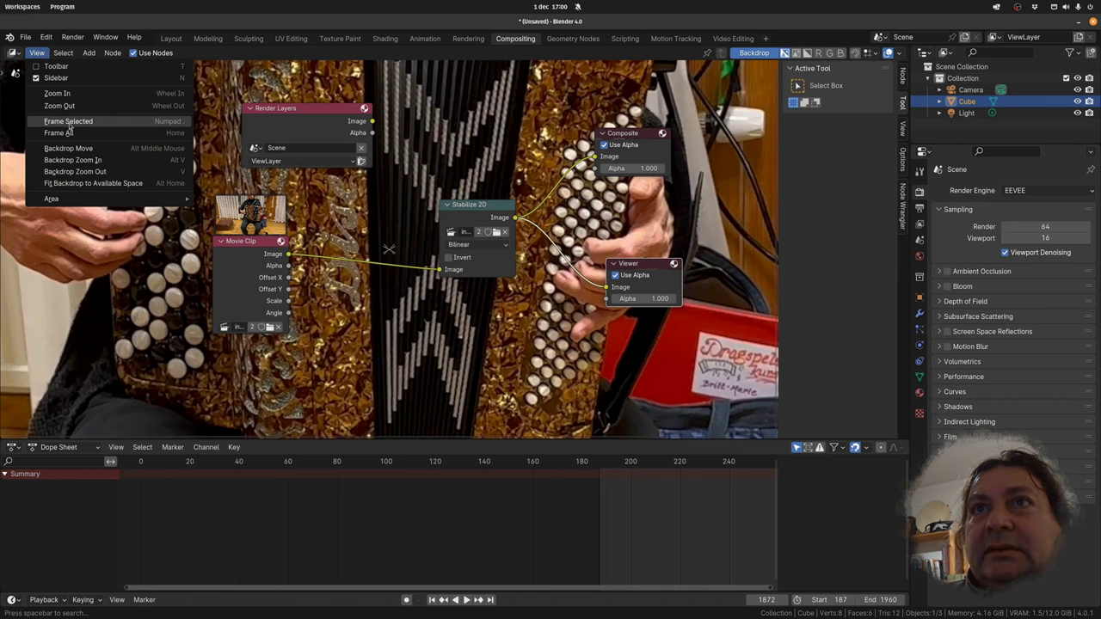
pyautogui.click(70, 172)
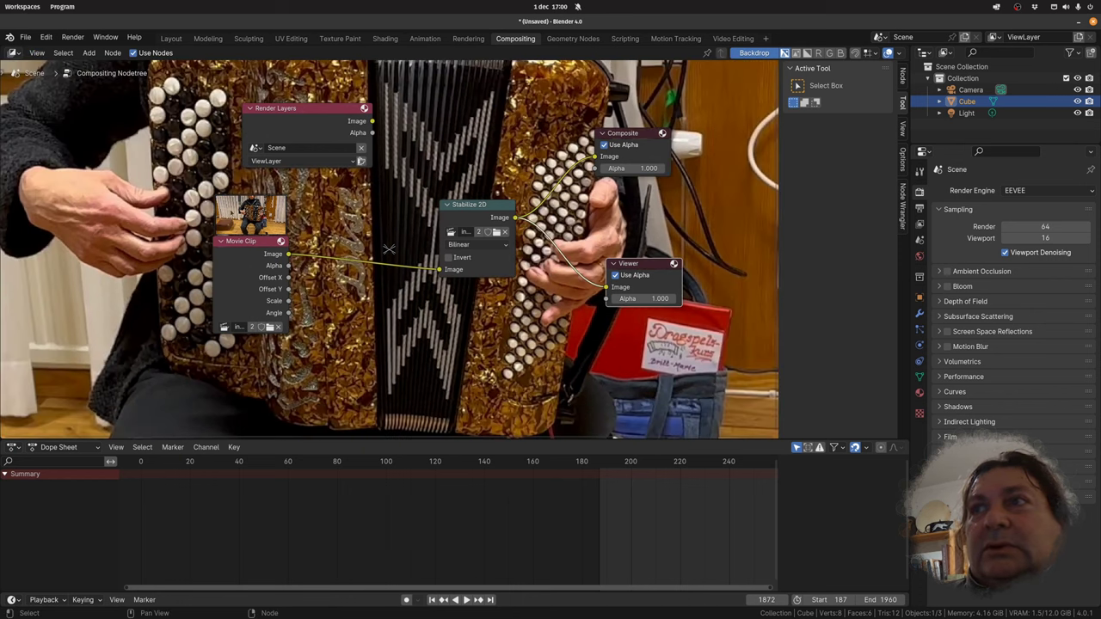
pyautogui.press('v')
pyautogui.press('v')
pyautogui.press('v')
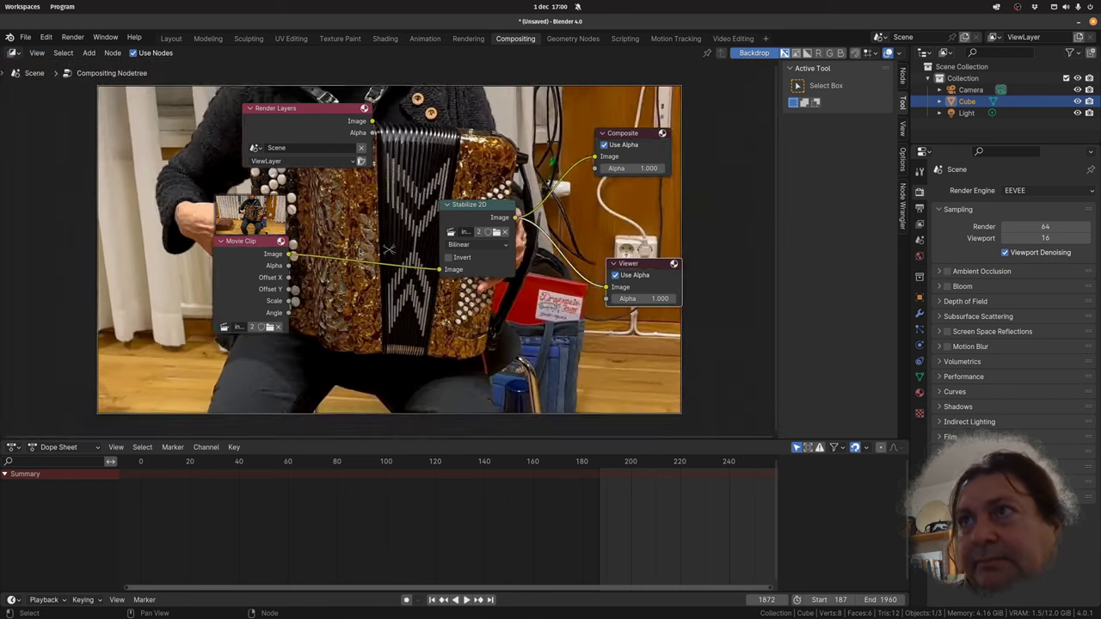
pyautogui.press('v')
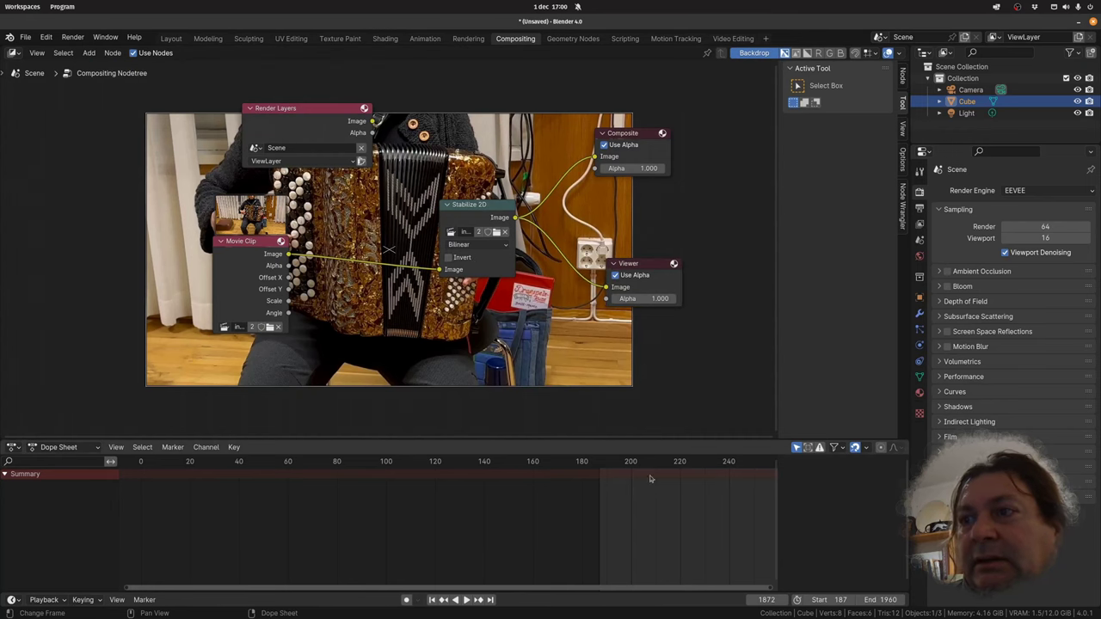
pyautogui.moveTo(748, 499); pyautogui.dragTo(410, 482, button='middle')
pyautogui.scroll(-2, 410, 482)
pyautogui.scroll(-1, 521, 497)
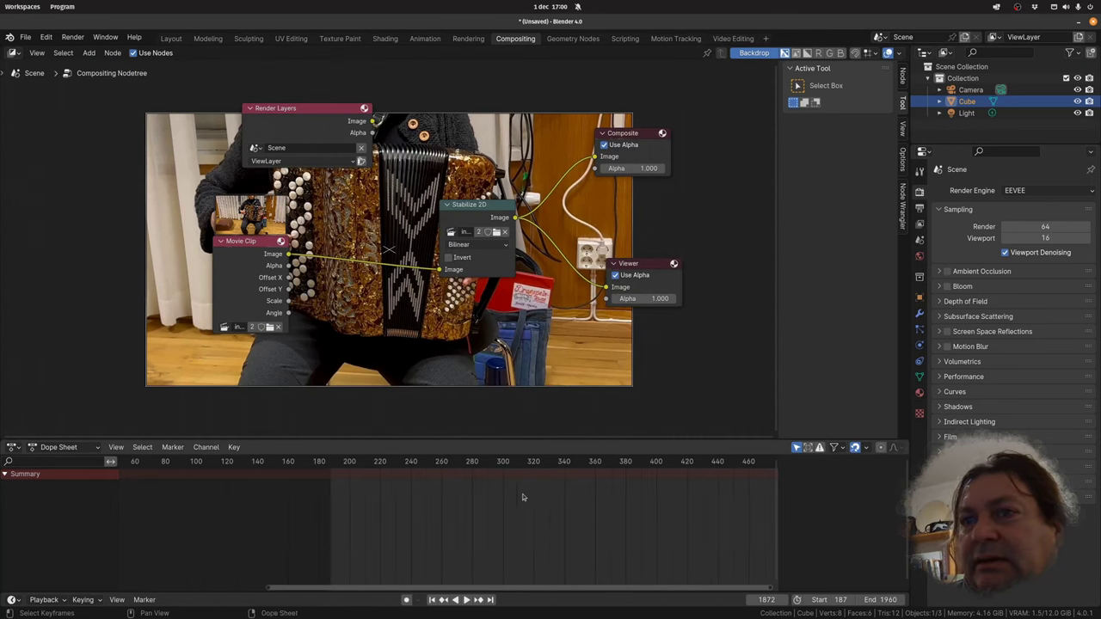
pyautogui.scroll(-1, 400, 511)
pyautogui.scroll(-1, 433, 508)
# - Jump to frame 940, shift the Stabilize 2D node left, and inspect the view transform options
pyautogui.press('Home')
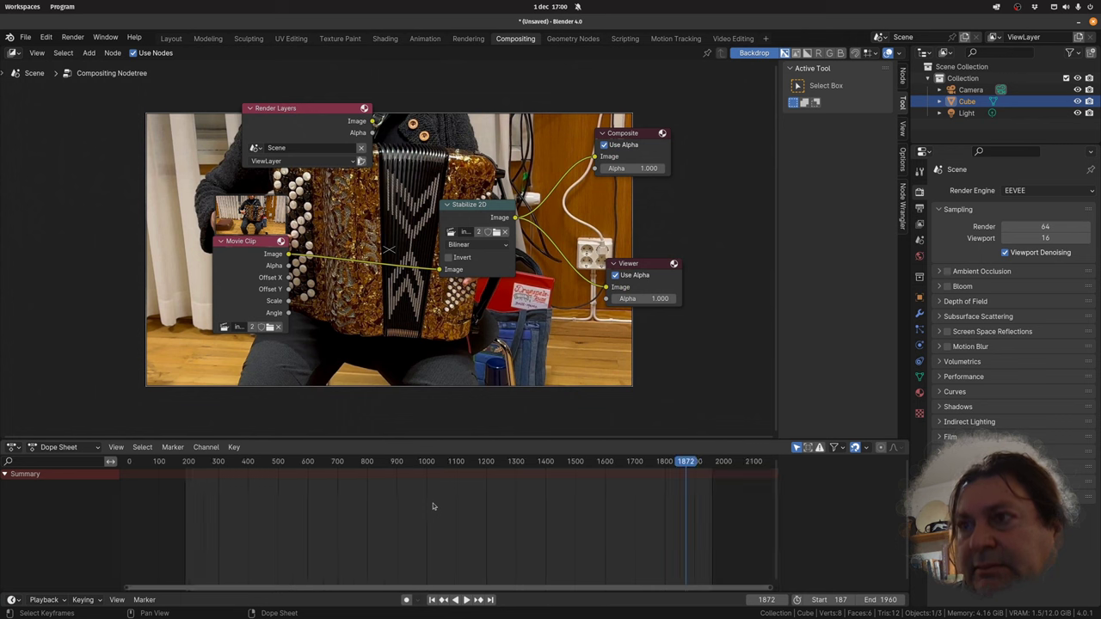
pyautogui.moveTo(200, 462); pyautogui.dragTo(251, 462)
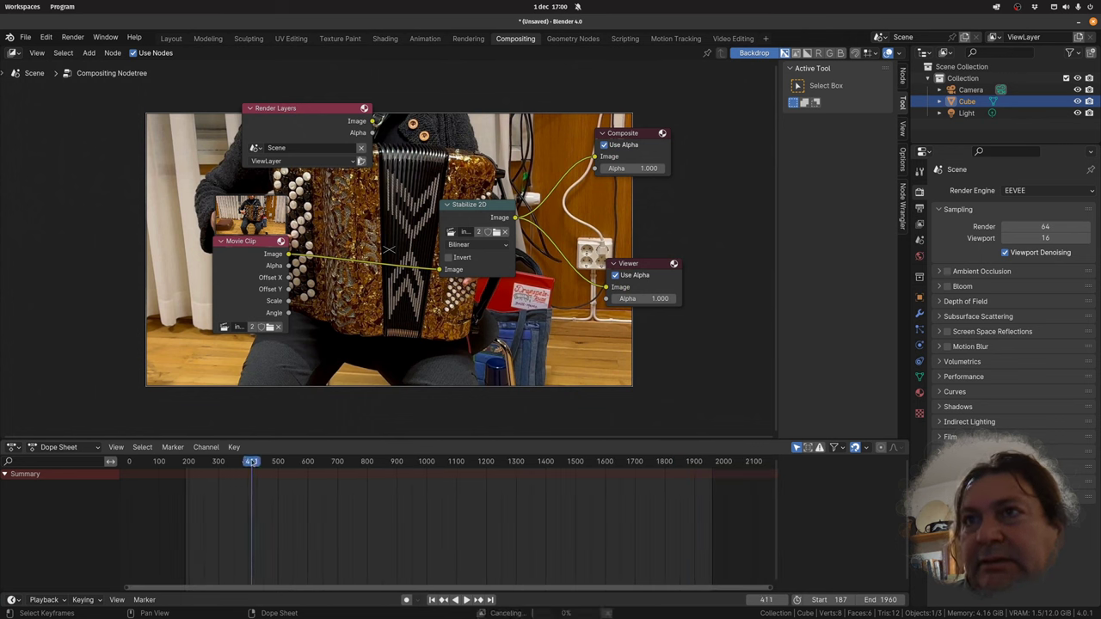
pyautogui.click(409, 462)
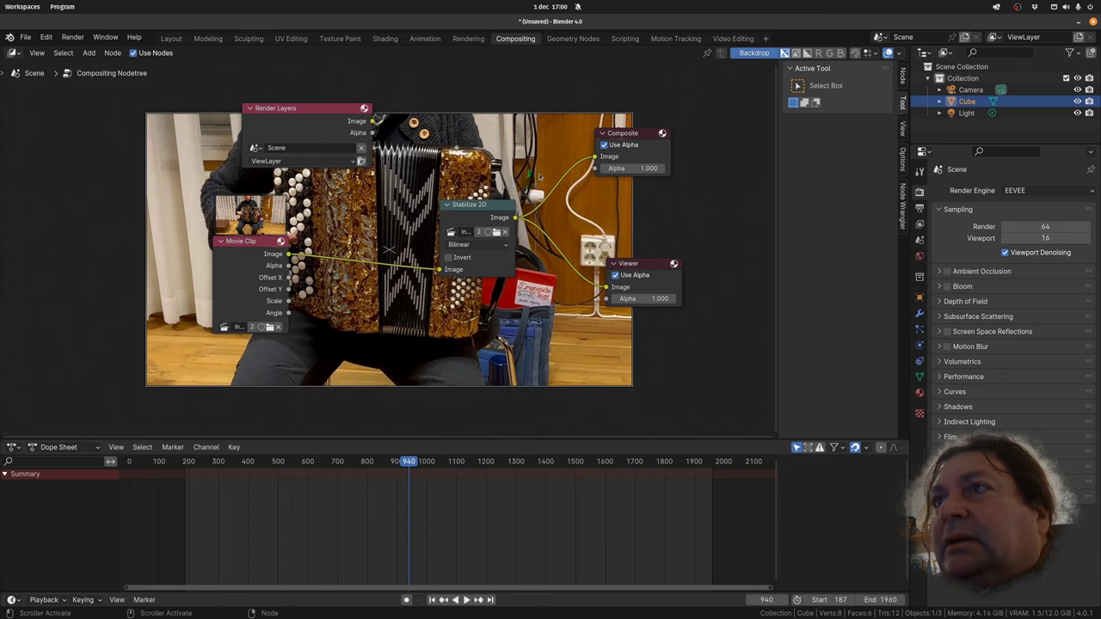
pyautogui.moveTo(498, 205); pyautogui.dragTo(411, 201)
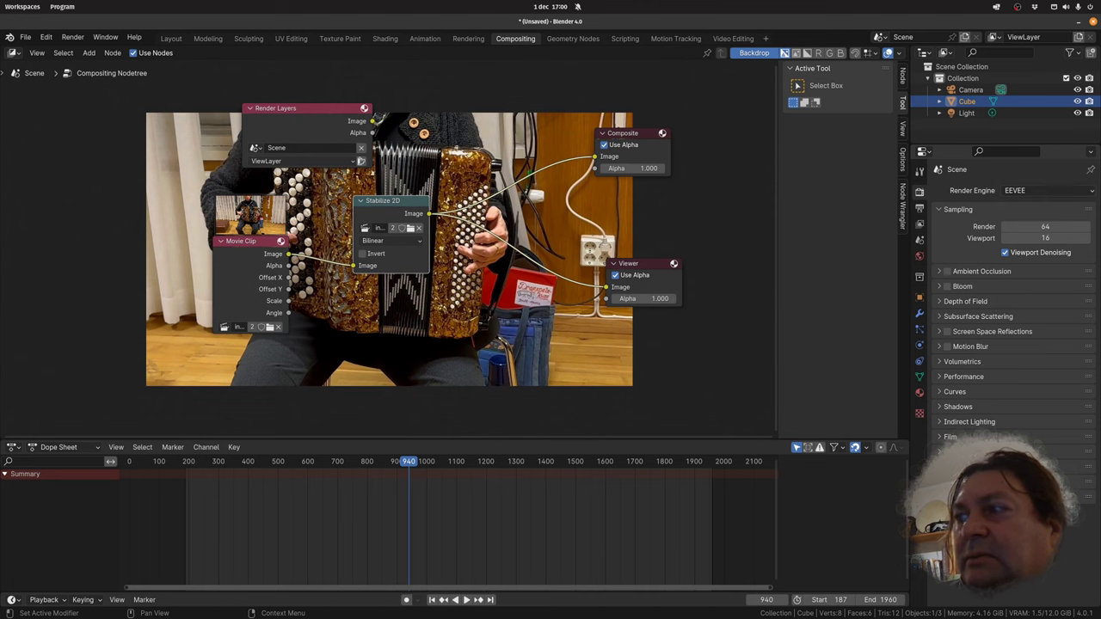
pyautogui.scroll(-1, 998, 301)
pyautogui.click(1058, 526)
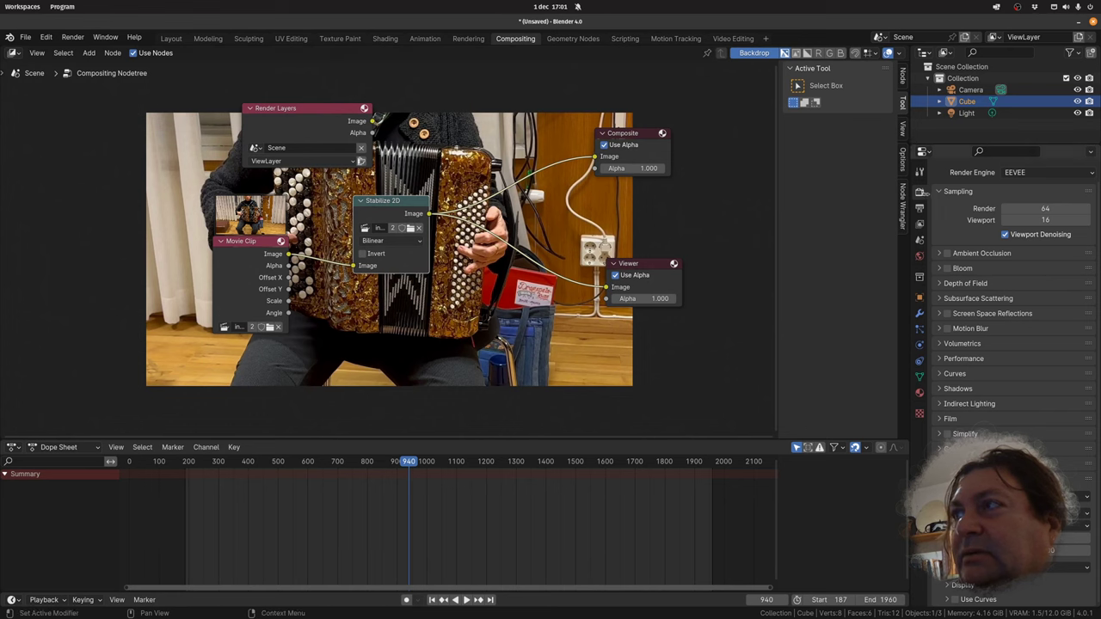
# - Set the output frame rate to 24 fps and lower the resolution percentage
pyautogui.click(920, 209)
pyautogui.click(1045, 295)
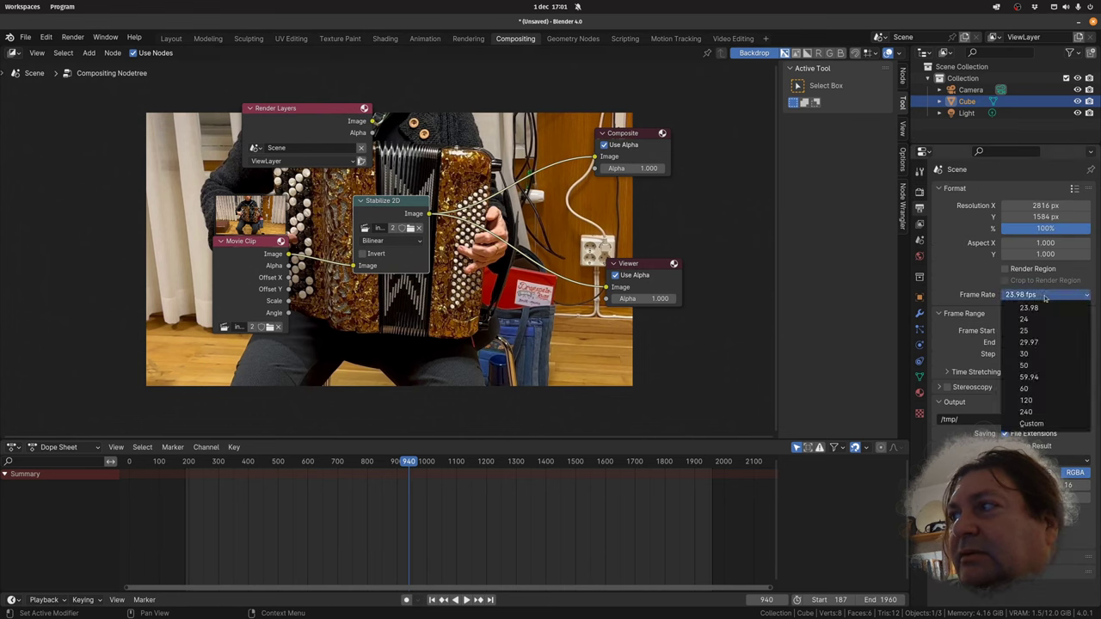
pyautogui.click(1025, 318)
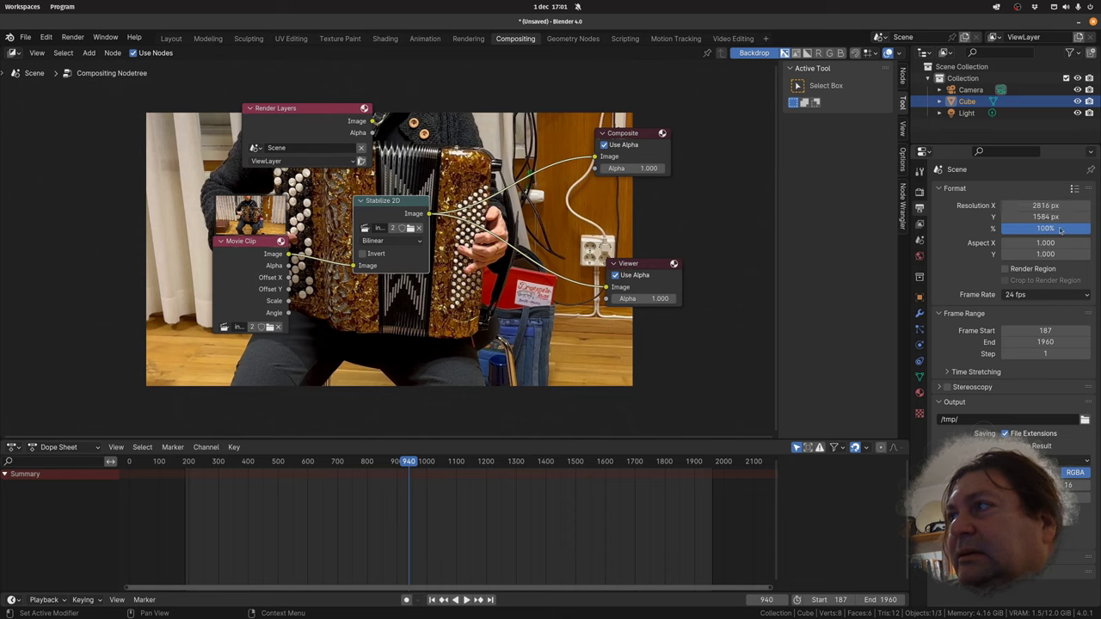
pyautogui.keyDown('ctrl'); pyautogui.moveTo(1046, 228); pyautogui.dragTo(1028, 228); pyautogui.keyUp('ctrl')
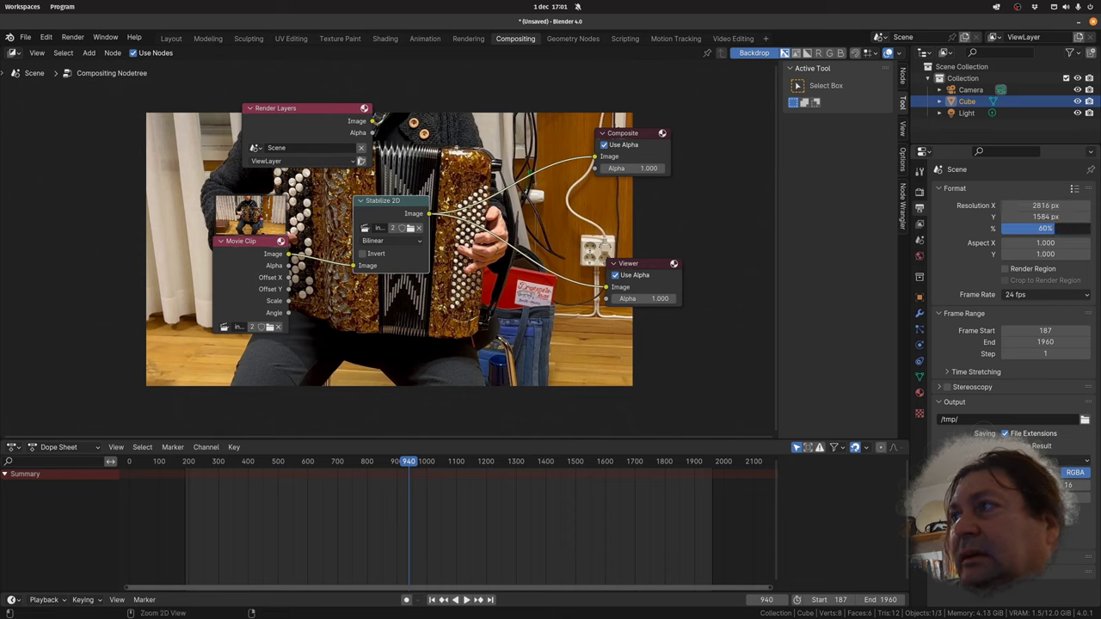
# - Switch to the Motion Tracking workspace and set the resolution percentage to 50%, then 84%
pyautogui.click(689, 39)
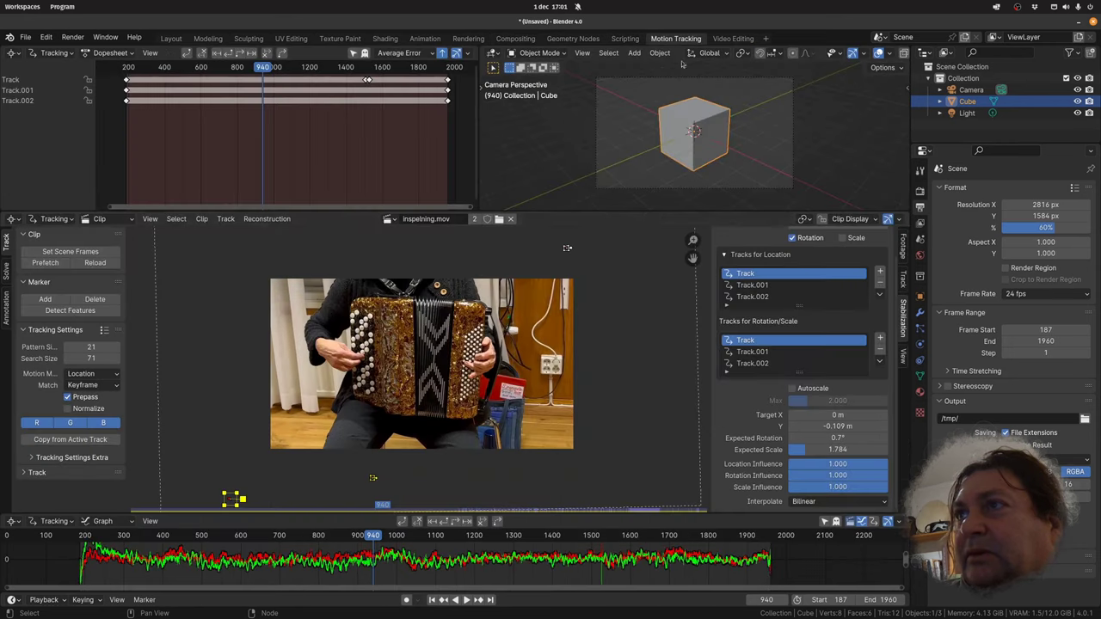
pyautogui.scroll(-3, 492, 308)
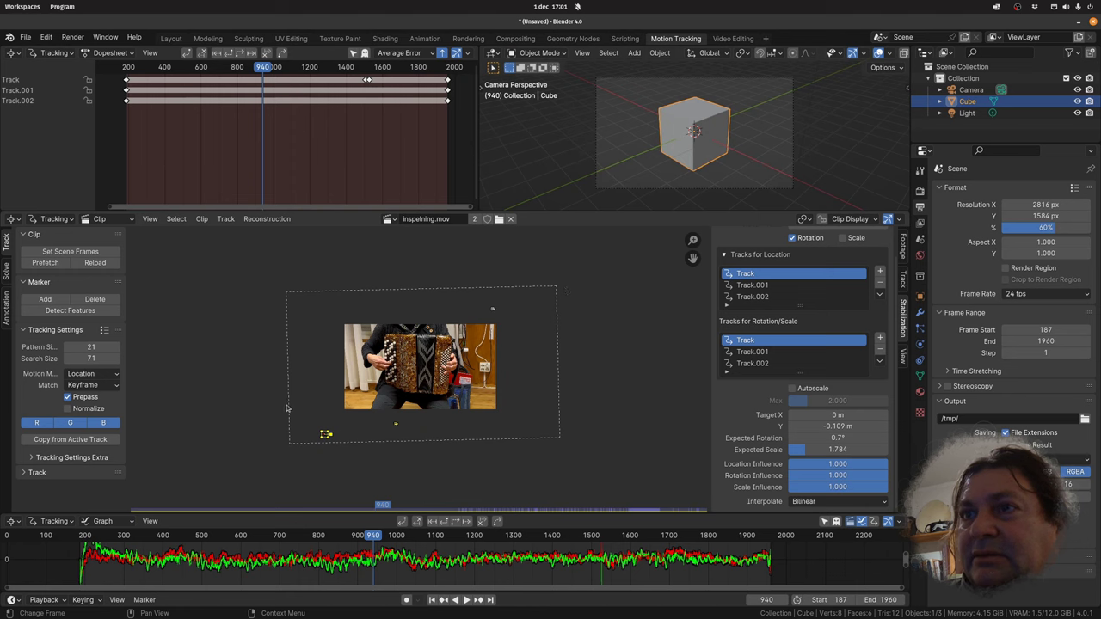
pyautogui.click(1057, 227)
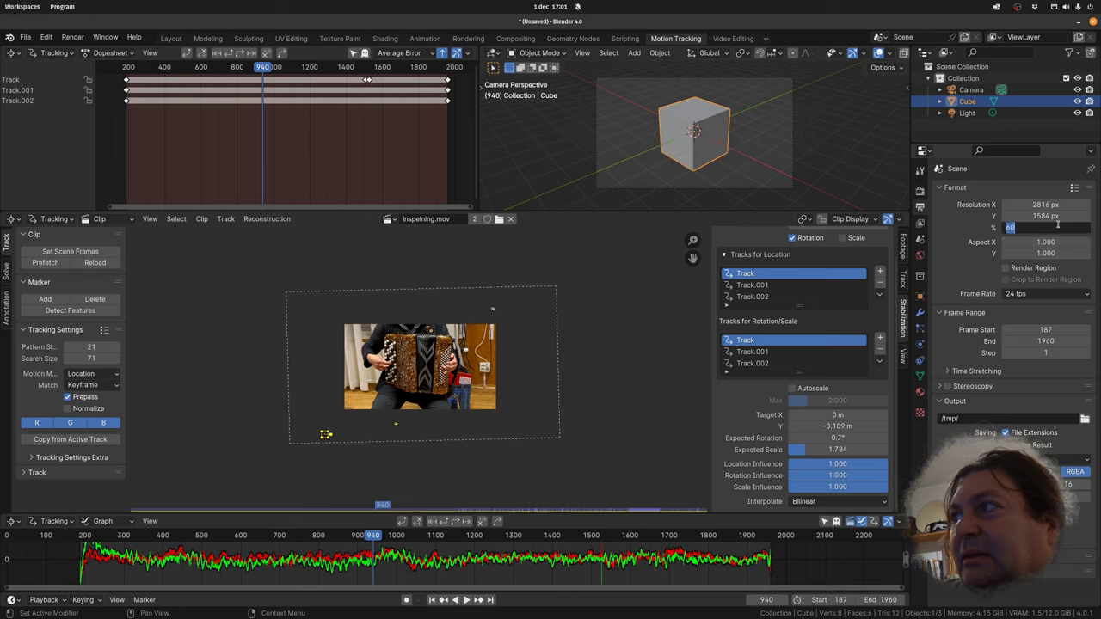
pyautogui.write('50')
pyautogui.press('Return')
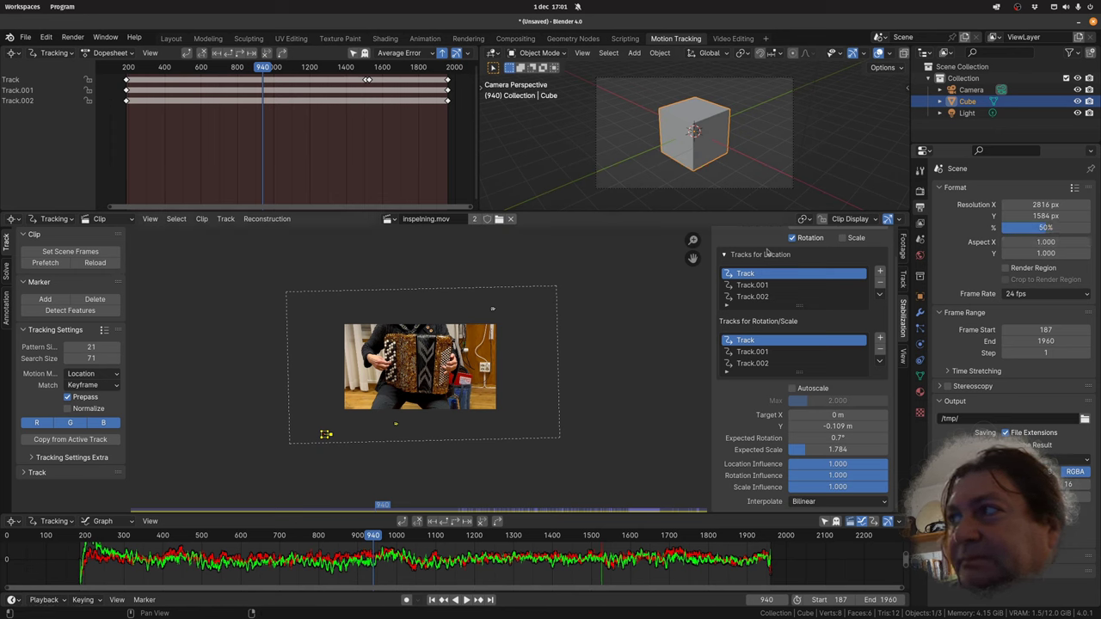
pyautogui.moveTo(1045, 228); pyautogui.dragTo(1075, 227)
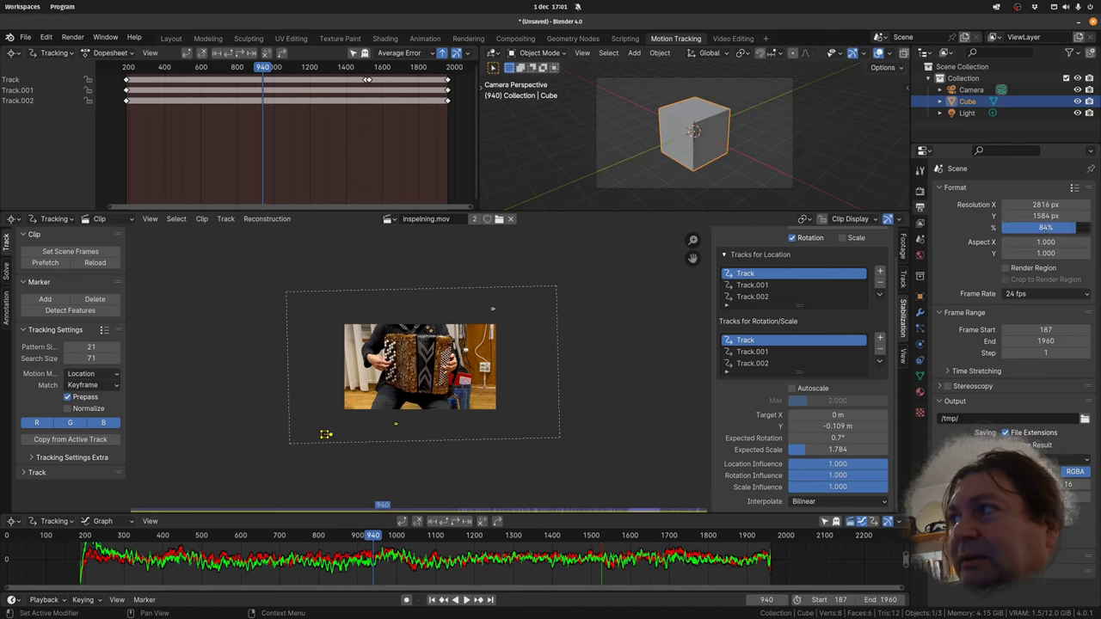
# - Apply the HDTV 1080p format preset for 1920 × 1080 output at 100%
pyautogui.click(1073, 189)
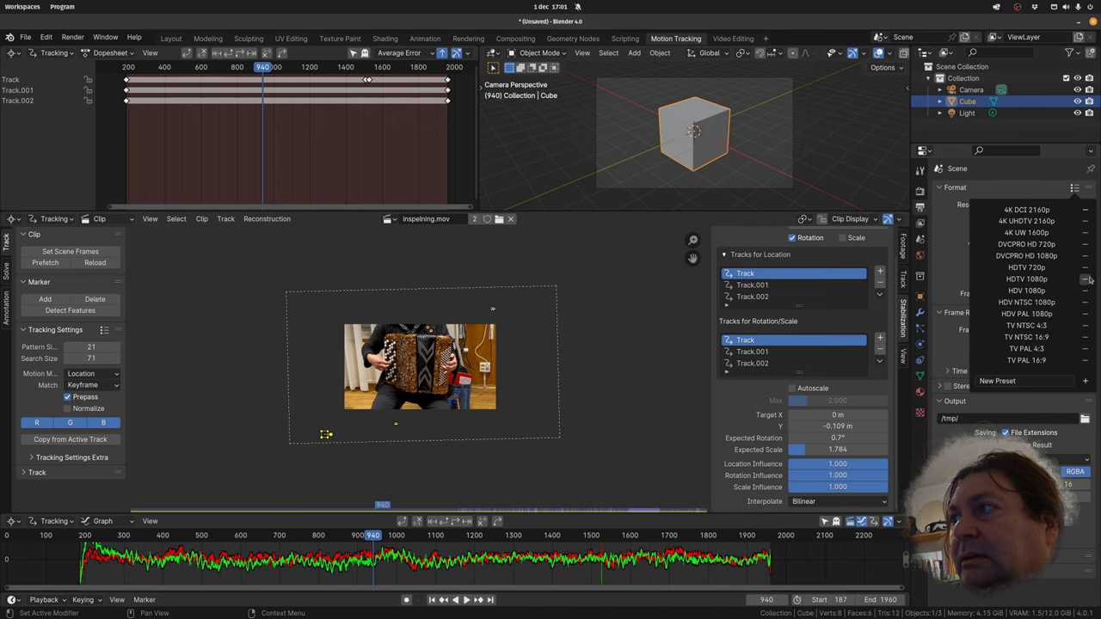
pyautogui.click(989, 193)
pyautogui.click(990, 188)
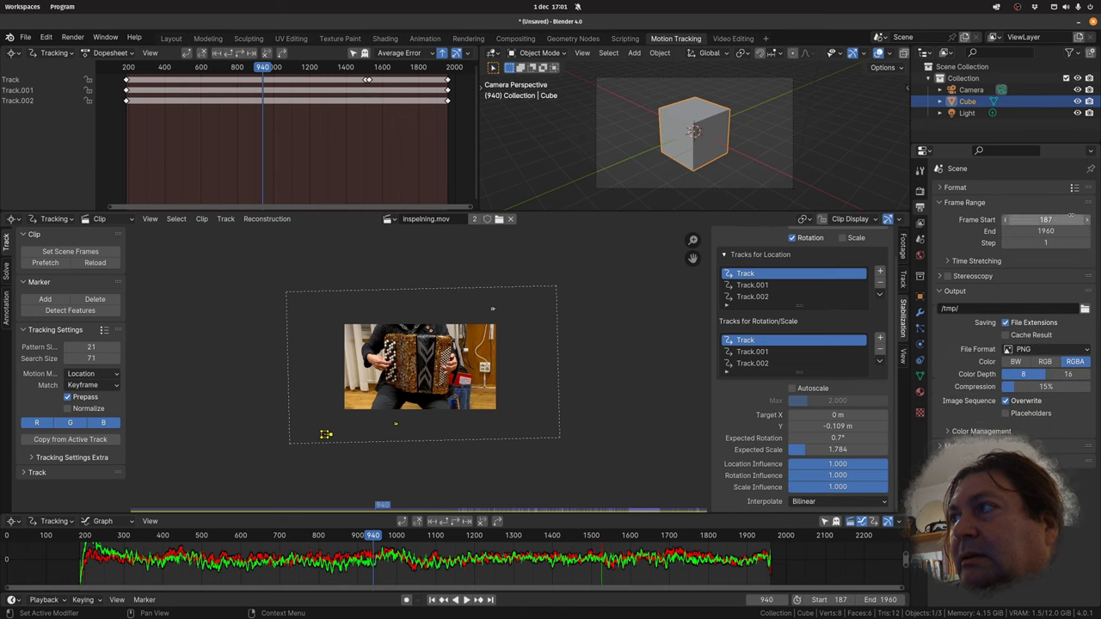
pyautogui.click(942, 188)
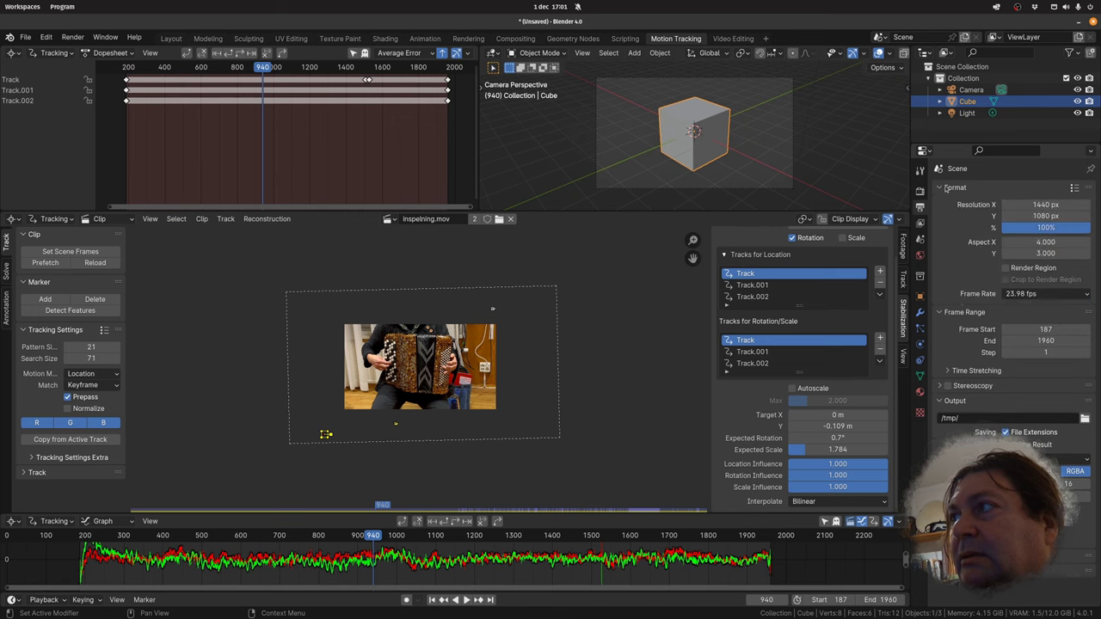
pyautogui.click(1075, 188)
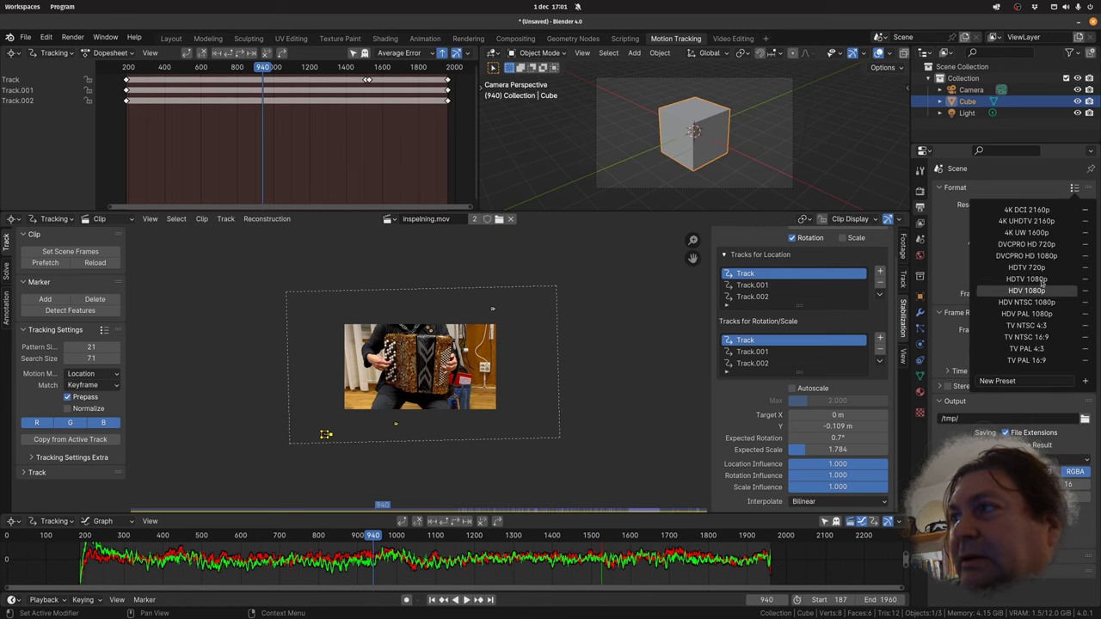
pyautogui.click(1042, 289)
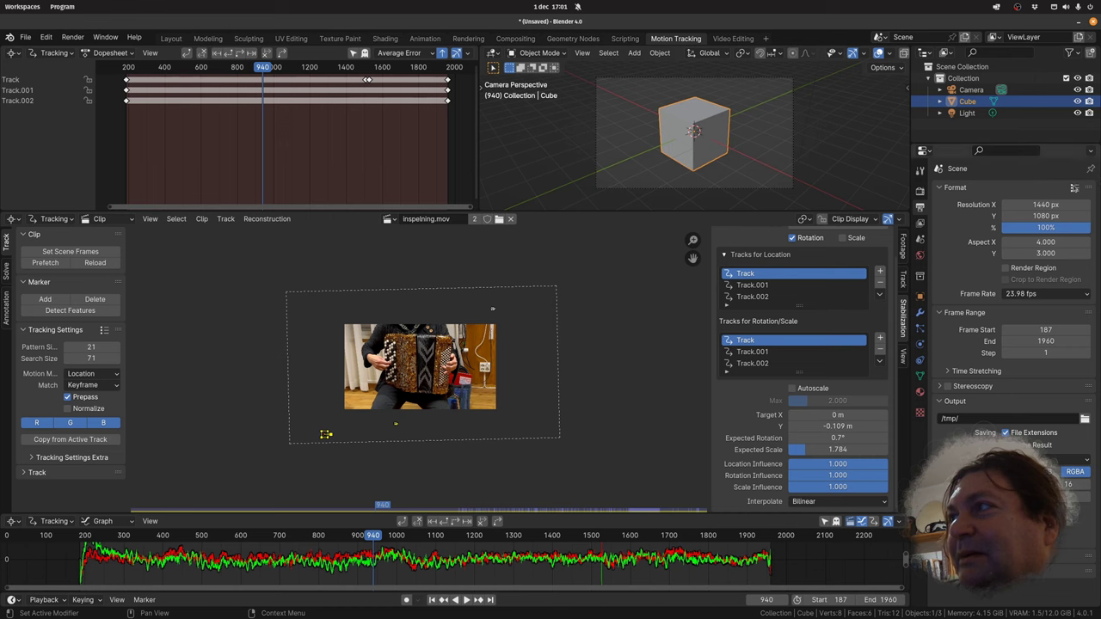
pyautogui.click(1075, 187)
pyautogui.click(1036, 276)
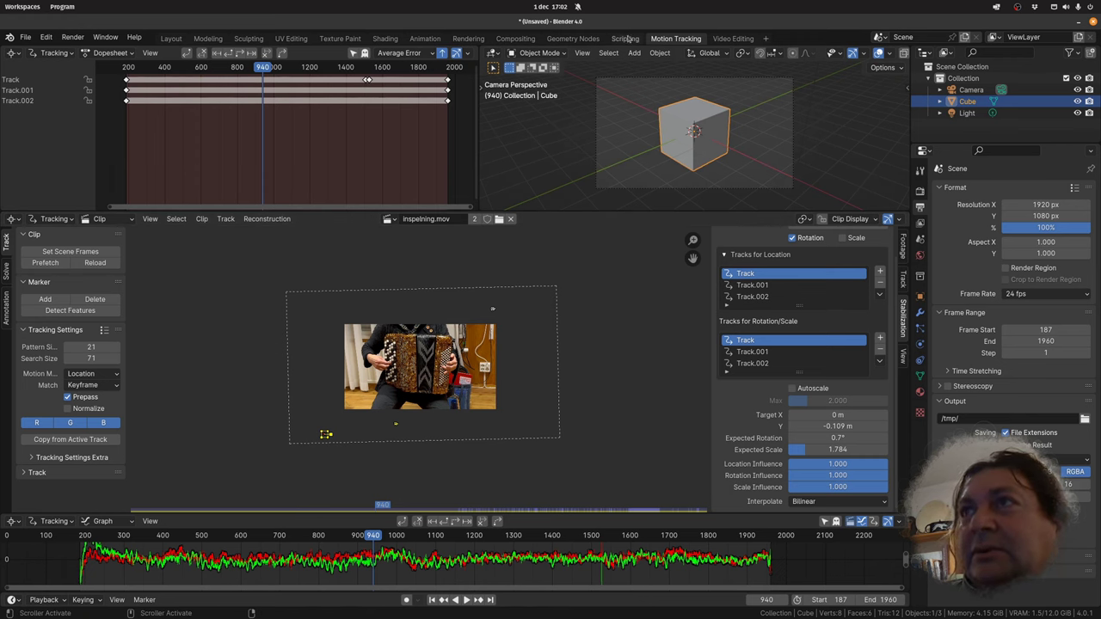
# - Back in Compositing, add a Hue Correct node with Shift+A and drop it on the Stabilize 2D–Viewer link
pyautogui.click(521, 39)
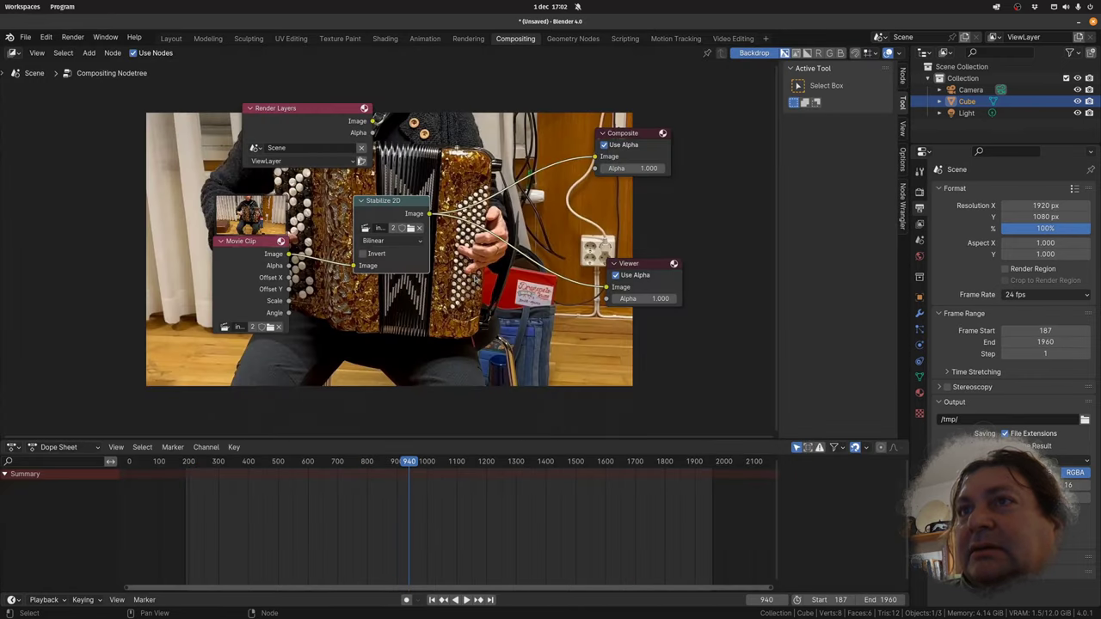
pyautogui.scroll(-2, 384, 246)
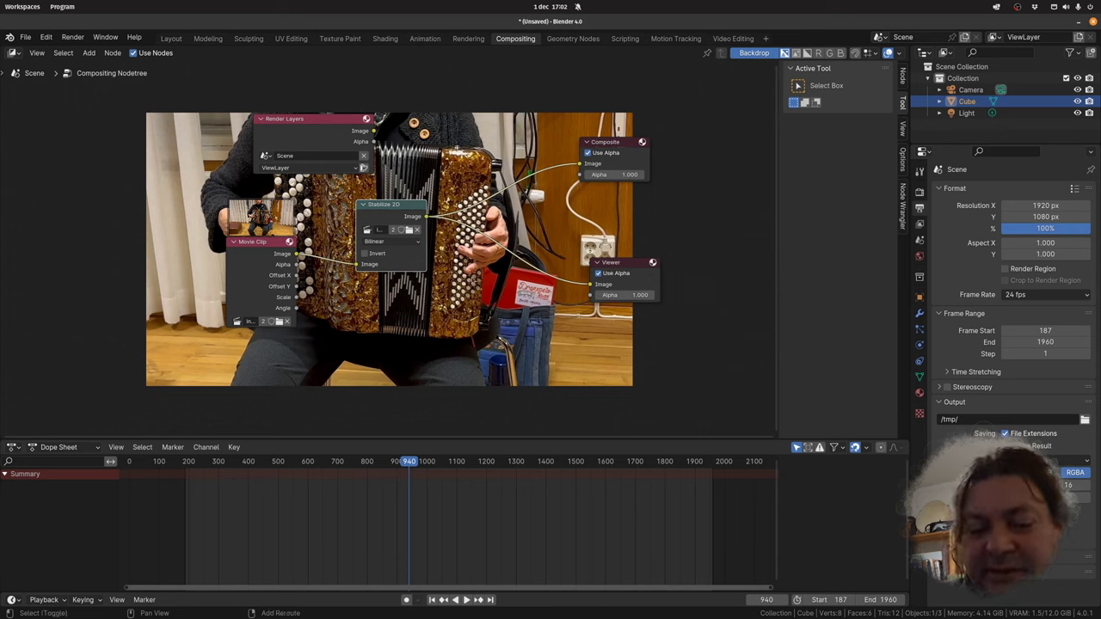
pyautogui.hotkey('shift', 'a')
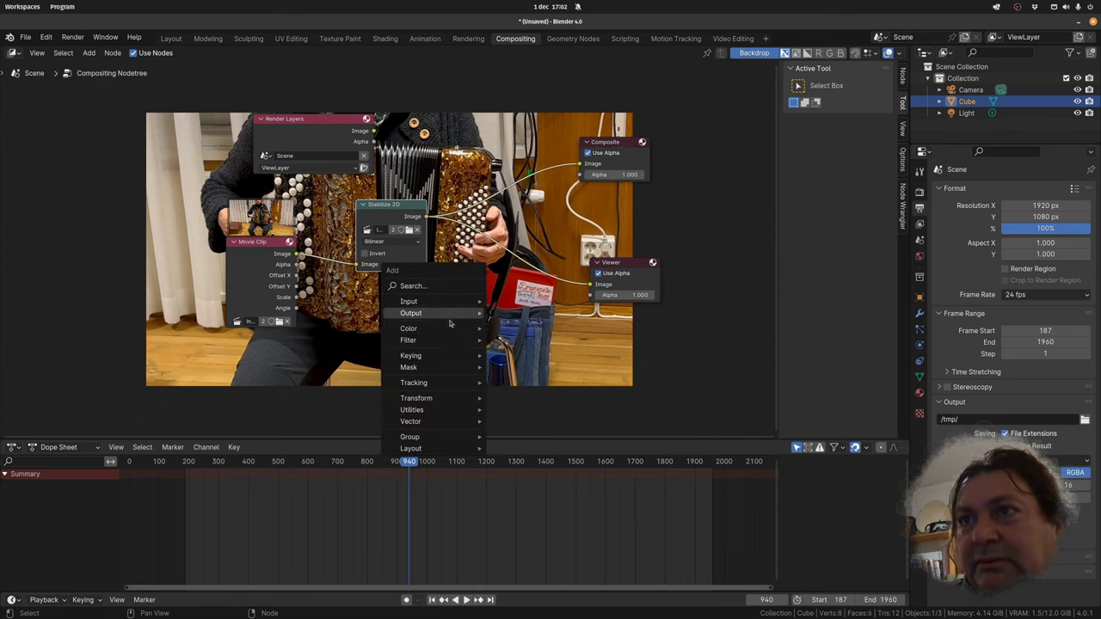
pyautogui.moveTo(537, 329)
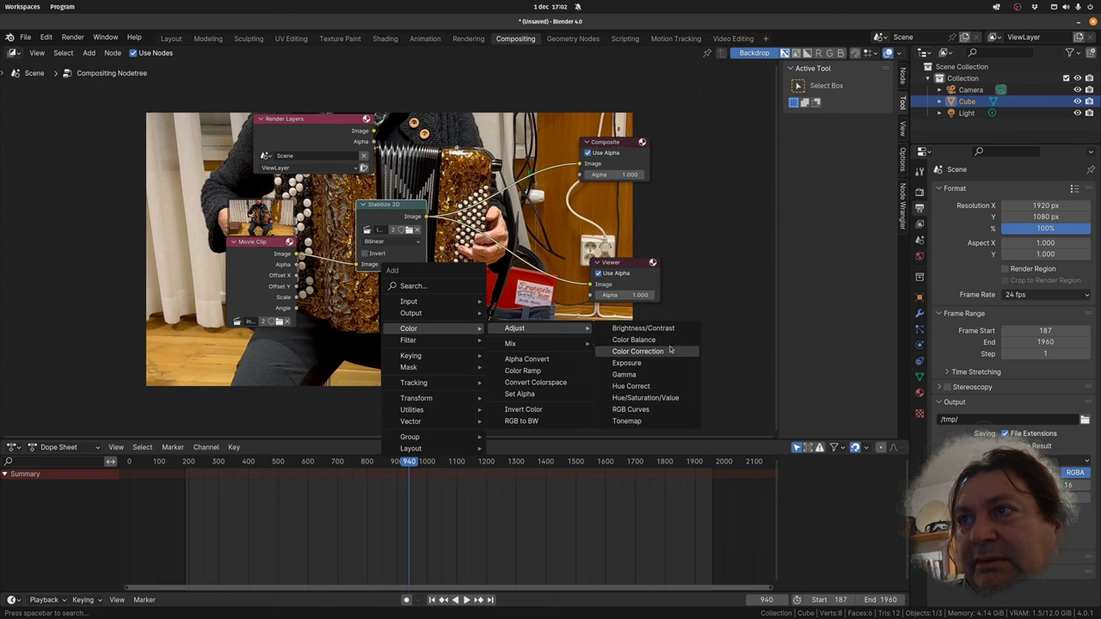
pyautogui.click(666, 351)
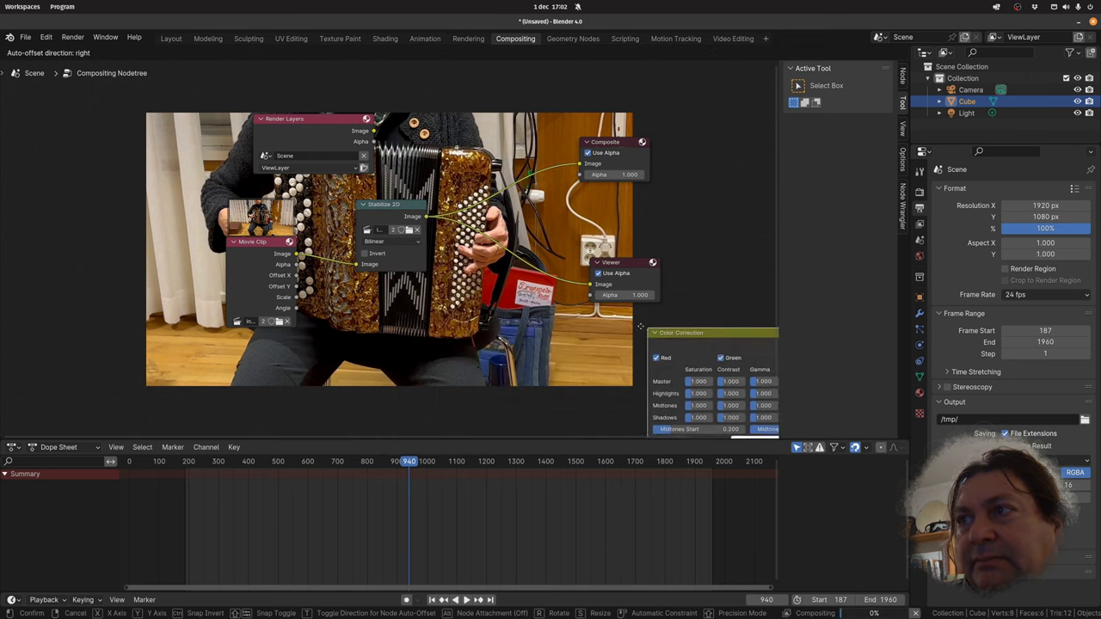
pyautogui.click(551, 321)
pyautogui.hotkey('ctrl', 'z')
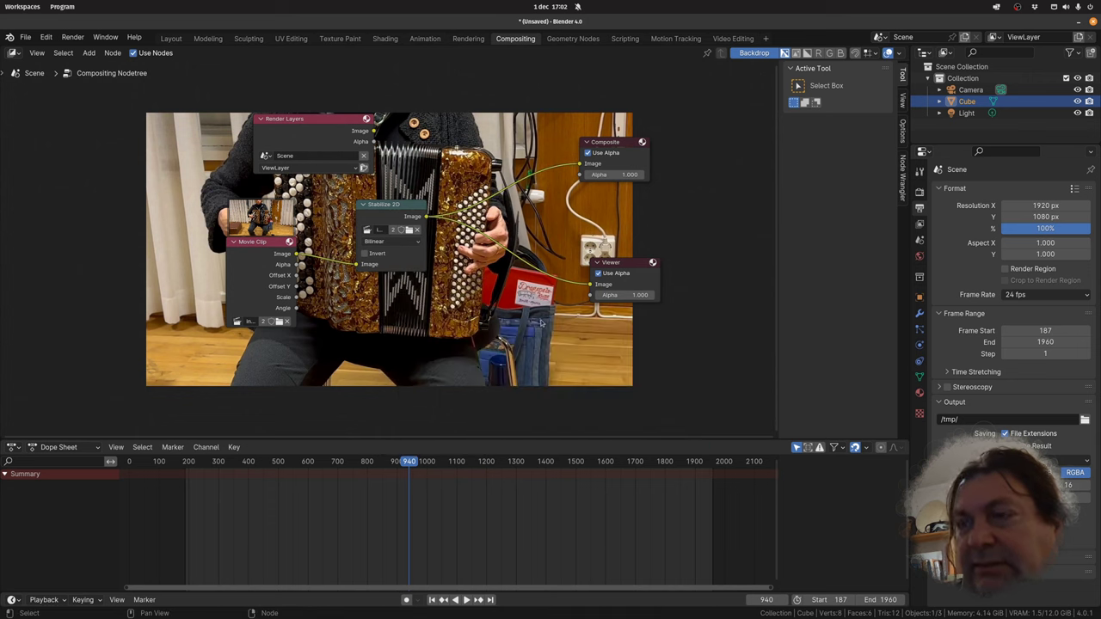
pyautogui.hotkey('shift', 'a')
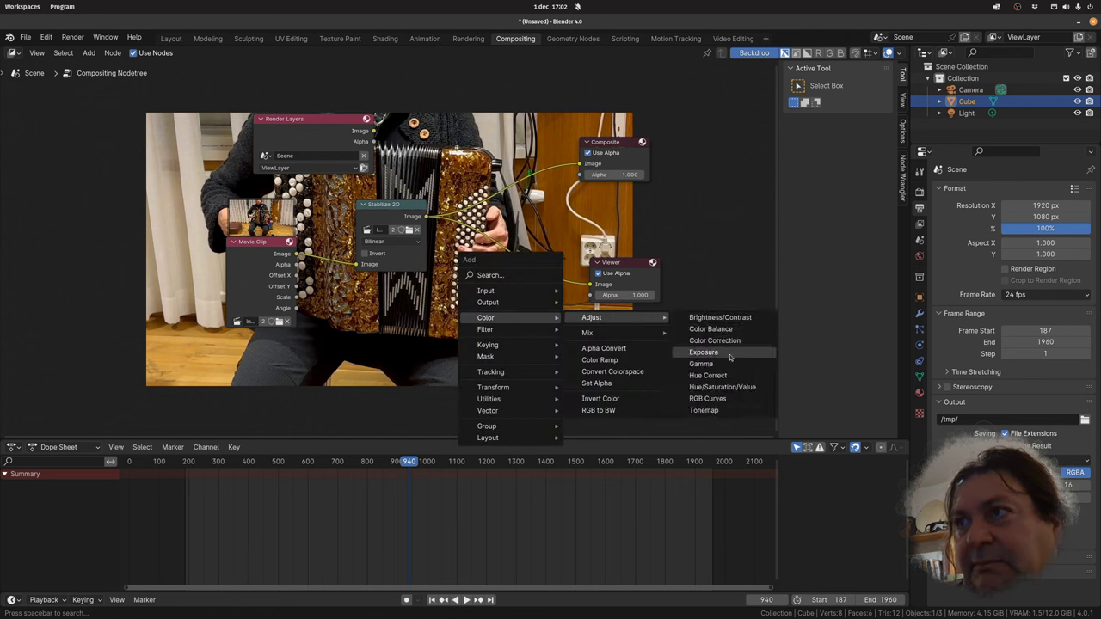
pyautogui.click(715, 375)
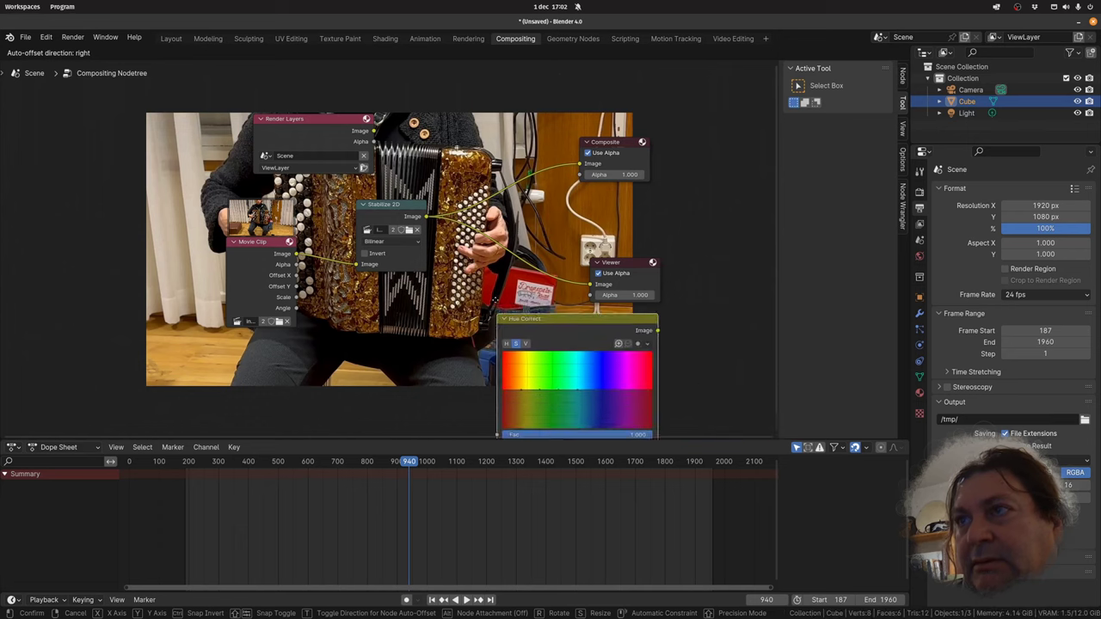
pyautogui.click(496, 244)
# - Shift the hue curve's left-edge point to X 0.125, then check the S curve and show V
pyautogui.scroll(1, 674, 250)
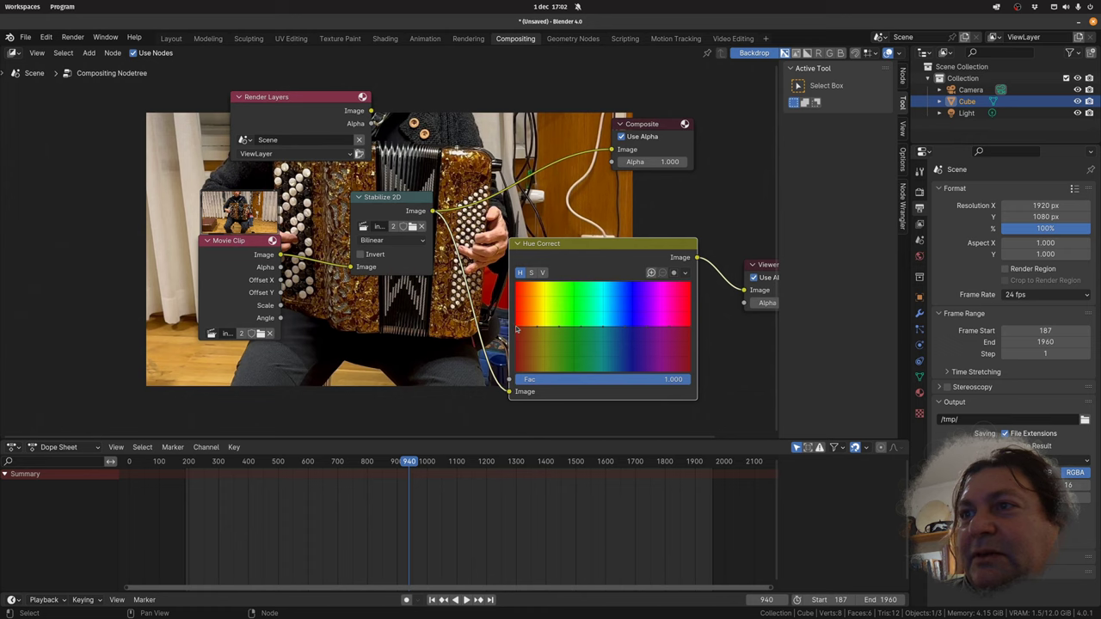
pyautogui.click(517, 327)
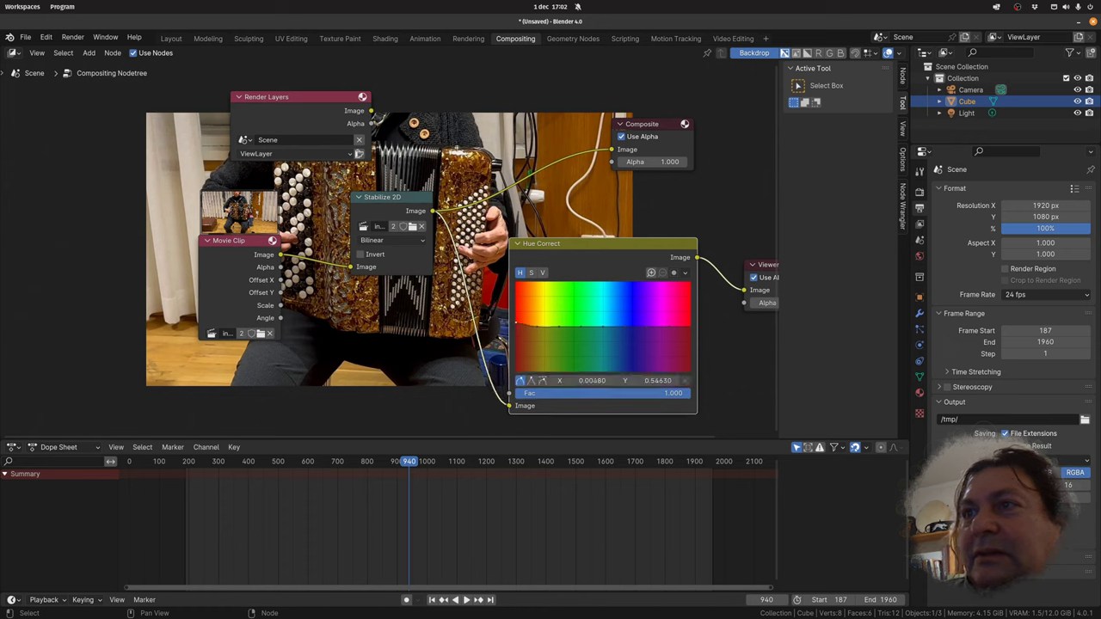
pyautogui.keyDown('ctrl'); pyautogui.moveTo(517, 327); pyautogui.dragTo(537, 327); pyautogui.keyUp('ctrl')
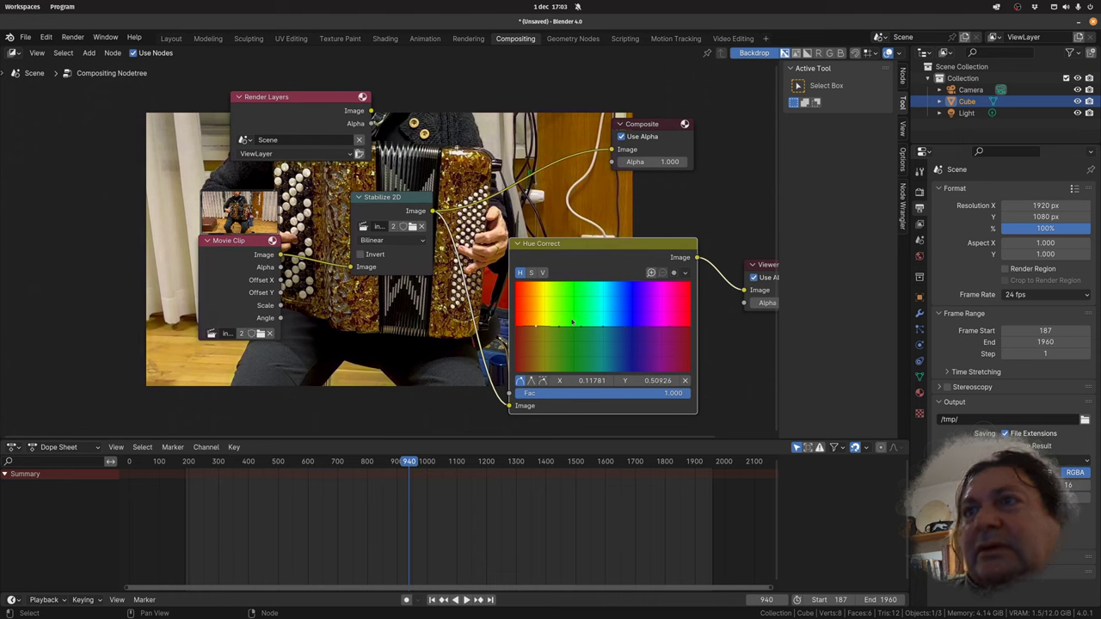
pyautogui.click(531, 273)
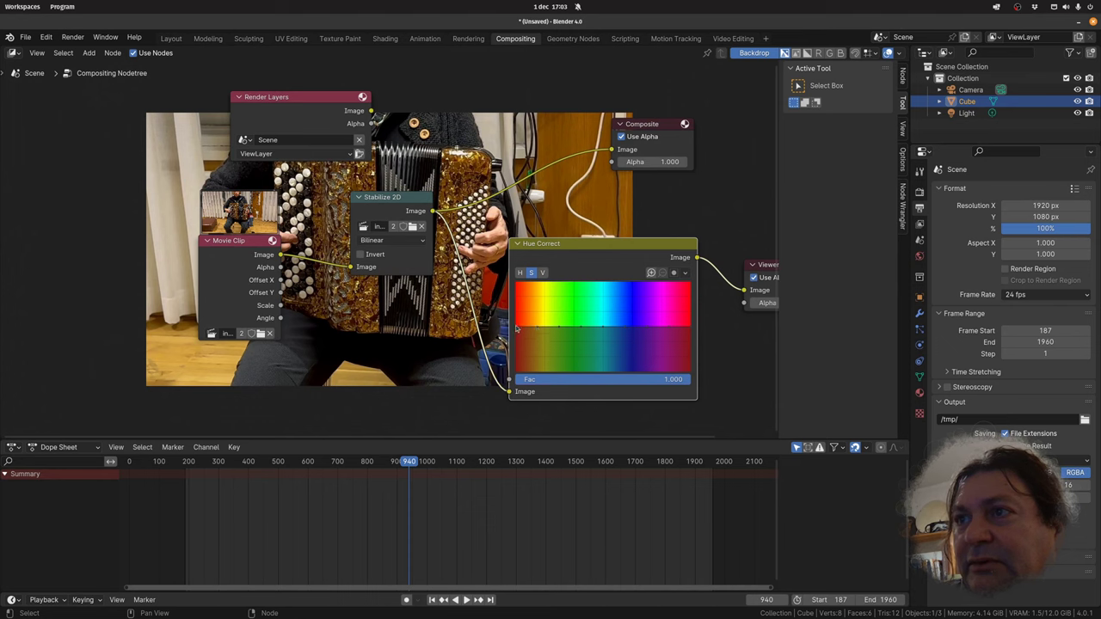
pyautogui.click(517, 328)
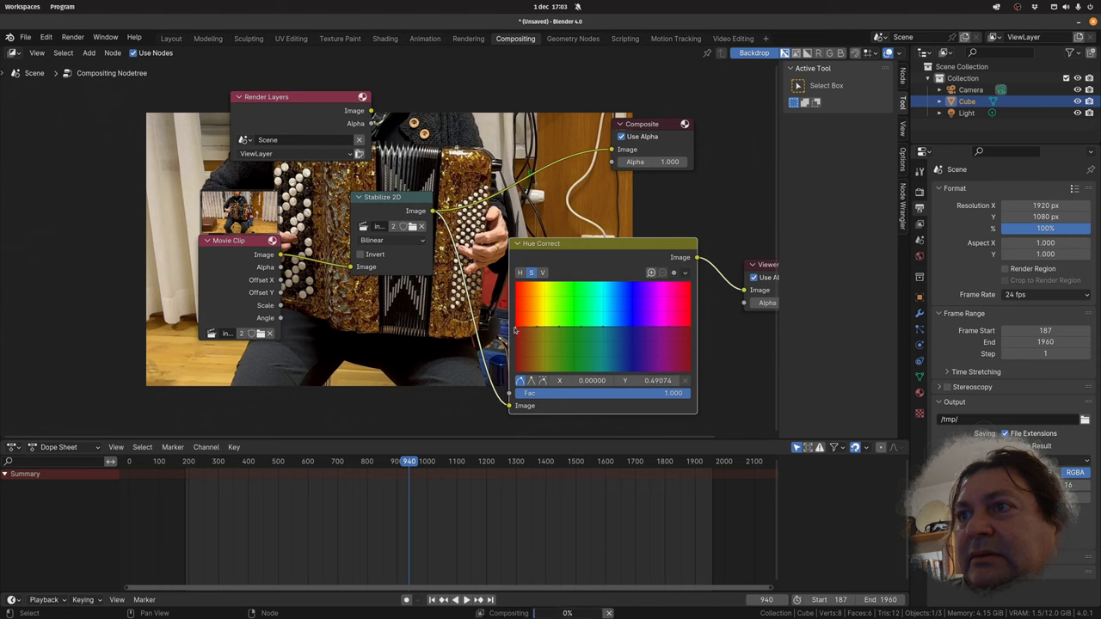
pyautogui.click(544, 272)
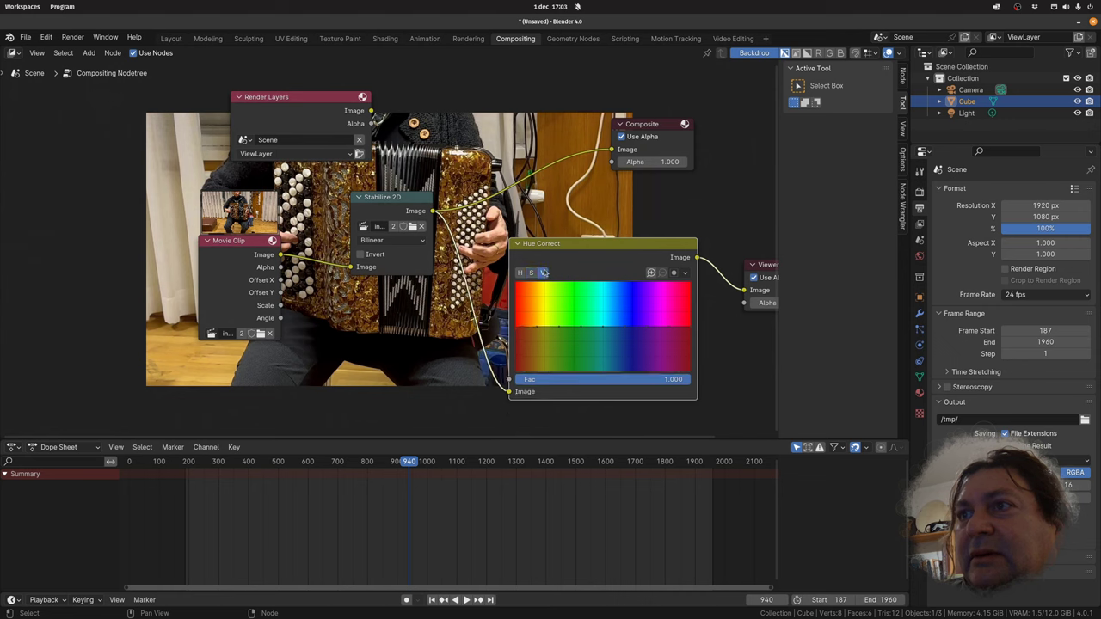
# - Add a value-curve point near X 0.125, pull it to about 0.32, and move the node right
pyautogui.click(538, 327)
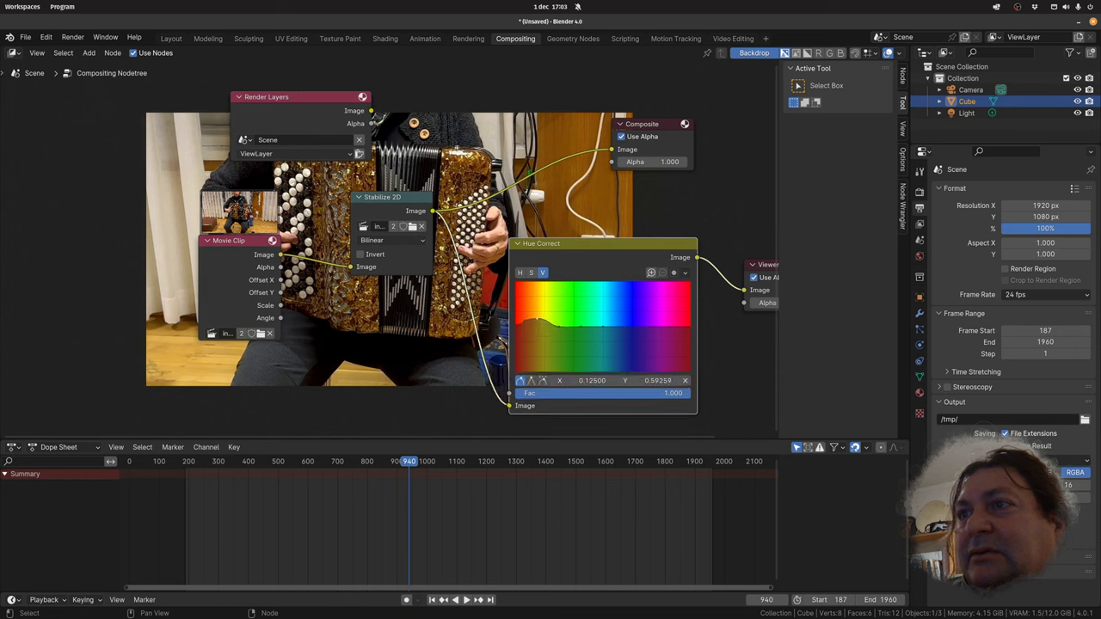
pyautogui.moveTo(538, 318)
pyautogui.mouseDown()
pyautogui.moveTo(516, 328)
pyautogui.moveTo(515, 317)
pyautogui.mouseUp()
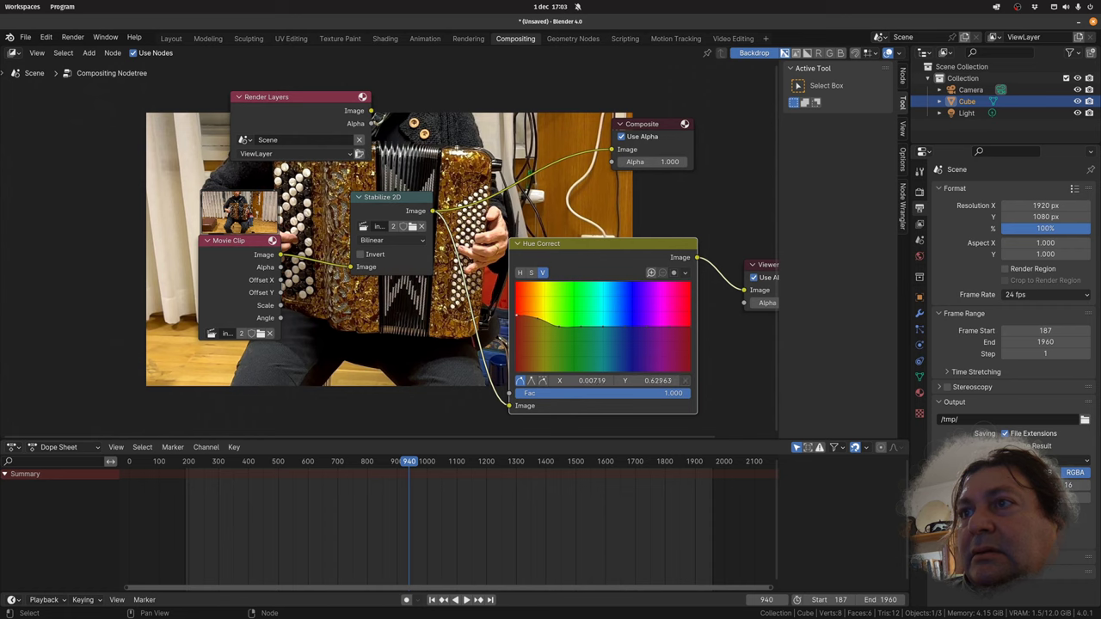
pyautogui.moveTo(517, 317); pyautogui.dragTo(587, 334)
pyautogui.moveTo(539, 324)
pyautogui.mouseDown()
pyautogui.moveTo(536, 344)
pyautogui.moveTo(539, 320)
pyautogui.mouseUp()
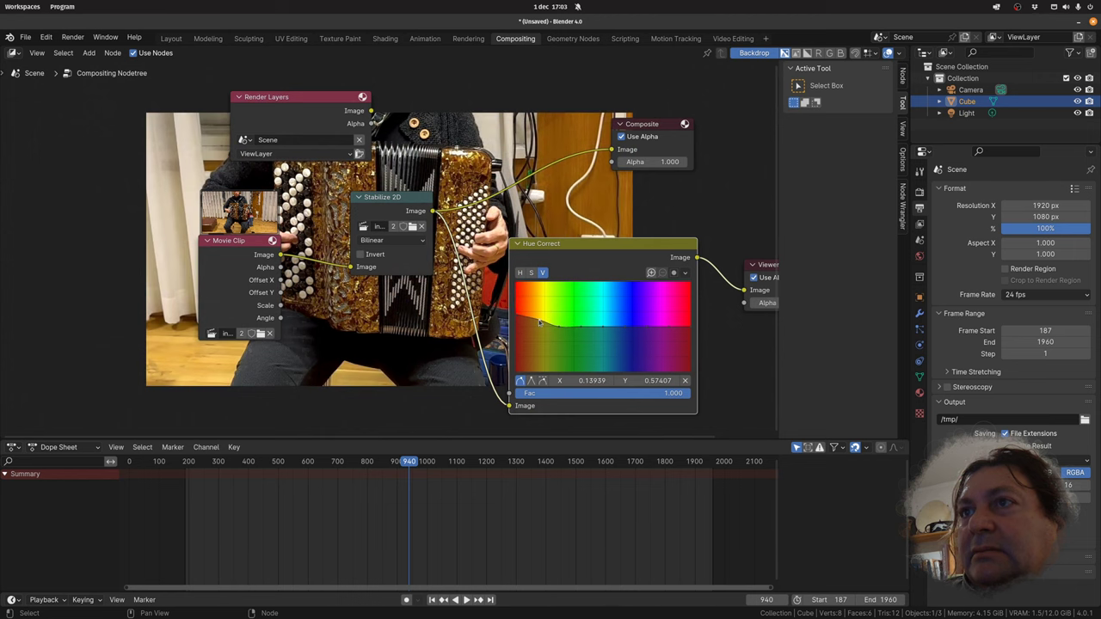
pyautogui.moveTo(585, 243); pyautogui.dragTo(704, 235)
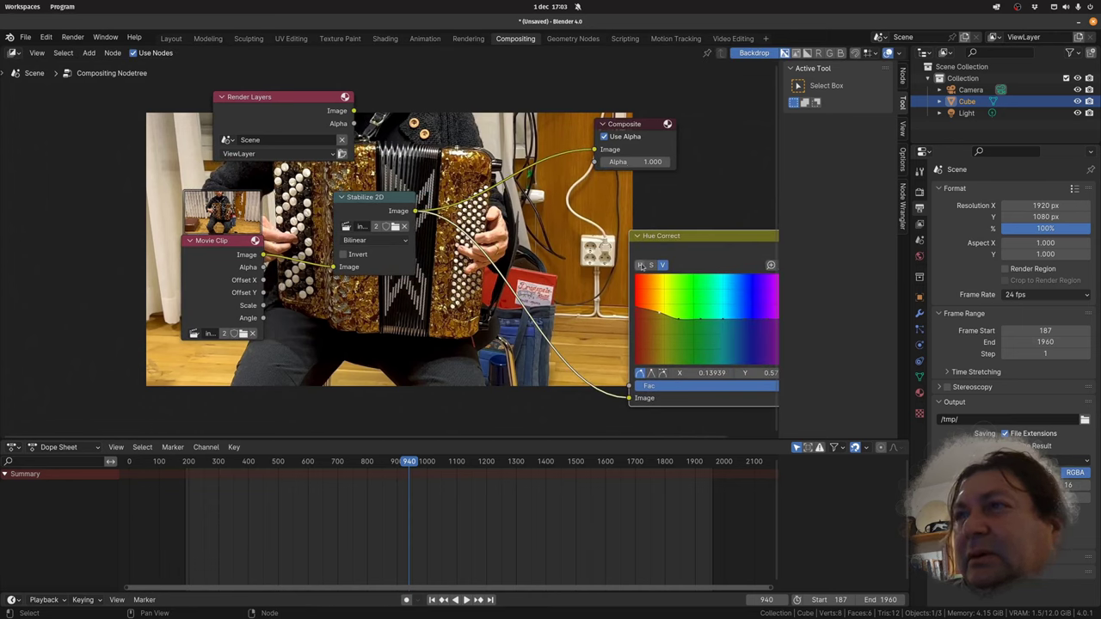
# - Pin the saturation curve's leftmost point to X 0, leaving it near Y 0.486
pyautogui.click(652, 265)
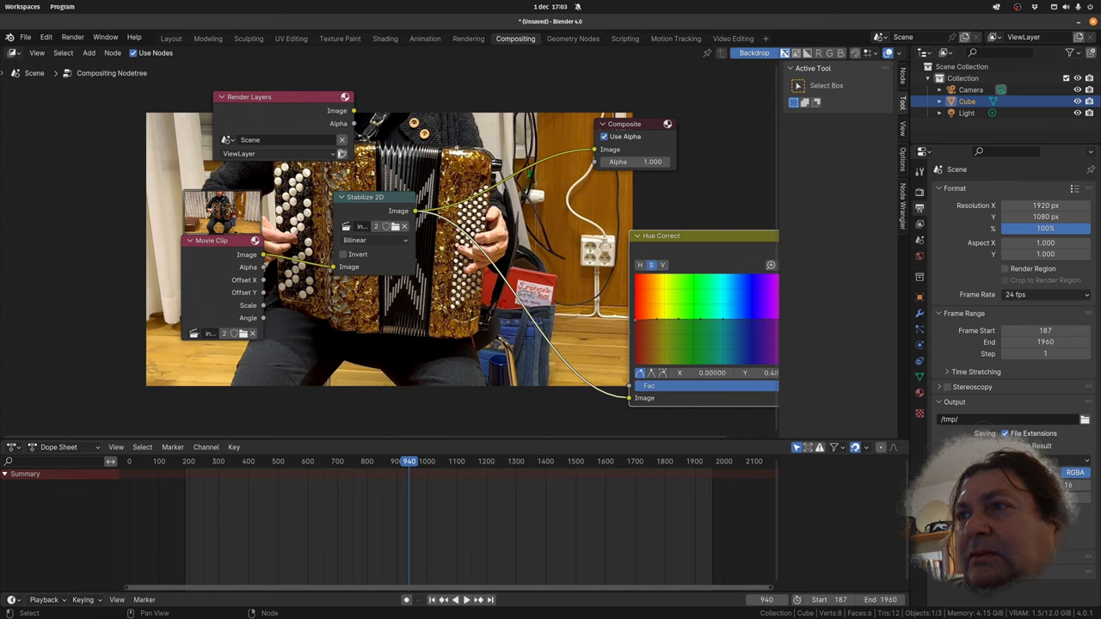
pyautogui.moveTo(636, 320); pyautogui.dragTo(637, 319)
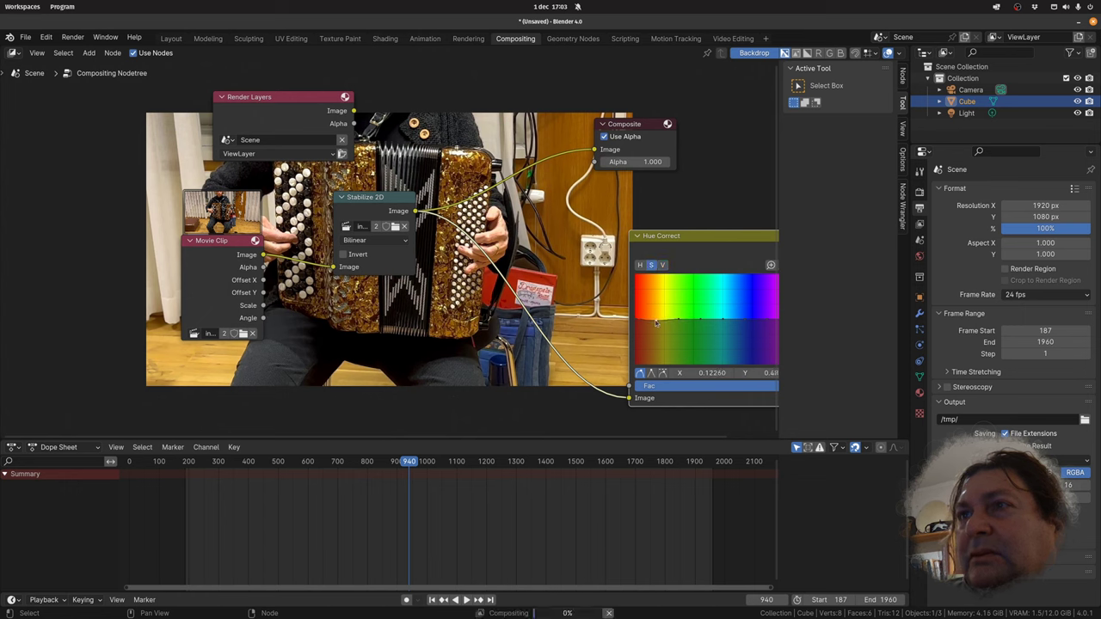
pyautogui.click(636, 323)
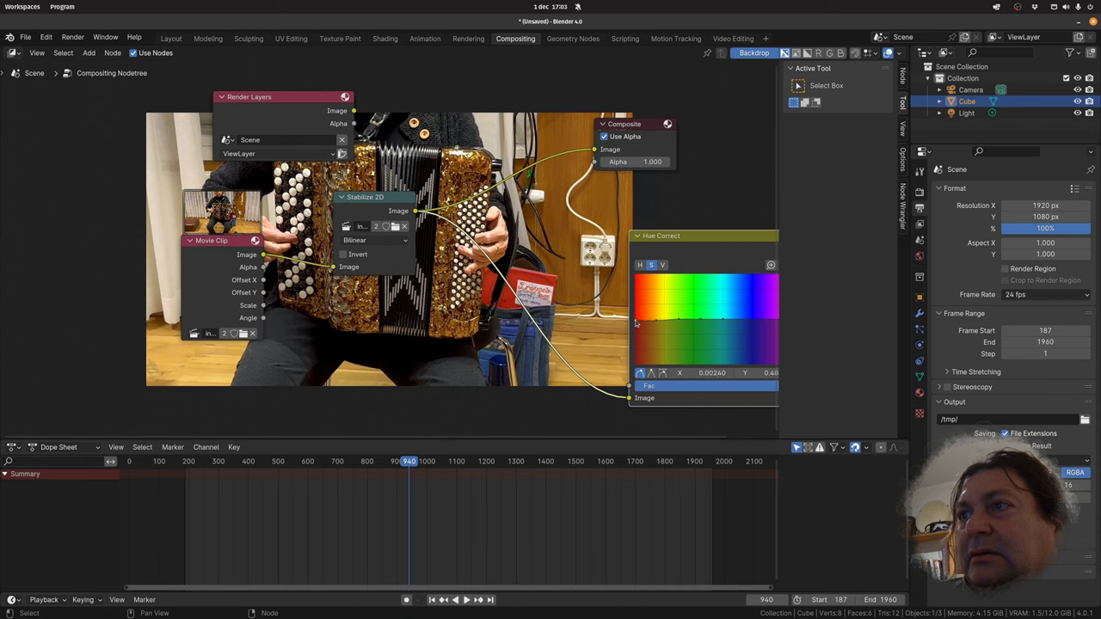
pyautogui.moveTo(637, 323); pyautogui.dragTo(635, 323)
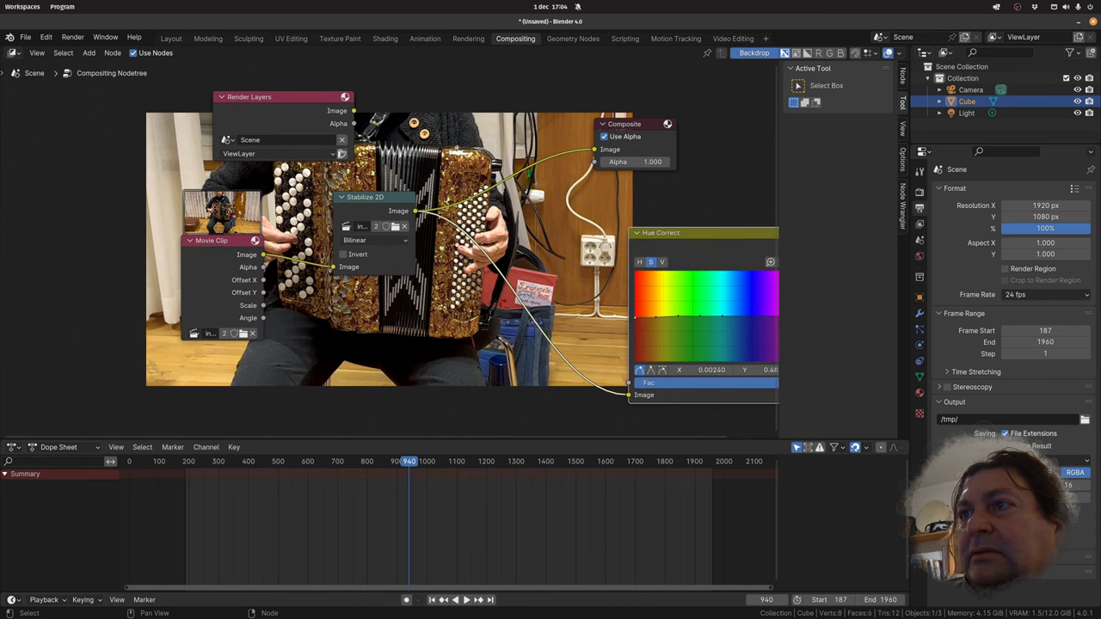
# - Move the Hue Correct node left beside the Viewer and zoom and pan the view out
pyautogui.moveTo(684, 249)
pyautogui.mouseDown()
pyautogui.moveTo(633, 267)
pyautogui.moveTo(601, 302)
pyautogui.mouseUp()
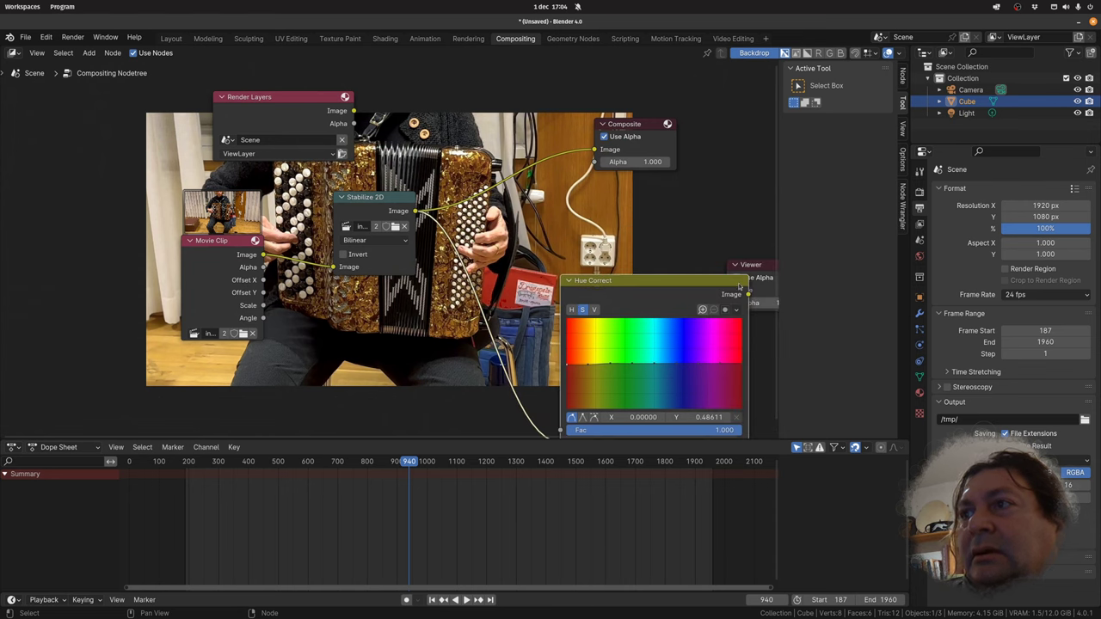
pyautogui.moveTo(739, 284); pyautogui.dragTo(657, 270)
pyautogui.scroll(-2, 658, 270)
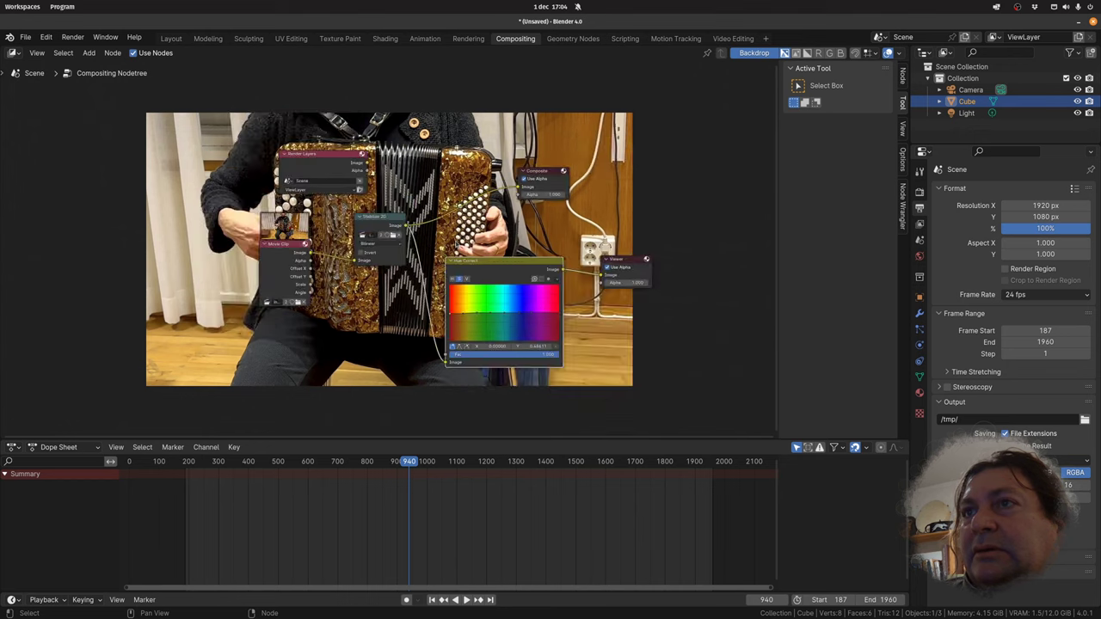
pyautogui.scroll(-2, 594, 287)
pyautogui.moveTo(594, 287); pyautogui.dragTo(487, 294, button='middle')
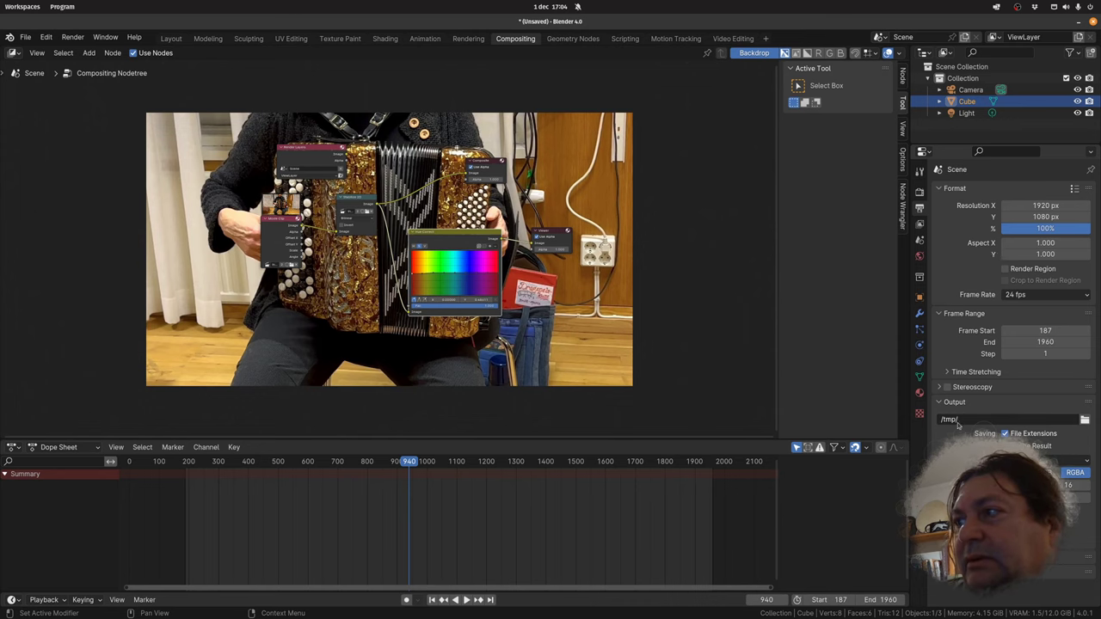
pyautogui.click(1085, 419)
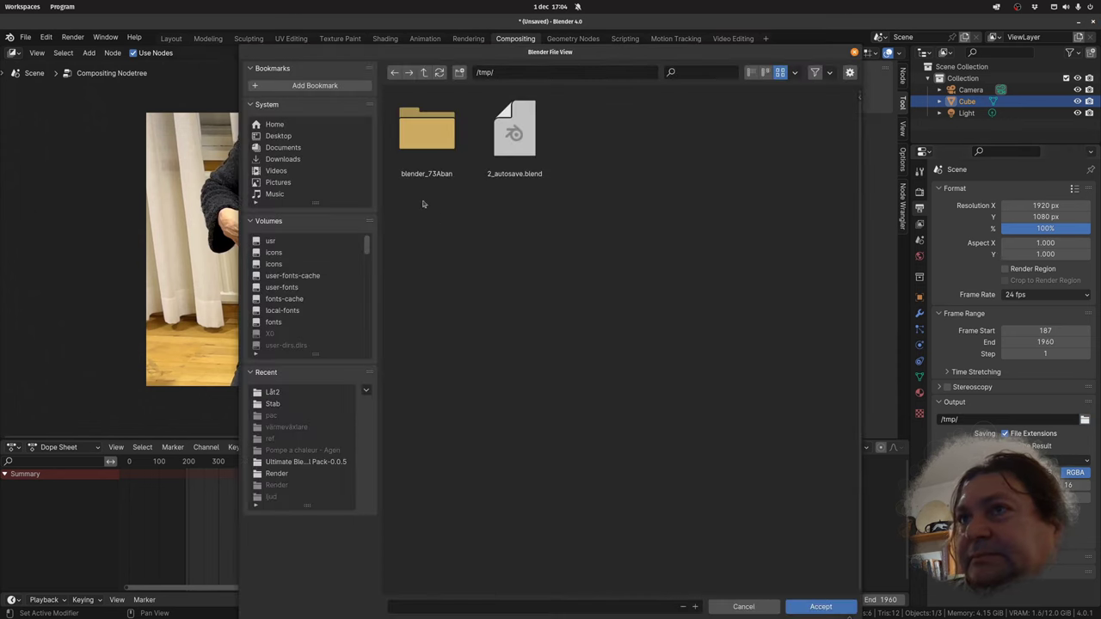
pyautogui.click(295, 136)
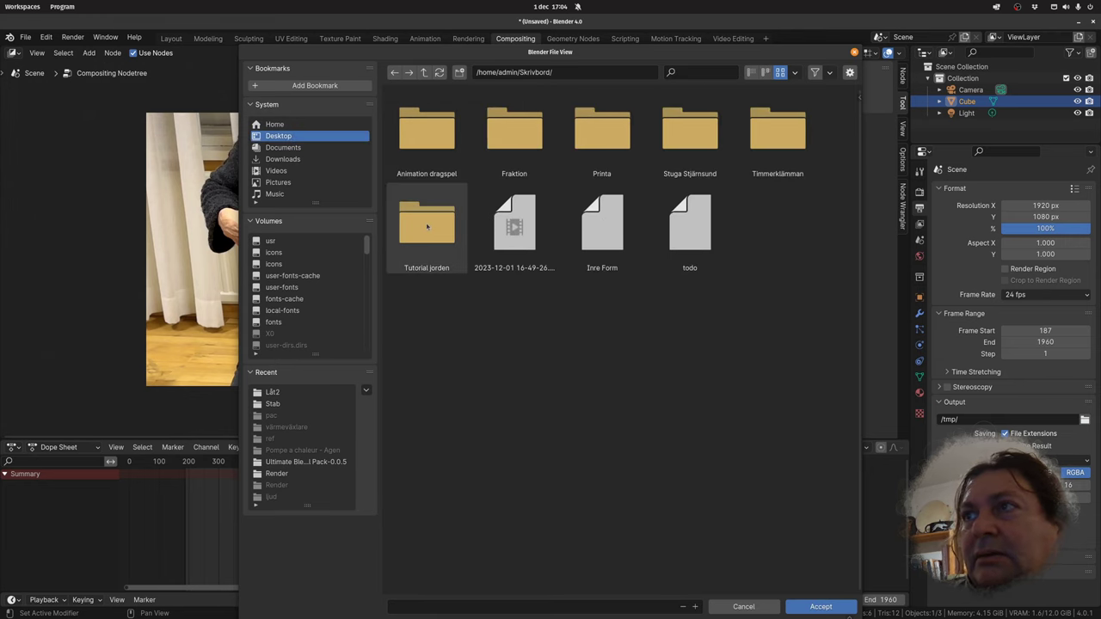
pyautogui.doubleClick(426, 129)
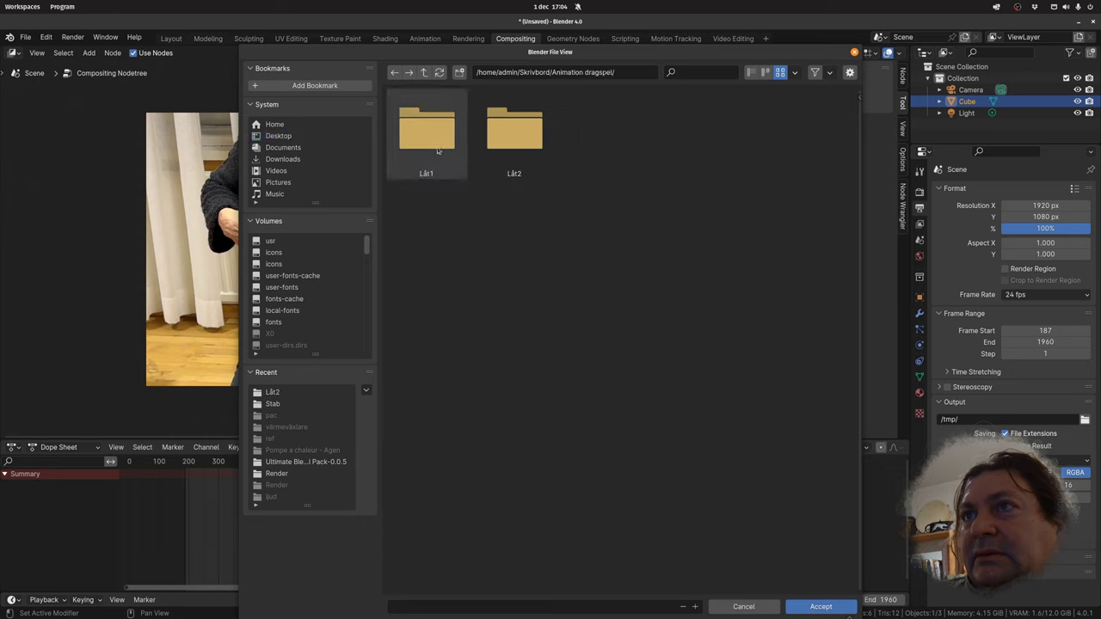
pyautogui.doubleClick(522, 142)
pyautogui.doubleClick(522, 154)
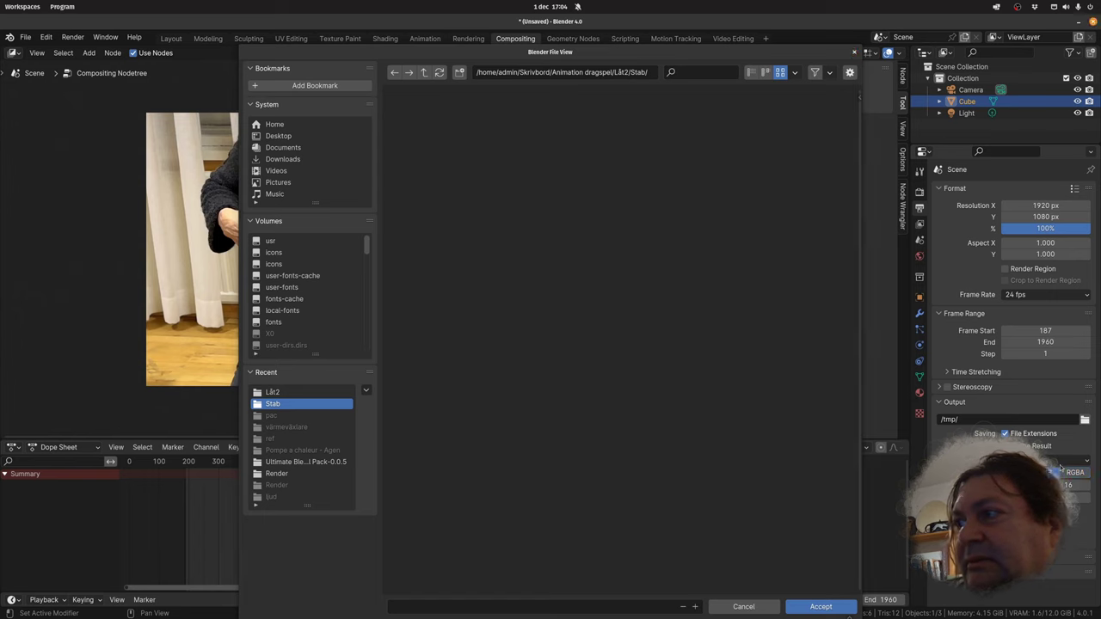
pyautogui.click(1088, 420)
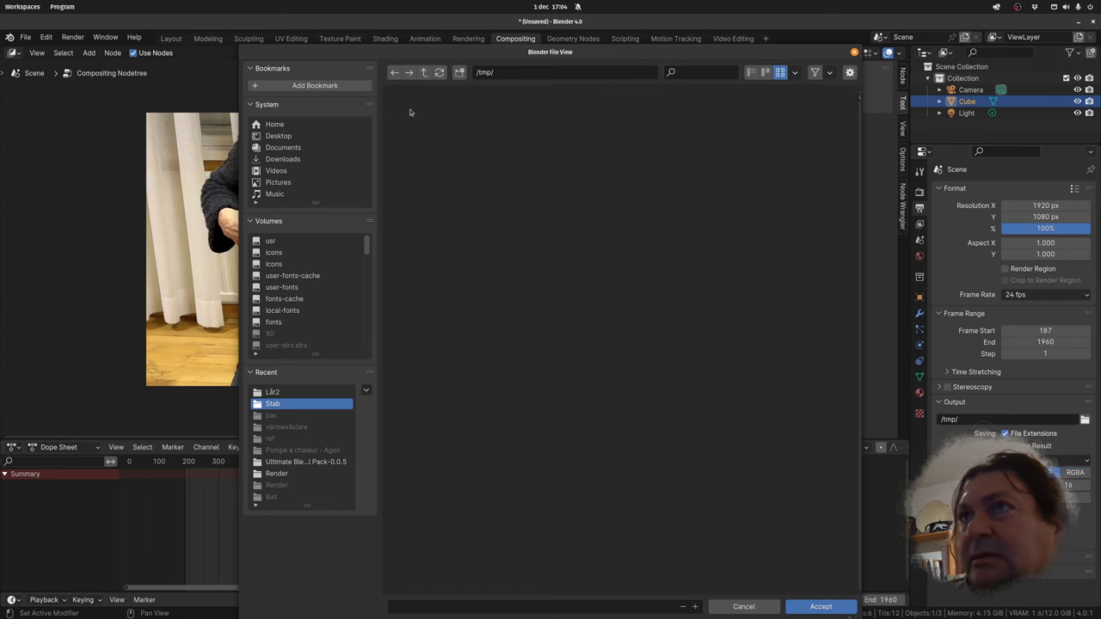
pyautogui.click(283, 148)
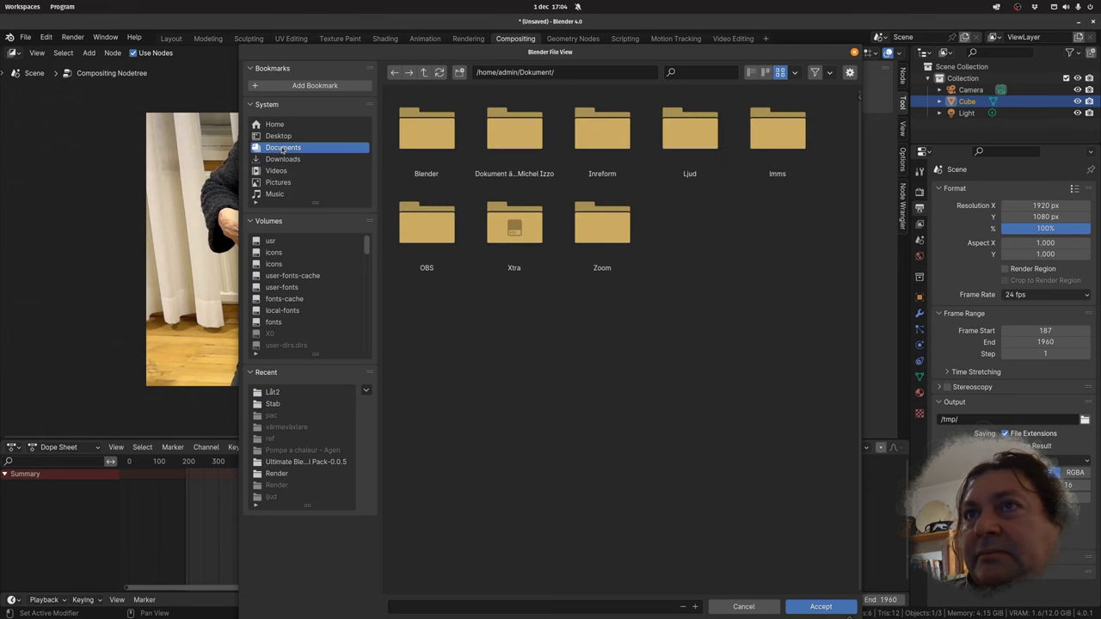
pyautogui.click(854, 53)
# - Save the project as stab.blend in Desktop > Animation dragspel > Låt2
pyautogui.click(25, 37)
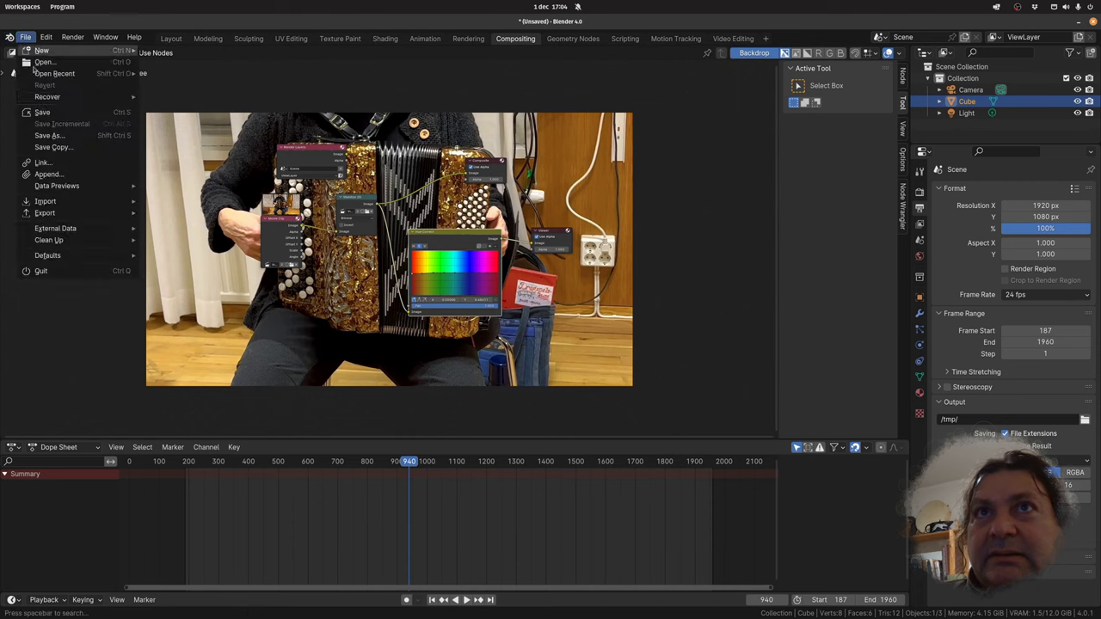
pyautogui.click(59, 141)
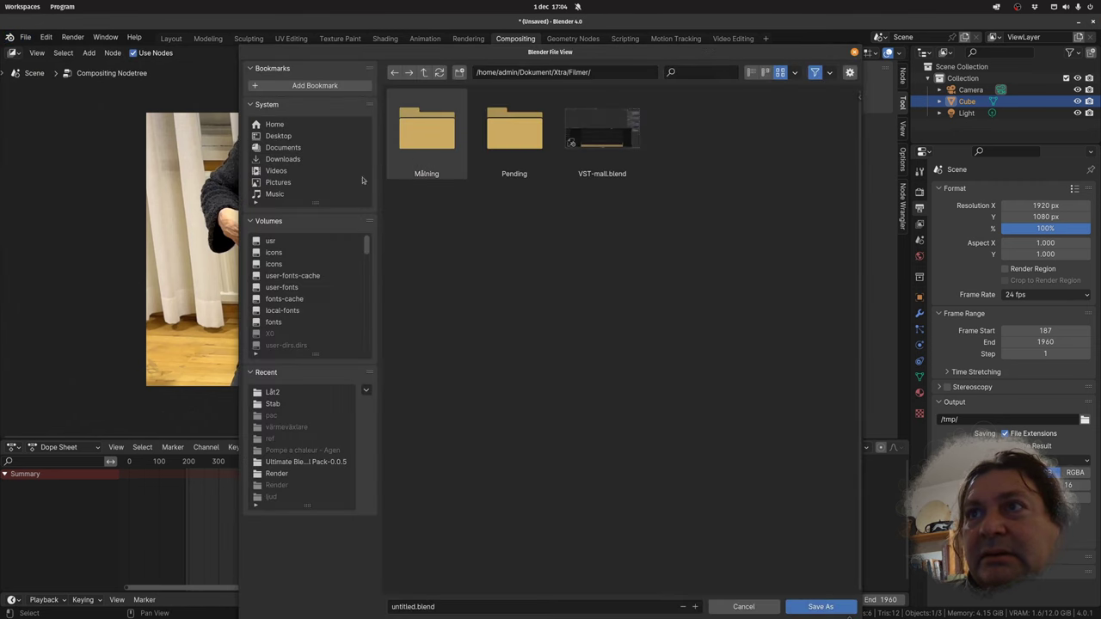
pyautogui.click(280, 138)
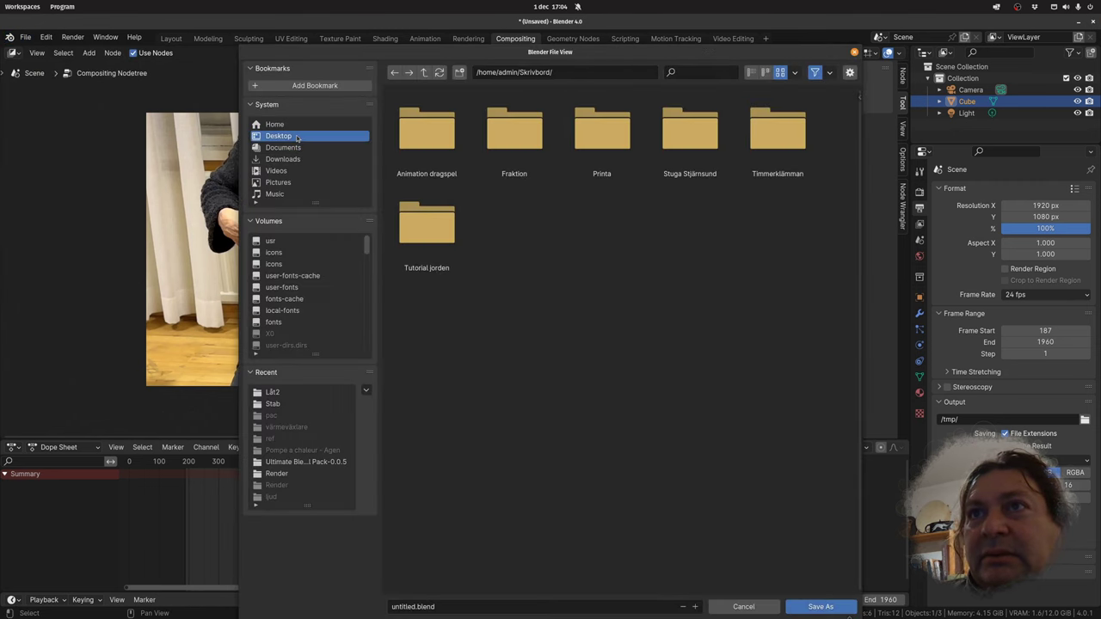
pyautogui.doubleClick(436, 146)
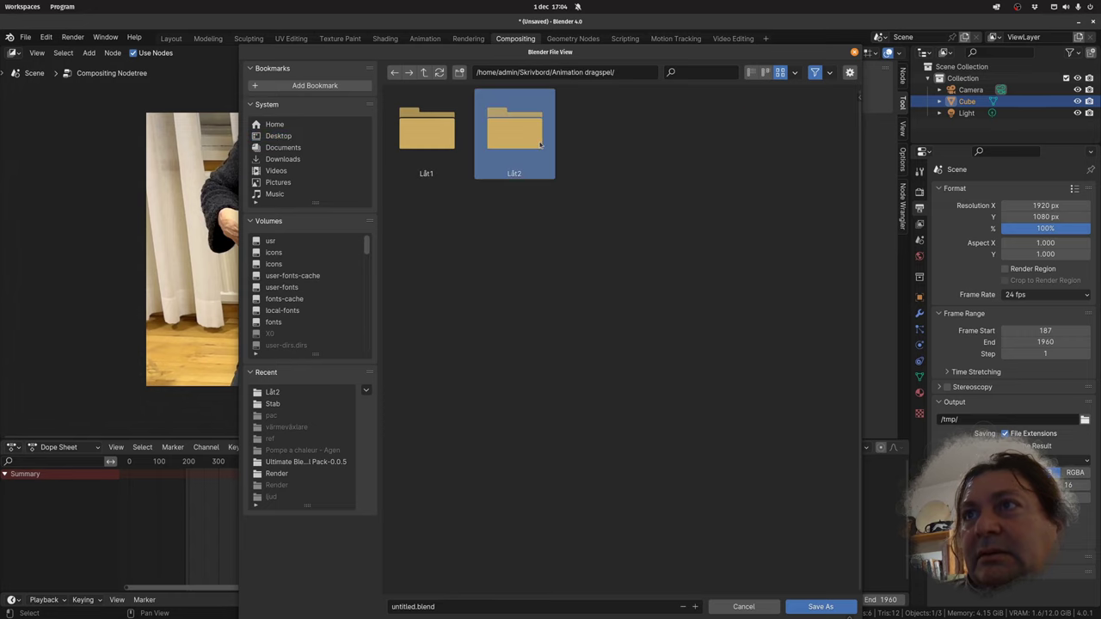
pyautogui.doubleClick(514, 130)
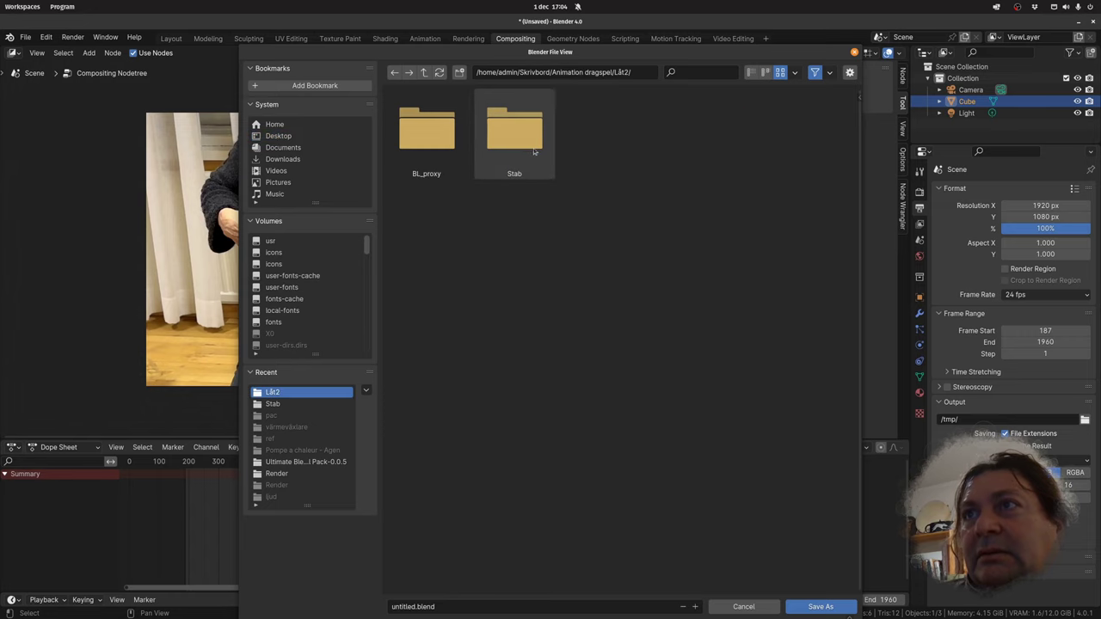
pyautogui.click(442, 608)
pyautogui.write('stab')
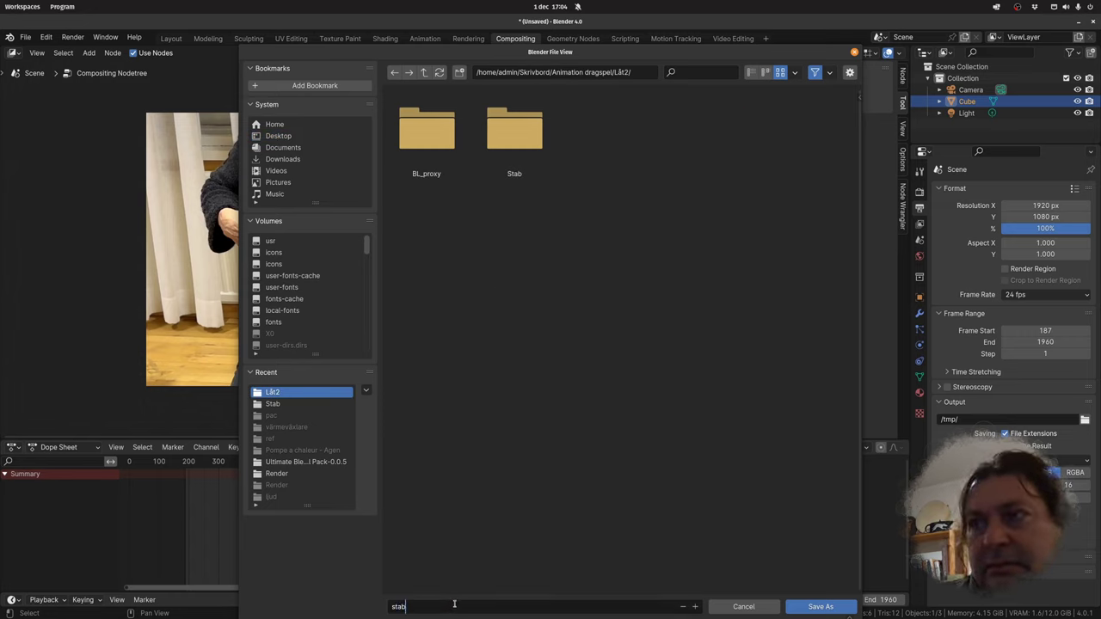
pyautogui.press('Return')
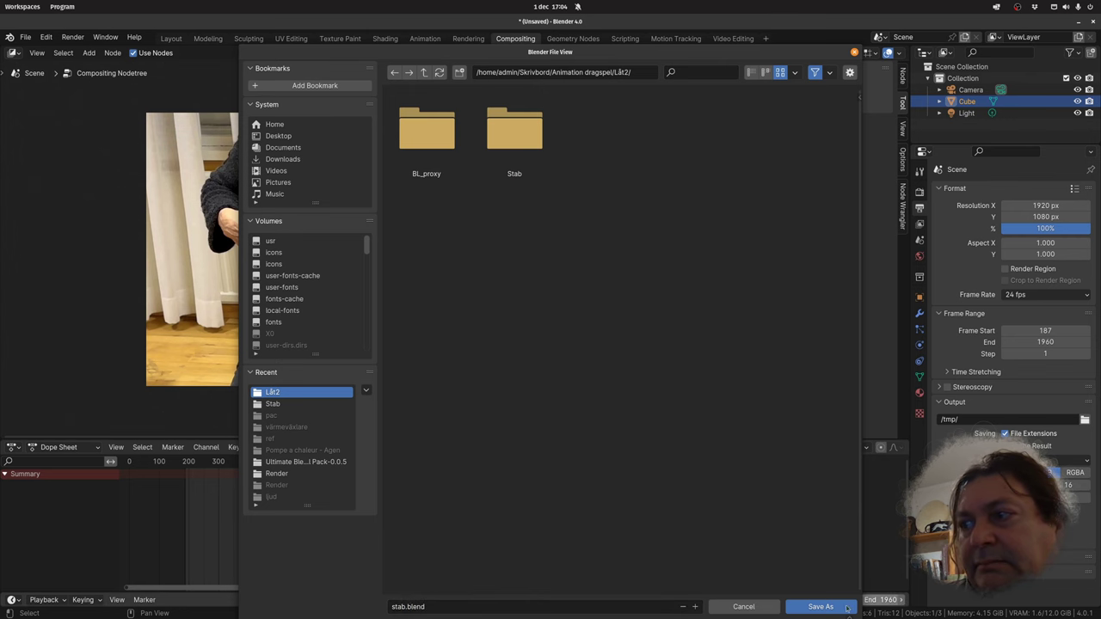
pyautogui.click(815, 607)
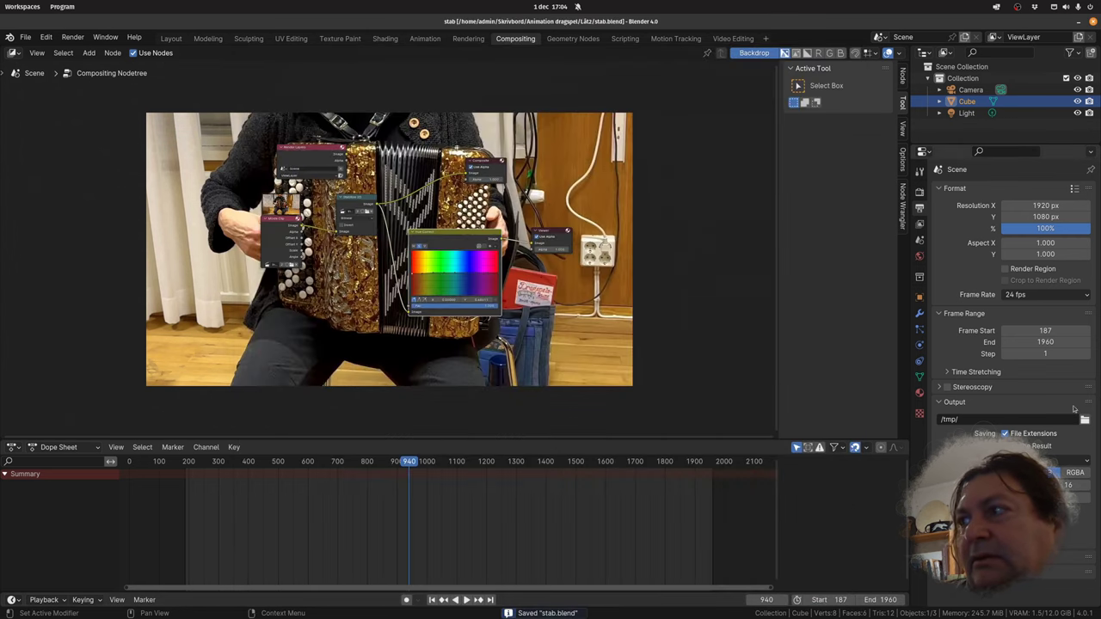
pyautogui.click(1085, 419)
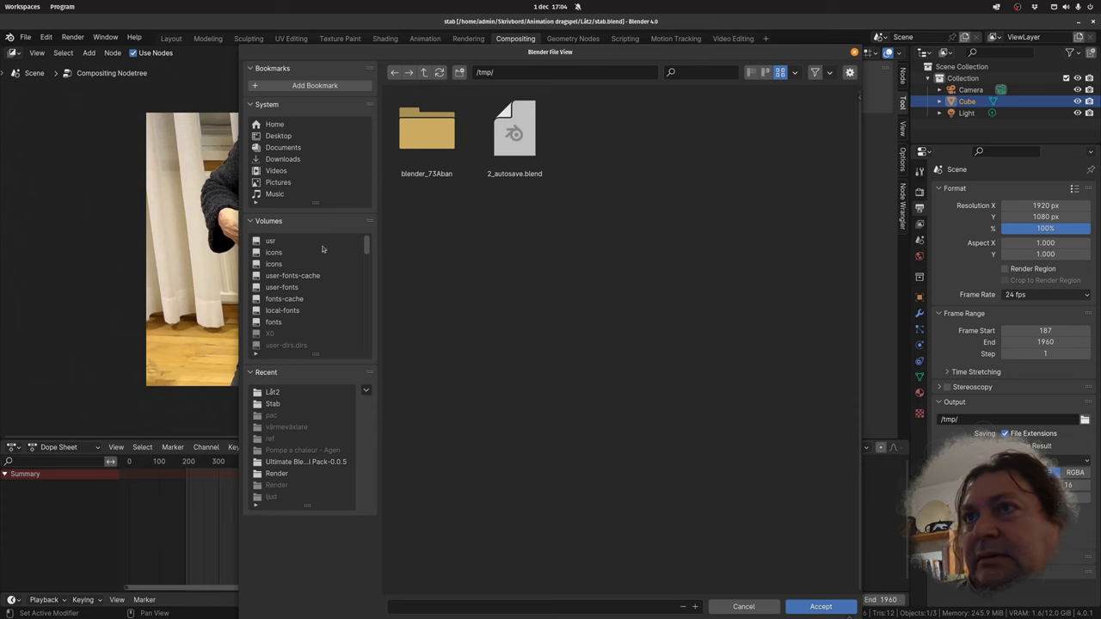
# - Point the render output to the Stab folder in Desktop > Animation dragspel > Låt2
pyautogui.click(278, 136)
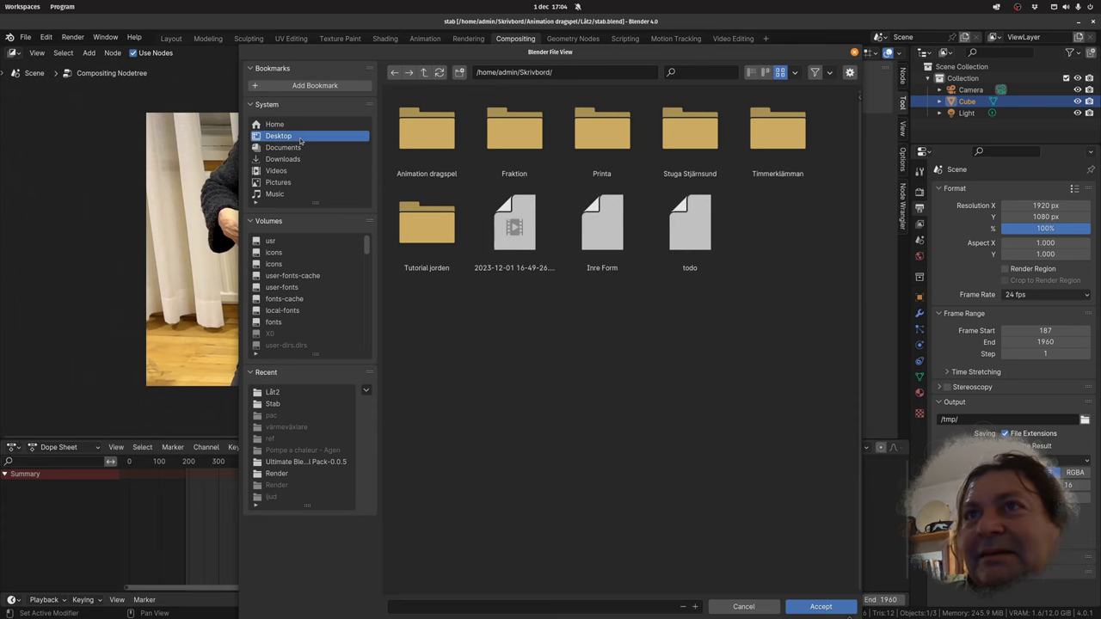
pyautogui.click(421, 148)
pyautogui.doubleClick(421, 148)
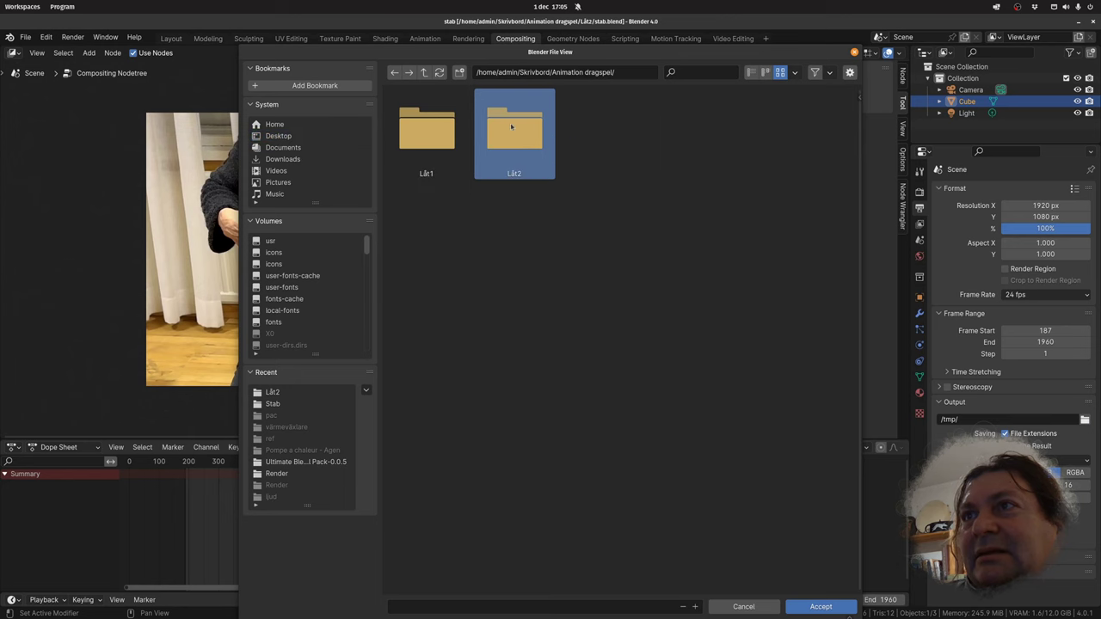
pyautogui.doubleClick(515, 136)
pyautogui.doubleClick(511, 135)
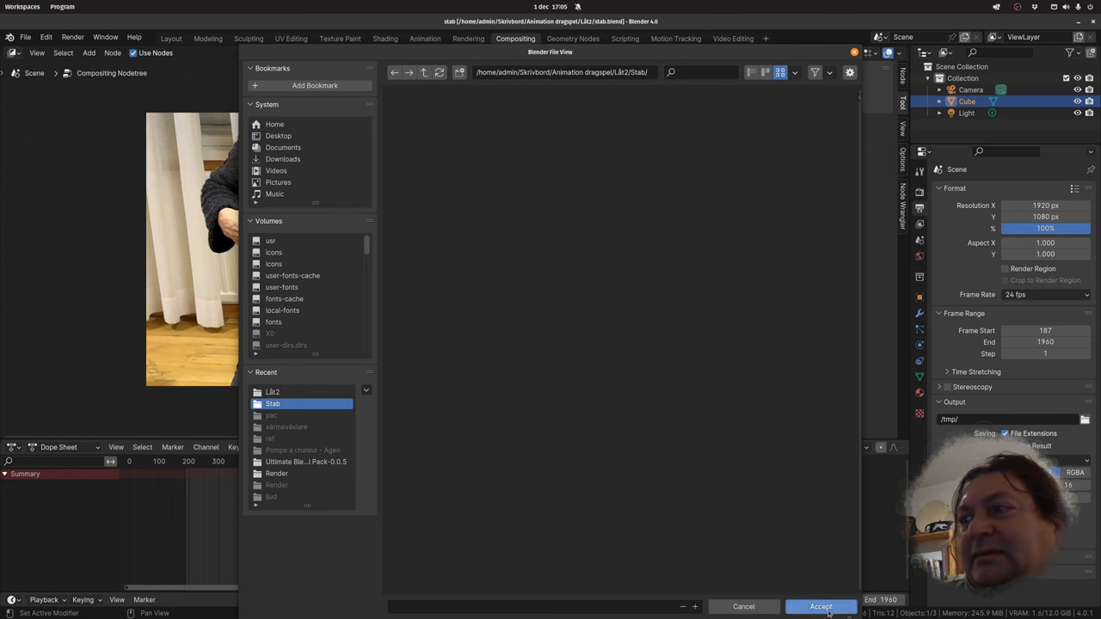
pyautogui.click(821, 607)
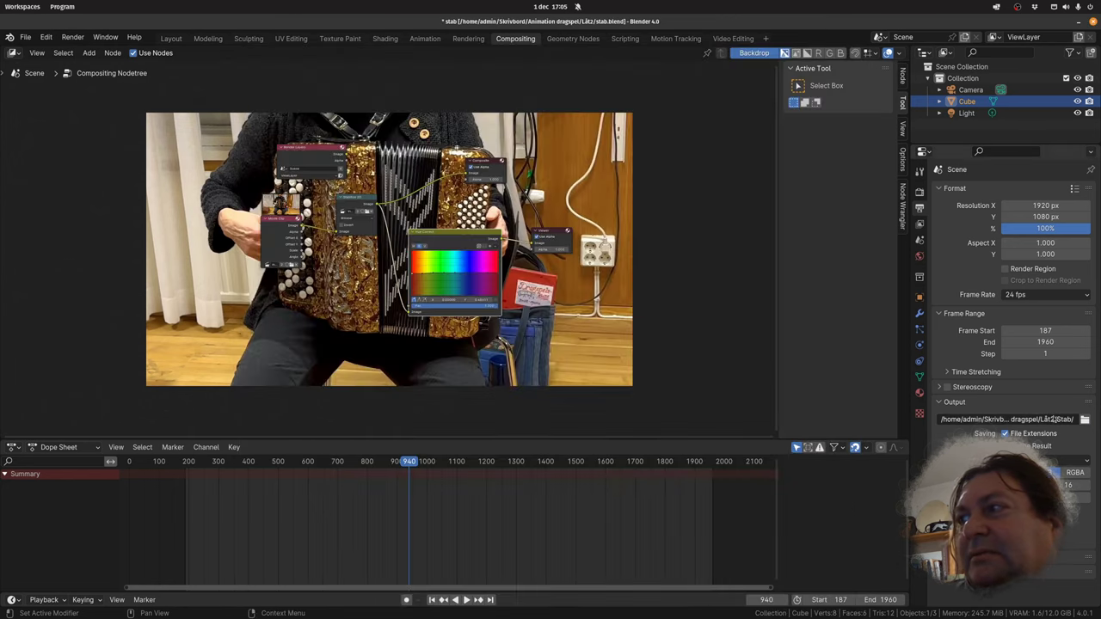
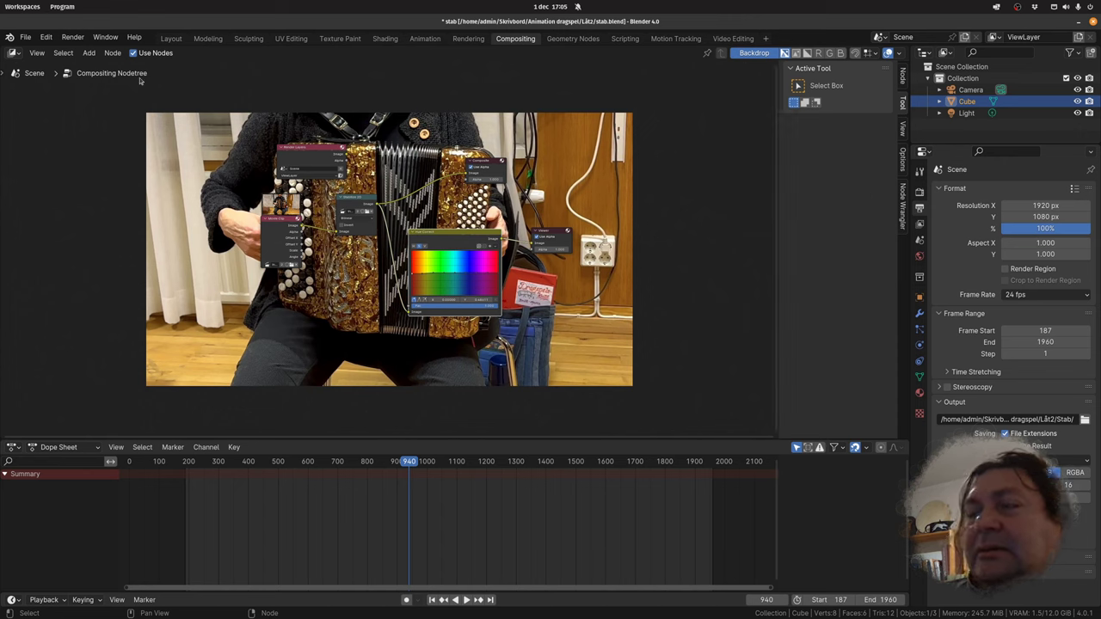
# - Review the 2816 × 1584 //Stab/ output settings, then wire Hue Correct's Image output into Composite
pyautogui.click(72, 37)
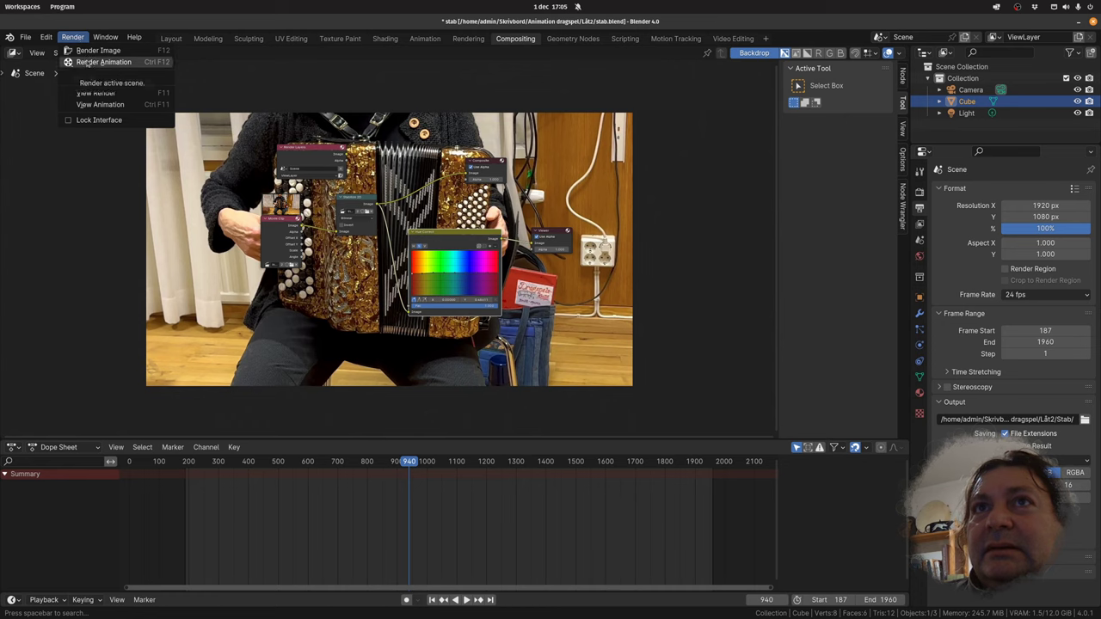
pyautogui.click(87, 62)
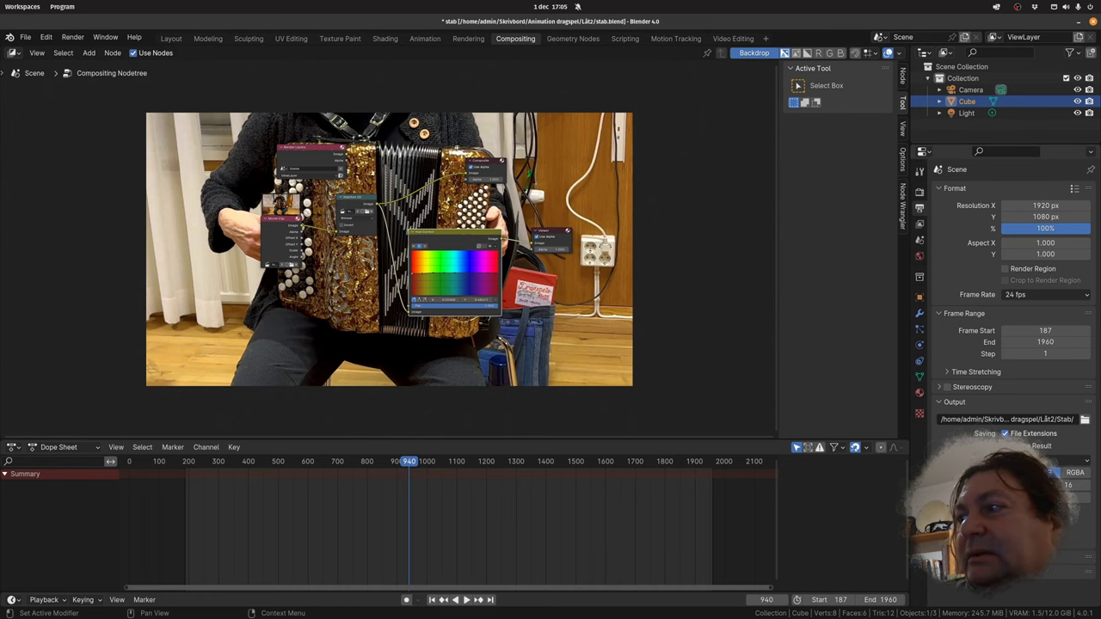
pyautogui.scroll(-1, 1012, 586)
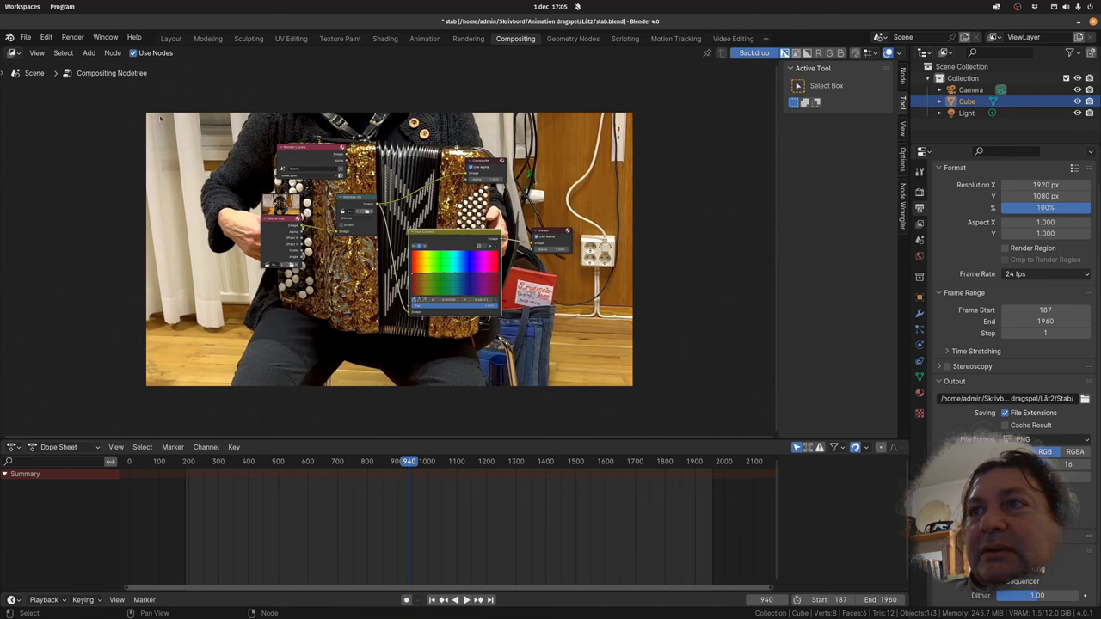
pyautogui.scroll(1, 394, 254)
pyautogui.moveTo(503, 136); pyautogui.dragTo(550, 136)
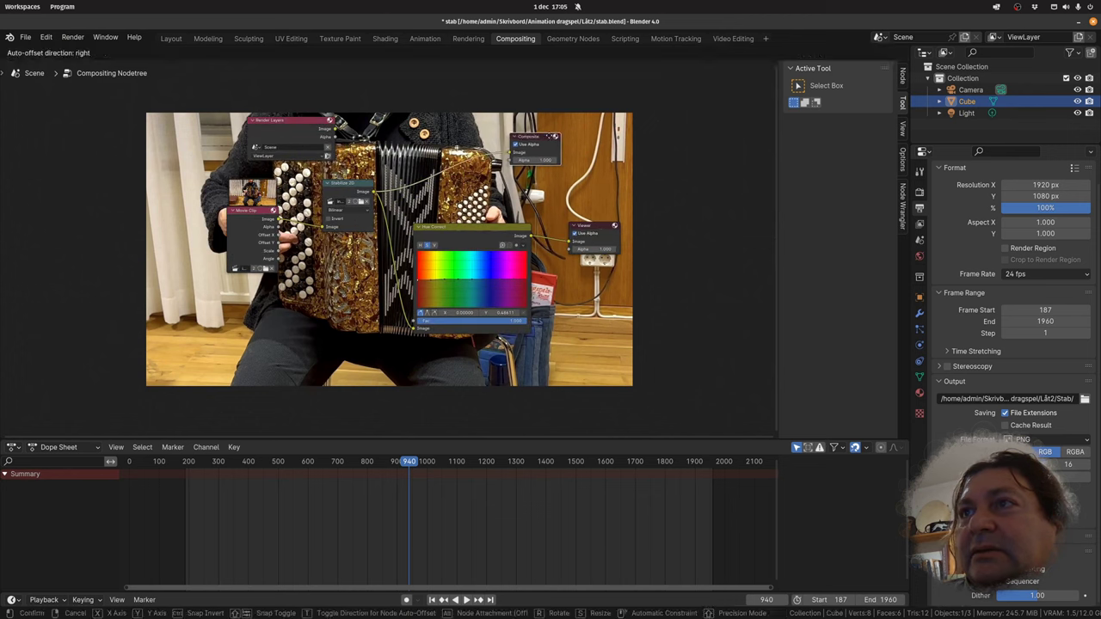
pyautogui.moveTo(531, 238)
pyautogui.mouseDown()
pyautogui.moveTo(531, 154)
pyautogui.moveTo(607, 164)
pyautogui.mouseUp()
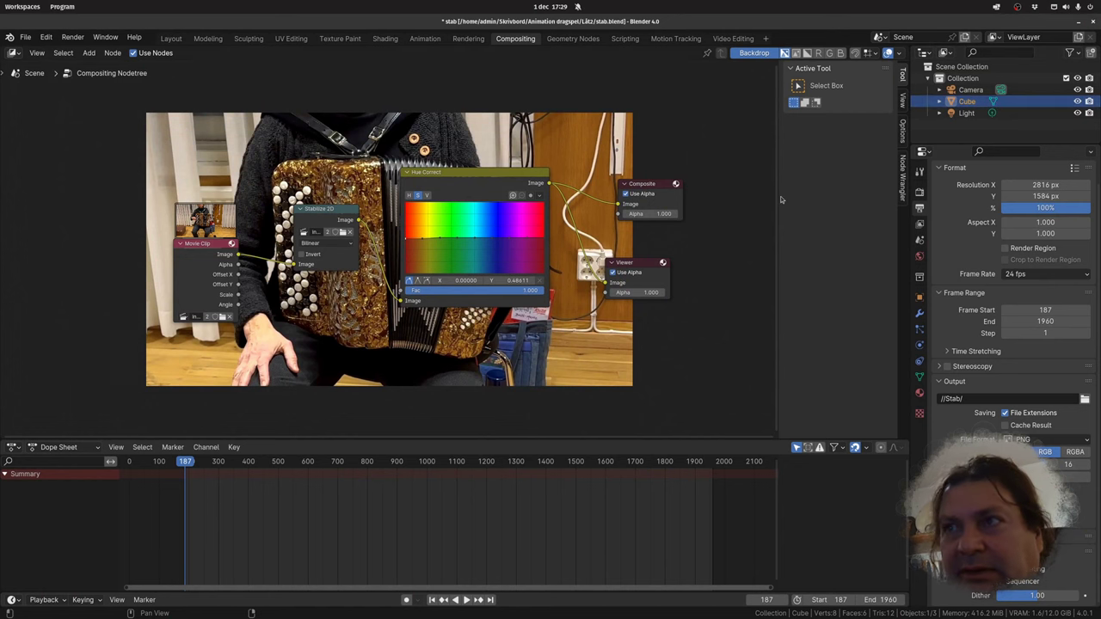
pyautogui.hotkey('alt', 'Tab')
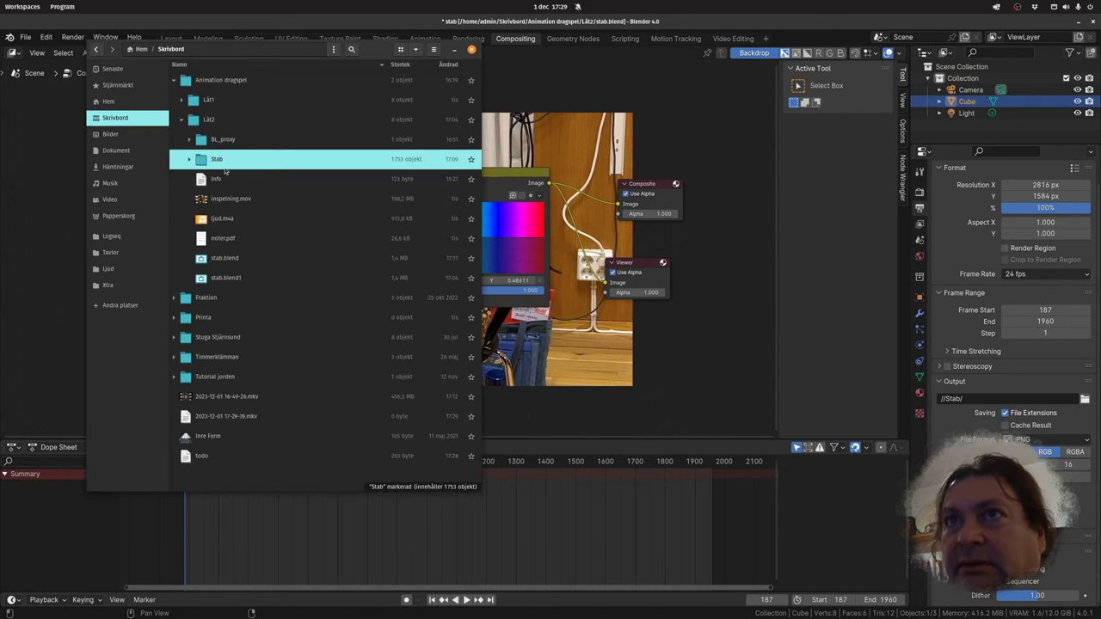
pyautogui.click(246, 143)
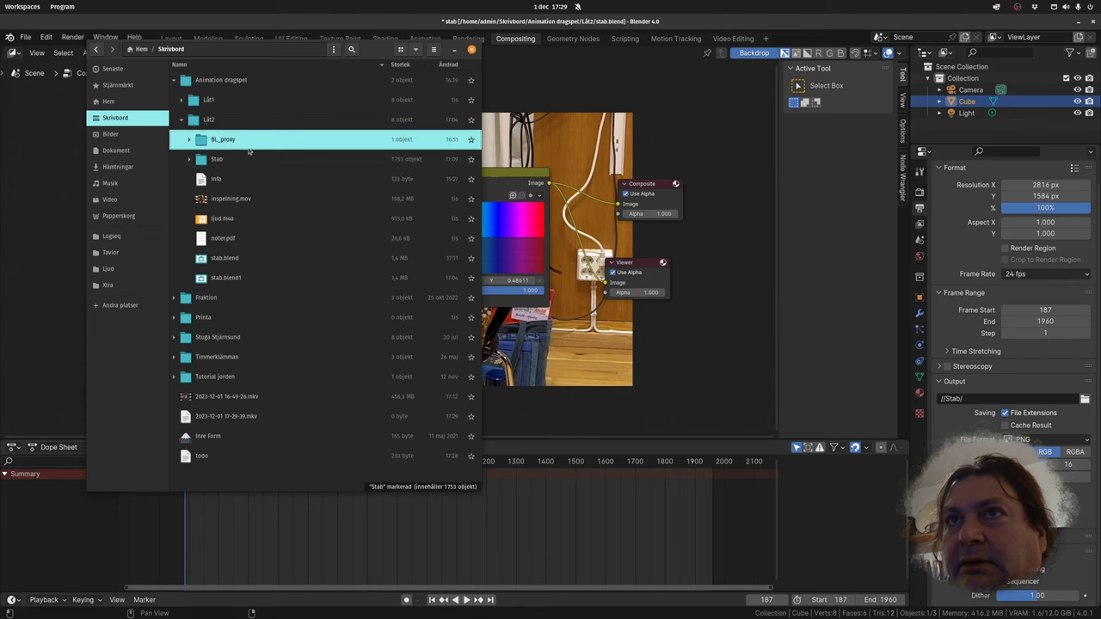
pyautogui.click(229, 166)
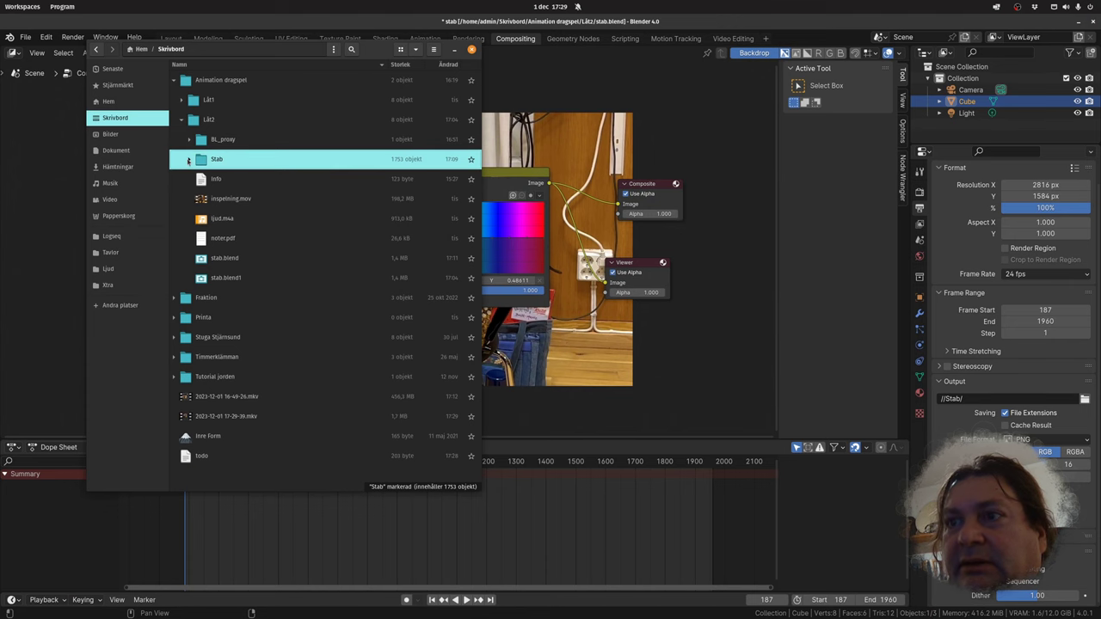
pyautogui.click(188, 160)
pyautogui.doubleClick(262, 239)
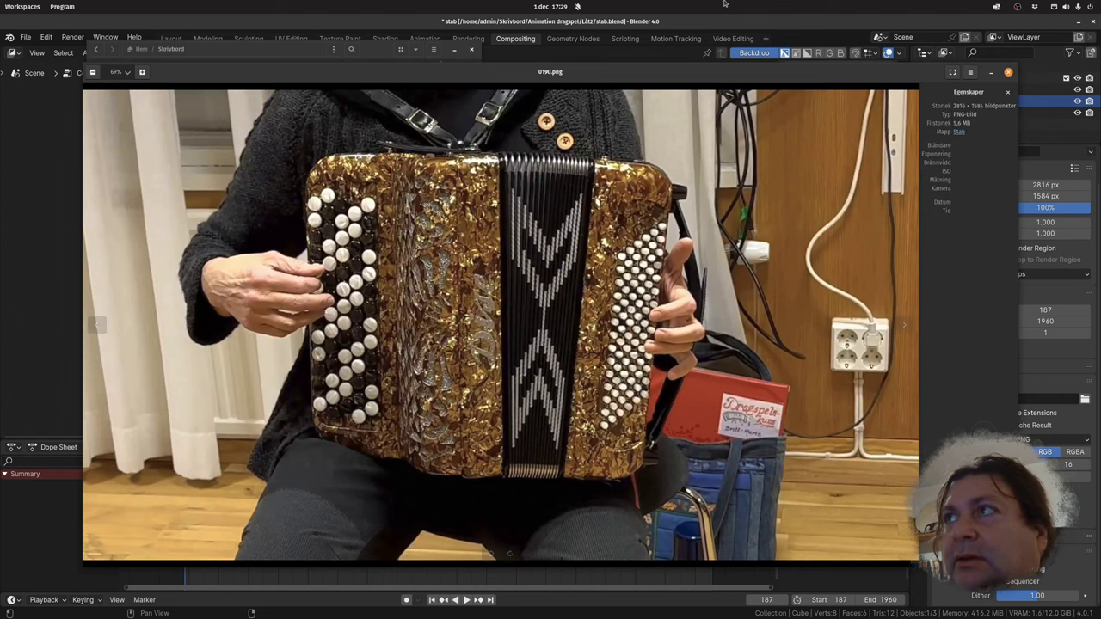
pyautogui.click(1008, 72)
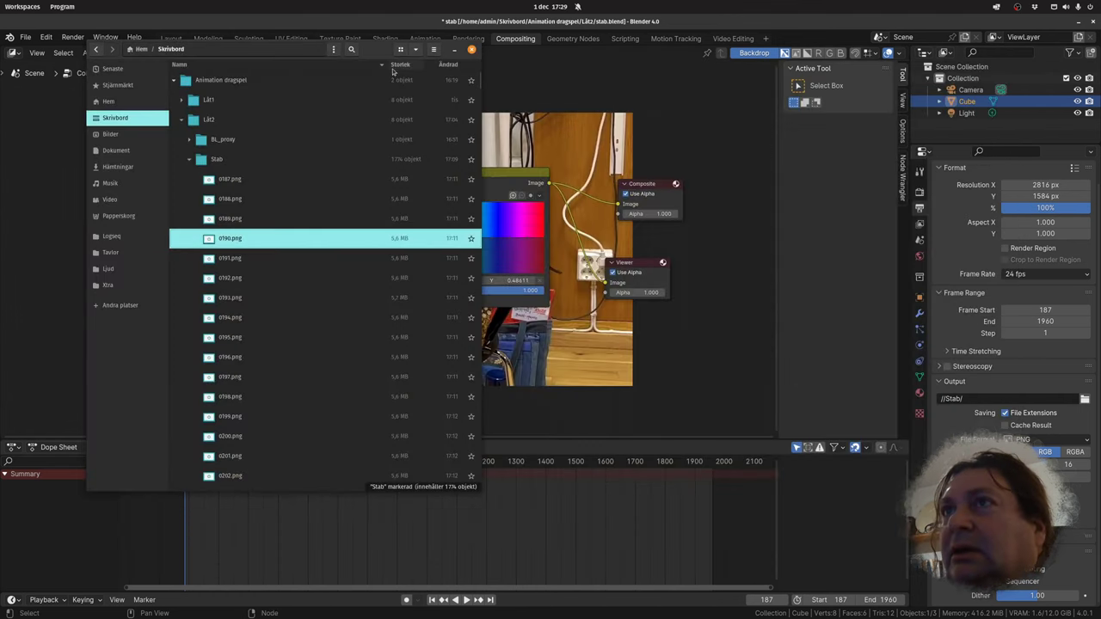
pyautogui.click(746, 19)
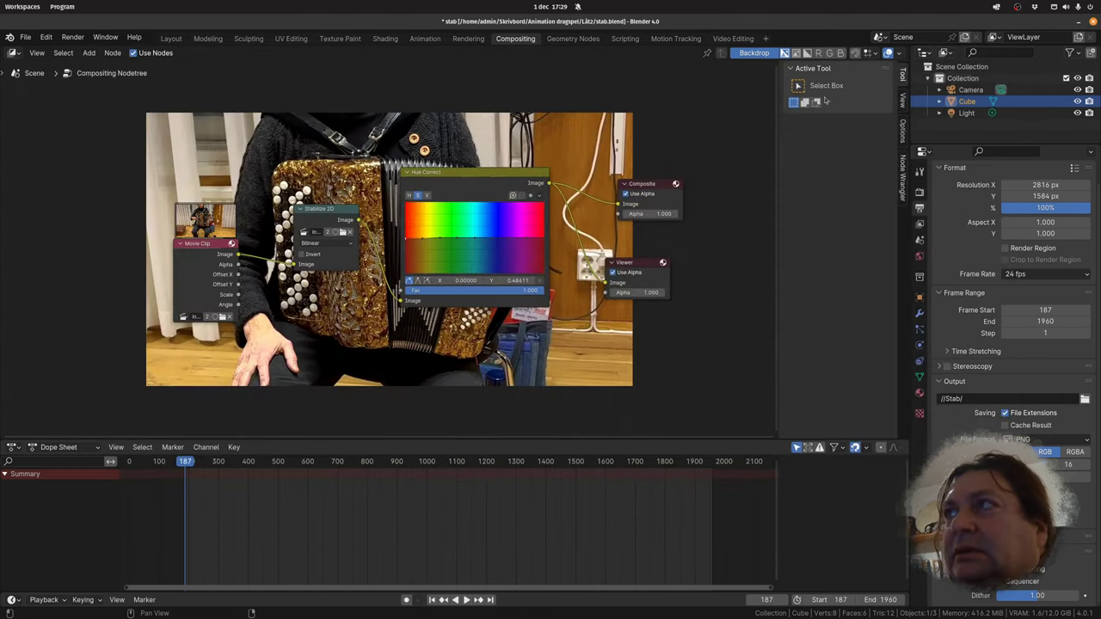
# - In Video Editing, enable snapping and slide the inspelning.001 audio strip to start at frame 187
pyautogui.click(731, 39)
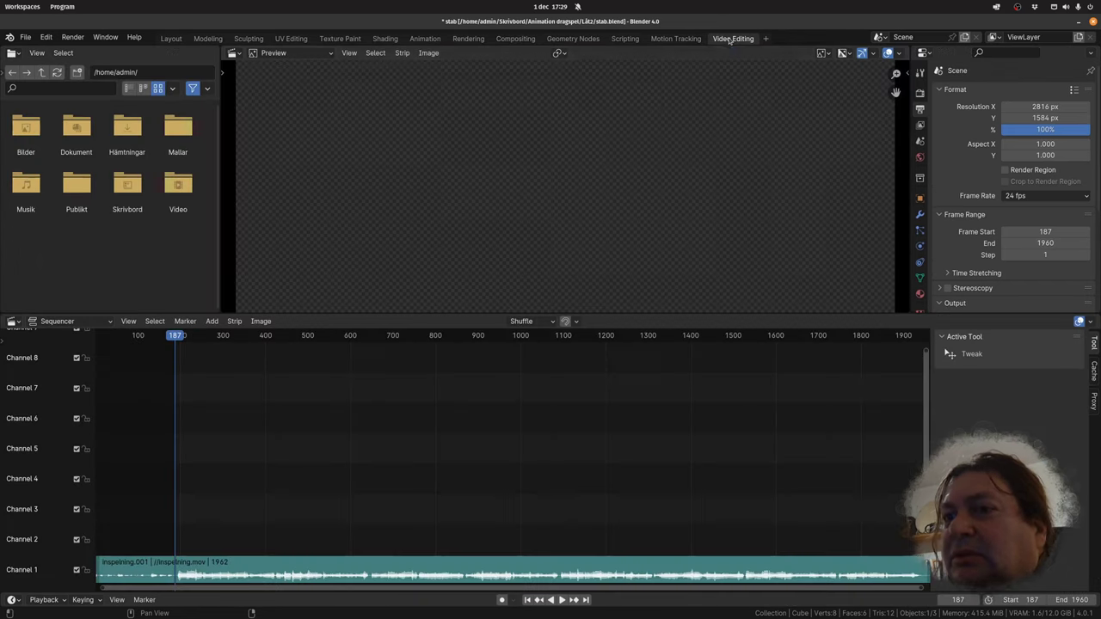
pyautogui.moveTo(278, 480)
pyautogui.mouseDown(button='middle')
pyautogui.moveTo(443, 487)
pyautogui.moveTo(391, 538)
pyautogui.moveTo(469, 453)
pyautogui.mouseUp(button='middle')
pyautogui.click(302, 576)
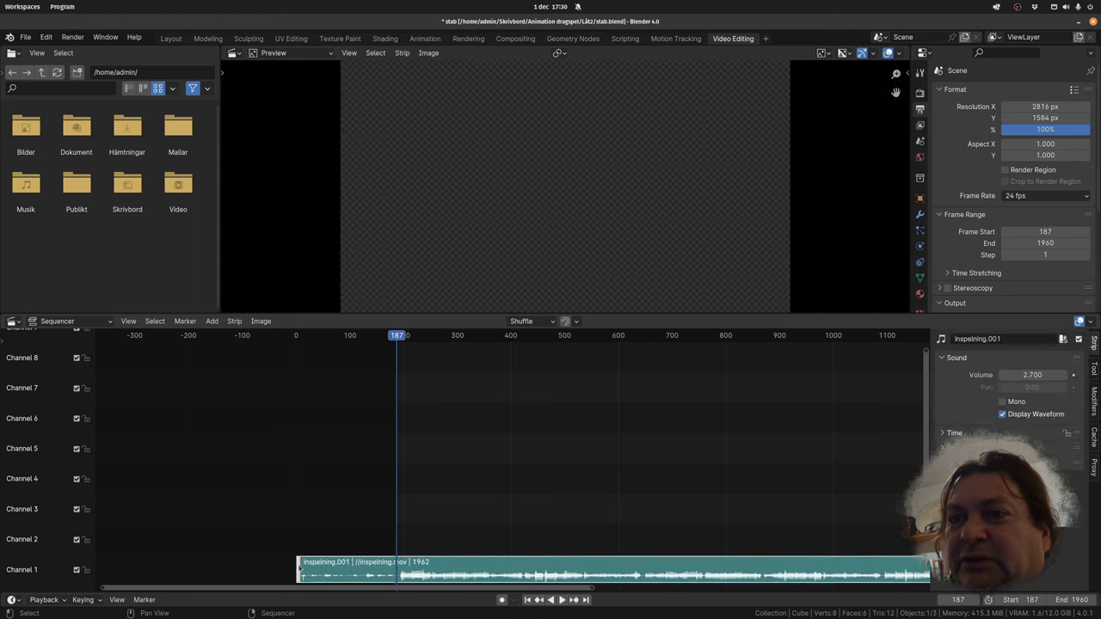
pyautogui.click(565, 322)
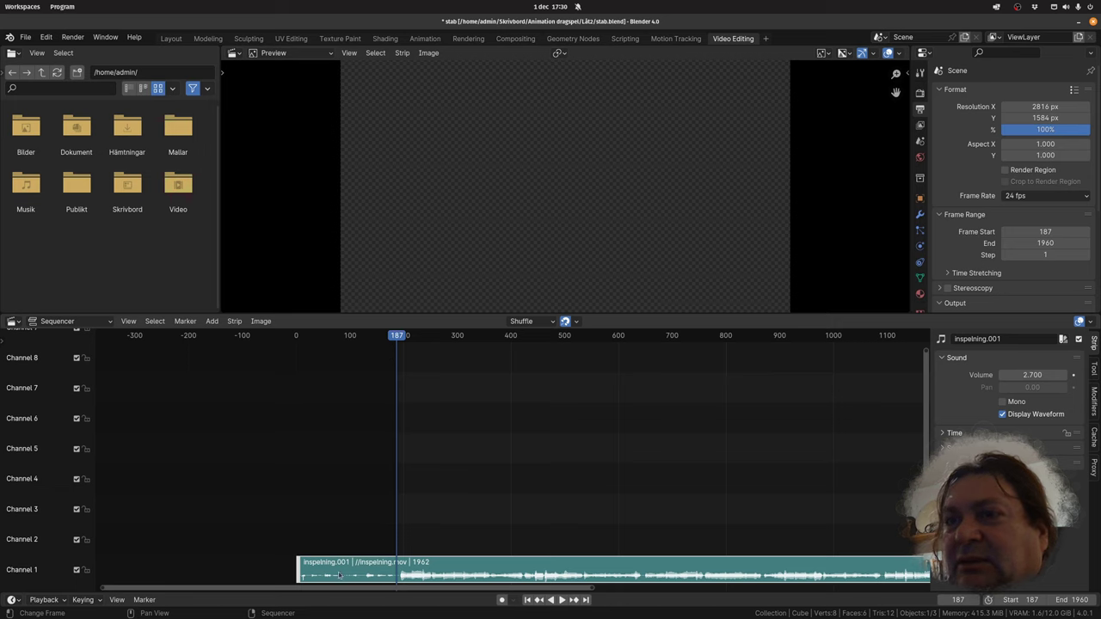
pyautogui.moveTo(299, 570); pyautogui.dragTo(398, 570)
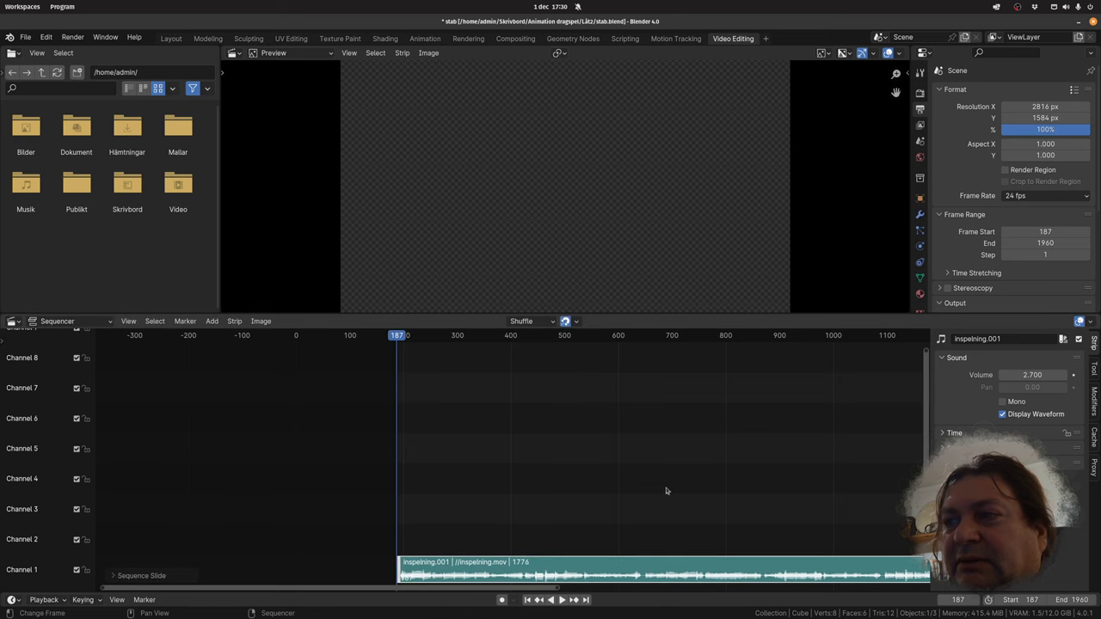
pyautogui.hscroll(-5, 181, 465)
pyautogui.hscroll(4, 541, 474)
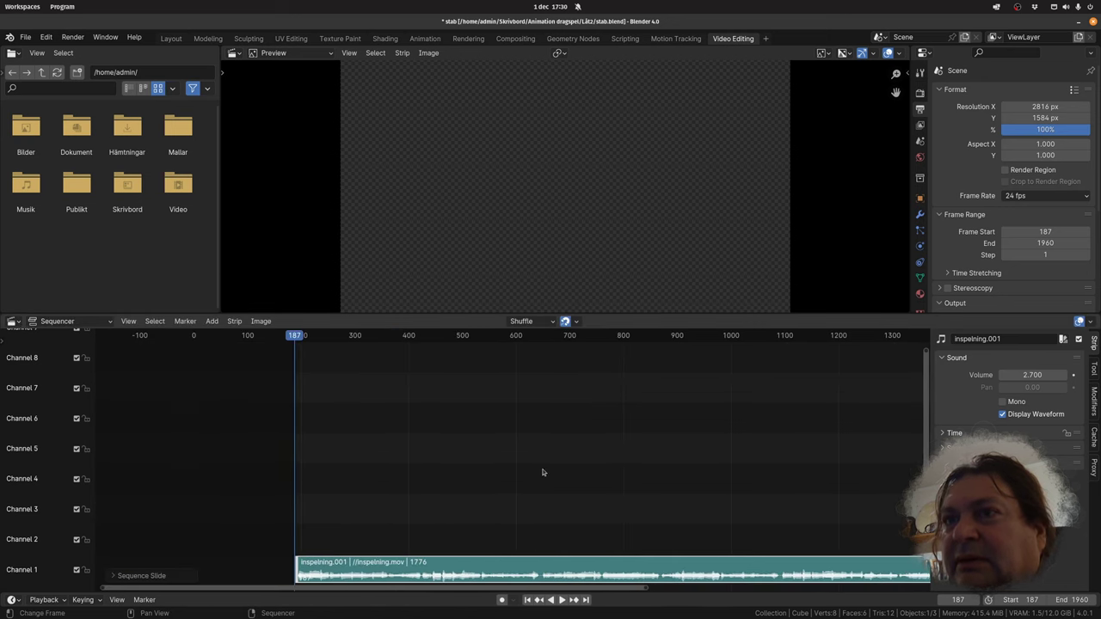
pyautogui.click(543, 473)
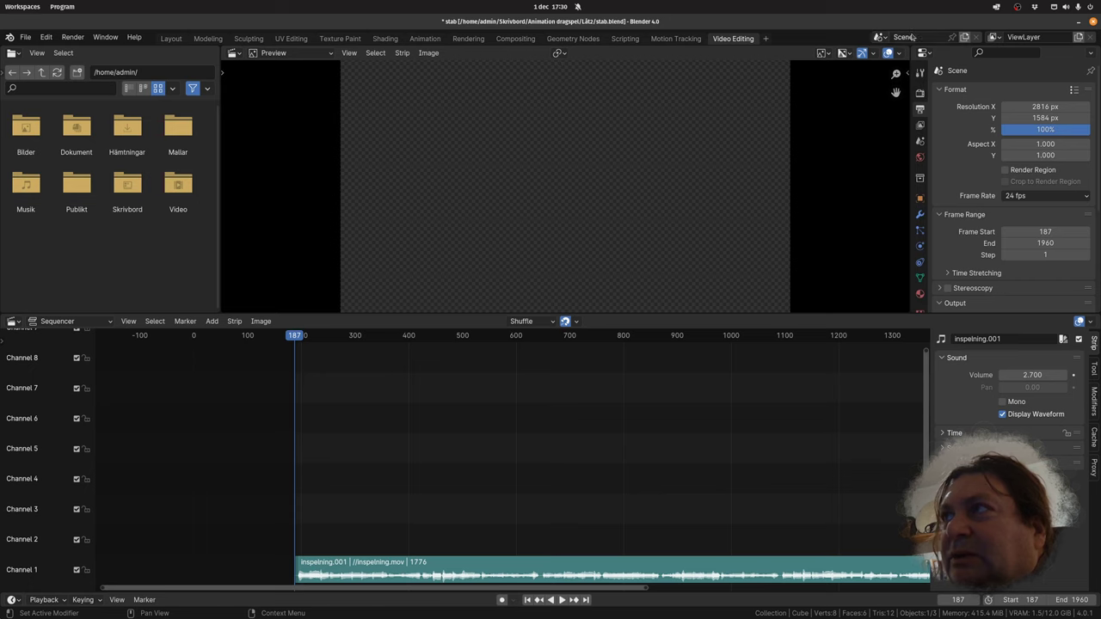
# - Name the scene stab and create a Full Copy scene named klipp, framing its timeline
pyautogui.write('stab')
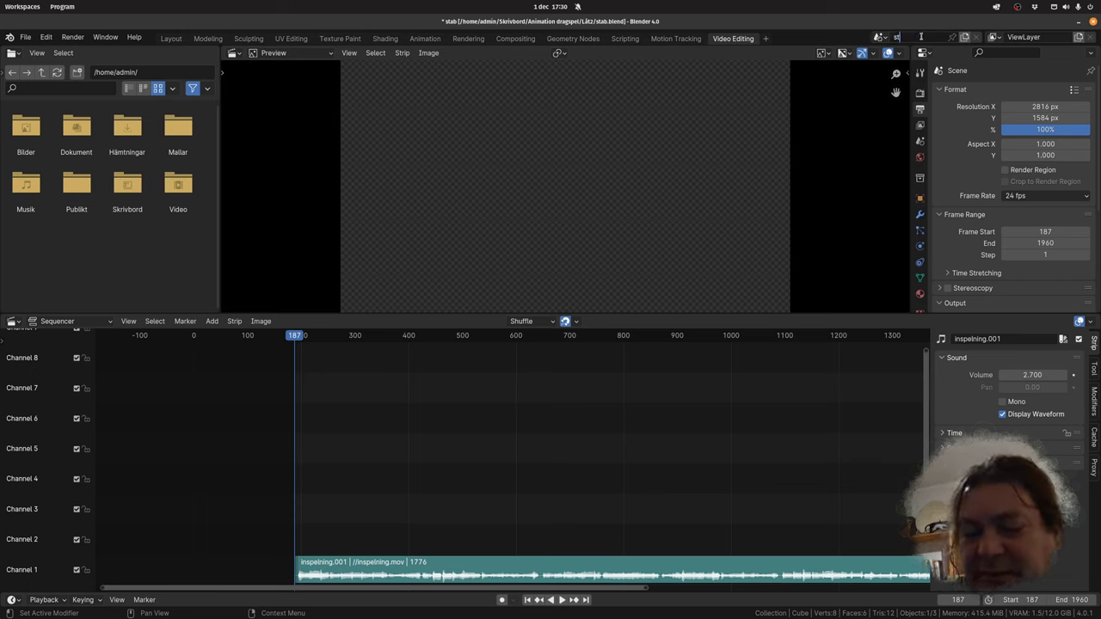
pyautogui.press('Return')
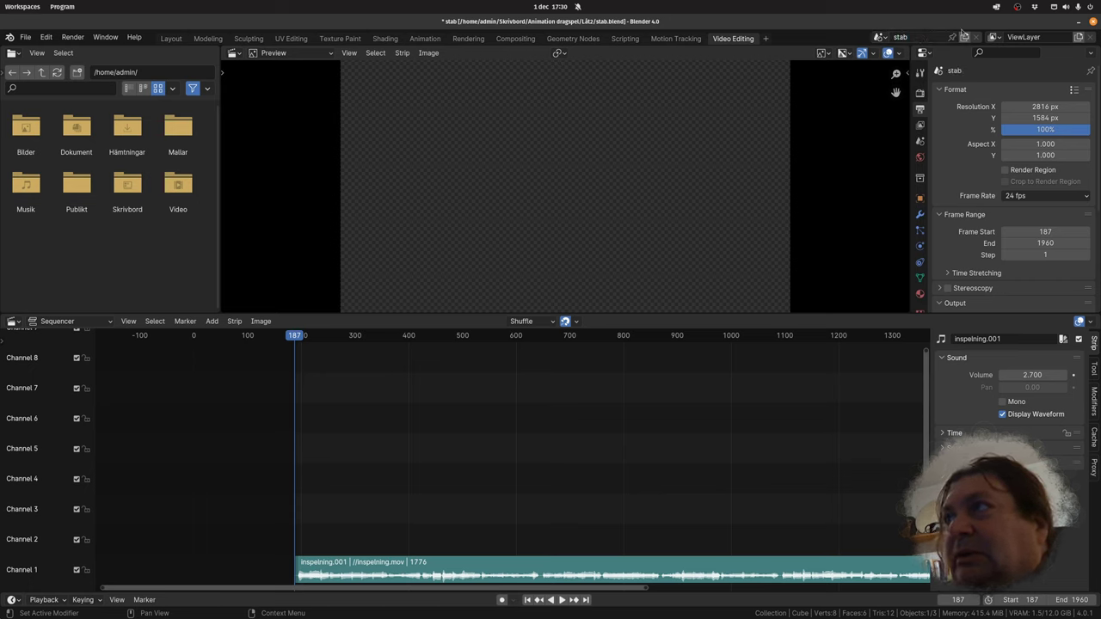
pyautogui.click(966, 39)
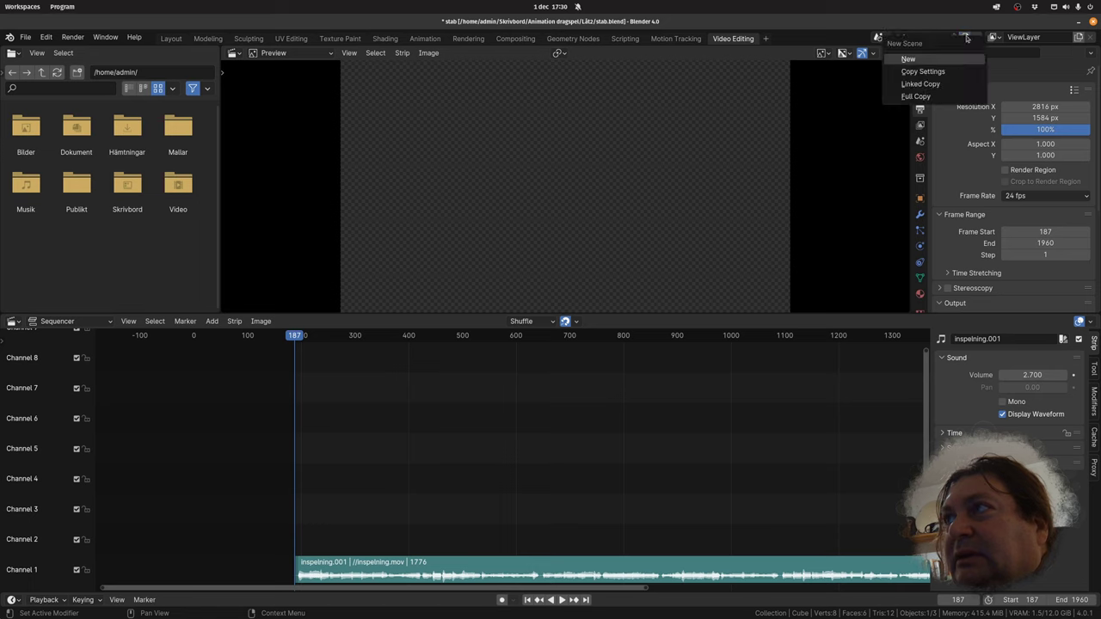
pyautogui.click(933, 98)
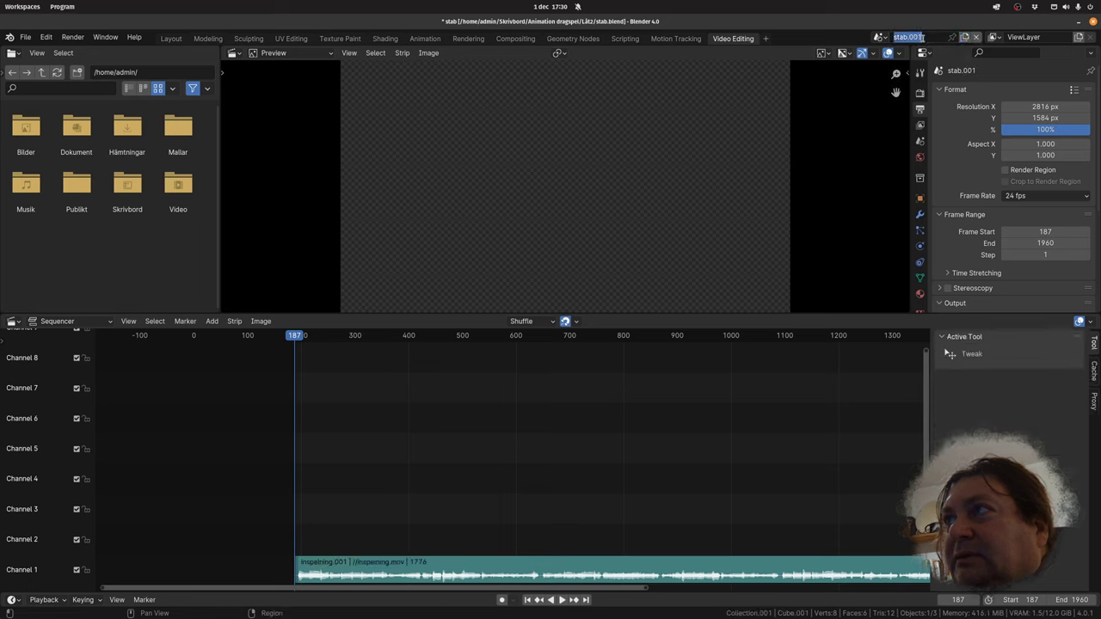
pyautogui.write('klipp')
pyautogui.press('Return')
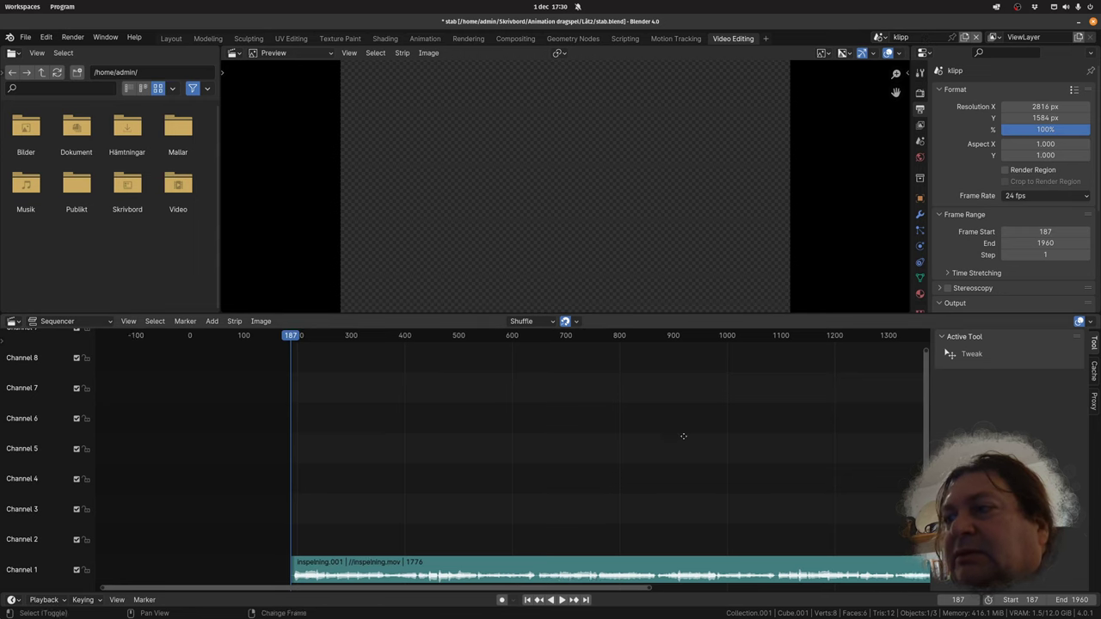
pyautogui.press('Home')
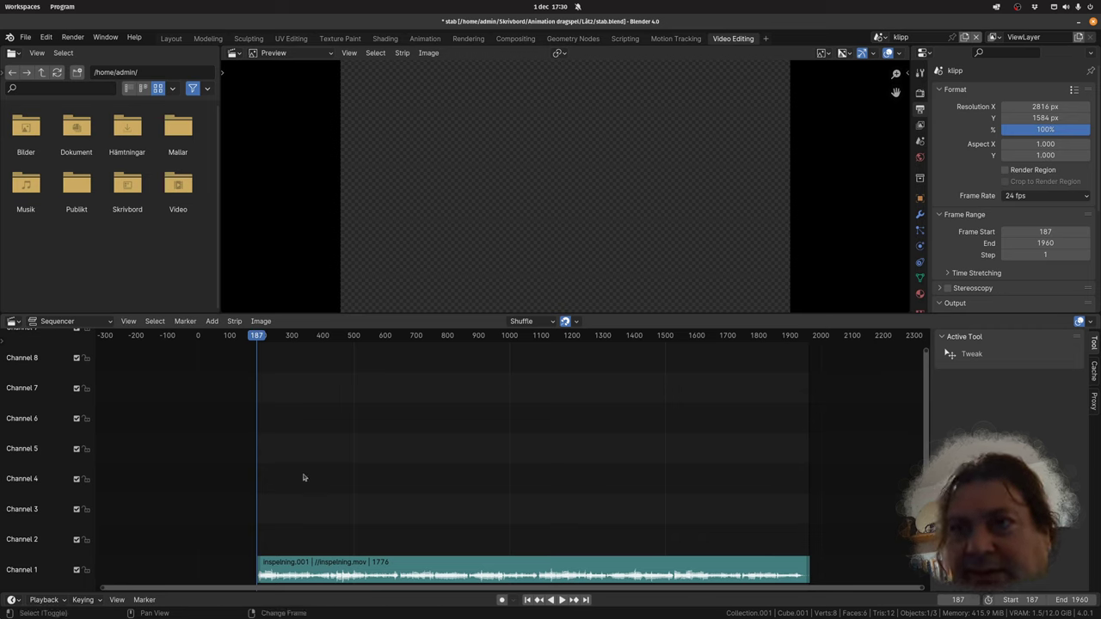
pyautogui.hotkey('shift', 'a')
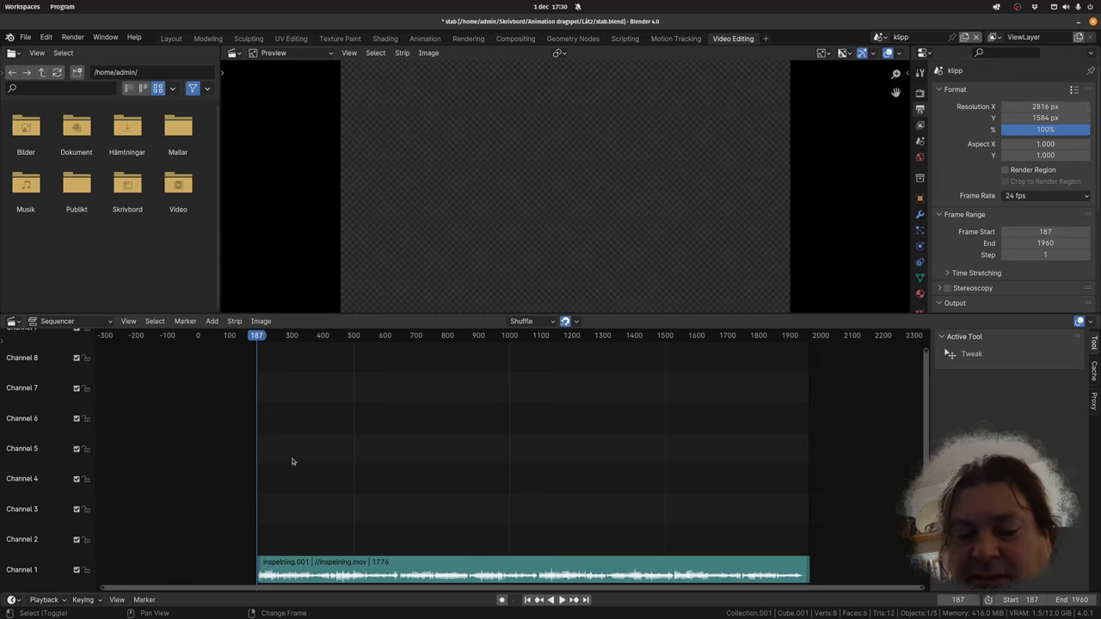
pyautogui.hotkey('shift', 'a')
# - Add all rendered frames from the Stab folder as an image strip
pyautogui.click(270, 444)
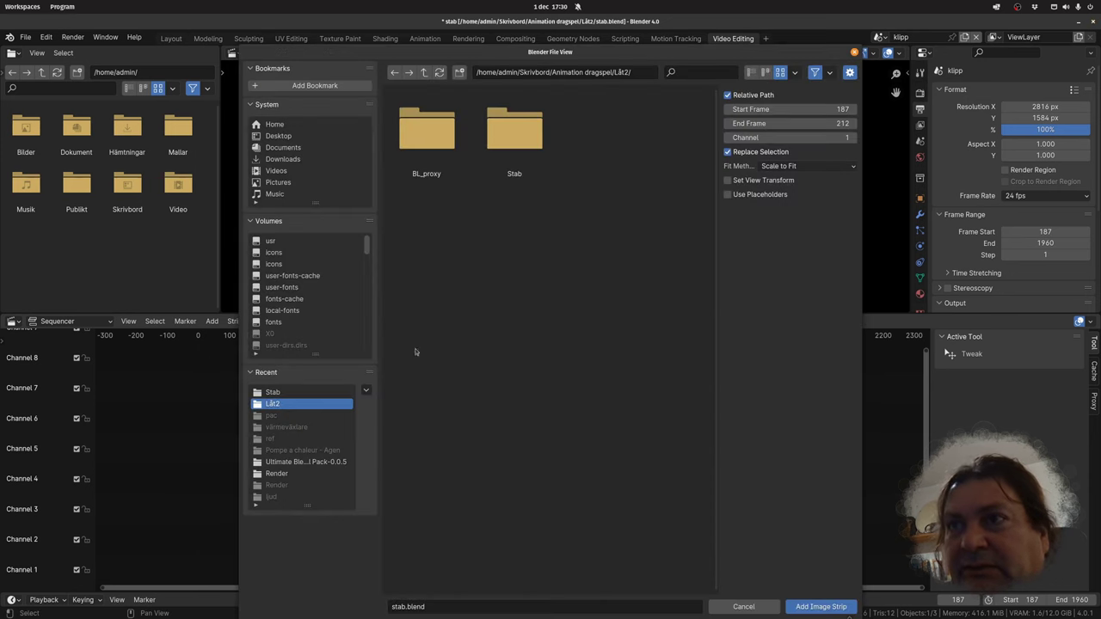
pyautogui.doubleClick(514, 138)
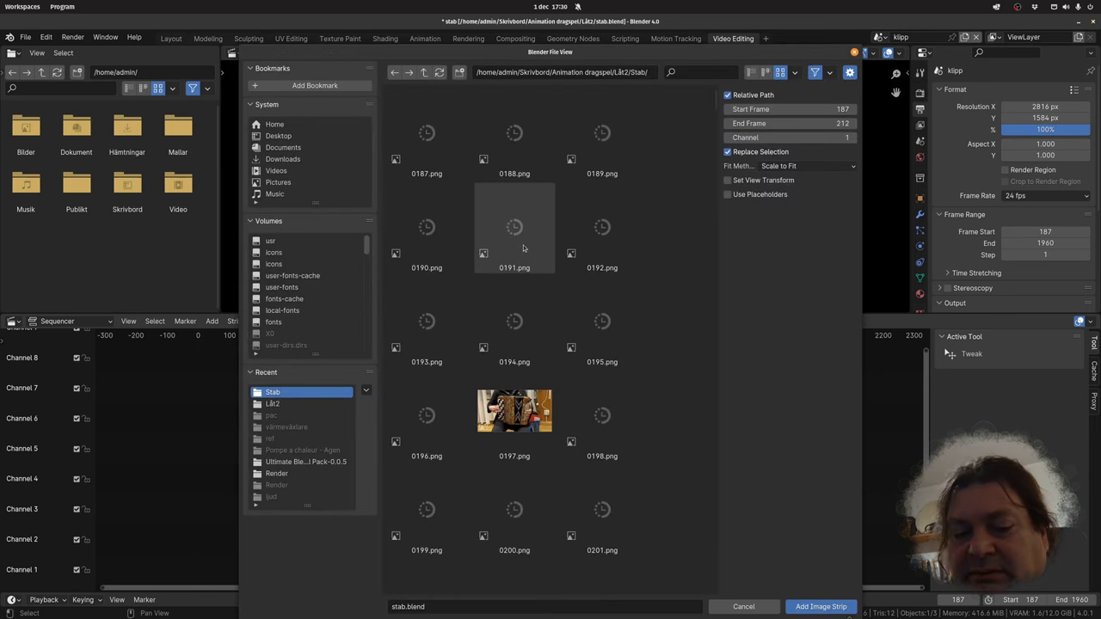
pyautogui.press('a')
pyautogui.click(819, 605)
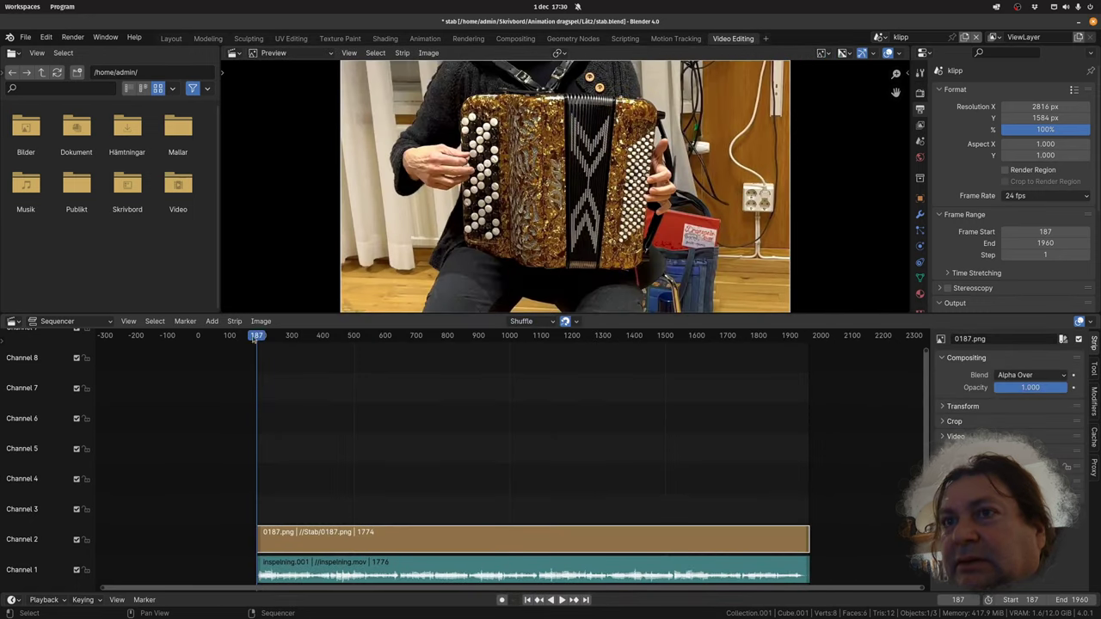
# - Scrub through the footage to preview it, then return to start frame 187
pyautogui.moveTo(255, 338); pyautogui.dragTo(313, 350)
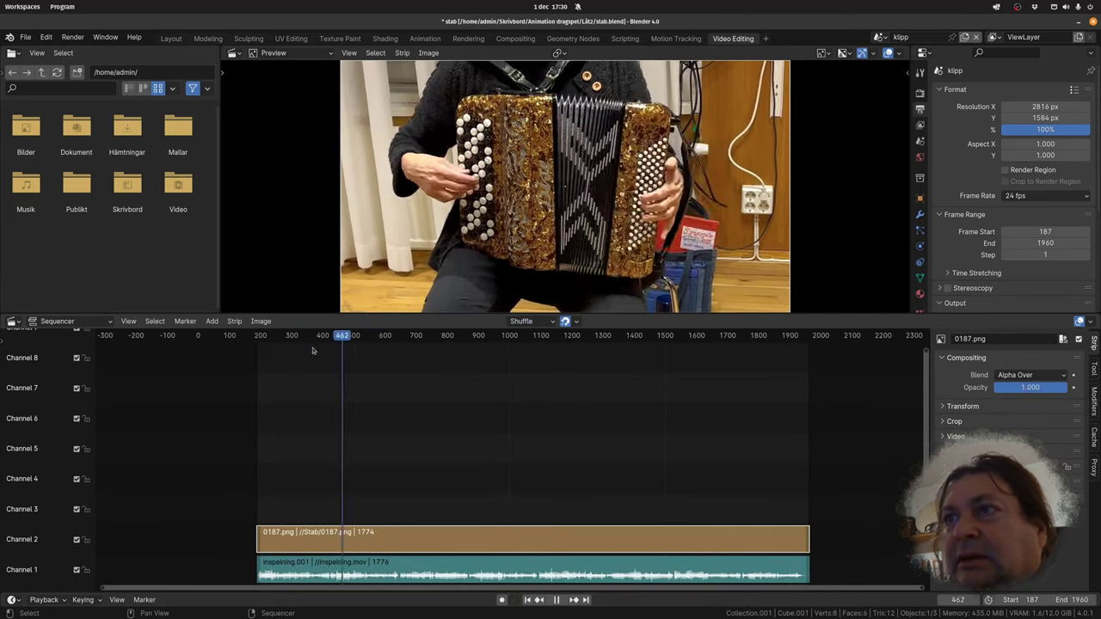
pyautogui.press('Escape')
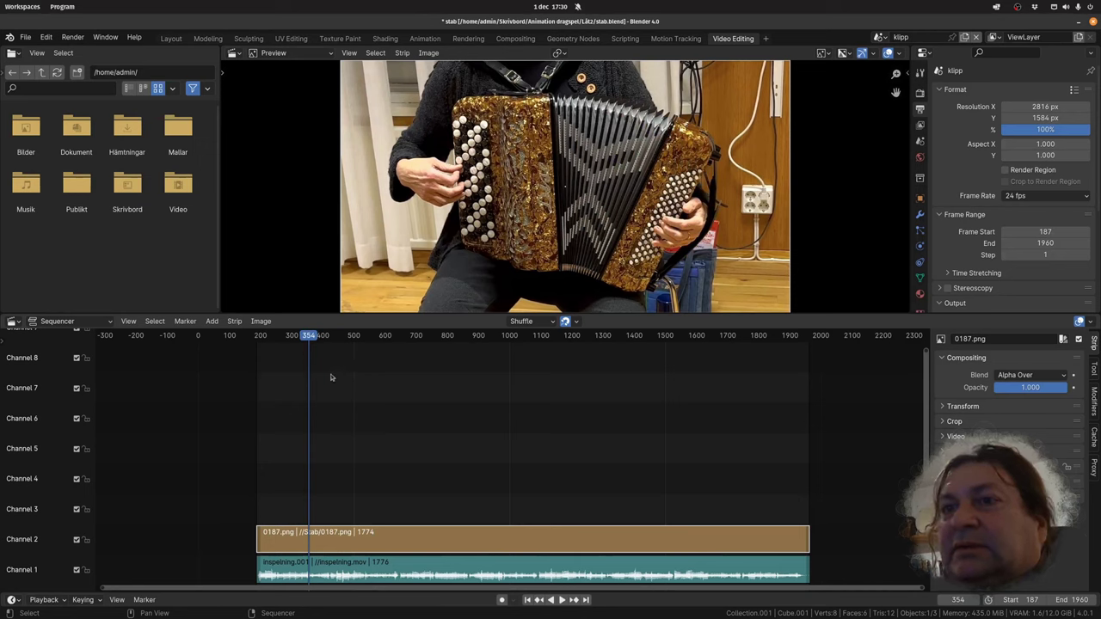
pyautogui.hotkey('shift', 'Left')
pyautogui.hotkey('shift', 'a')
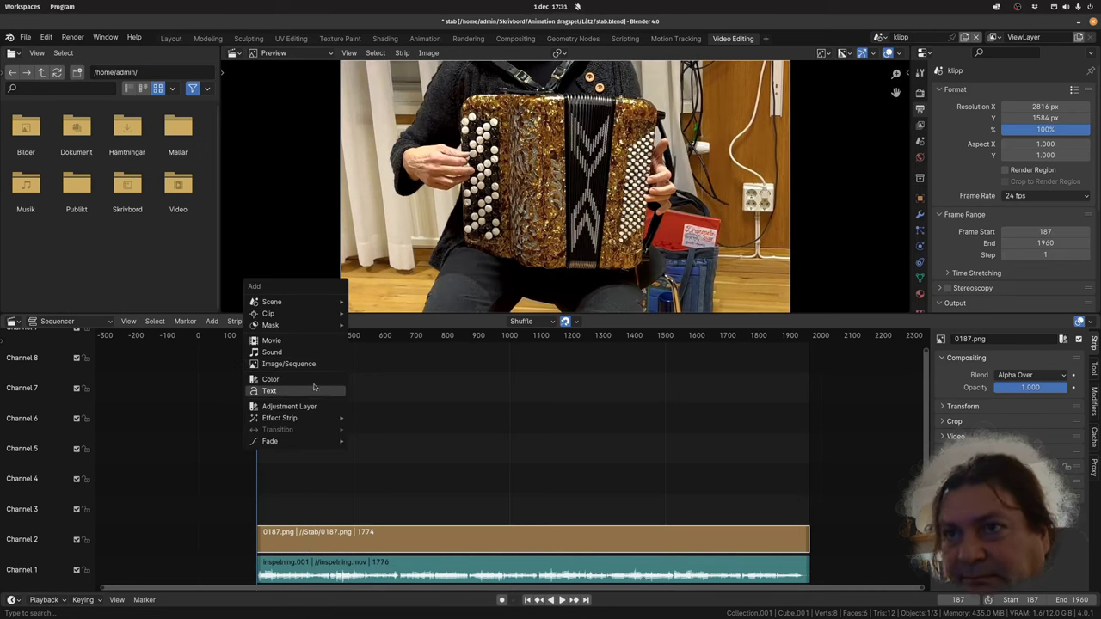
# - Add a black Color strip at frame 187 on channel 3 and frame the strips
pyautogui.click(314, 380)
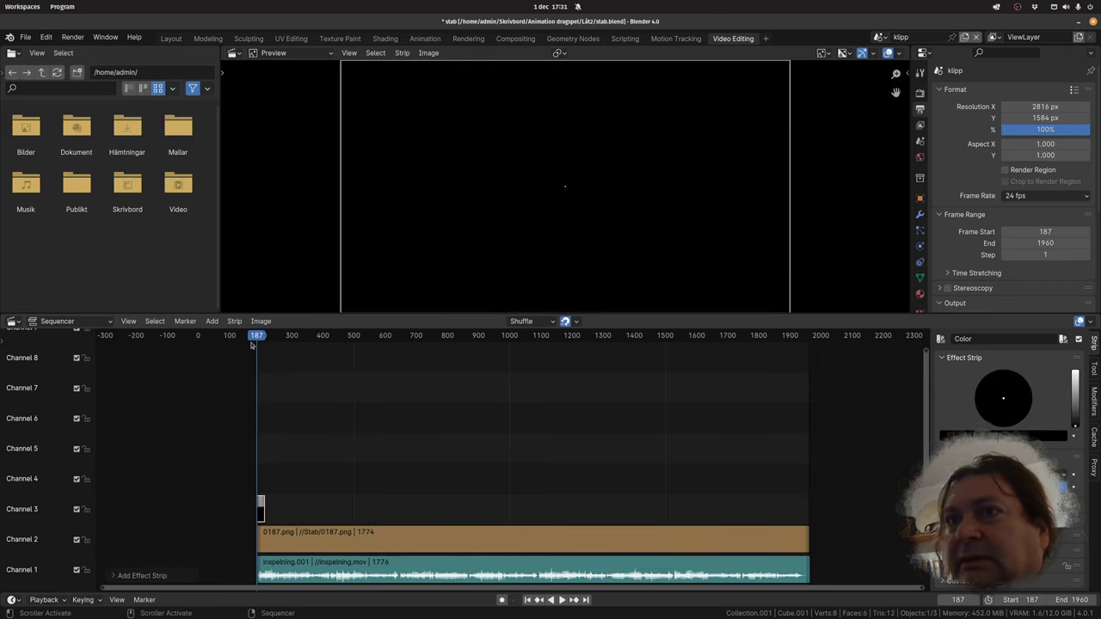
pyautogui.press('Home')
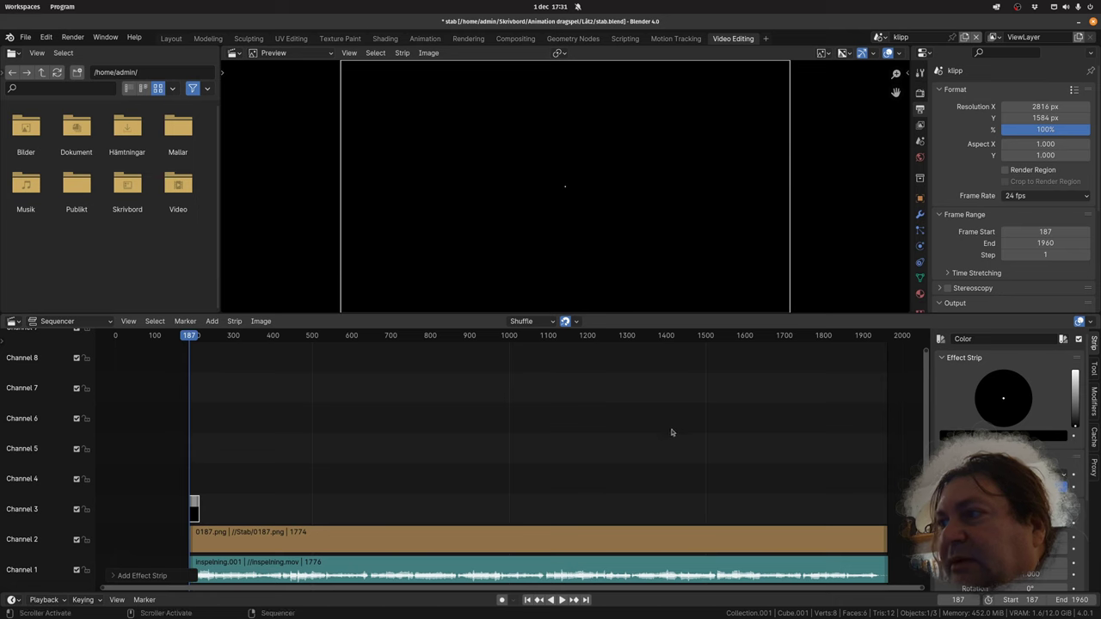
pyautogui.moveTo(233, 462); pyautogui.dragTo(325, 453, button='middle')
pyautogui.keyDown('ctrl'); pyautogui.hscroll(2, 325, 453); pyautogui.keyUp('ctrl')
pyautogui.keyDown('ctrl'); pyautogui.hscroll(-2, 307, 447); pyautogui.keyUp('ctrl')
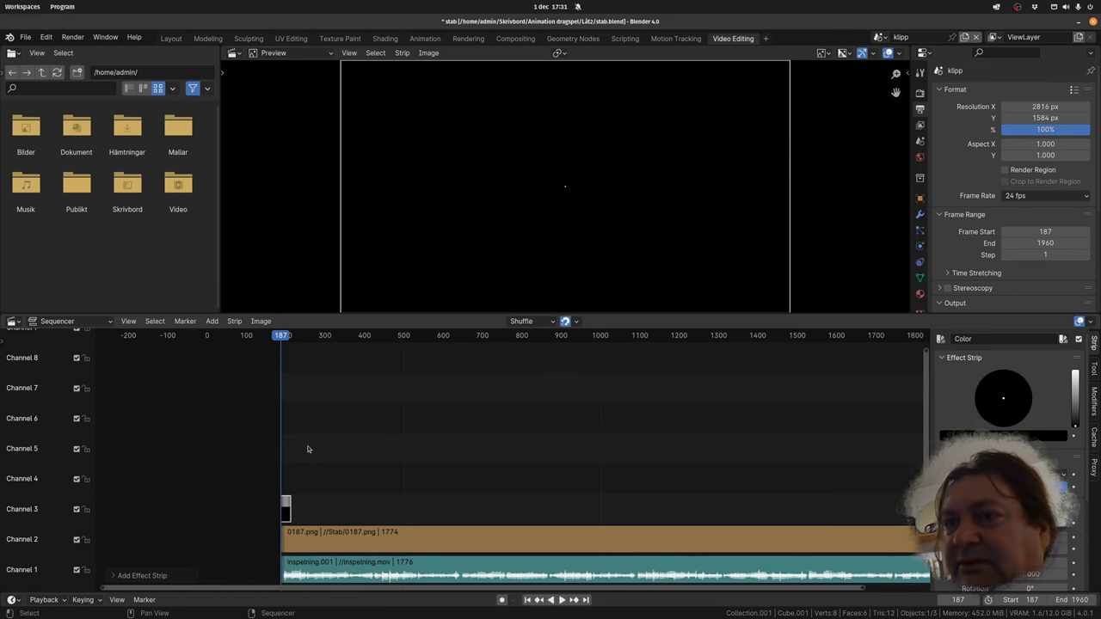
pyautogui.scroll(-2, 327, 444)
pyautogui.scroll(-3, 1002, 388)
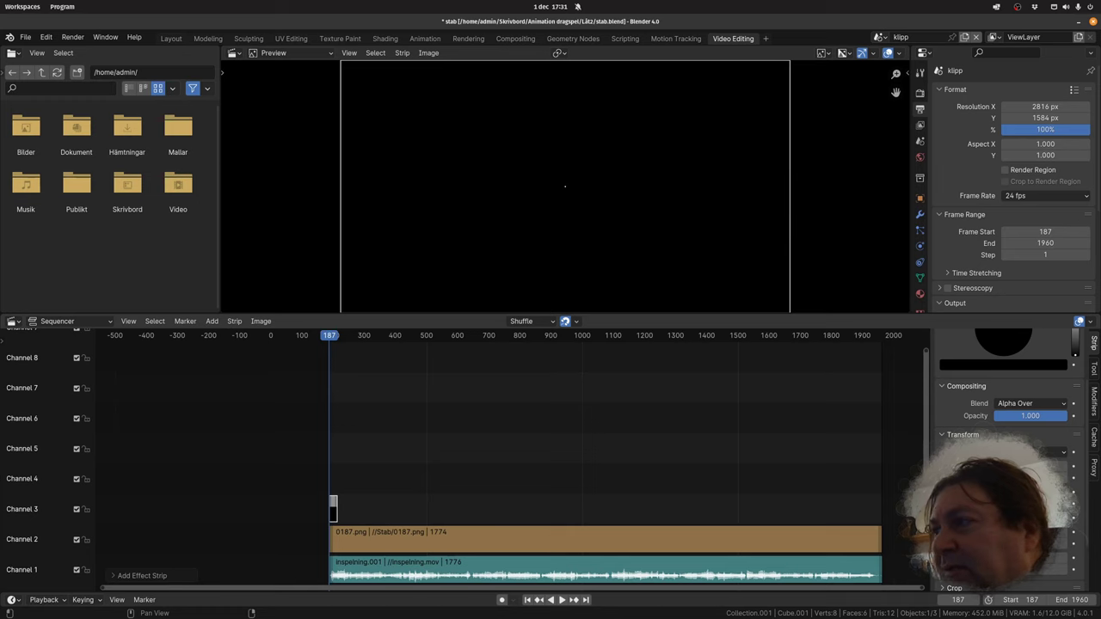
pyautogui.scroll(-2, 1003, 387)
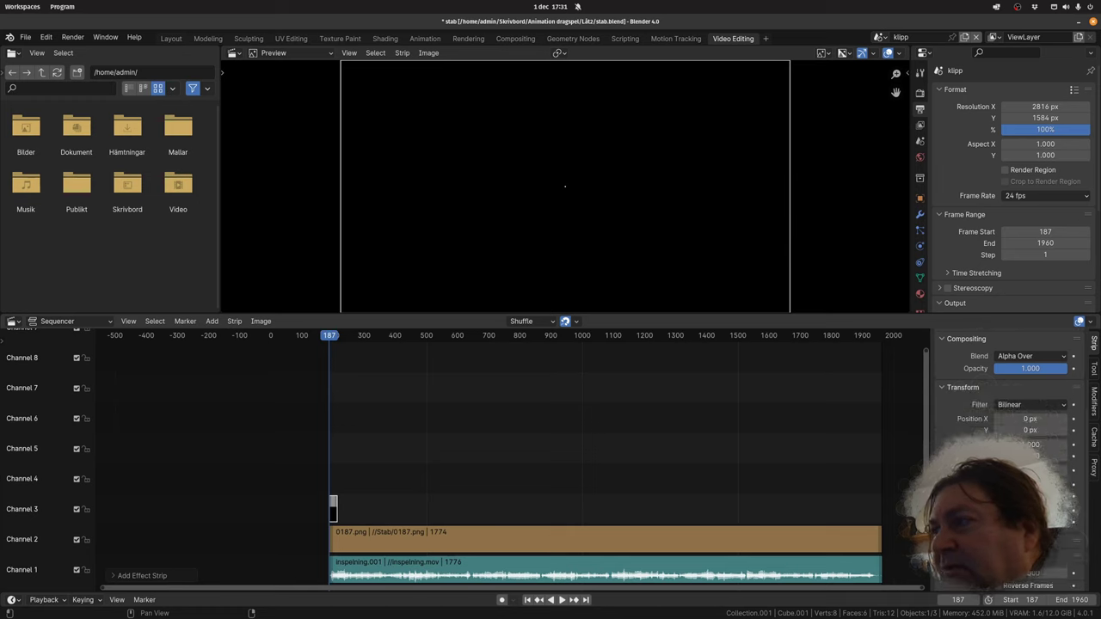
pyautogui.scroll(-2, 1003, 387)
pyautogui.scroll(3, 1002, 387)
pyautogui.scroll(1, 1002, 387)
pyautogui.scroll(-2, 1002, 387)
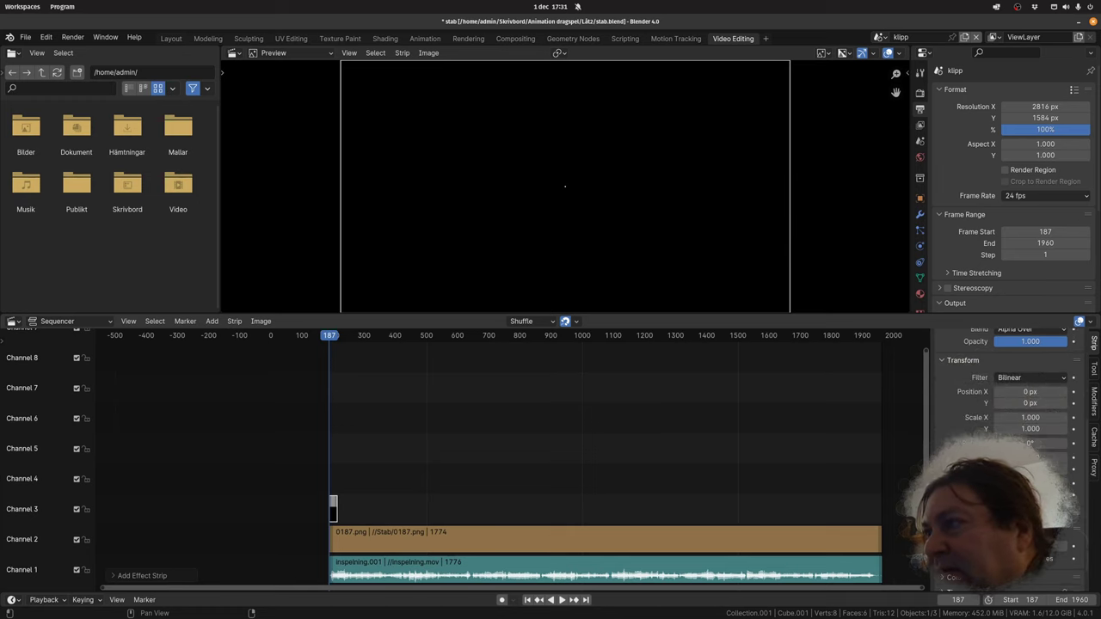
# - Shorten the black Color strip to 12 frames
pyautogui.click(336, 515)
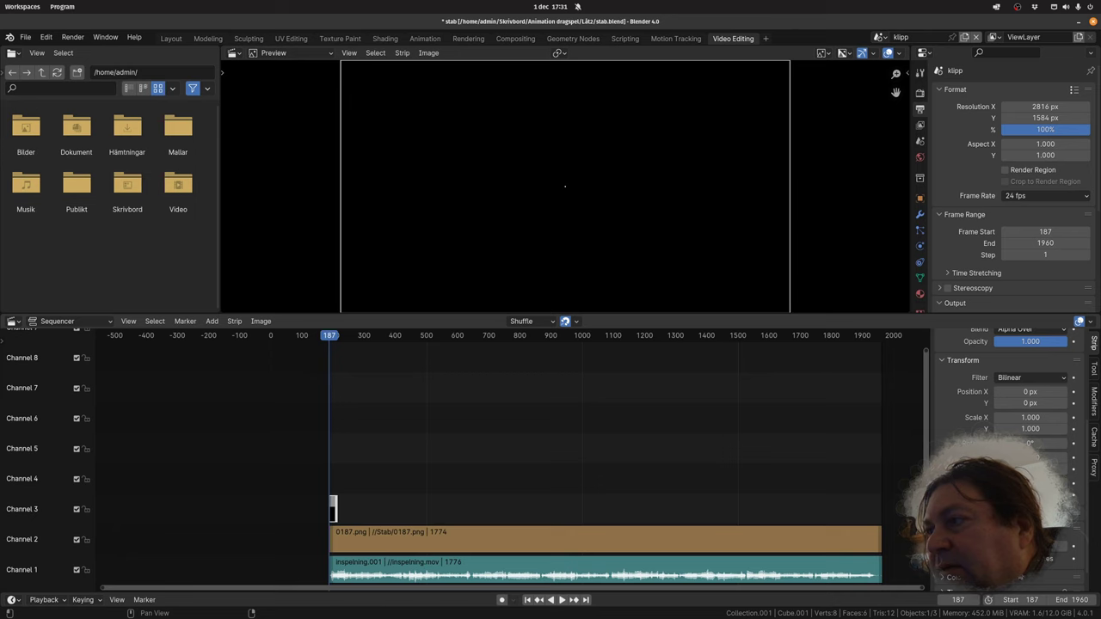
pyautogui.scroll(-1, 1002, 387)
pyautogui.scroll(-4, 1002, 413)
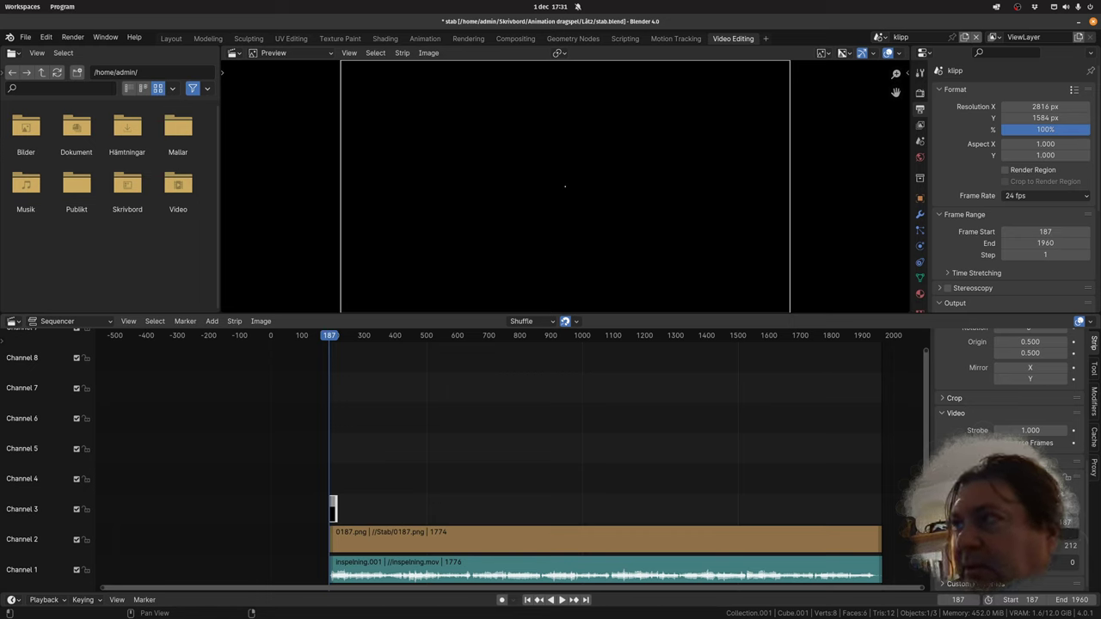
pyautogui.moveTo(1045, 533); pyautogui.dragTo(1015, 534)
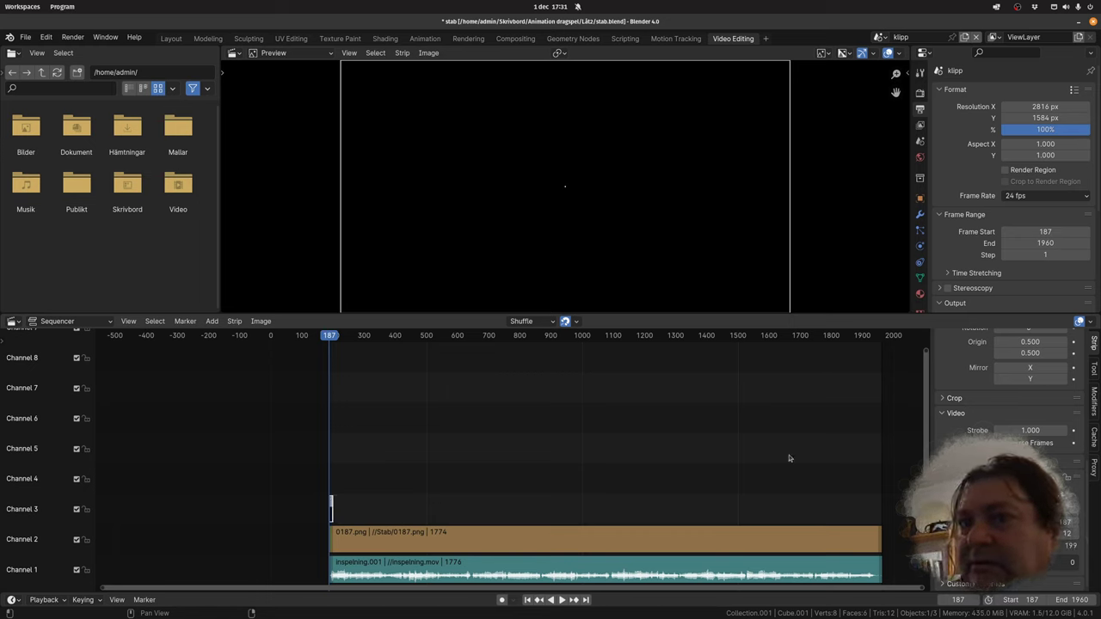
pyautogui.scroll(2, 789, 459)
pyautogui.scroll(3, 278, 494)
pyautogui.scroll(-1, 409, 485)
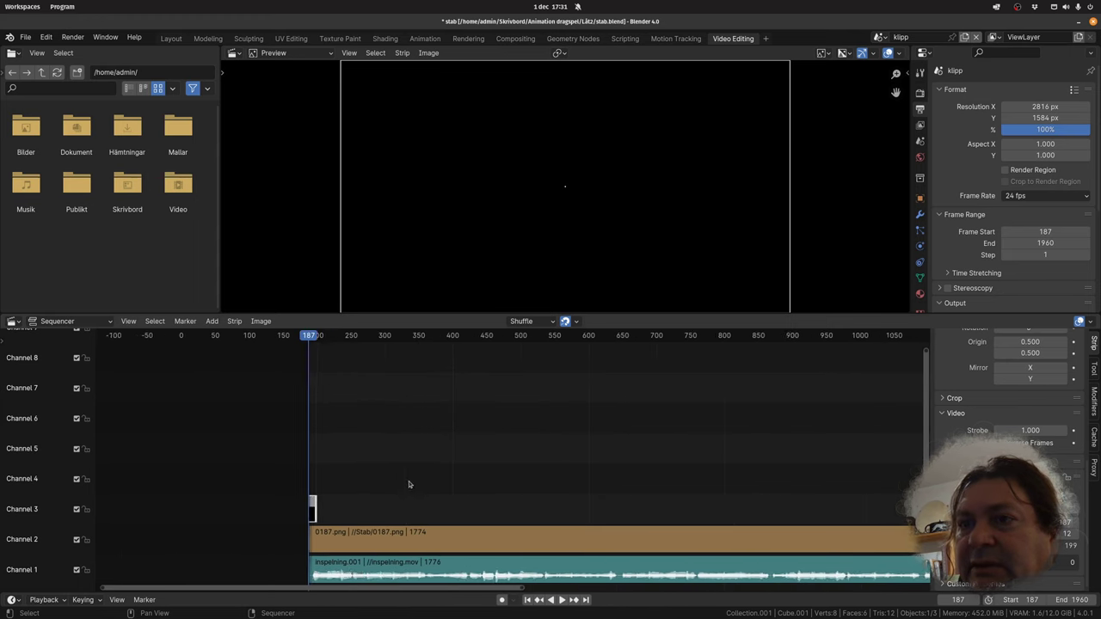
pyautogui.scroll(1, 356, 484)
pyautogui.click(259, 513)
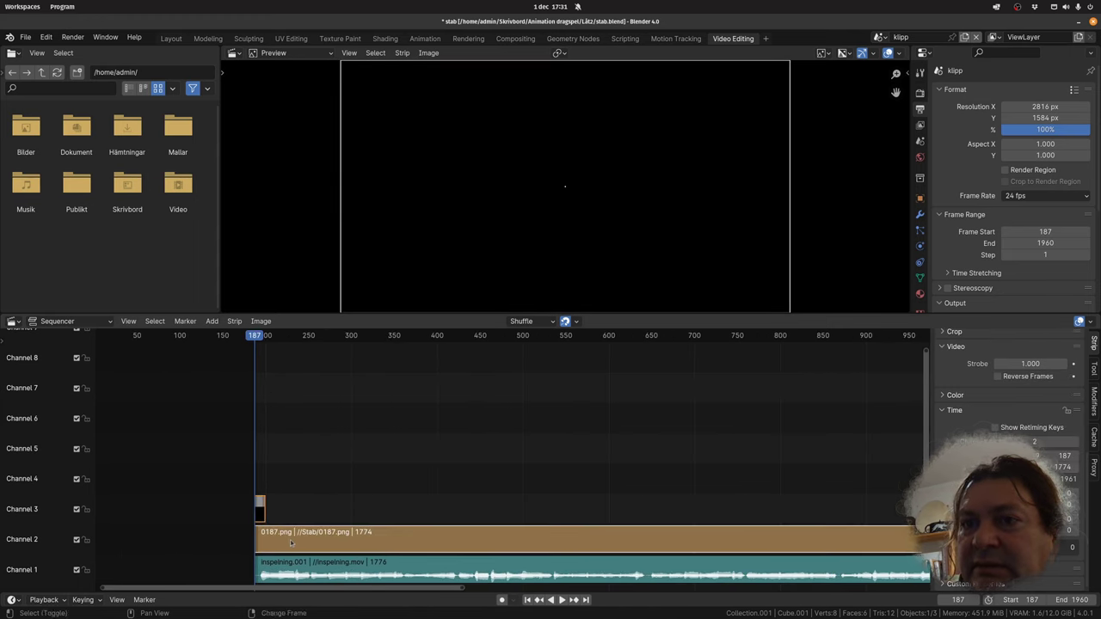
pyautogui.hotkey('shift', 'a')
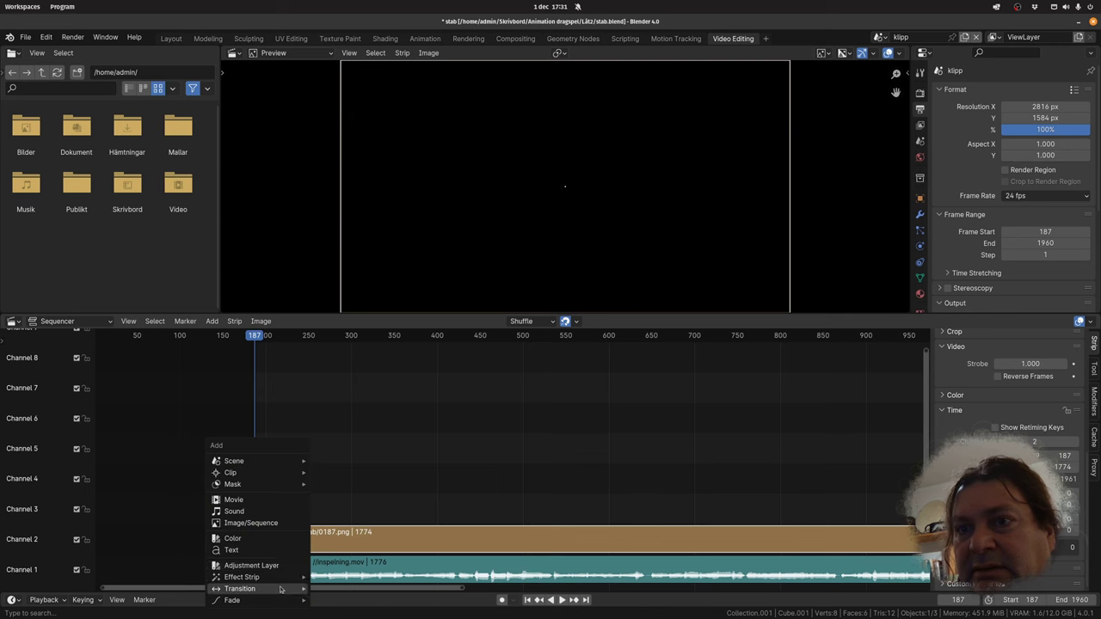
# - Add a Cross transition on channel 4 from black into the footage and play it back
pyautogui.moveTo(240, 588)
pyautogui.click(351, 565)
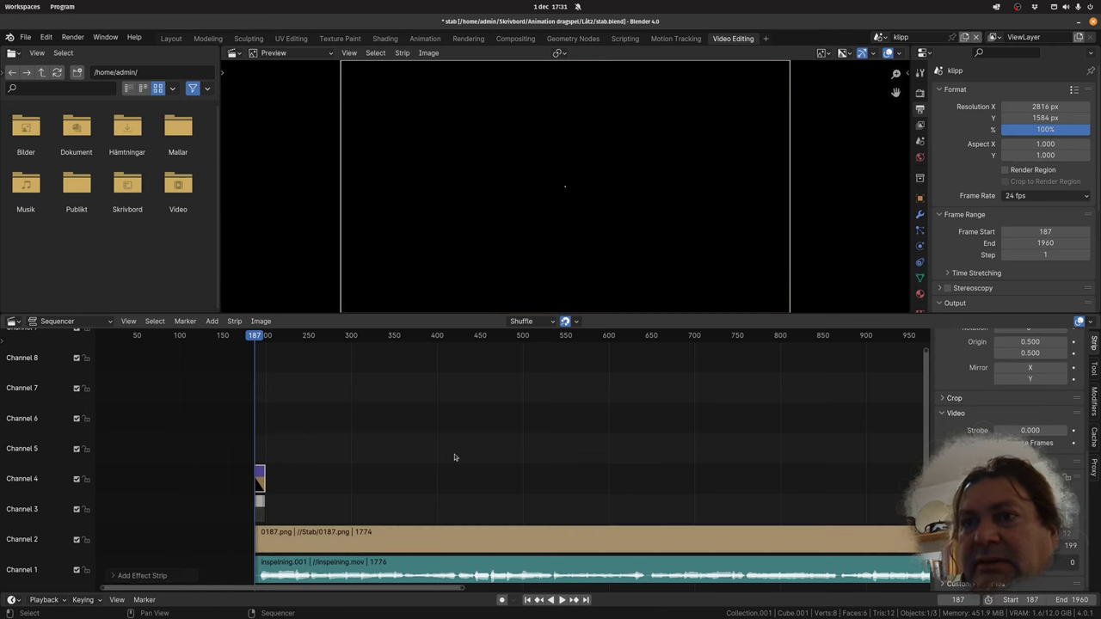
pyautogui.press('space')
pyautogui.press('space')
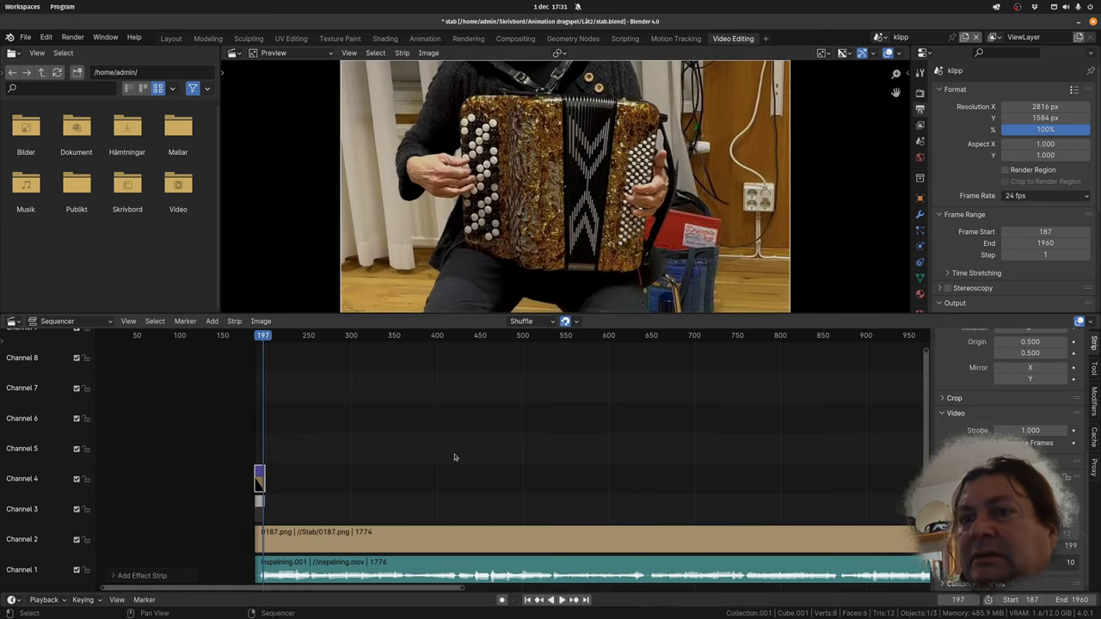
pyautogui.scroll(-1, 736, 173)
pyautogui.scroll(-2, 457, 440)
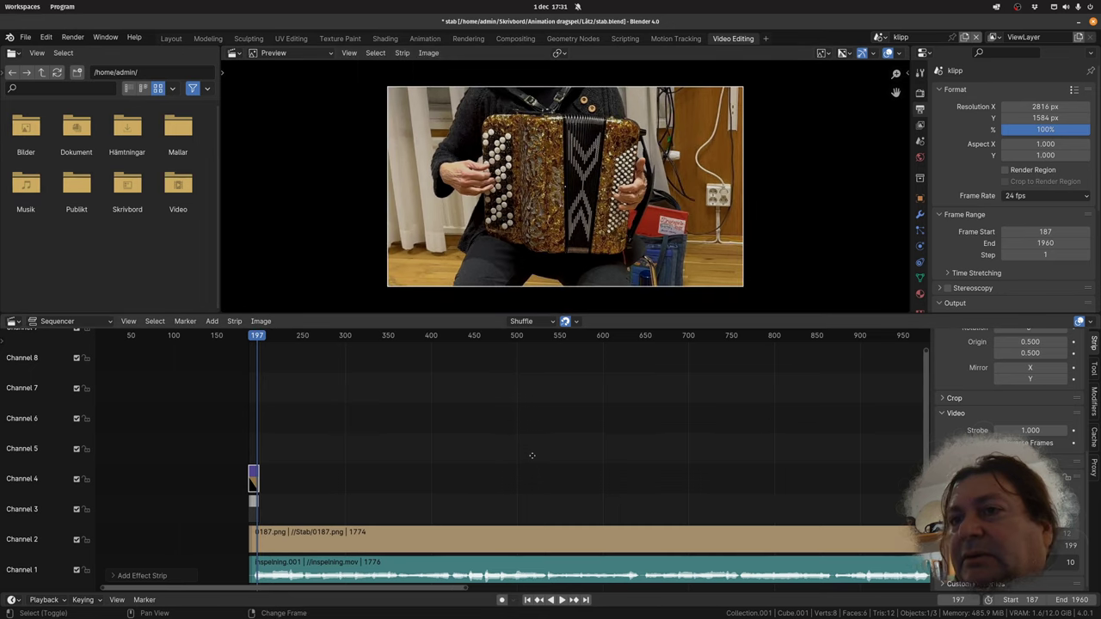
pyautogui.scroll(-2, 457, 440)
pyautogui.scroll(-1, 583, 462)
pyautogui.keyDown('ctrl'); pyautogui.scroll(-2, 448, 469); pyautogui.keyUp('ctrl')
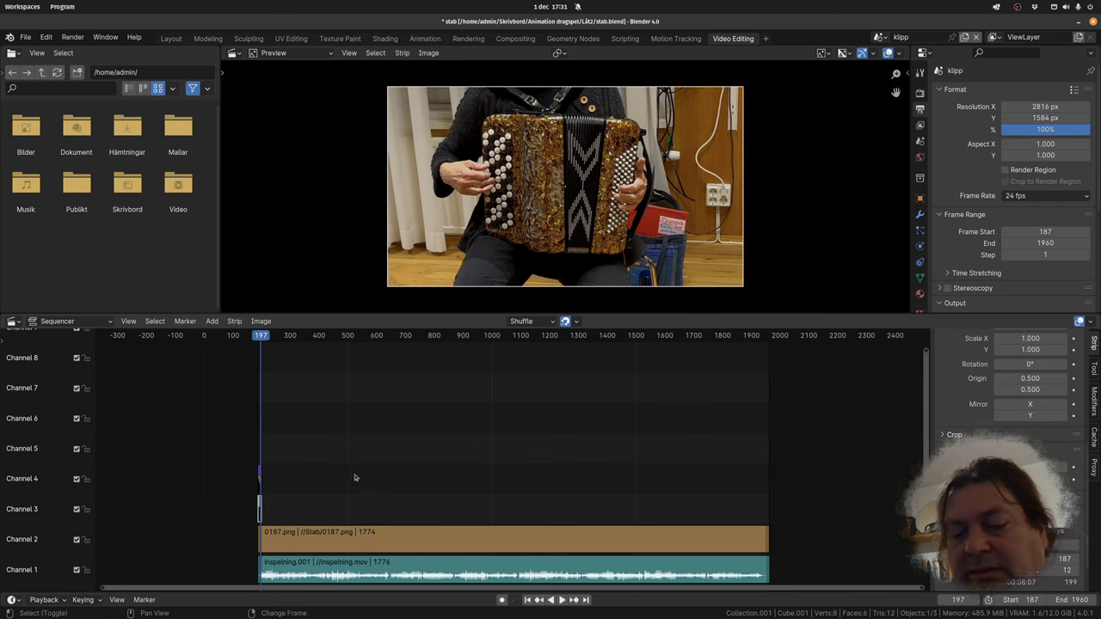
# - Duplicate the black Color strip and bring the strips' end into view
pyautogui.press('g')
pyautogui.click(807, 471)
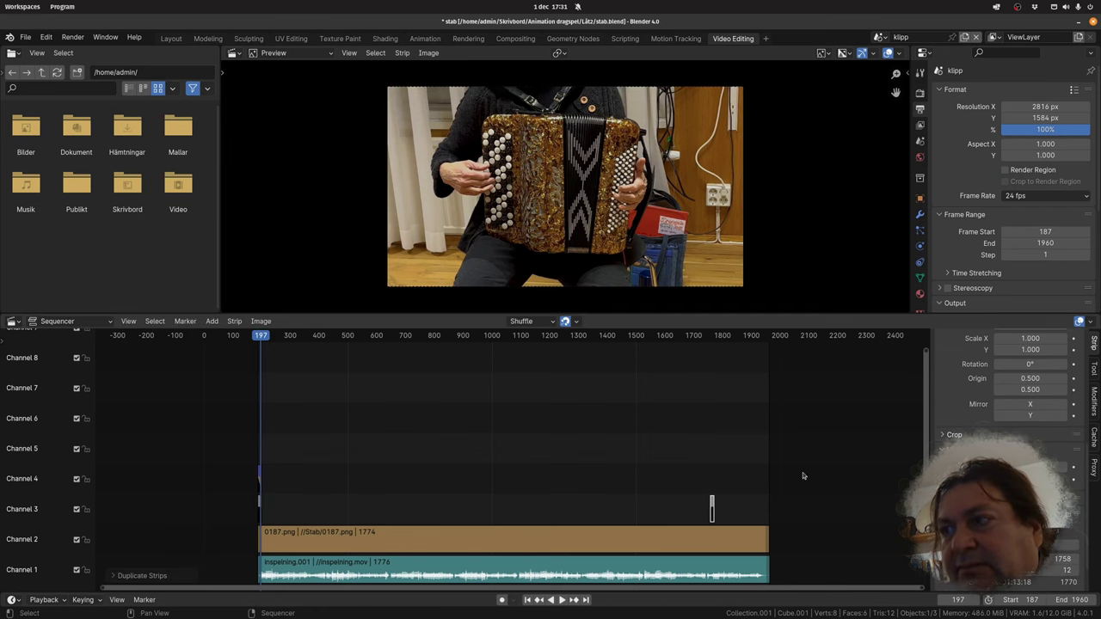
pyautogui.press('Home')
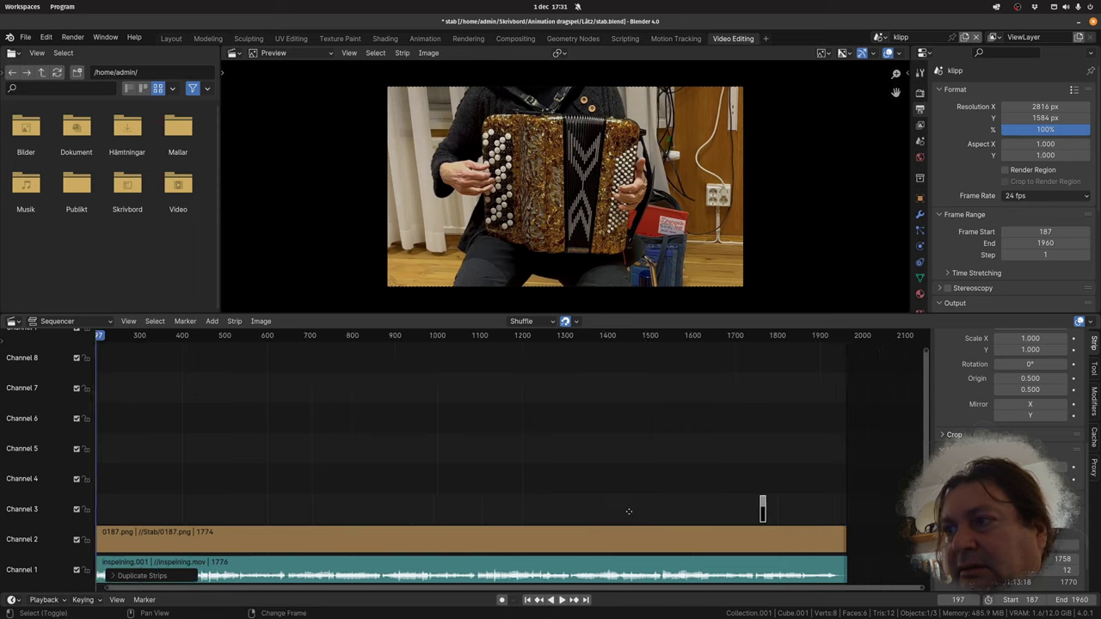
pyautogui.moveTo(738, 489); pyautogui.dragTo(303, 506, button='middle')
pyautogui.scroll(2, 302, 505)
pyautogui.scroll(5, 300, 502)
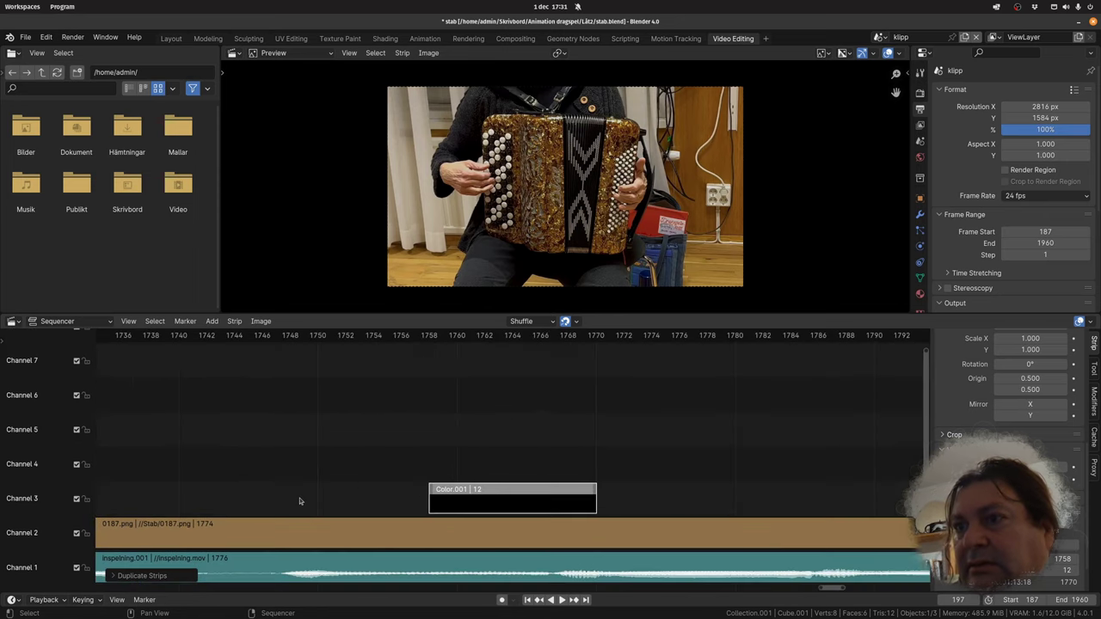
pyautogui.moveTo(439, 361); pyautogui.dragTo(499, 379, button='middle')
pyautogui.scroll(-2, 499, 379)
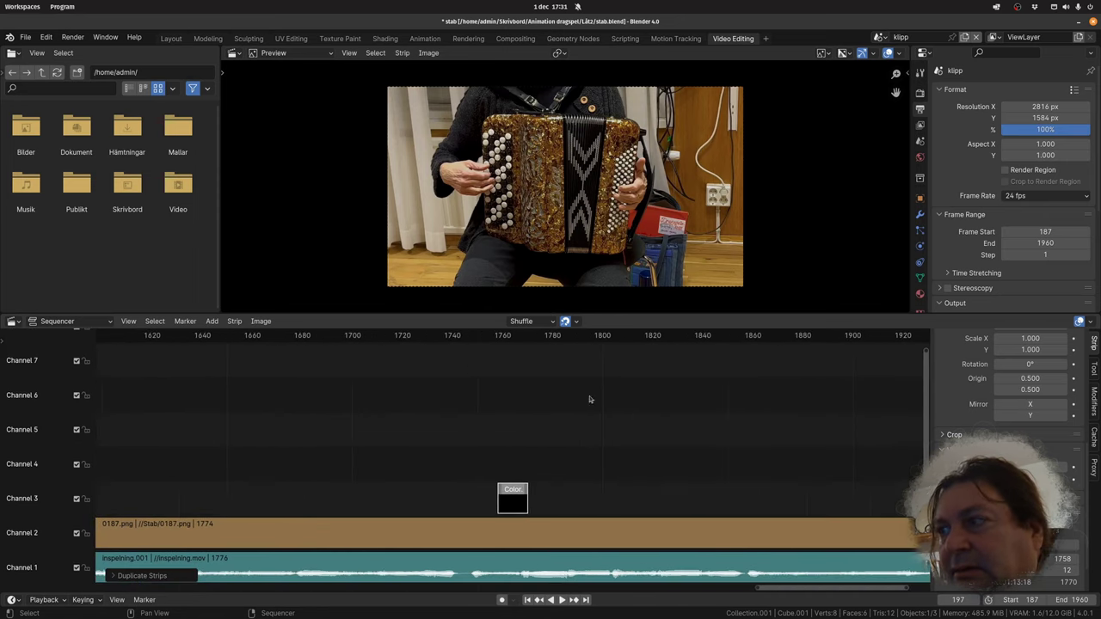
# - Trim the audio strip's end and move the Color strip copy to the video's end at frame 1954
pyautogui.click(876, 572)
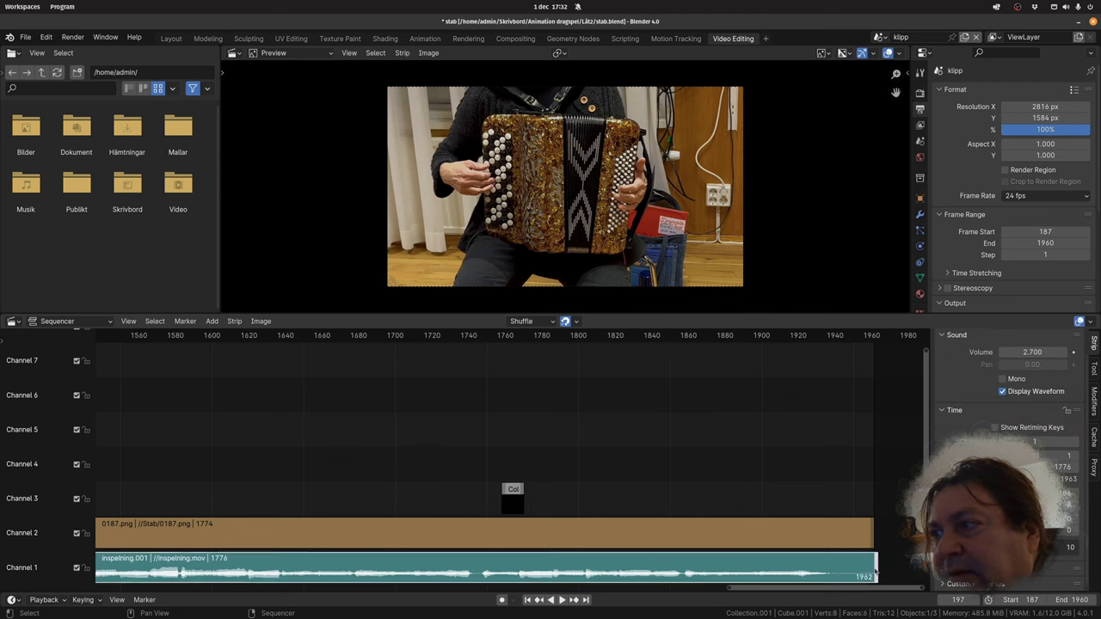
pyautogui.moveTo(876, 571)
pyautogui.mouseDown()
pyautogui.moveTo(852, 571)
pyautogui.moveTo(863, 537)
pyautogui.mouseUp()
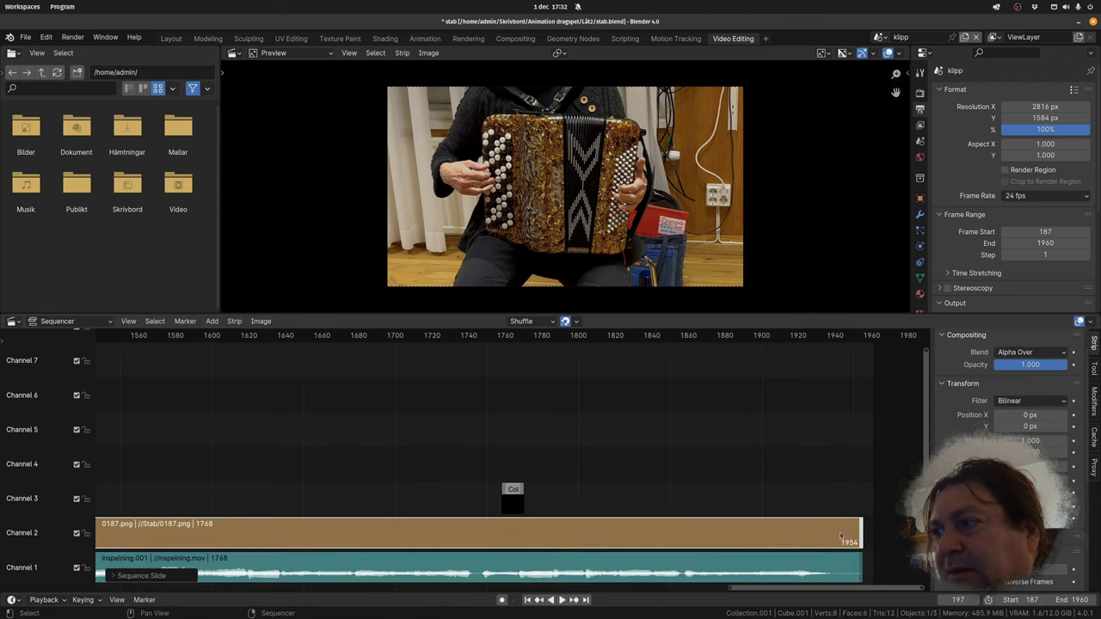
pyautogui.click(512, 506)
pyautogui.moveTo(513, 506); pyautogui.dragTo(835, 529)
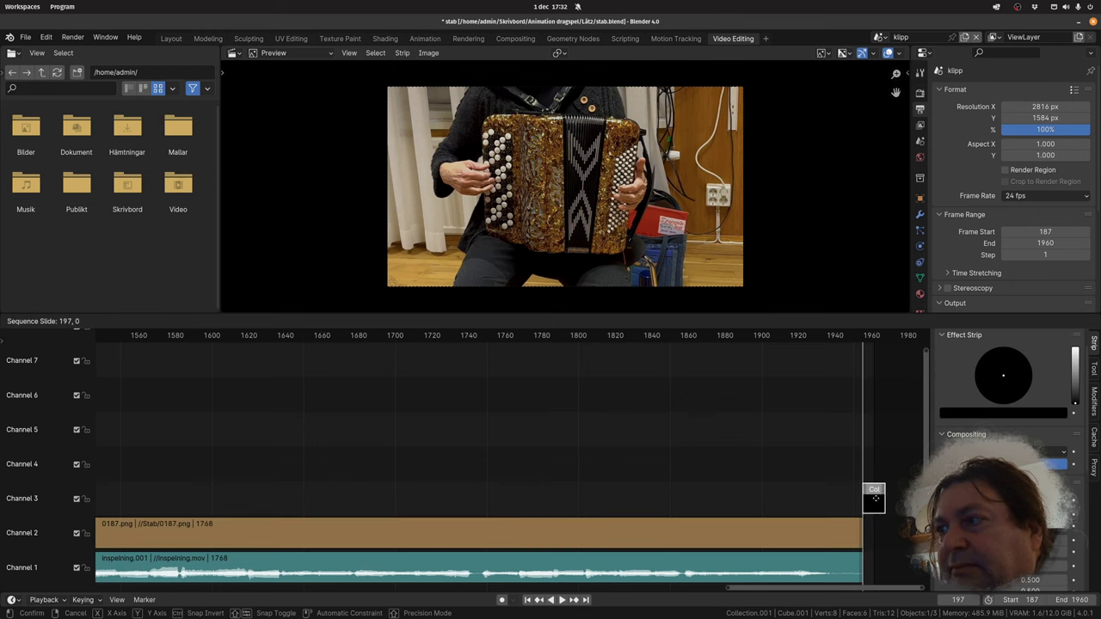
pyautogui.click(835, 528)
# - Add a Cross transition on channel 4 fading 0187.png into the end Color.001 strip
pyautogui.keyDown('shift'); pyautogui.click(842, 508); pyautogui.keyUp('shift')
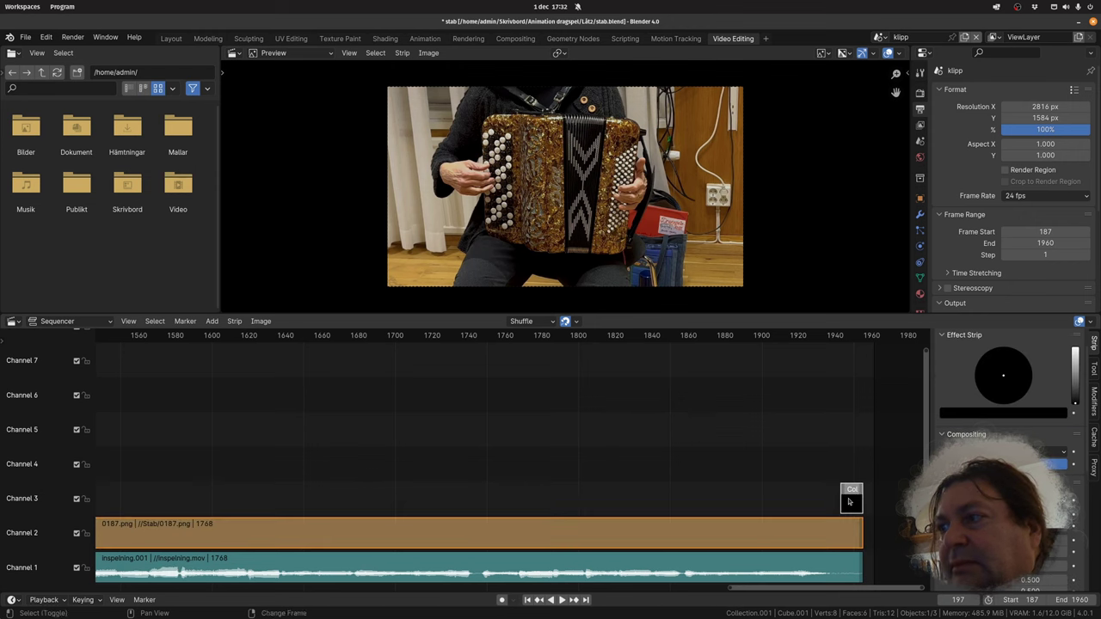
pyautogui.hotkey('shift', 'a')
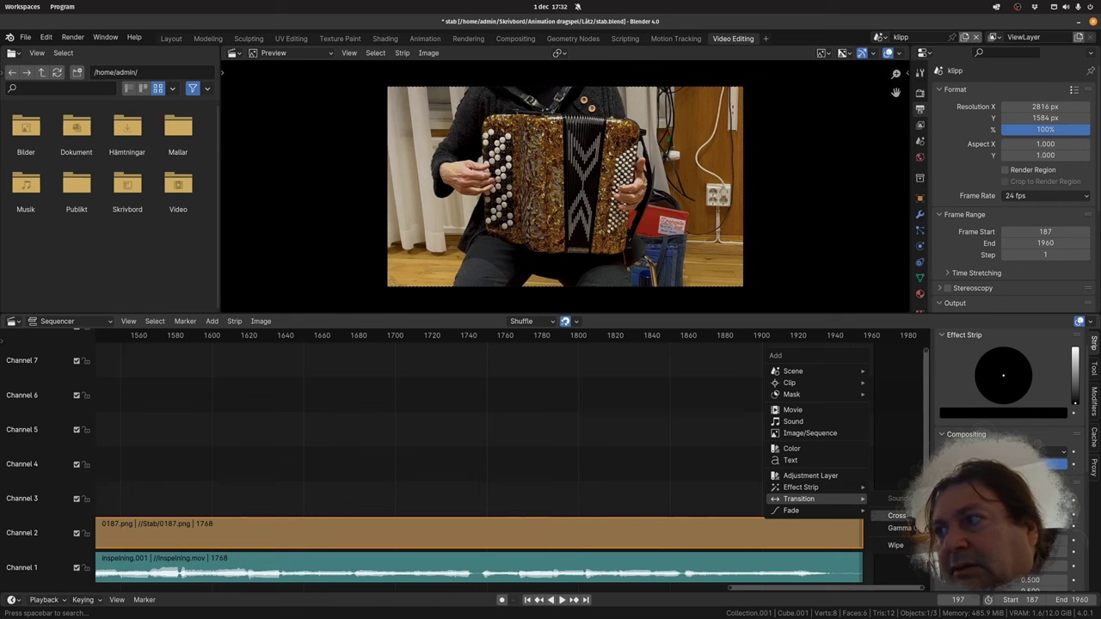
pyautogui.click(891, 503)
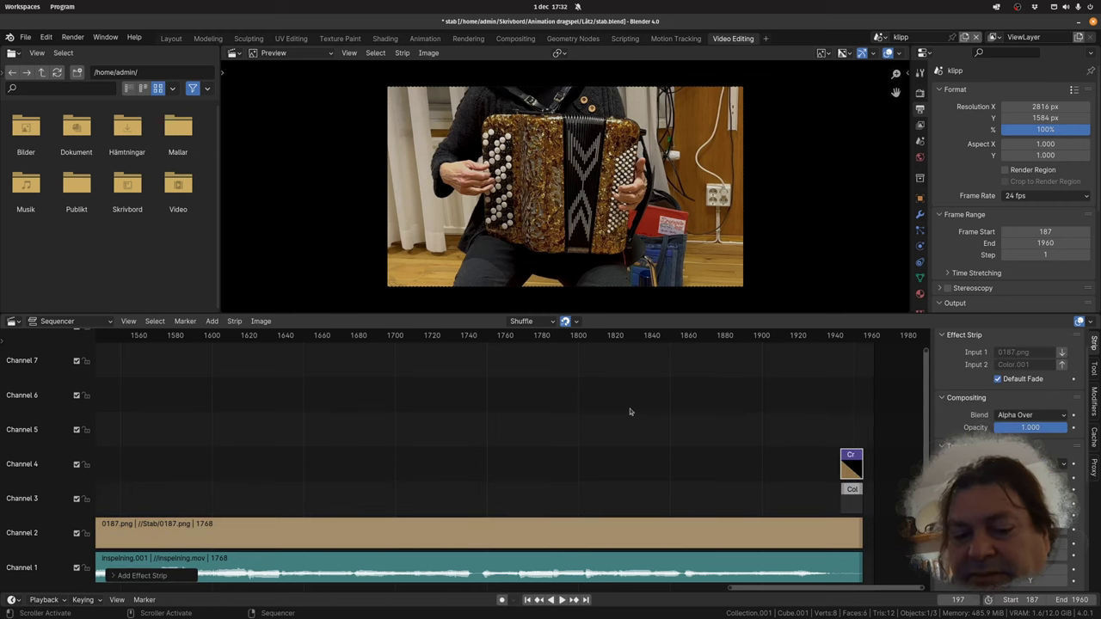
pyautogui.press('a')
pyautogui.click(129, 321)
pyautogui.moveTo(145, 500)
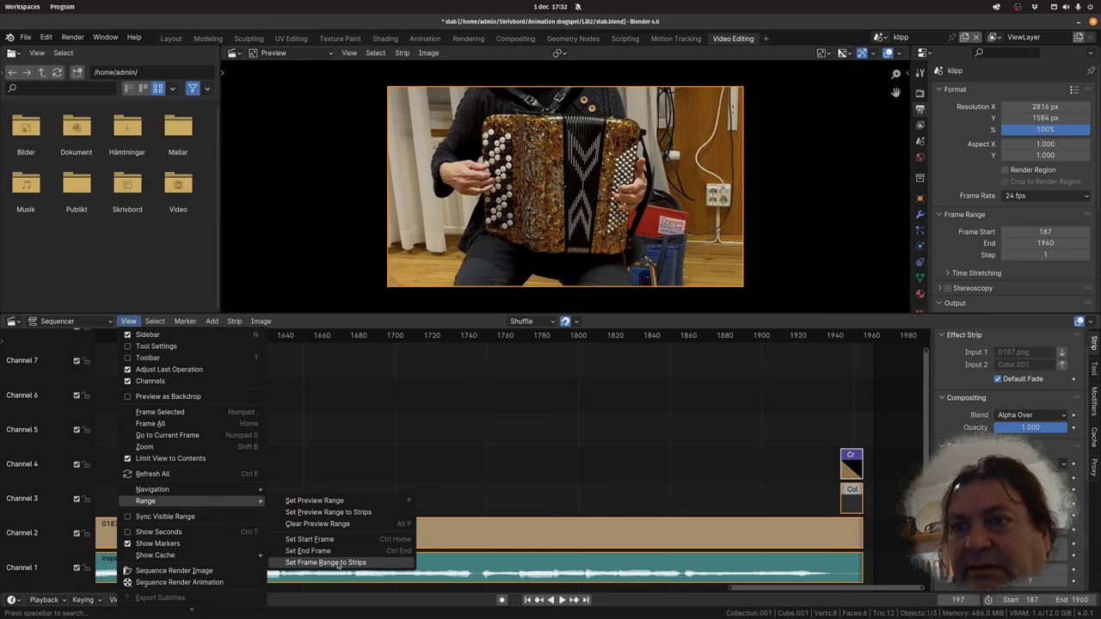
# - Set Frame End to 1954 and slide the end Color strip one frame earlier
pyautogui.click(338, 564)
pyautogui.moveTo(763, 450); pyautogui.dragTo(511, 426, button='middle')
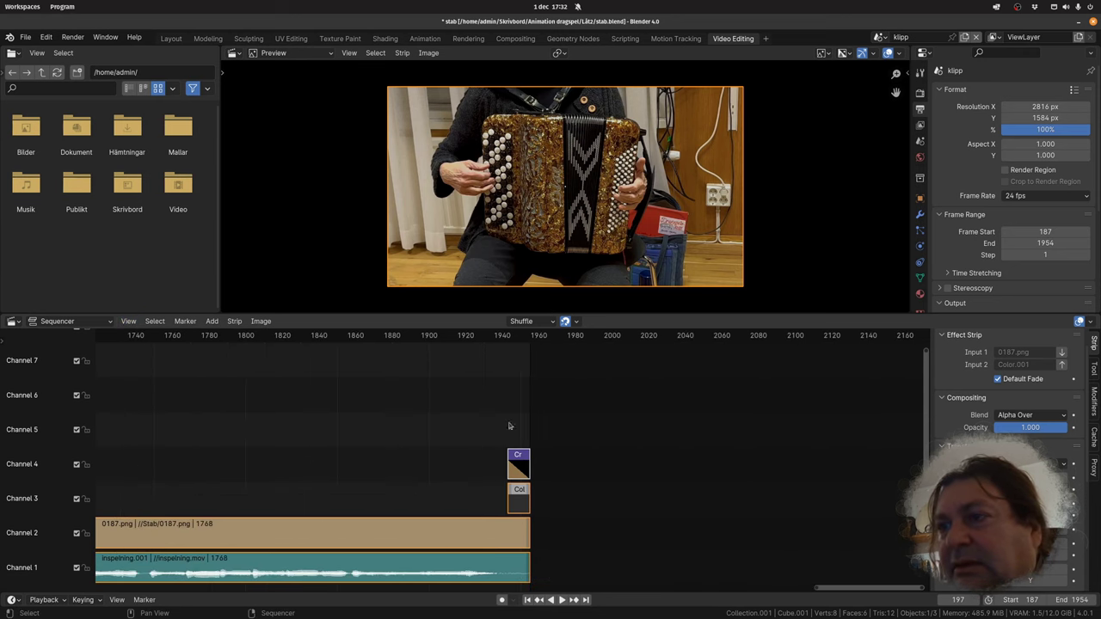
pyautogui.hotkey('shift', 'Right')
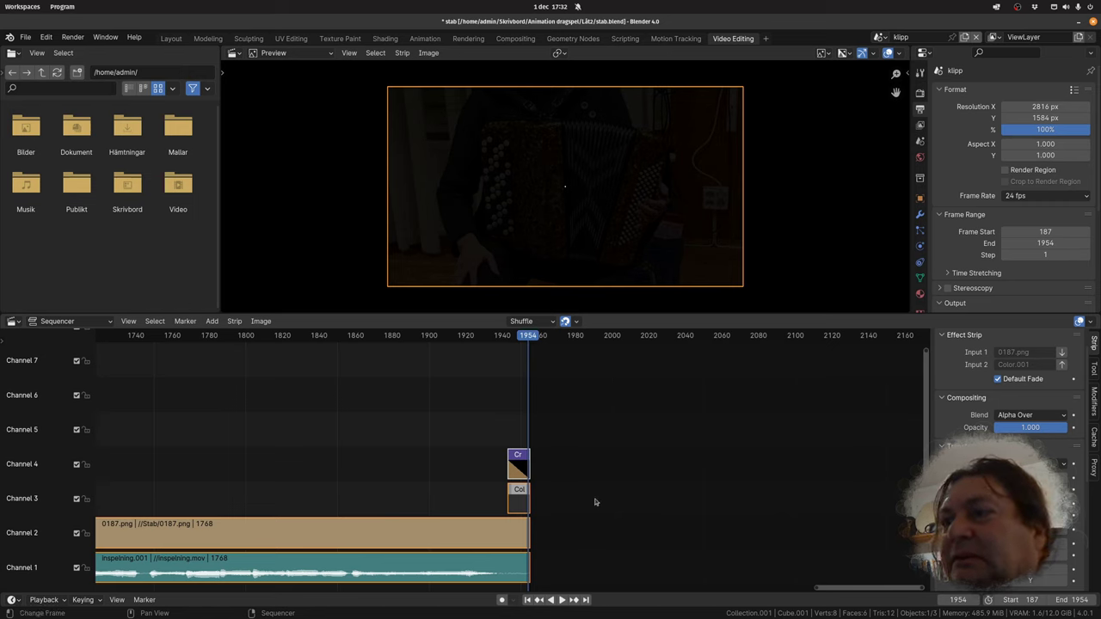
pyautogui.click(495, 500)
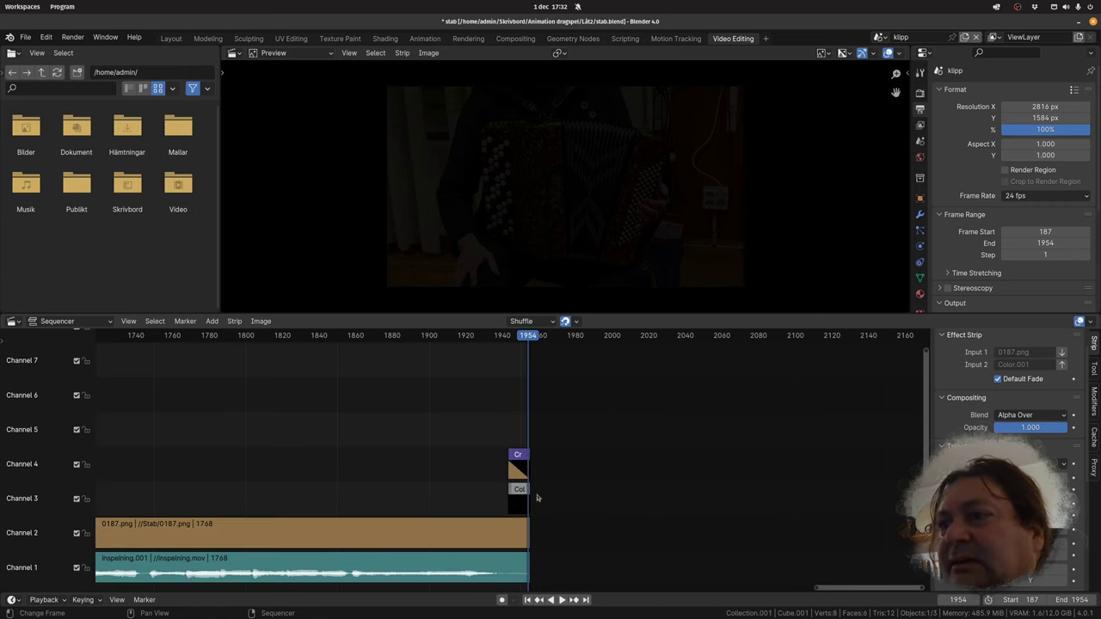
pyautogui.click(519, 506)
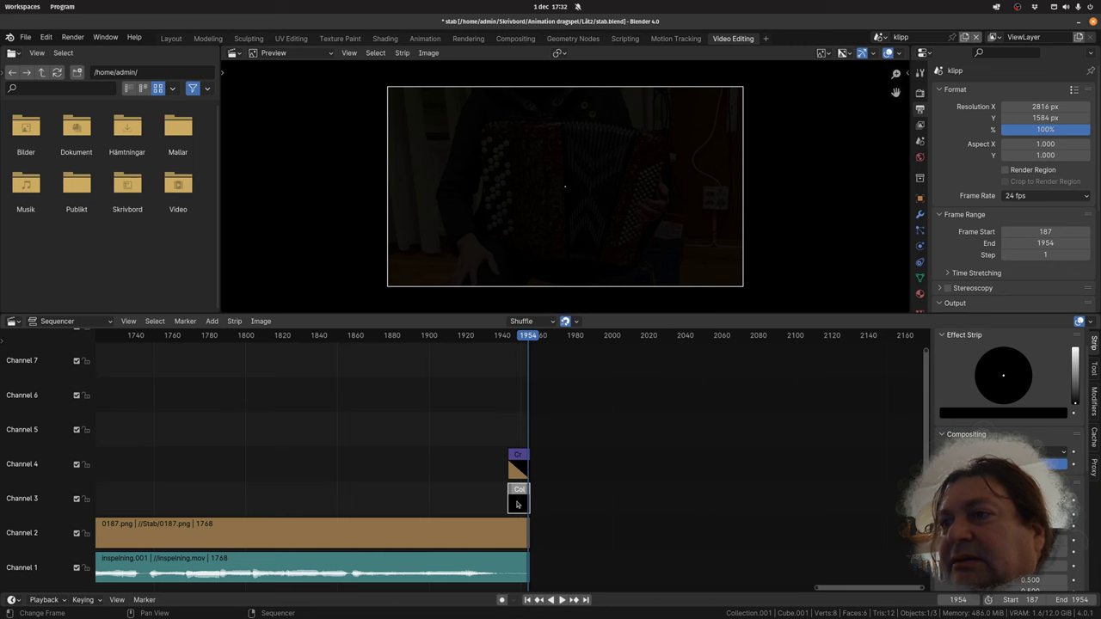
pyautogui.moveTo(518, 506); pyautogui.dragTo(515, 506)
pyautogui.click(114, 576)
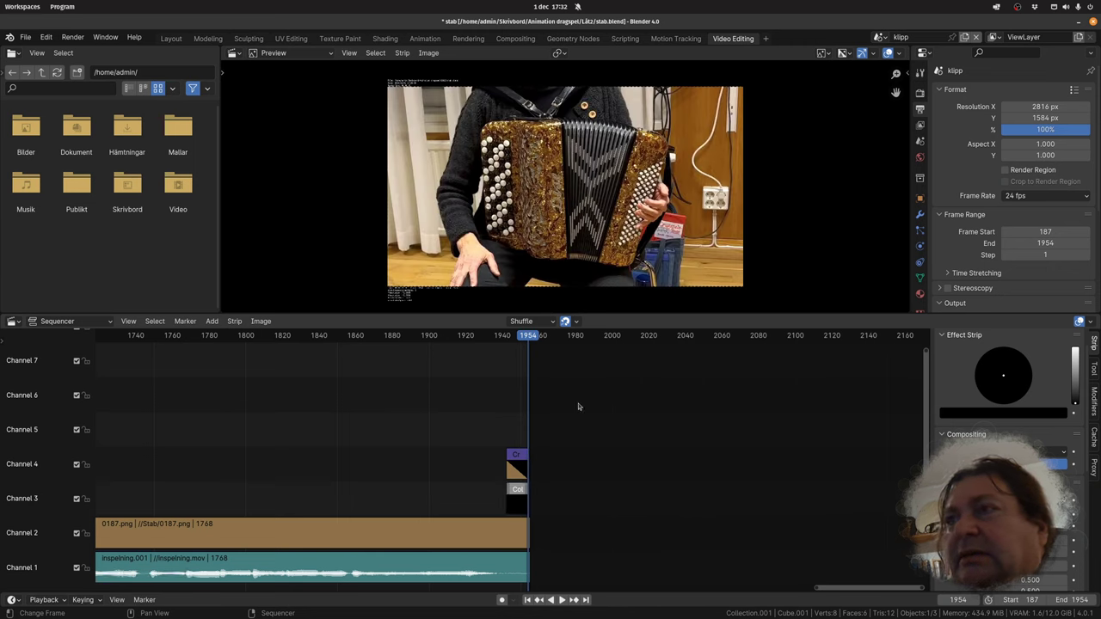
pyautogui.press('Right')
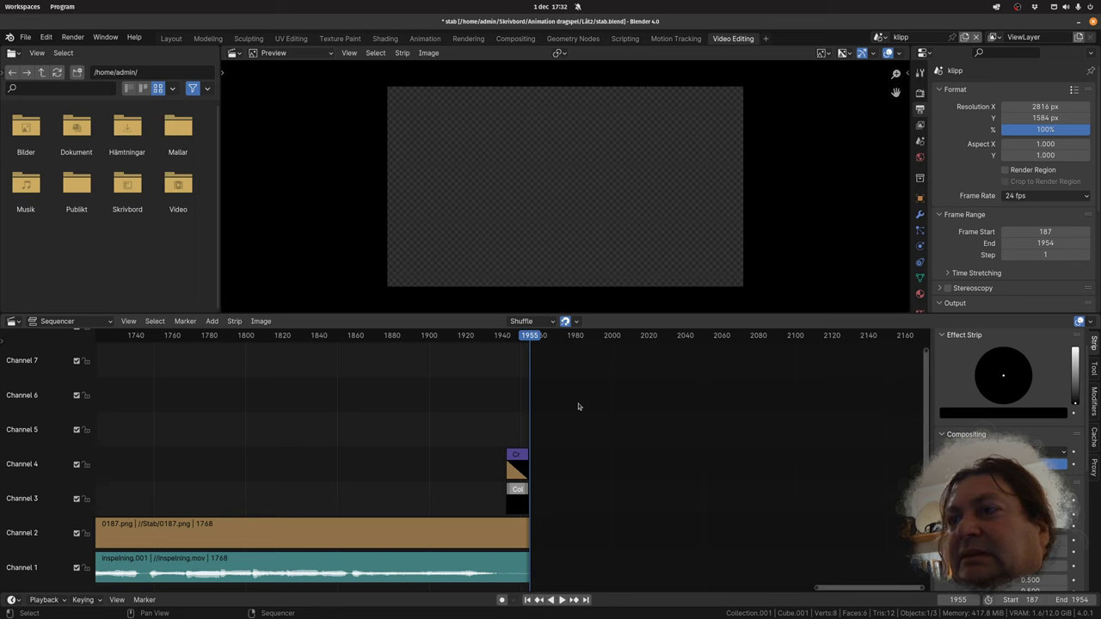
pyautogui.scroll(1, 516, 506)
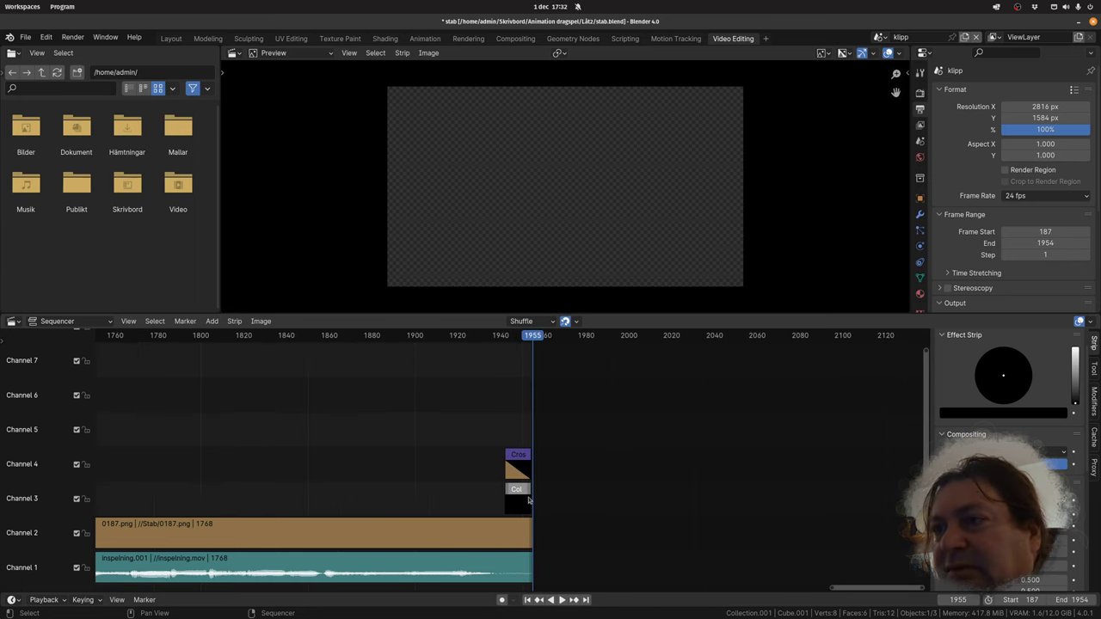
# - Step between frames 1954 and 1955 to check the ending, undoing the Color strip shift
pyautogui.moveTo(531, 502); pyautogui.dragTo(534, 501)
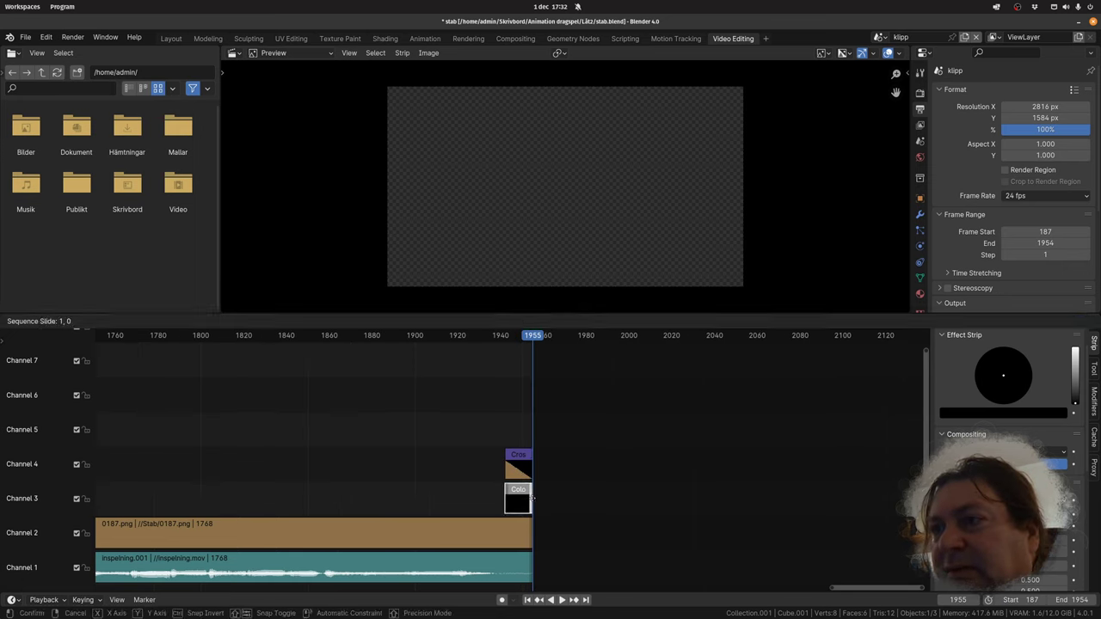
pyautogui.press('Left')
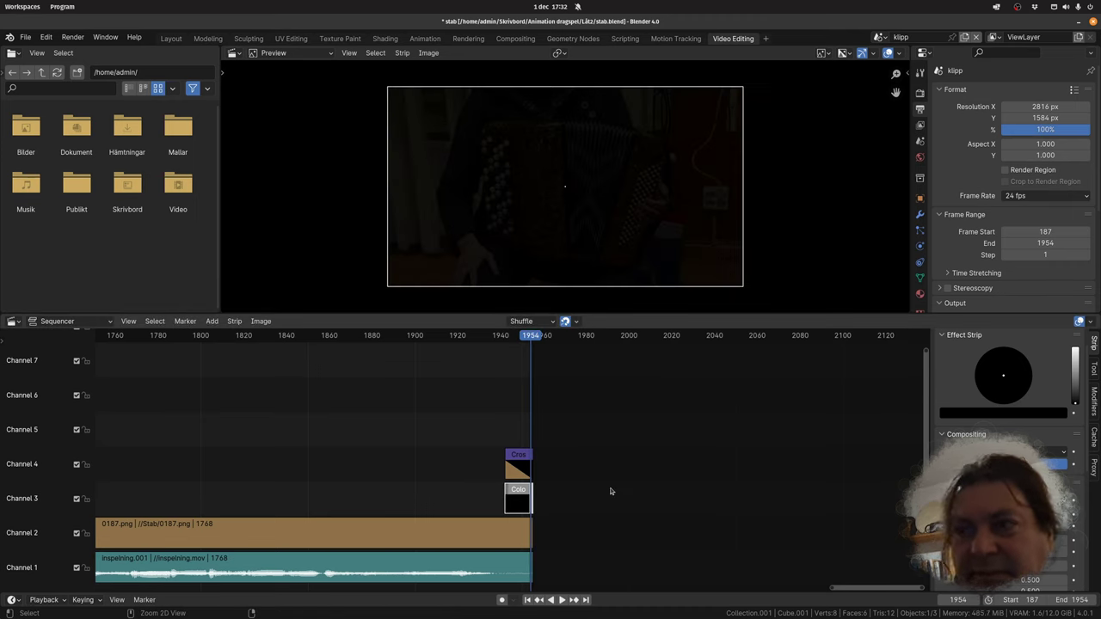
pyautogui.press('Right')
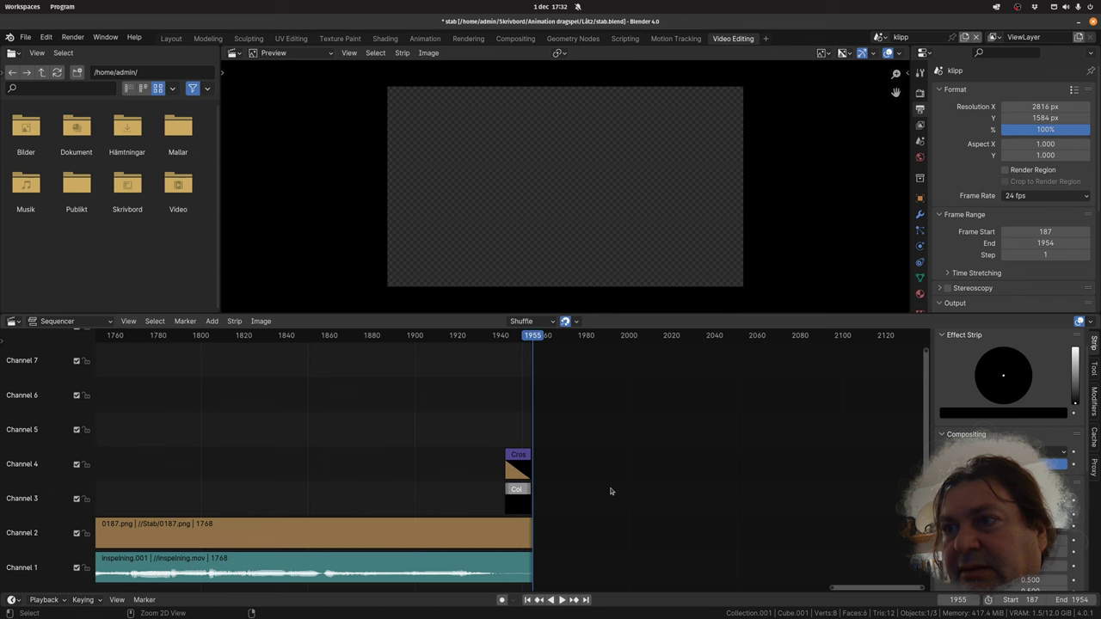
pyautogui.press('Left')
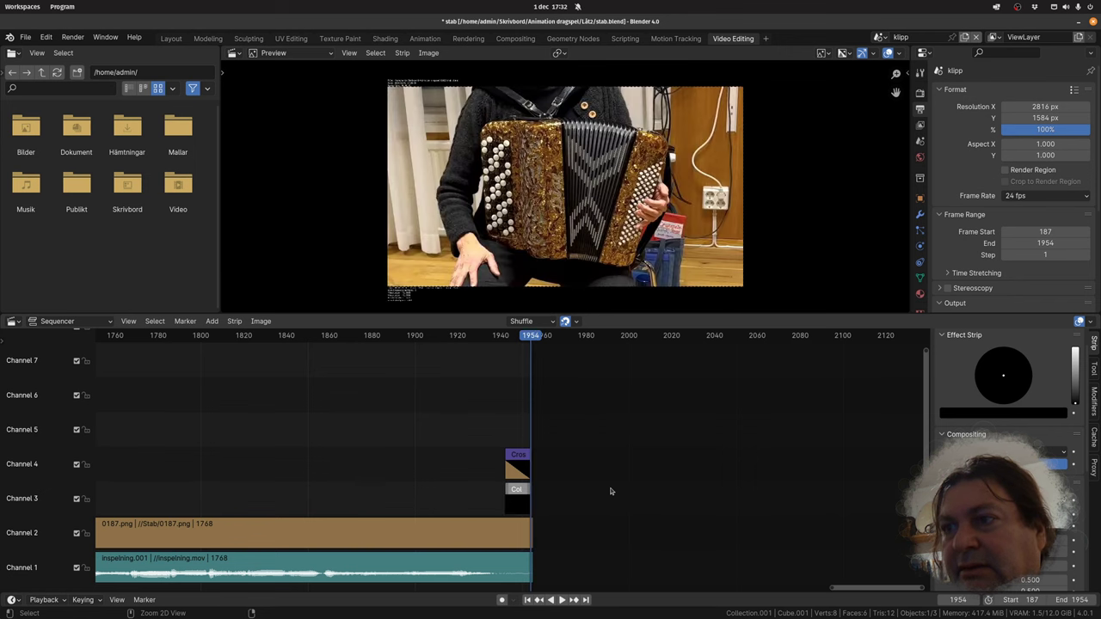
pyautogui.hotkey('ctrl', 'z')
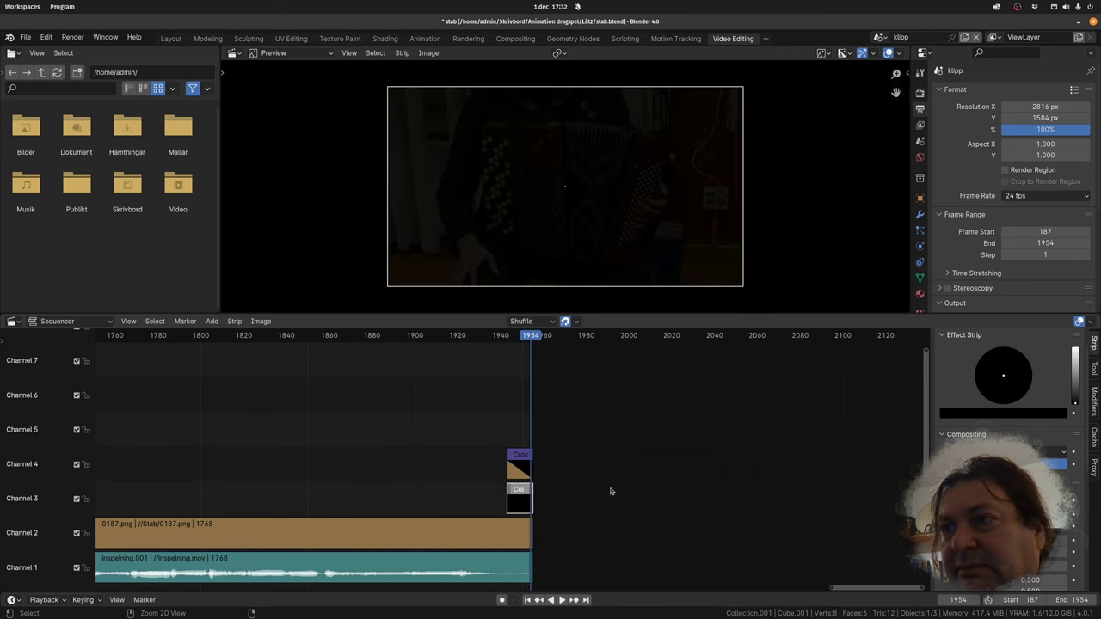
# - Trim one frame off the channel 2 image strip, making it 1767 frames long
pyautogui.click(524, 528)
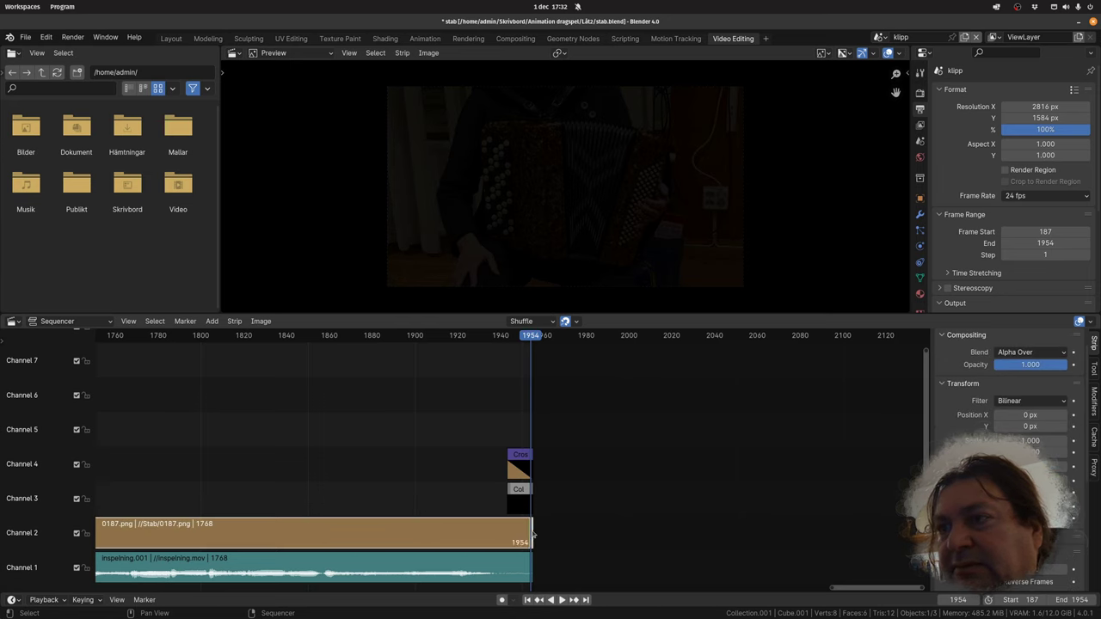
pyautogui.moveTo(532, 535); pyautogui.dragTo(528, 536)
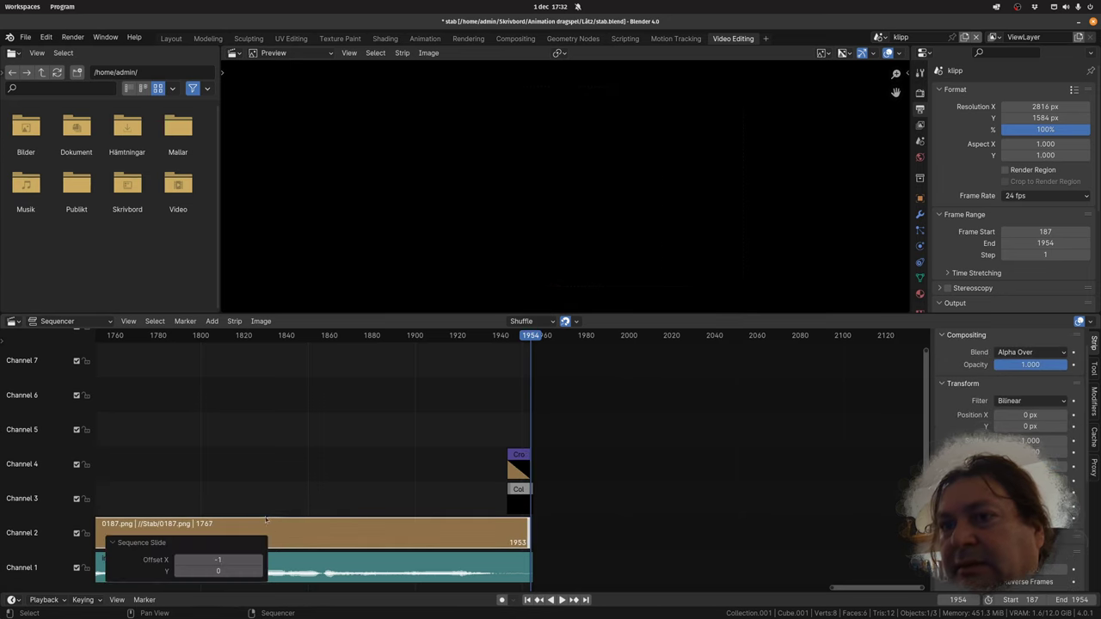
pyautogui.click(660, 492)
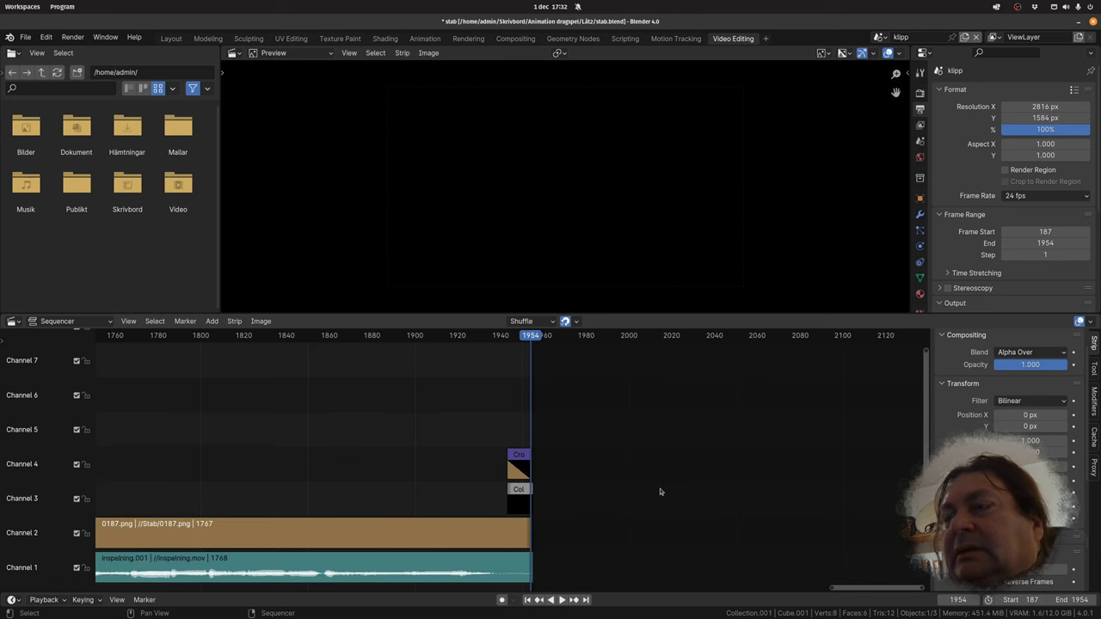
pyautogui.press('Left')
pyautogui.press('Left')
pyautogui.press('Left')
pyautogui.press('Left')
pyautogui.press('Left')
pyautogui.press('Left')
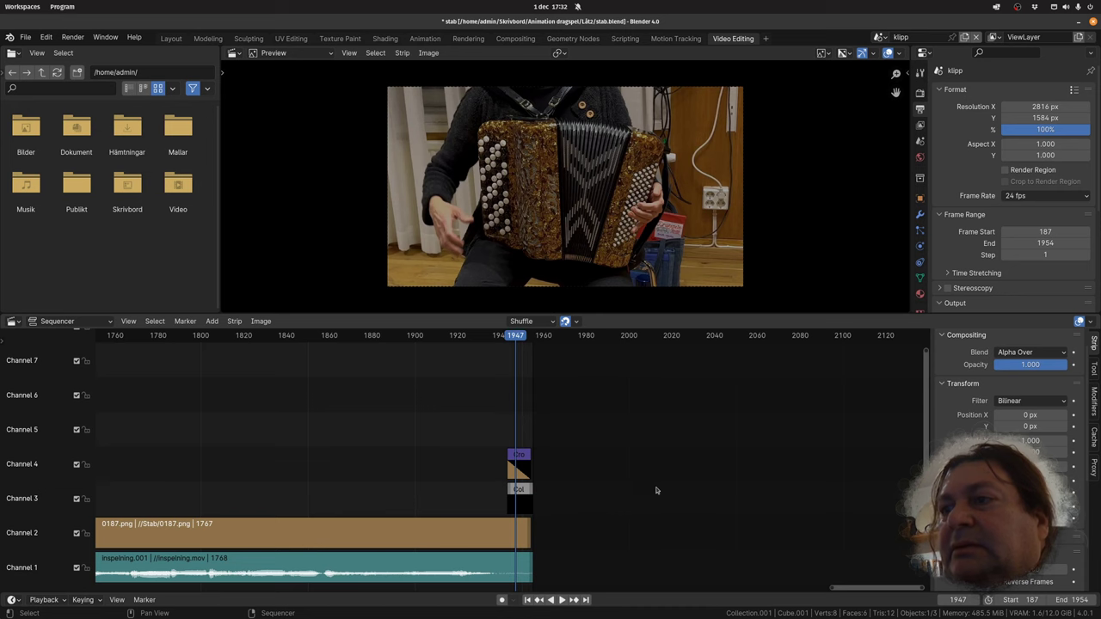
# - Frame all strips and scrub to frame 452 to review the sequence
pyautogui.scroll(-3, 663, 456)
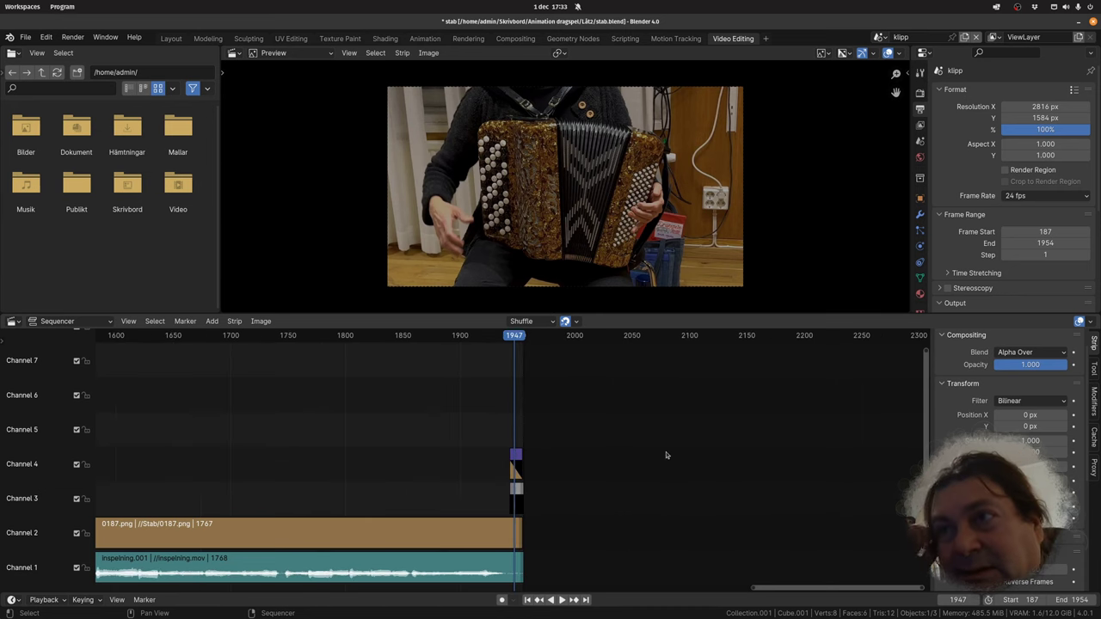
pyautogui.press('a')
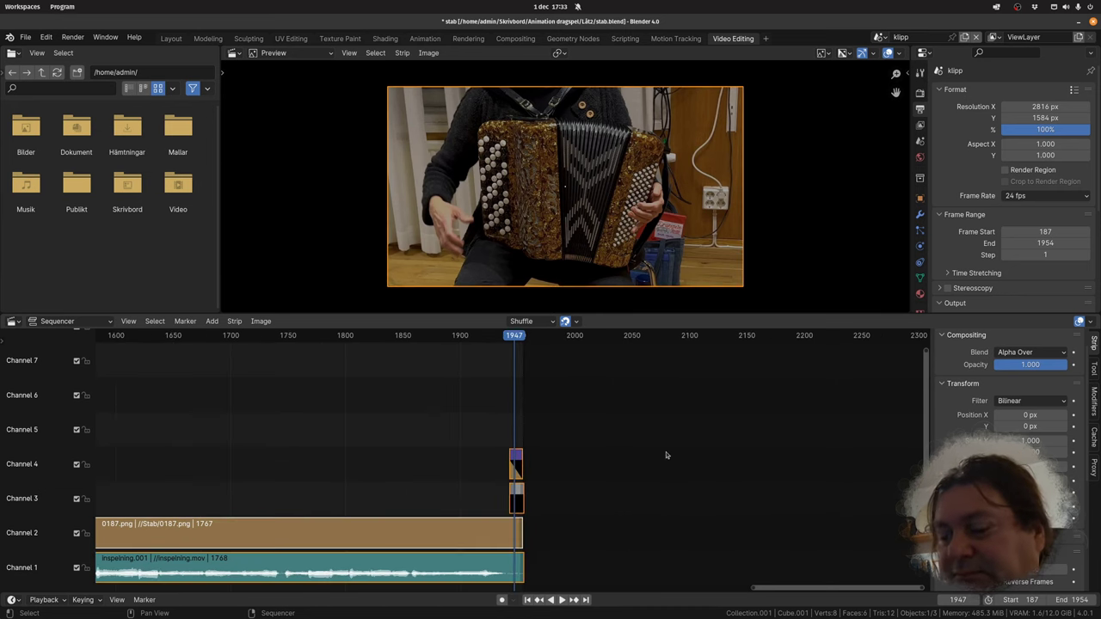
pyautogui.scroll(-2, 826, 455)
pyautogui.scroll(-2, 839, 455)
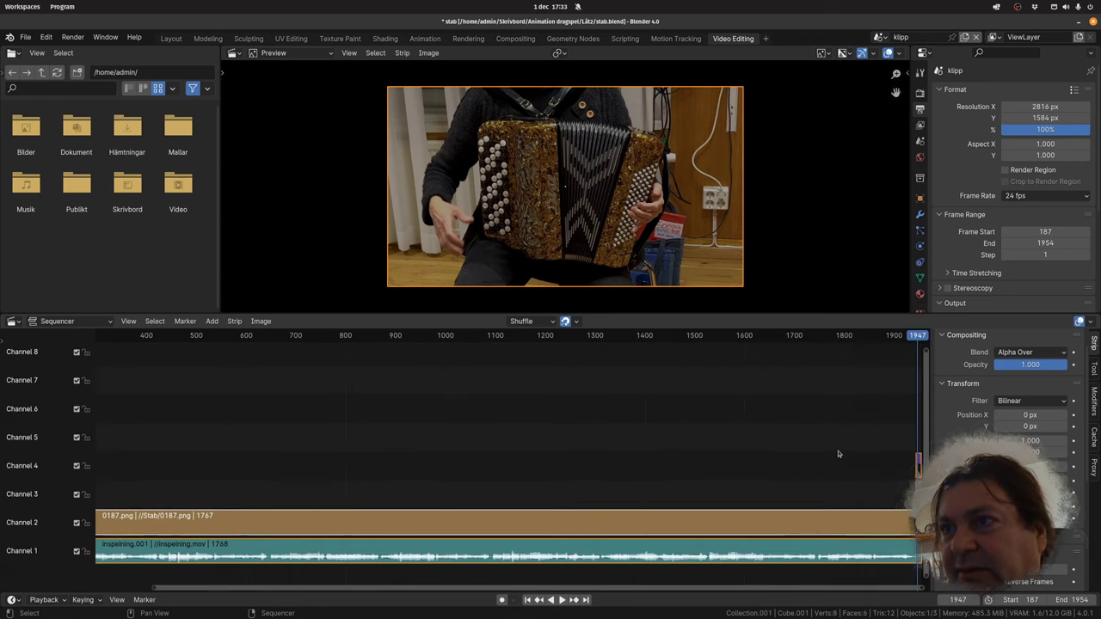
pyautogui.press('Home')
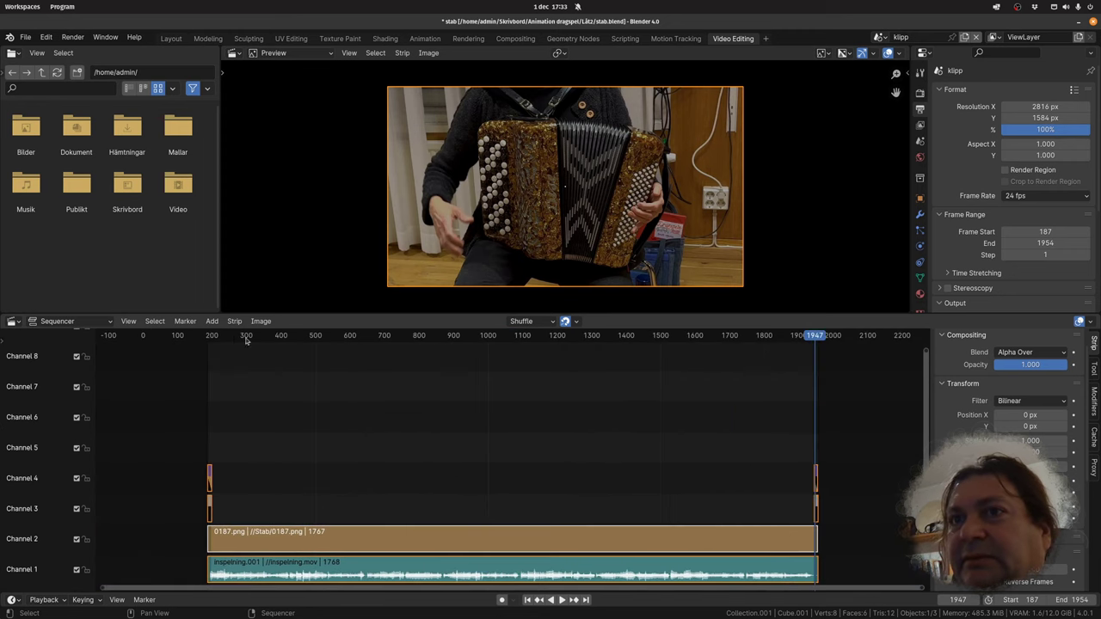
pyautogui.moveTo(232, 338); pyautogui.dragTo(300, 338)
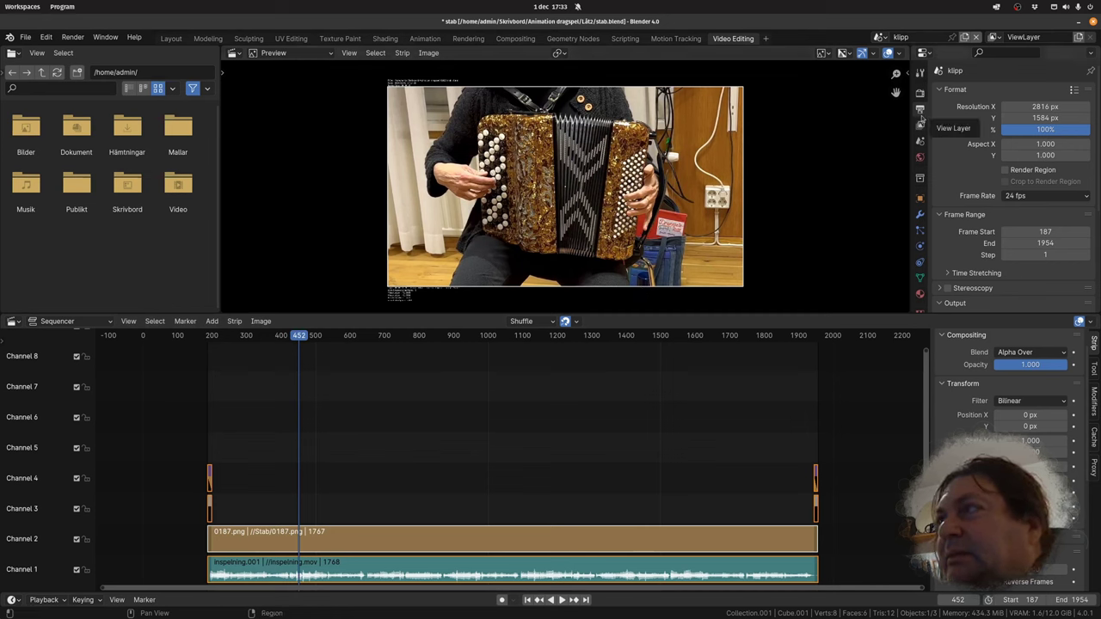
# - Switch the render output file format to FFmpeg Video
pyautogui.scroll(-2, 990, 206)
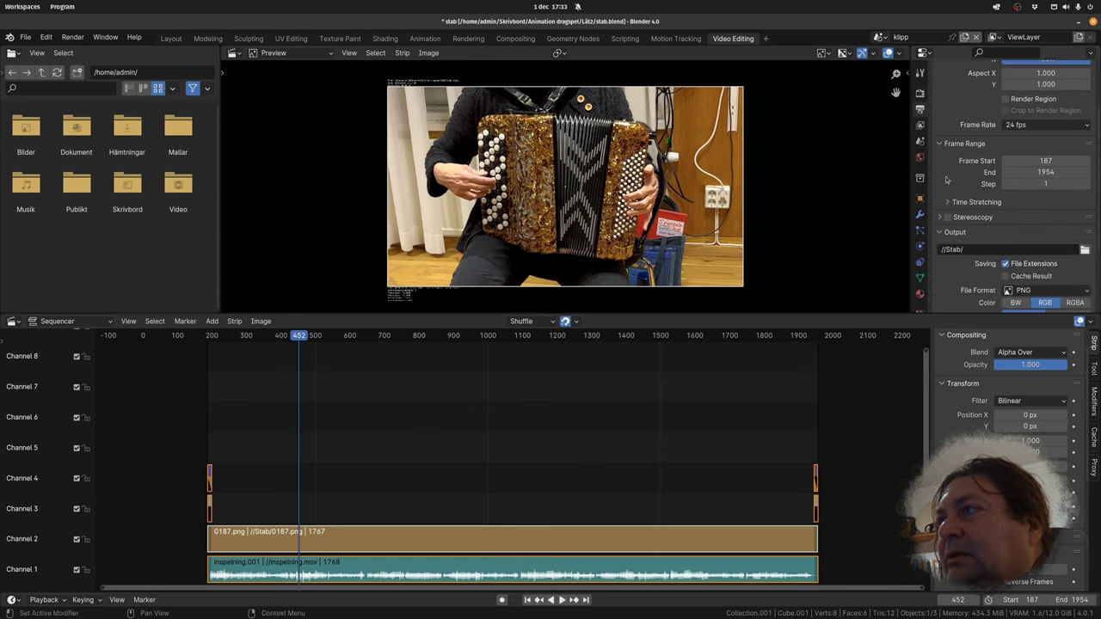
pyautogui.scroll(-3, 961, 215)
pyautogui.click(1067, 196)
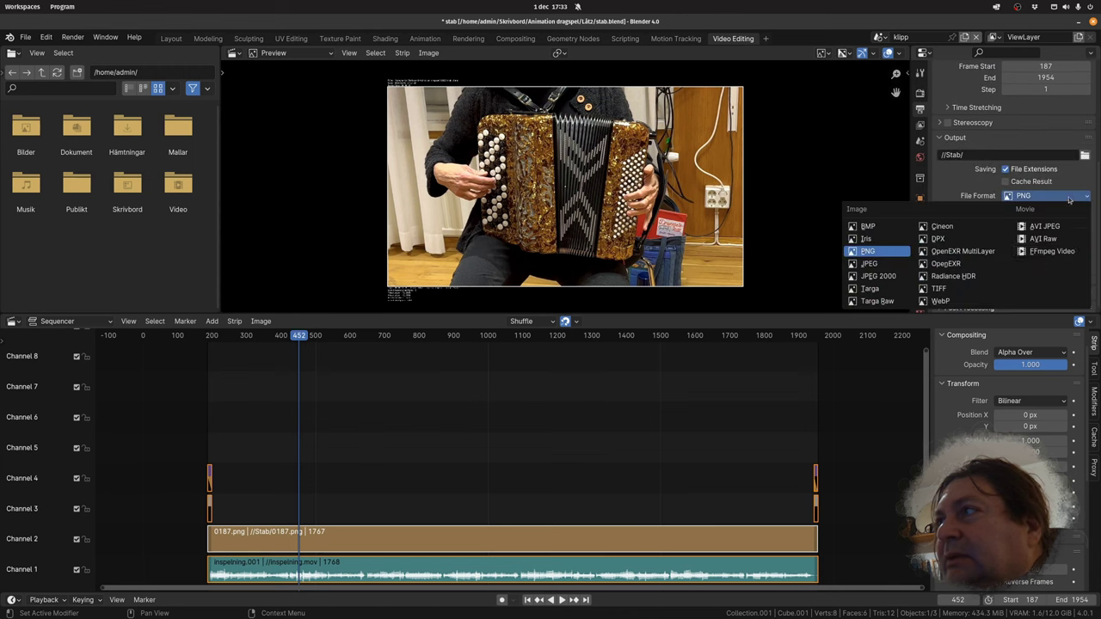
pyautogui.click(1046, 254)
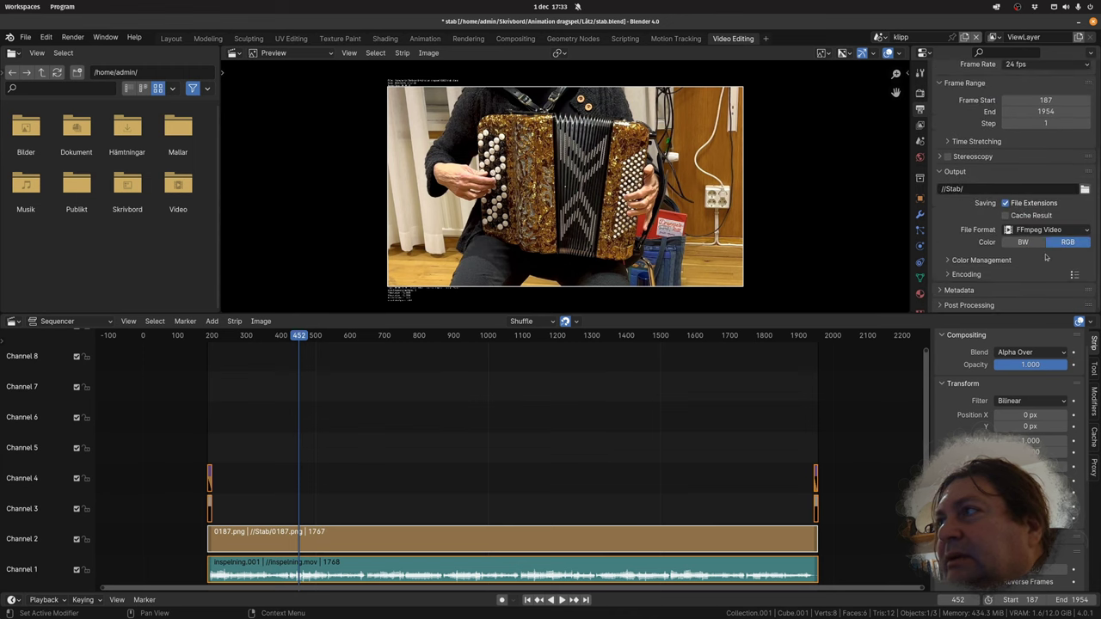
# - Set the FFmpeg encoding output quality to Lossless
pyautogui.click(968, 261)
pyautogui.scroll(-3, 998, 245)
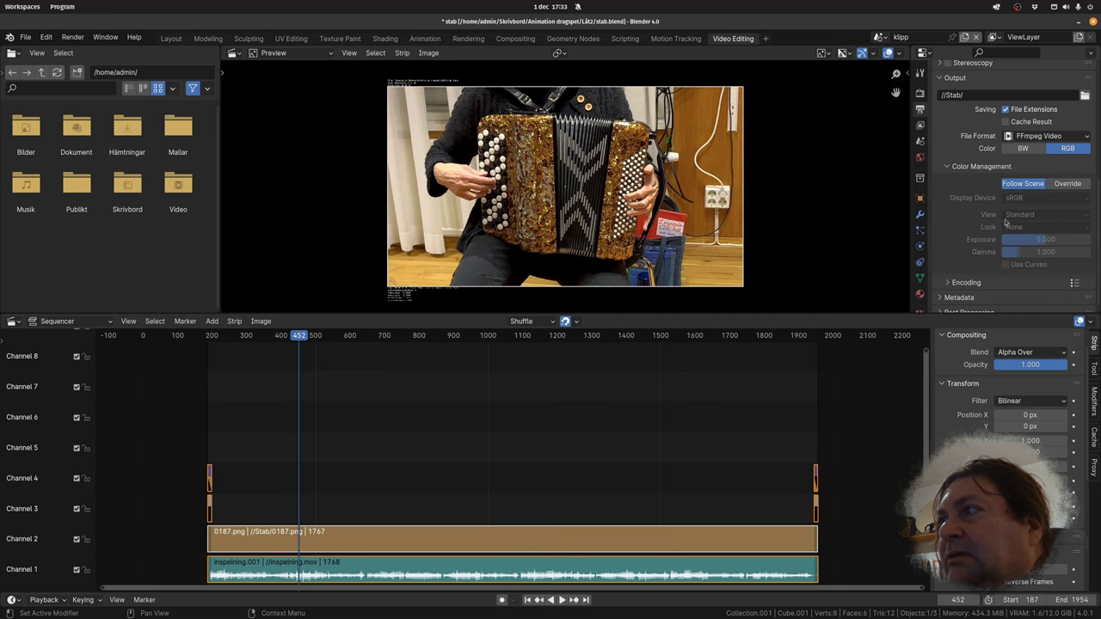
pyautogui.click(950, 167)
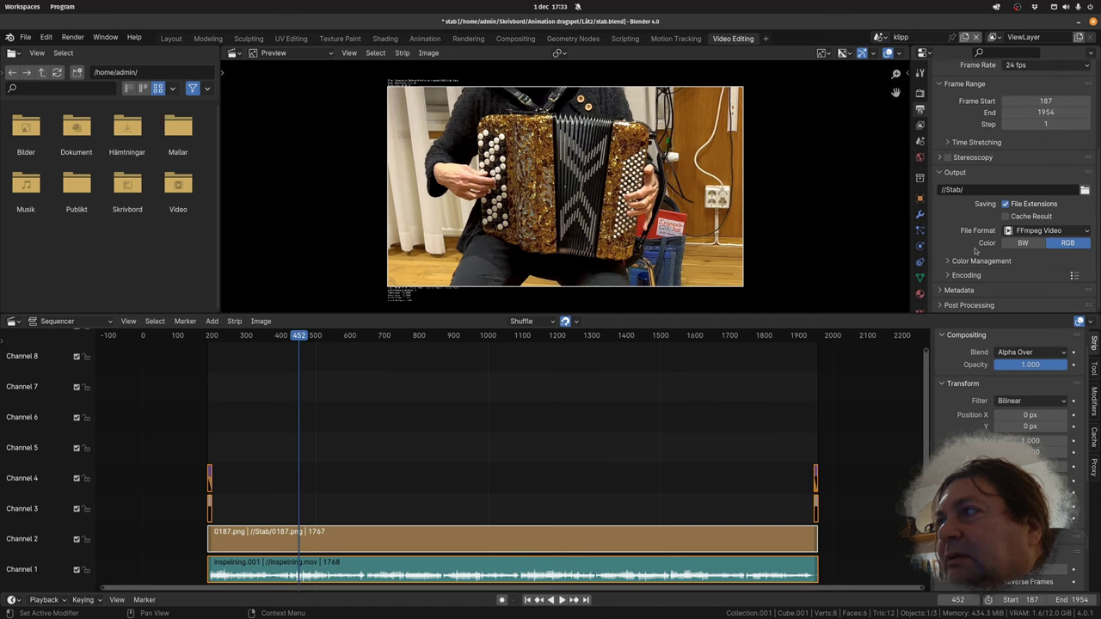
pyautogui.click(966, 275)
pyautogui.scroll(-1, 989, 256)
pyautogui.scroll(-3, 990, 256)
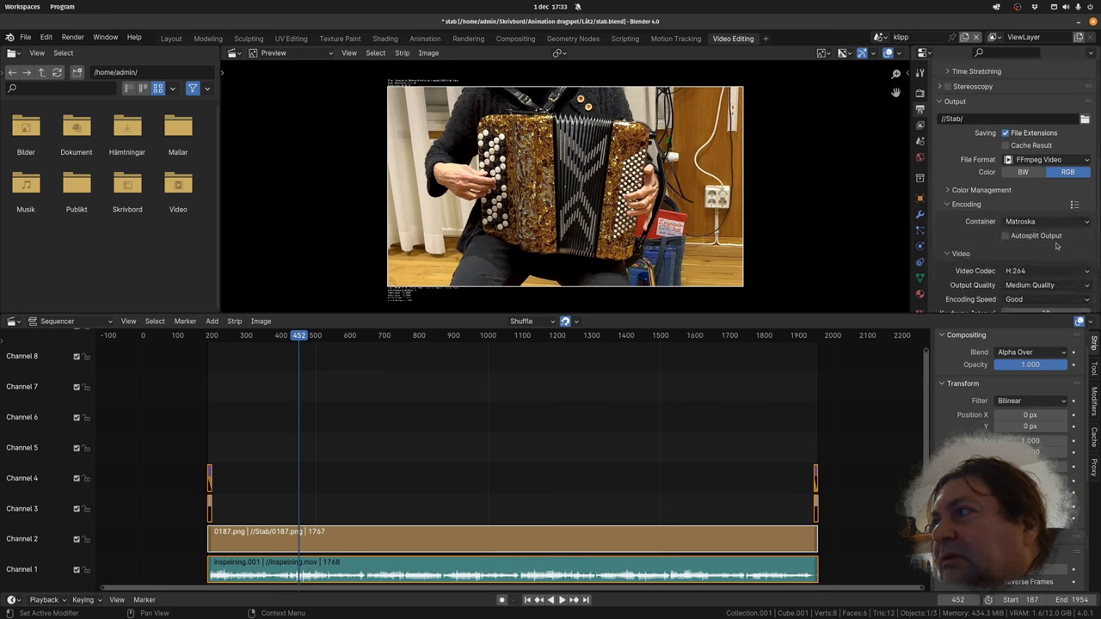
pyautogui.click(1043, 238)
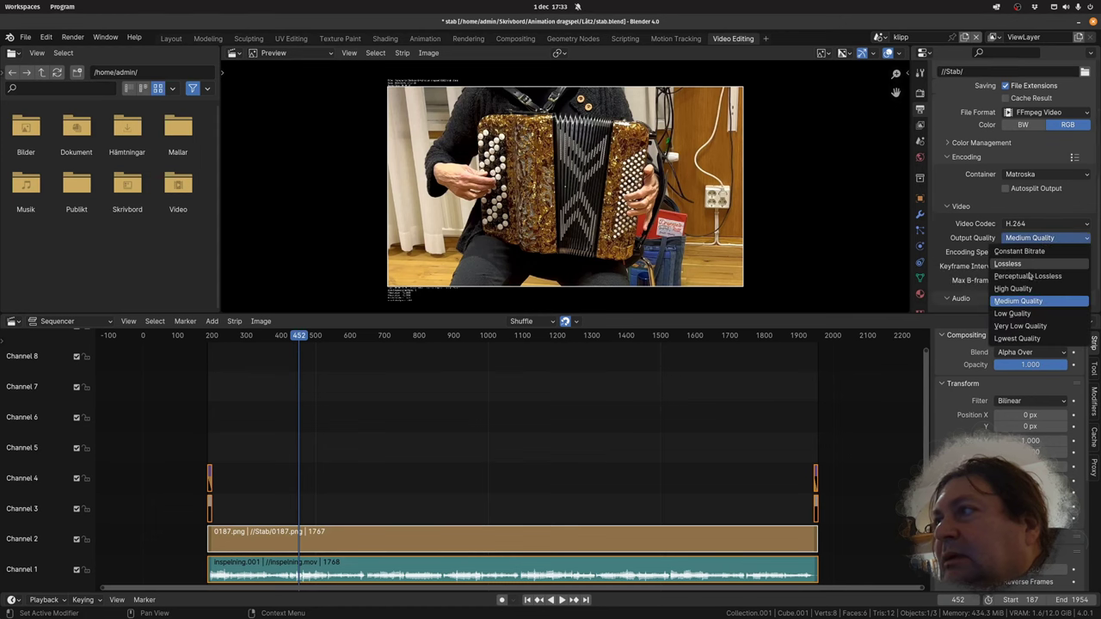
pyautogui.click(1022, 264)
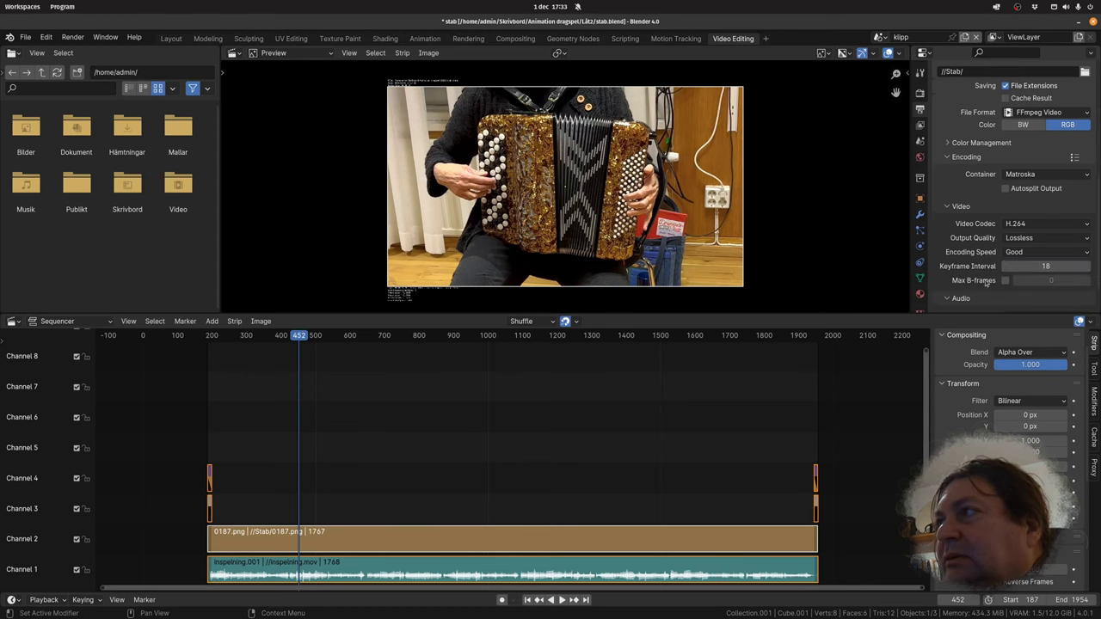
# - Set the audio codec to Opus, keeping stereo, 48000 Hz and 192 bitrate
pyautogui.click(1014, 271)
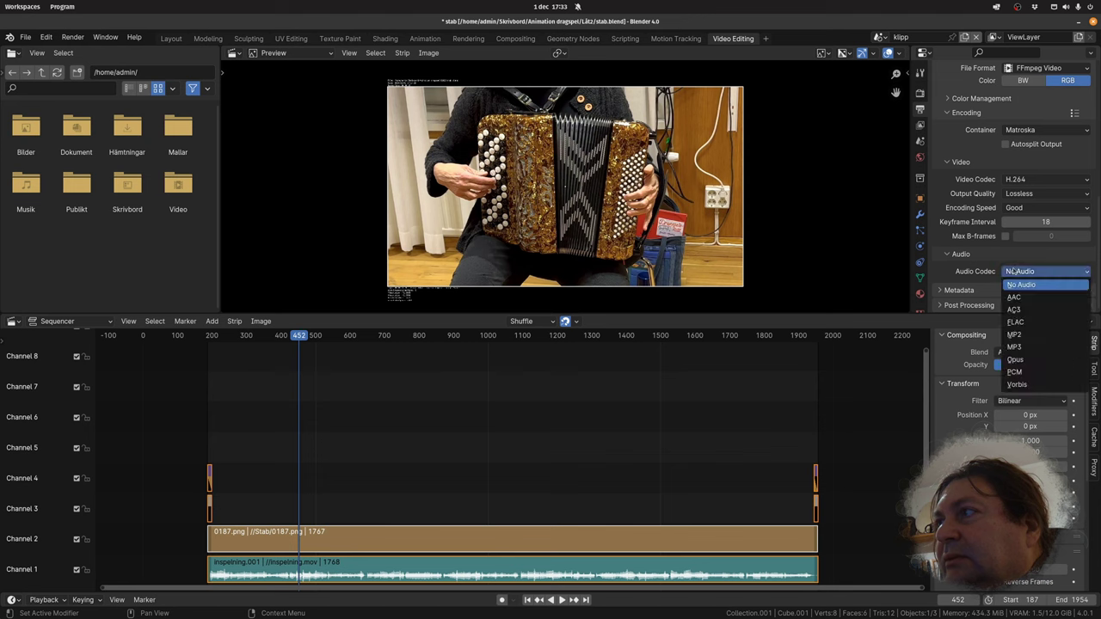
pyautogui.click(1028, 358)
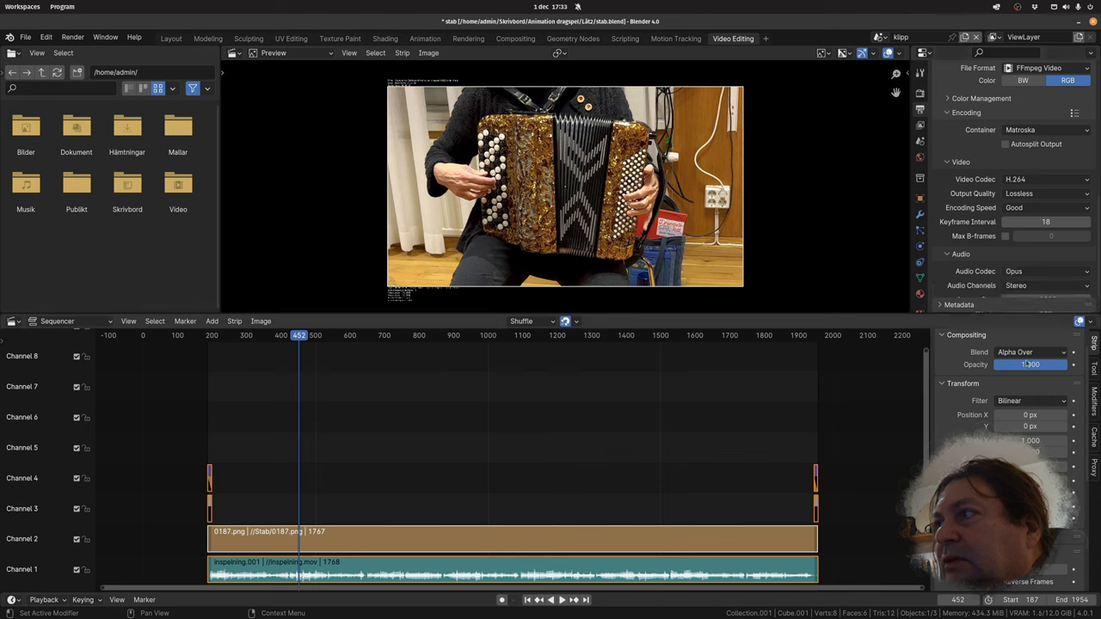
pyautogui.scroll(-2, 991, 228)
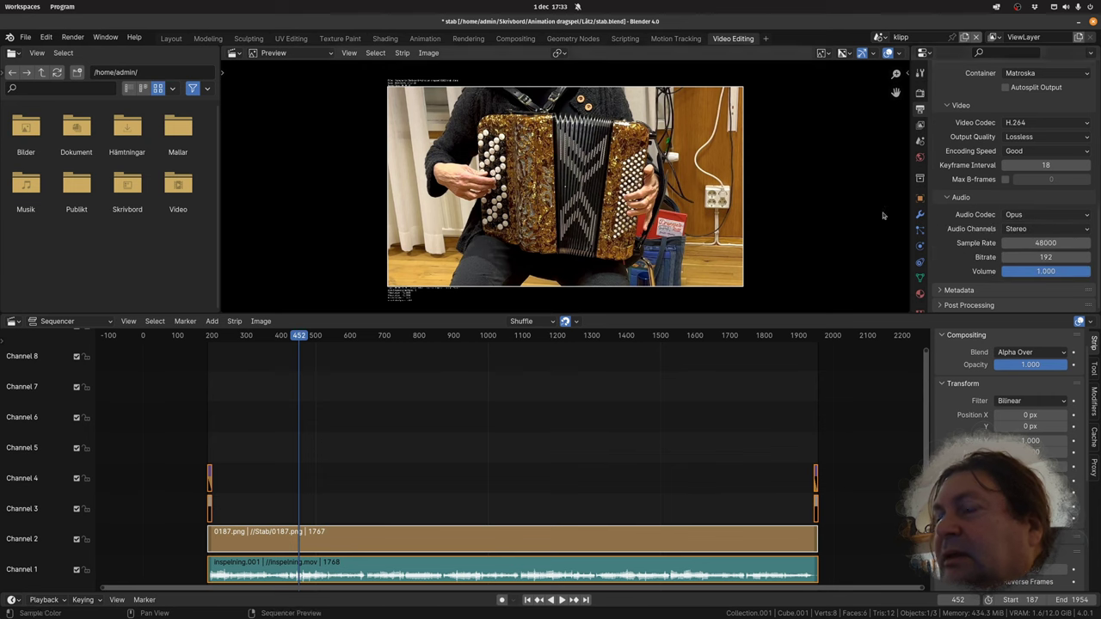
pyautogui.click(1013, 215)
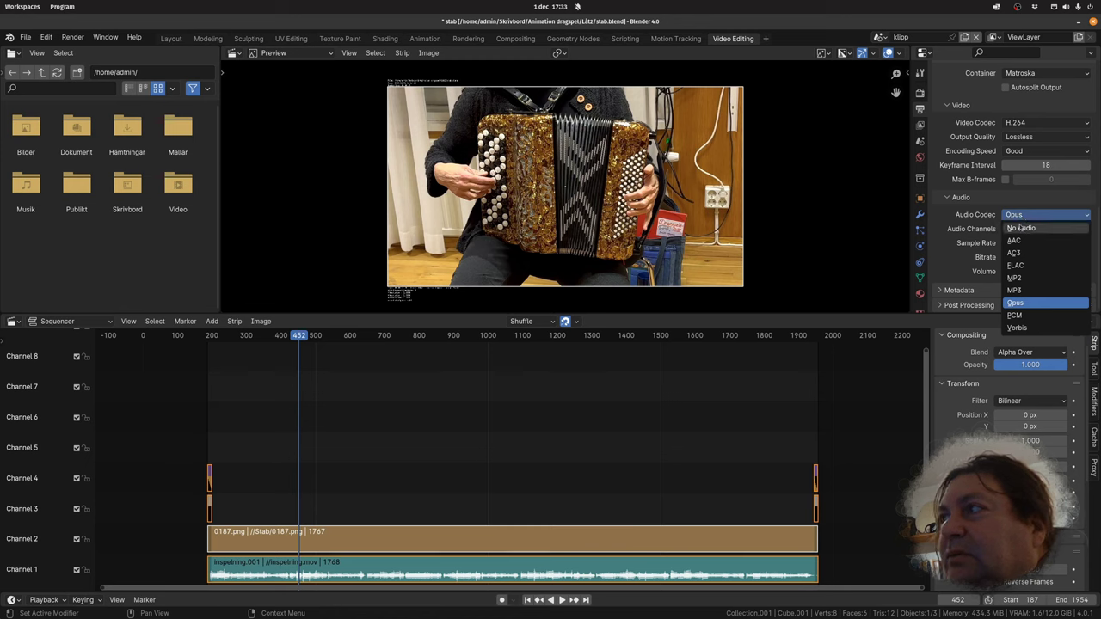
pyautogui.click(991, 200)
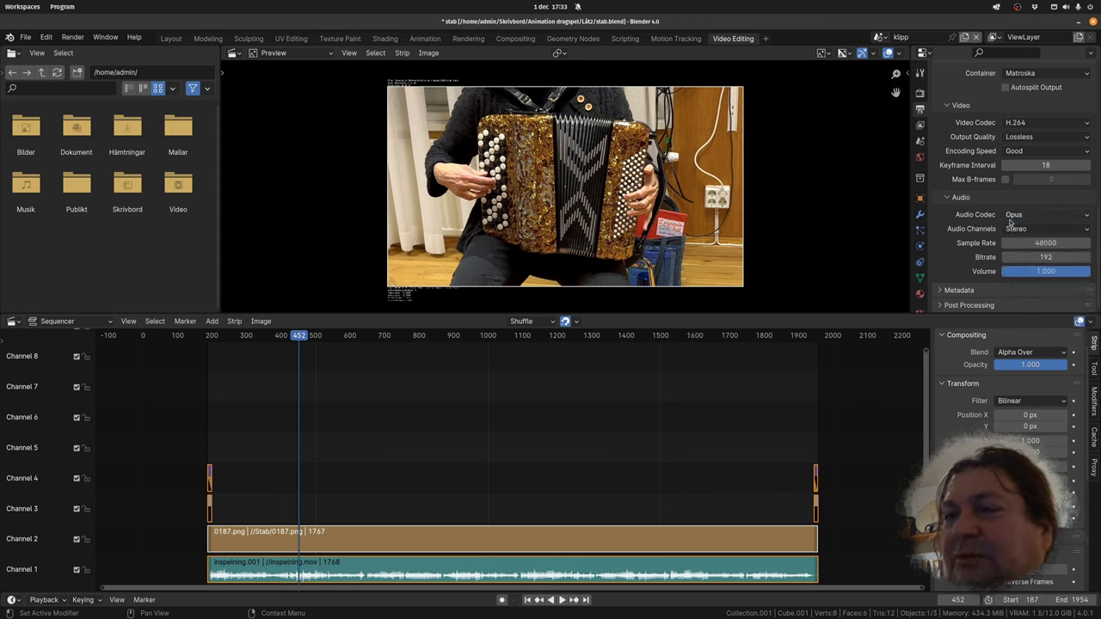
pyautogui.moveTo(362, 418); pyautogui.dragTo(380, 424, button='middle')
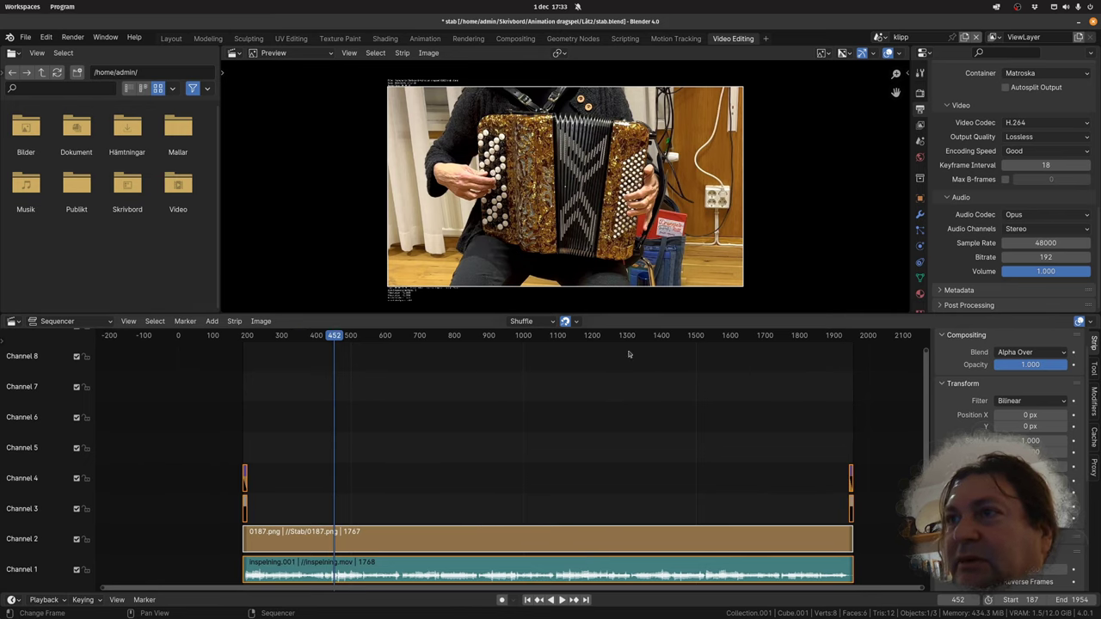
# - Point the render output path to the parent Låt2 project folder
pyautogui.click(1085, 131)
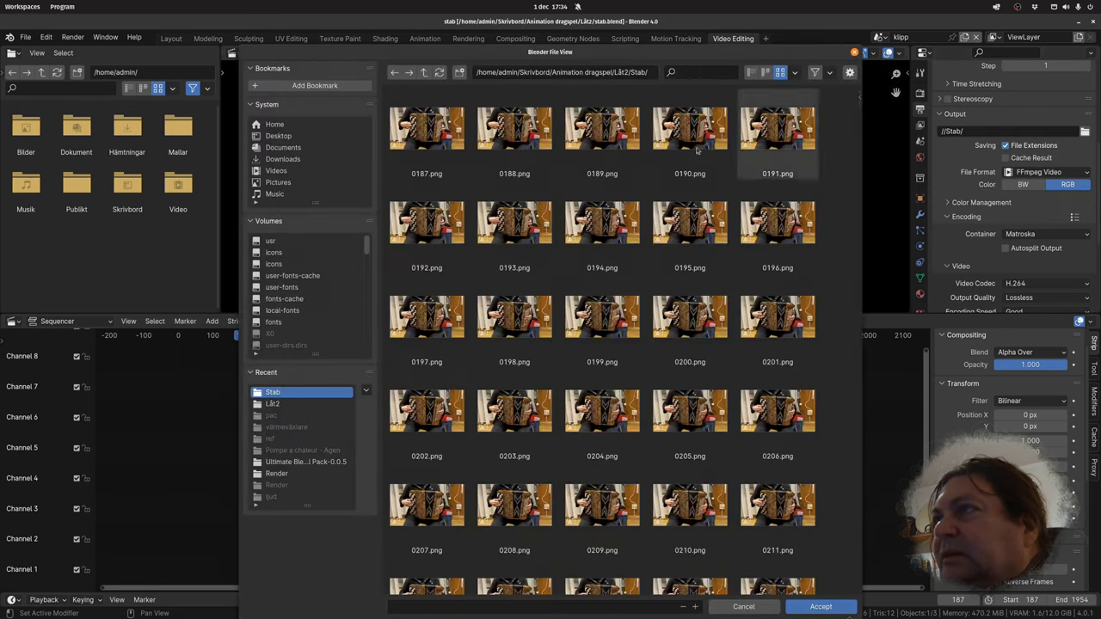
pyautogui.click(424, 72)
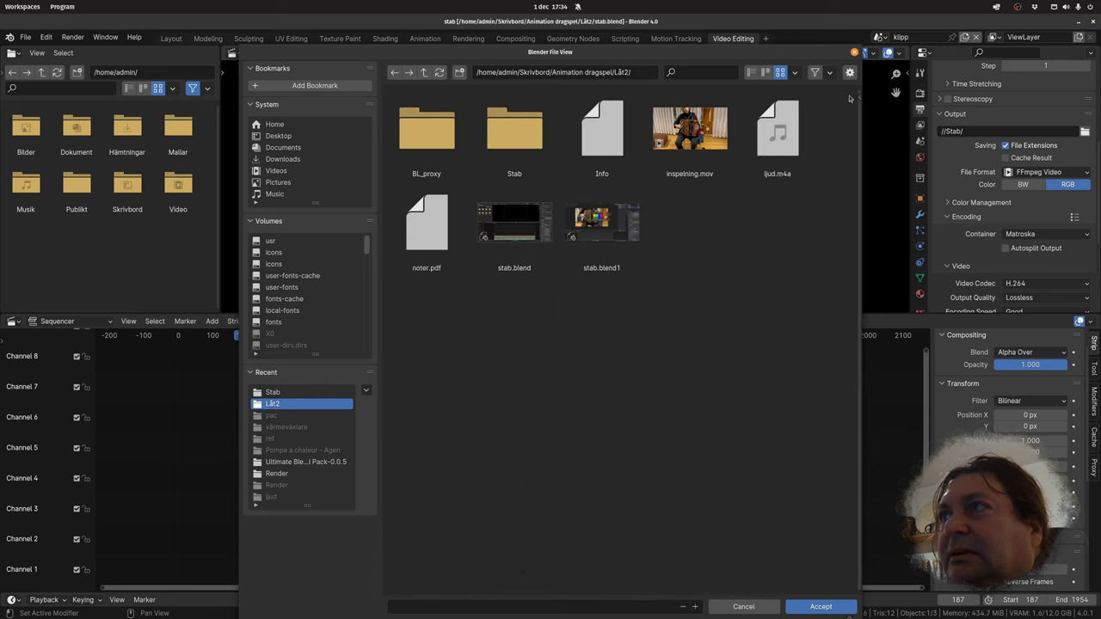
pyautogui.click(819, 609)
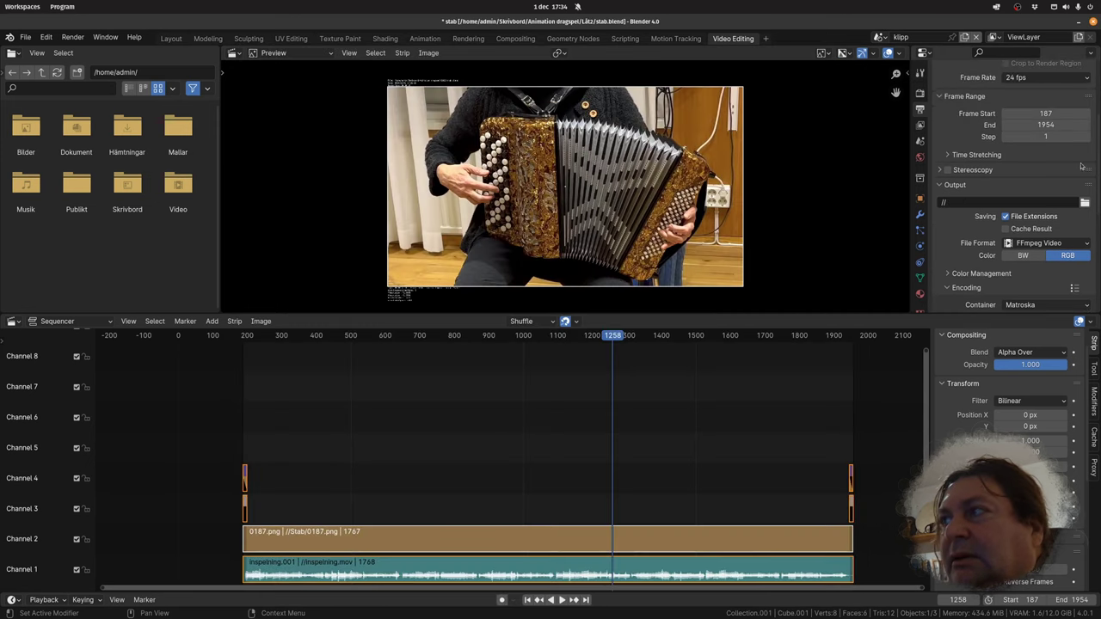
pyautogui.scroll(2, 1058, 178)
pyautogui.scroll(2, 1058, 177)
pyautogui.scroll(-2, 1061, 190)
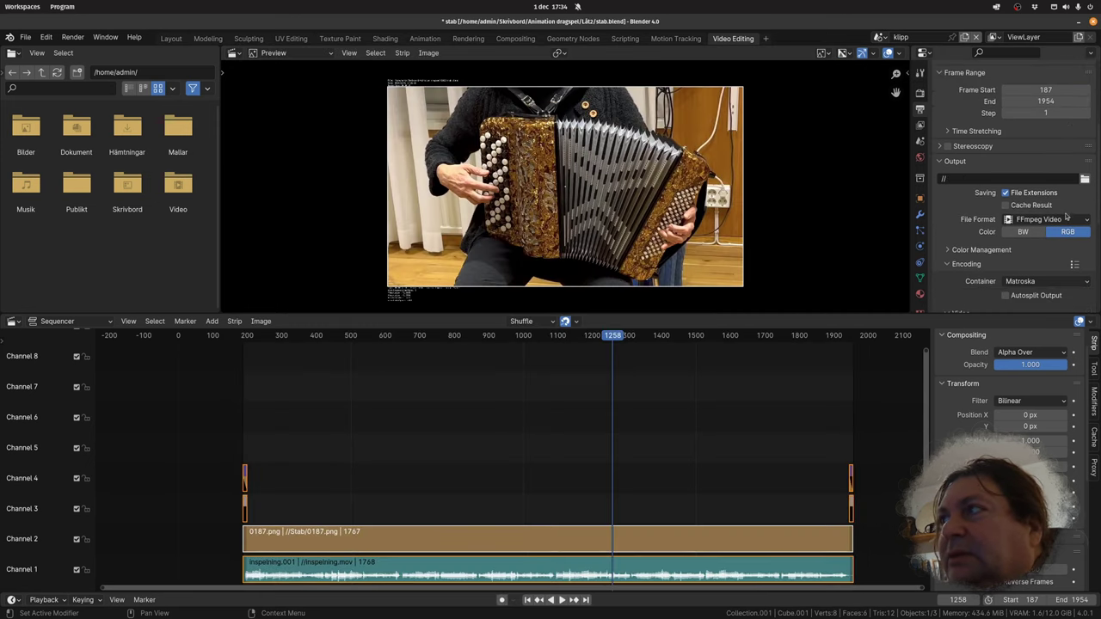
pyautogui.scroll(-3, 1071, 229)
# - Change the encoding container to MPEG-4 and review the output settings
pyautogui.click(1074, 211)
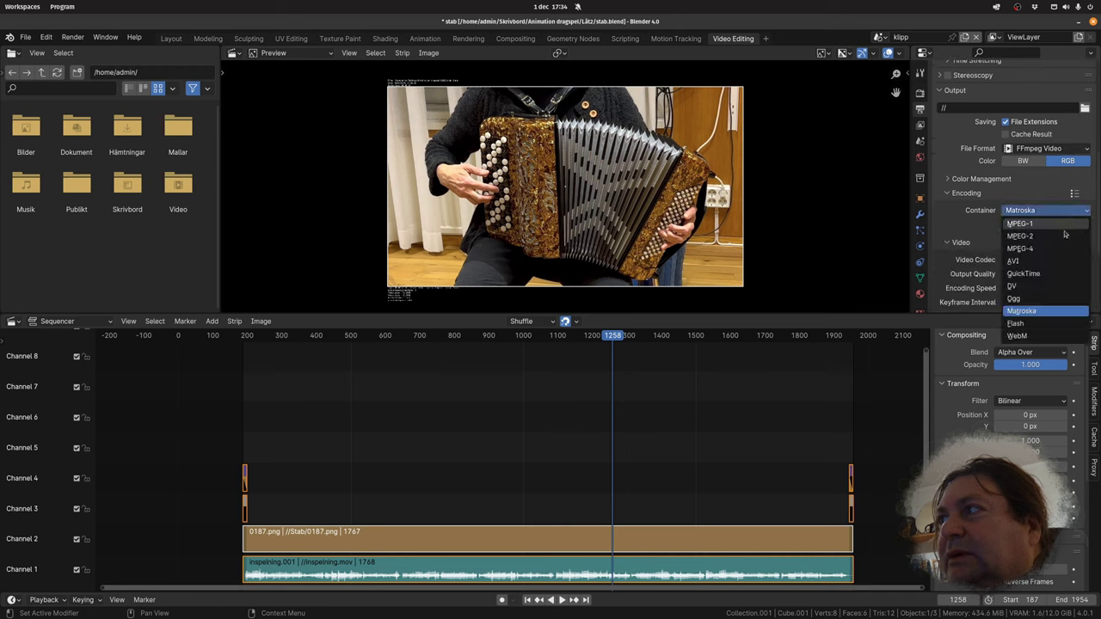
pyautogui.click(1070, 191)
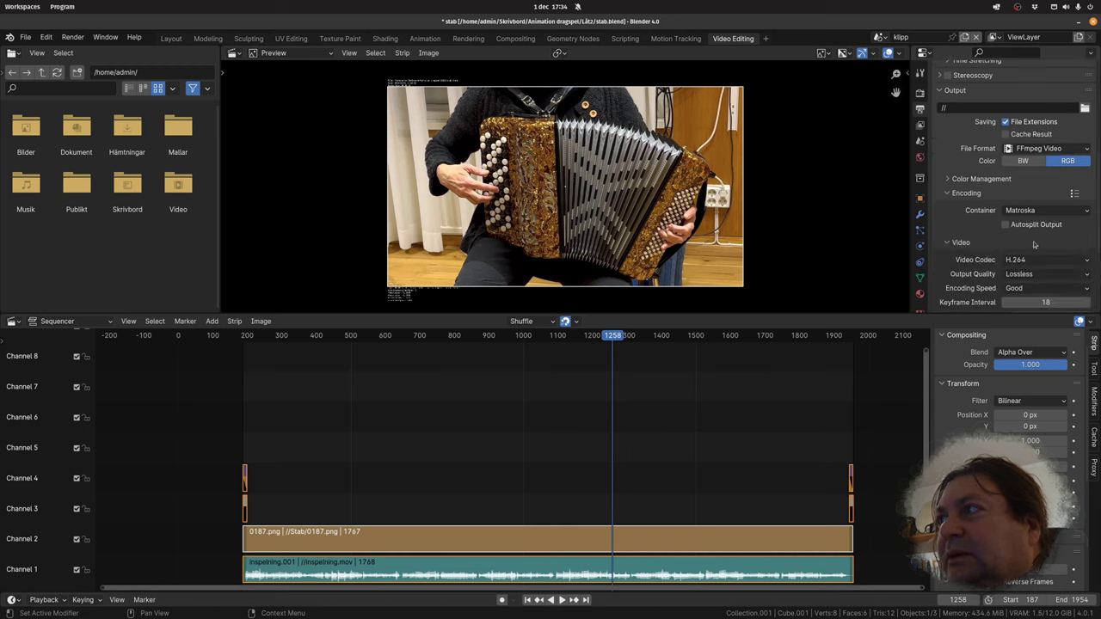
pyautogui.click(1043, 210)
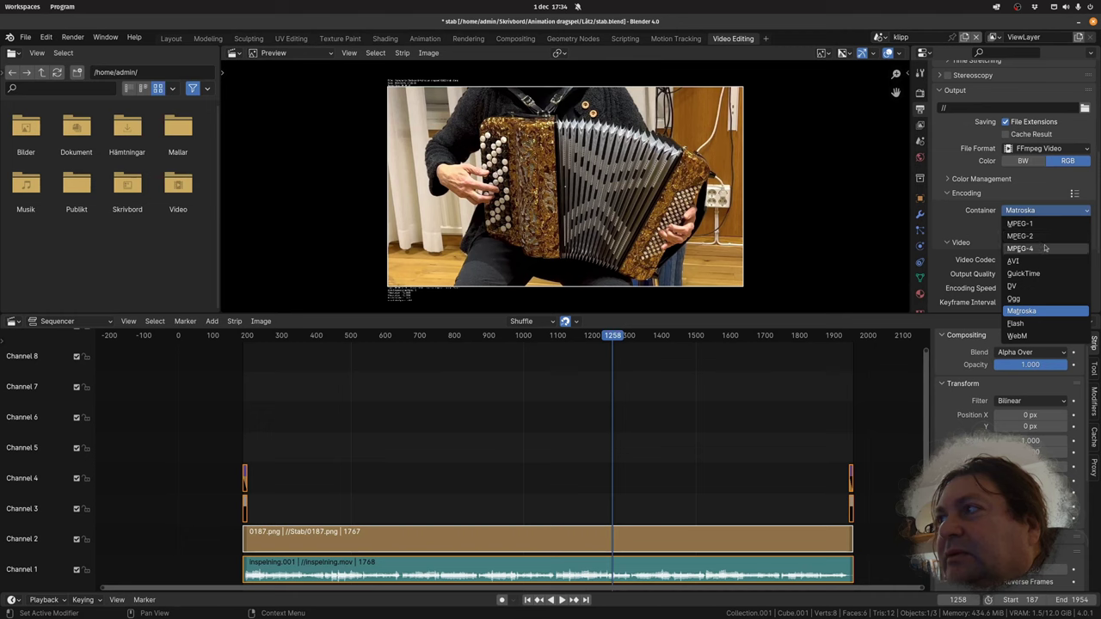
pyautogui.click(1045, 248)
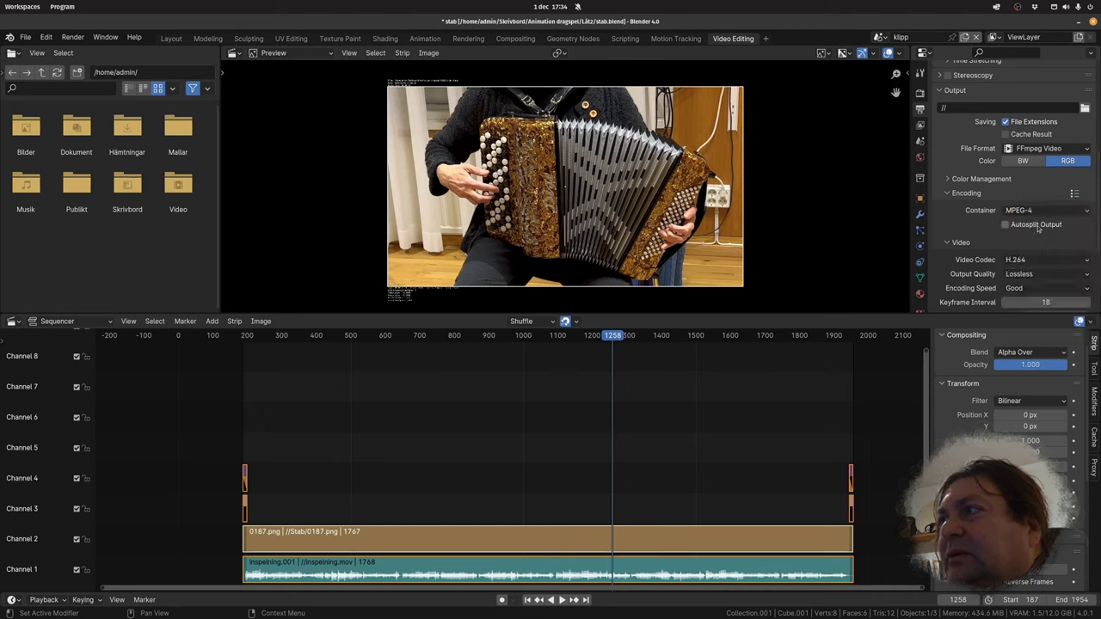
pyautogui.scroll(2, 1007, 167)
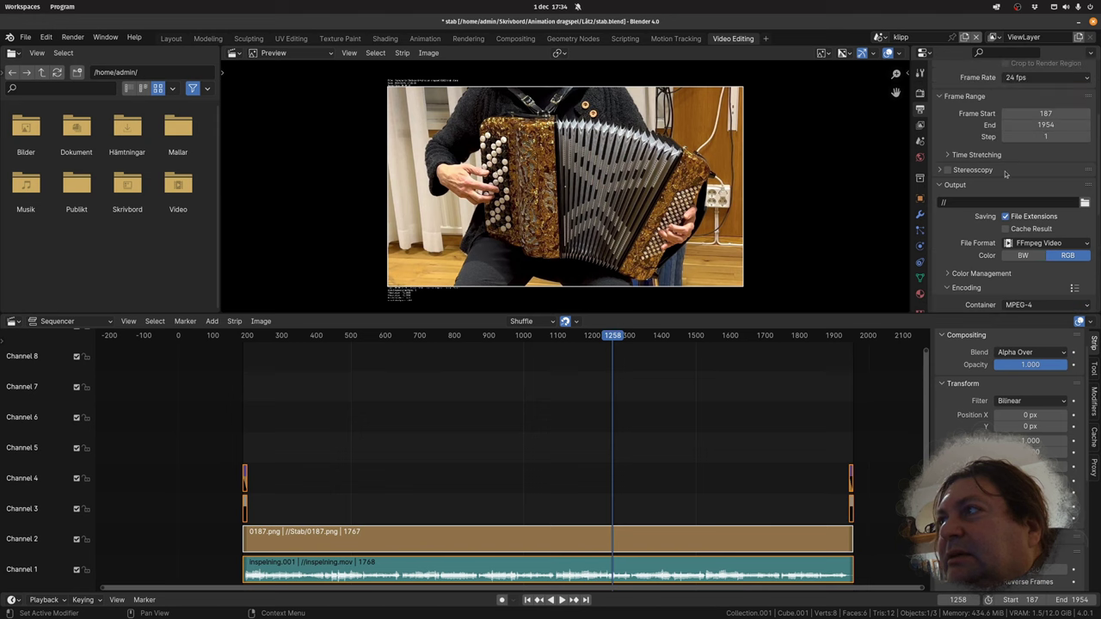
pyautogui.scroll(2, 1008, 167)
pyautogui.scroll(2, 1008, 167)
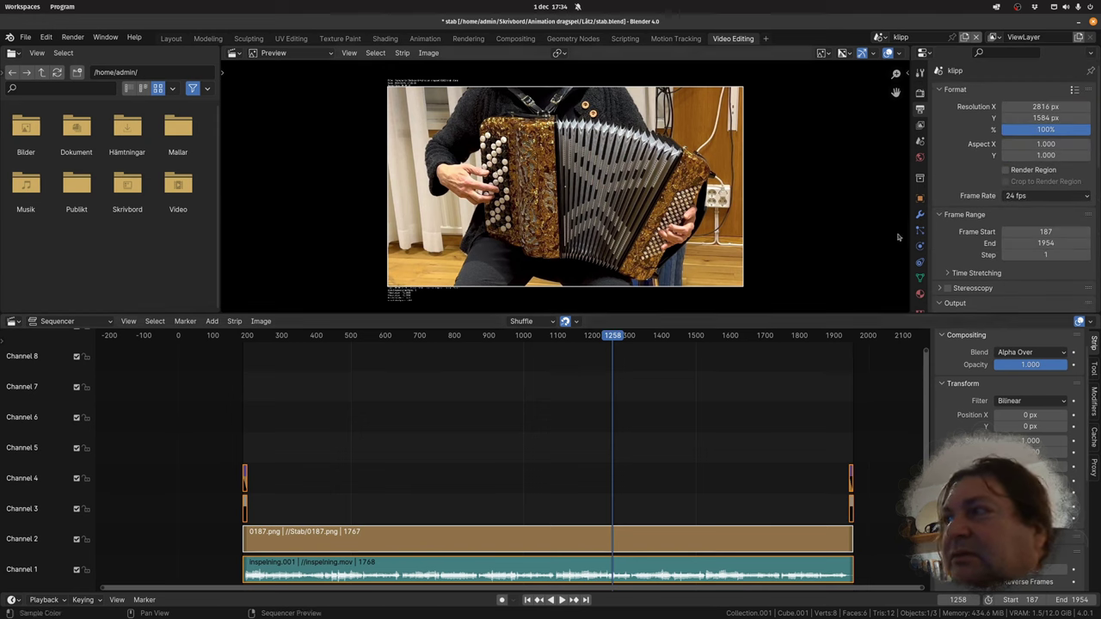
pyautogui.scroll(-3, 1051, 240)
pyautogui.scroll(-4, 1050, 240)
pyautogui.scroll(-4, 1051, 240)
pyautogui.scroll(-1, 1050, 240)
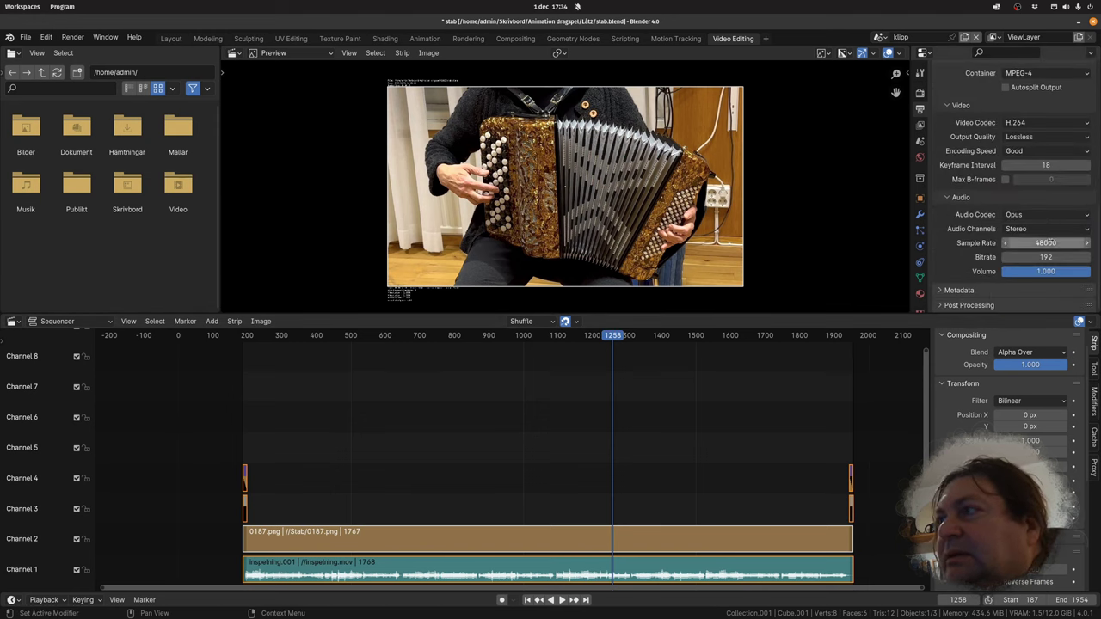
pyautogui.scroll(-2, 960, 253)
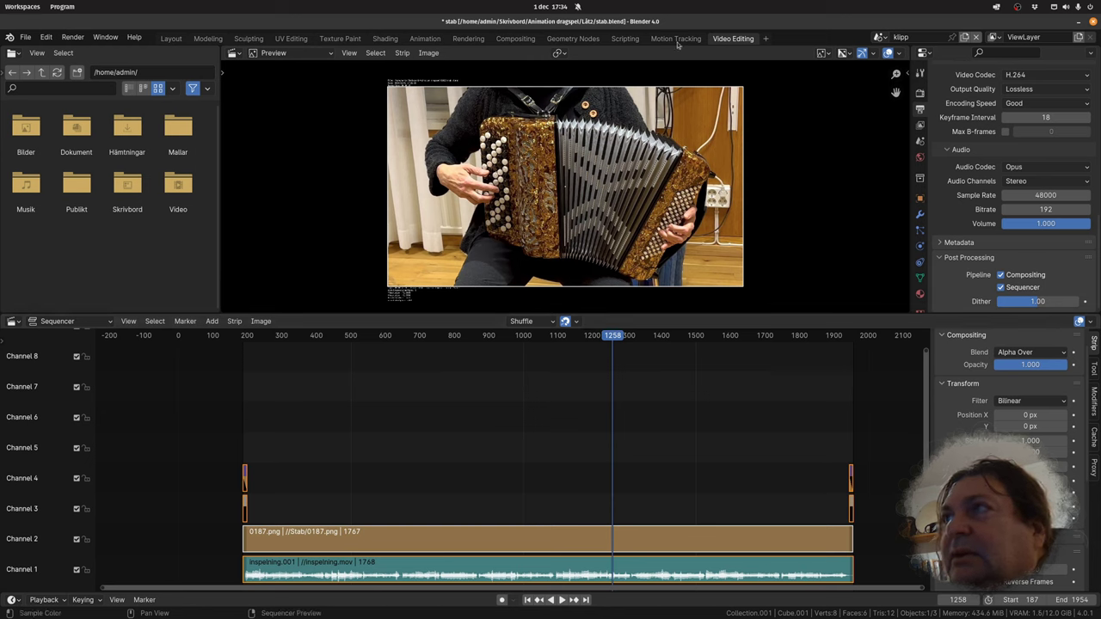
# - Make the sequencer timeline display time in seconds instead of frames
pyautogui.click(128, 321)
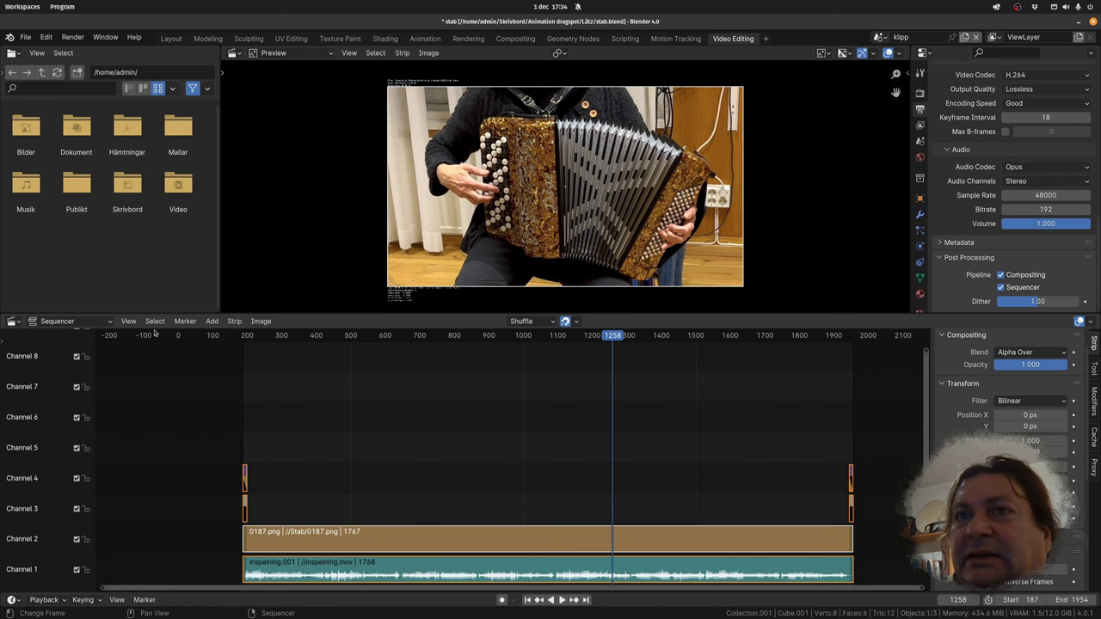
pyautogui.click(128, 321)
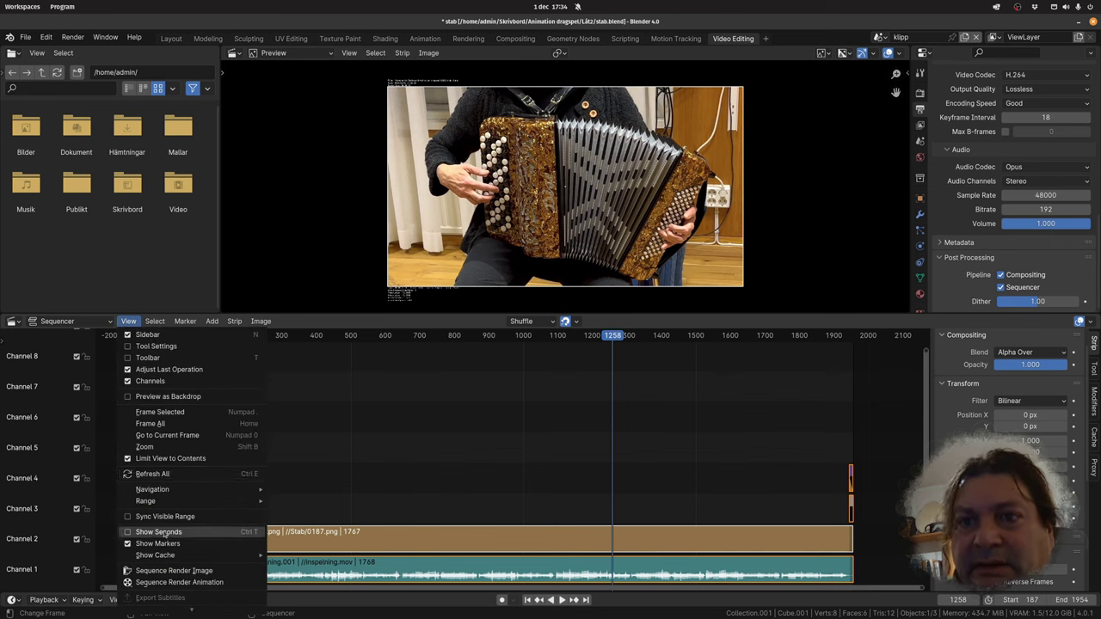
pyautogui.click(159, 533)
# - Play back the edit and stop near the end at 01:21
pyautogui.press('space')
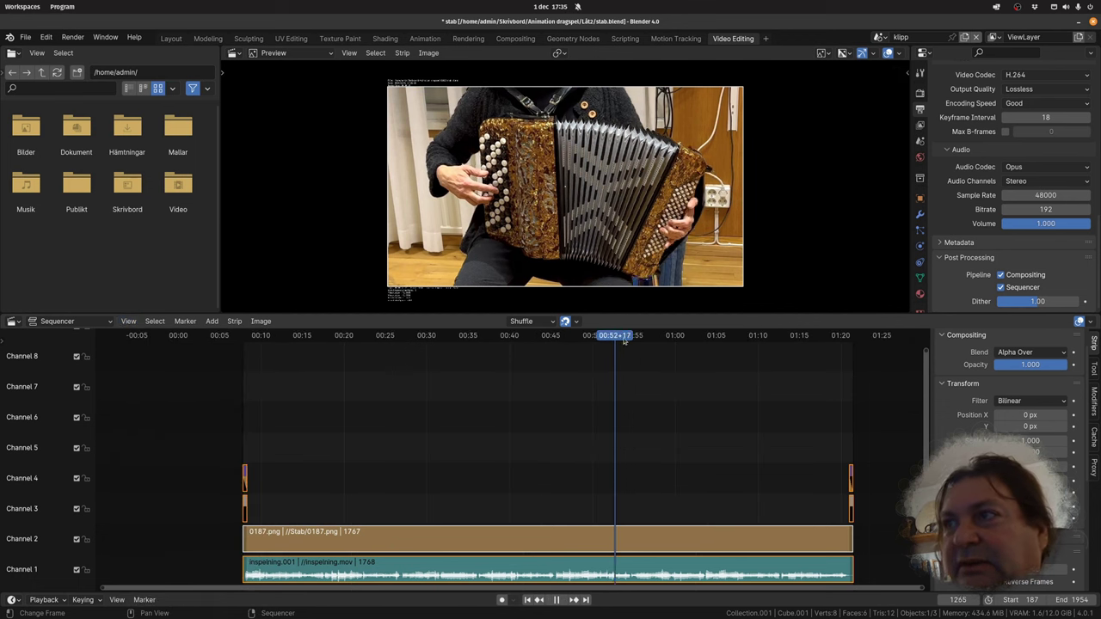
pyautogui.moveTo(624, 341); pyautogui.dragTo(850, 341)
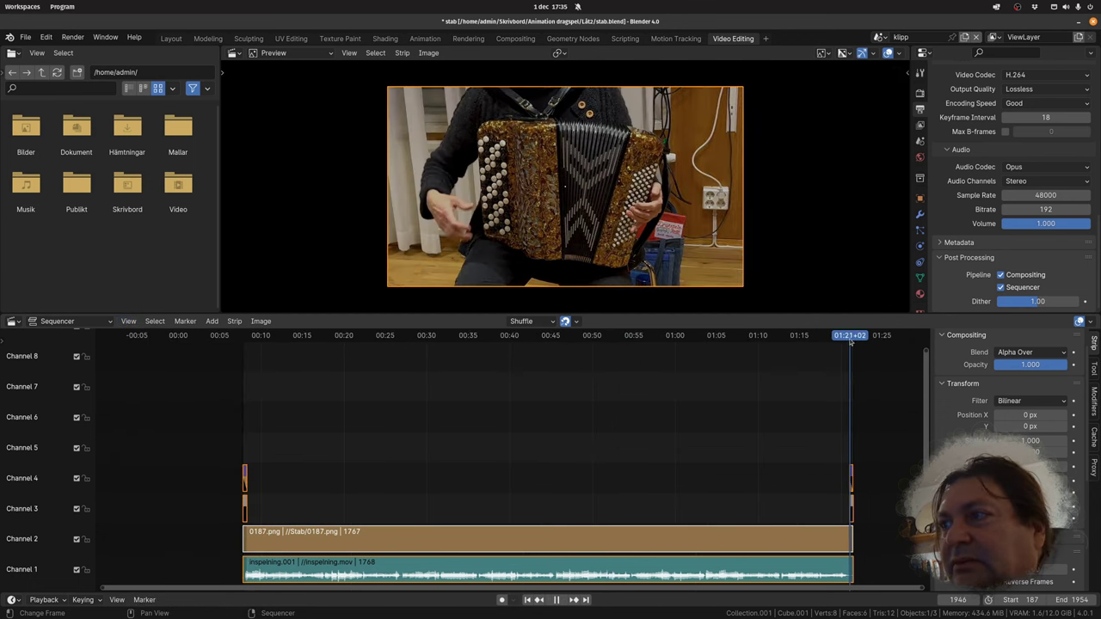
pyautogui.press('space')
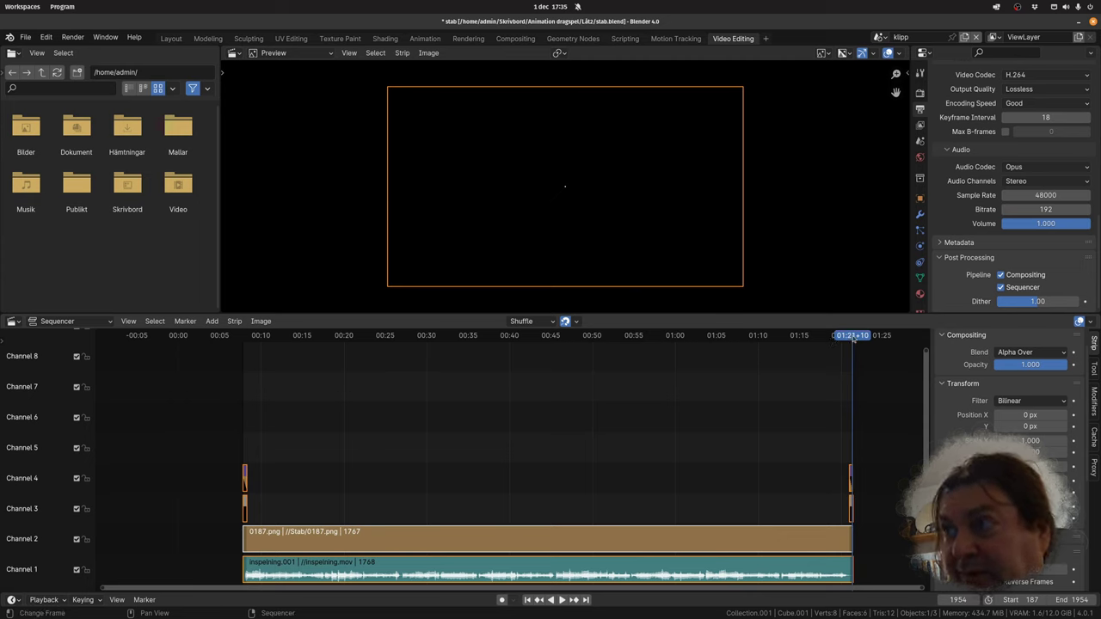
# - Run Sequence Render Animation to render the whole video
pyautogui.click(138, 323)
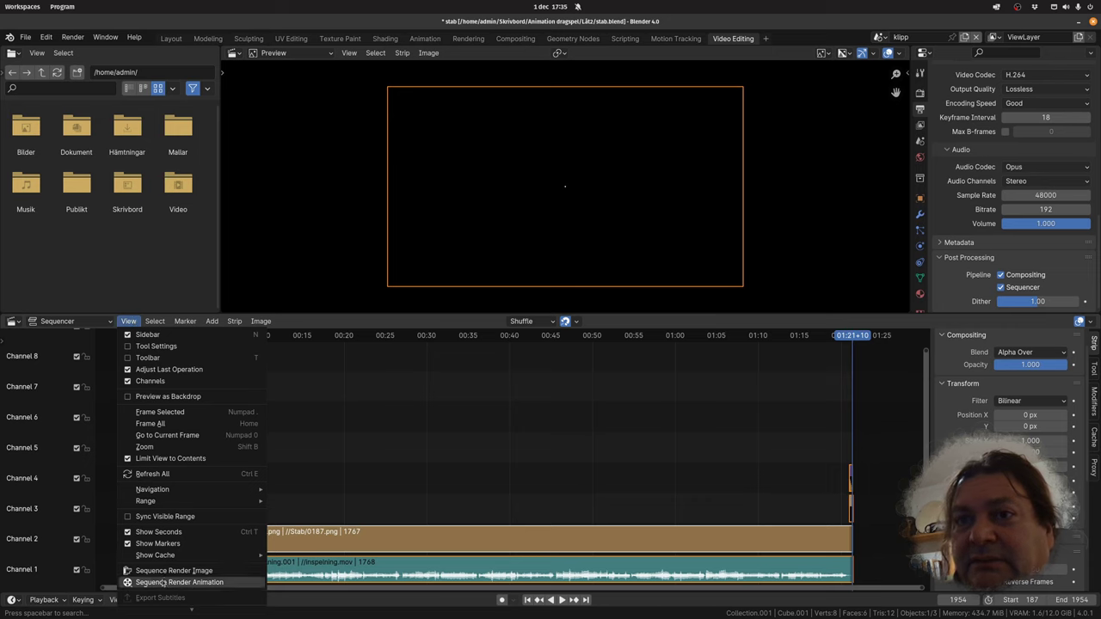
pyautogui.press('Escape')
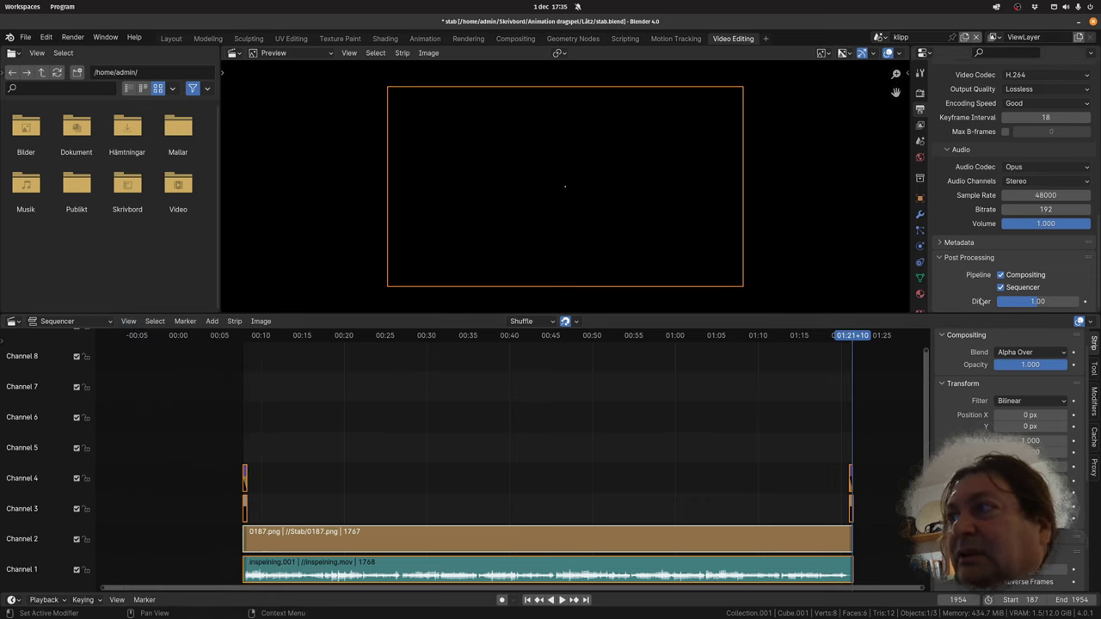
pyautogui.click(126, 323)
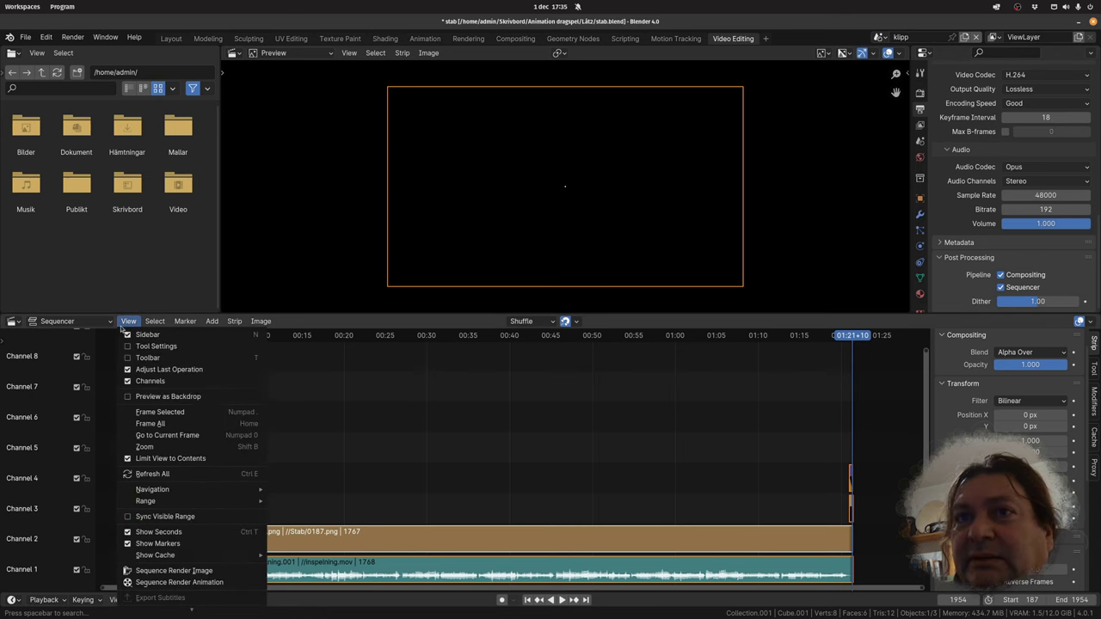
pyautogui.click(179, 582)
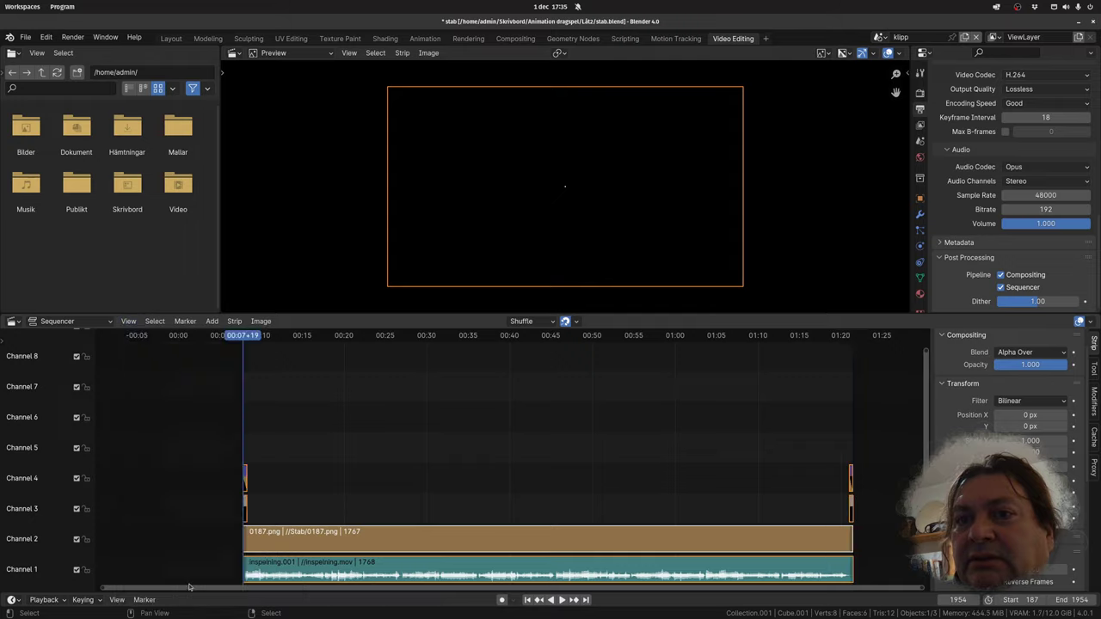